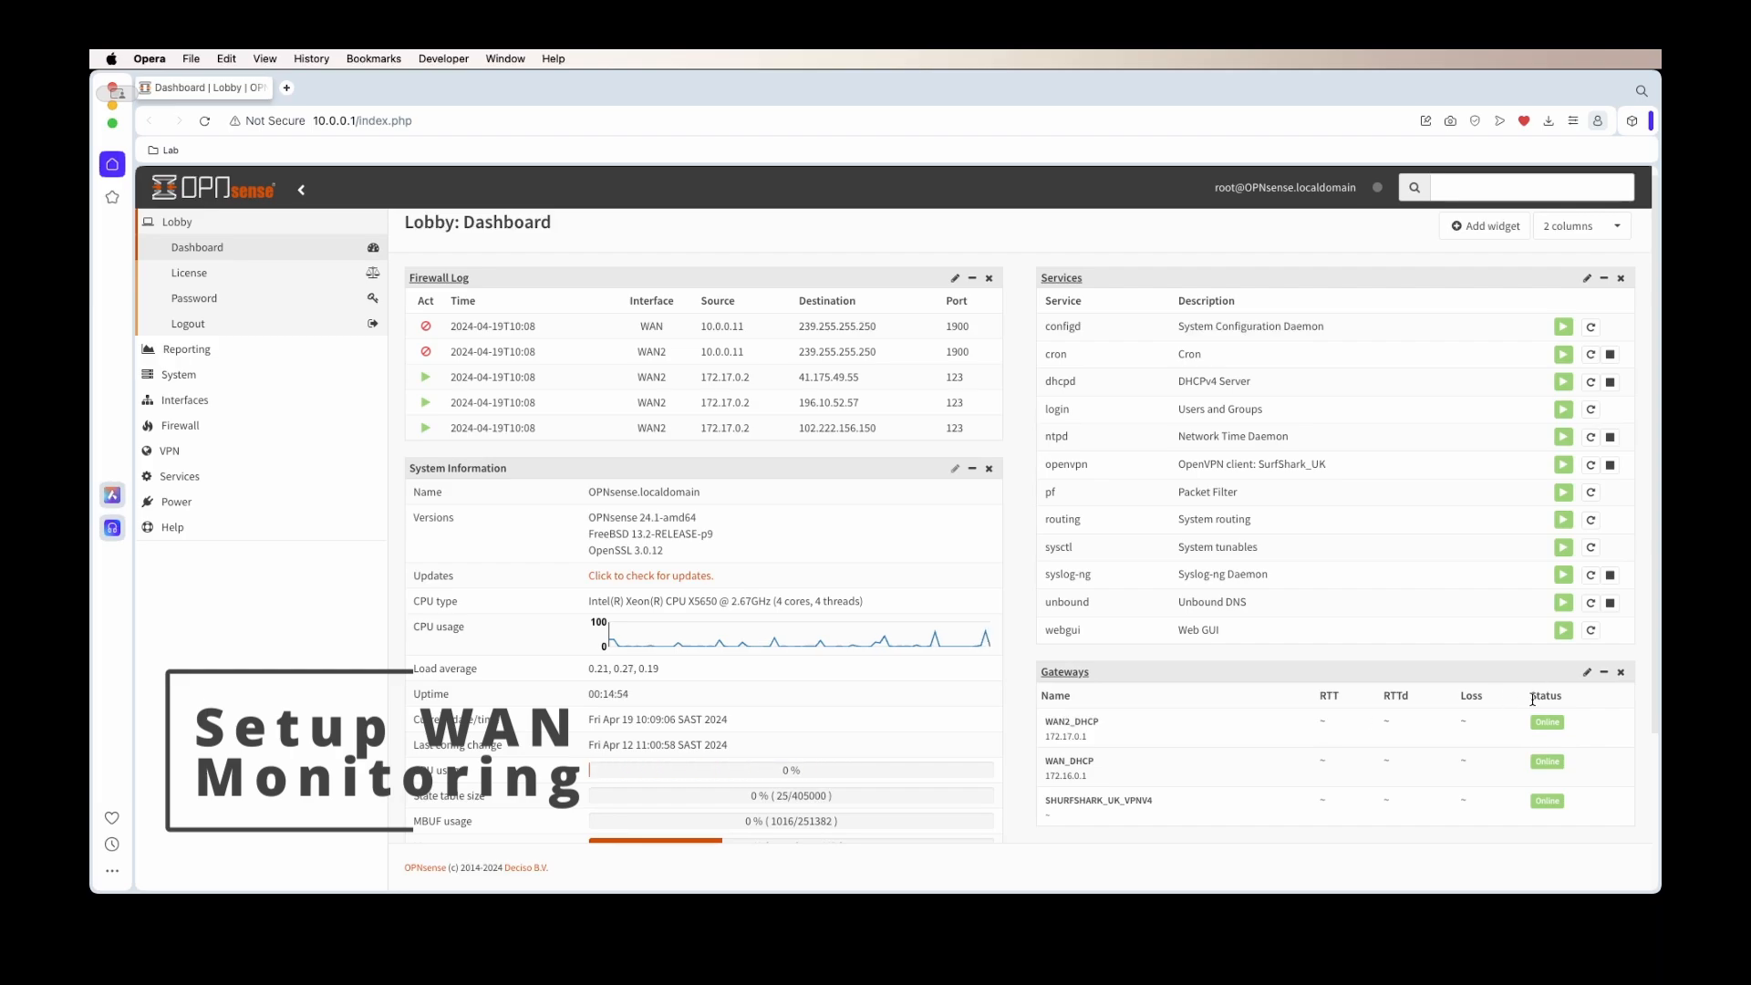
Open the System gateways configuration list showing four gateways, plus a new browser tab
click(188, 377)
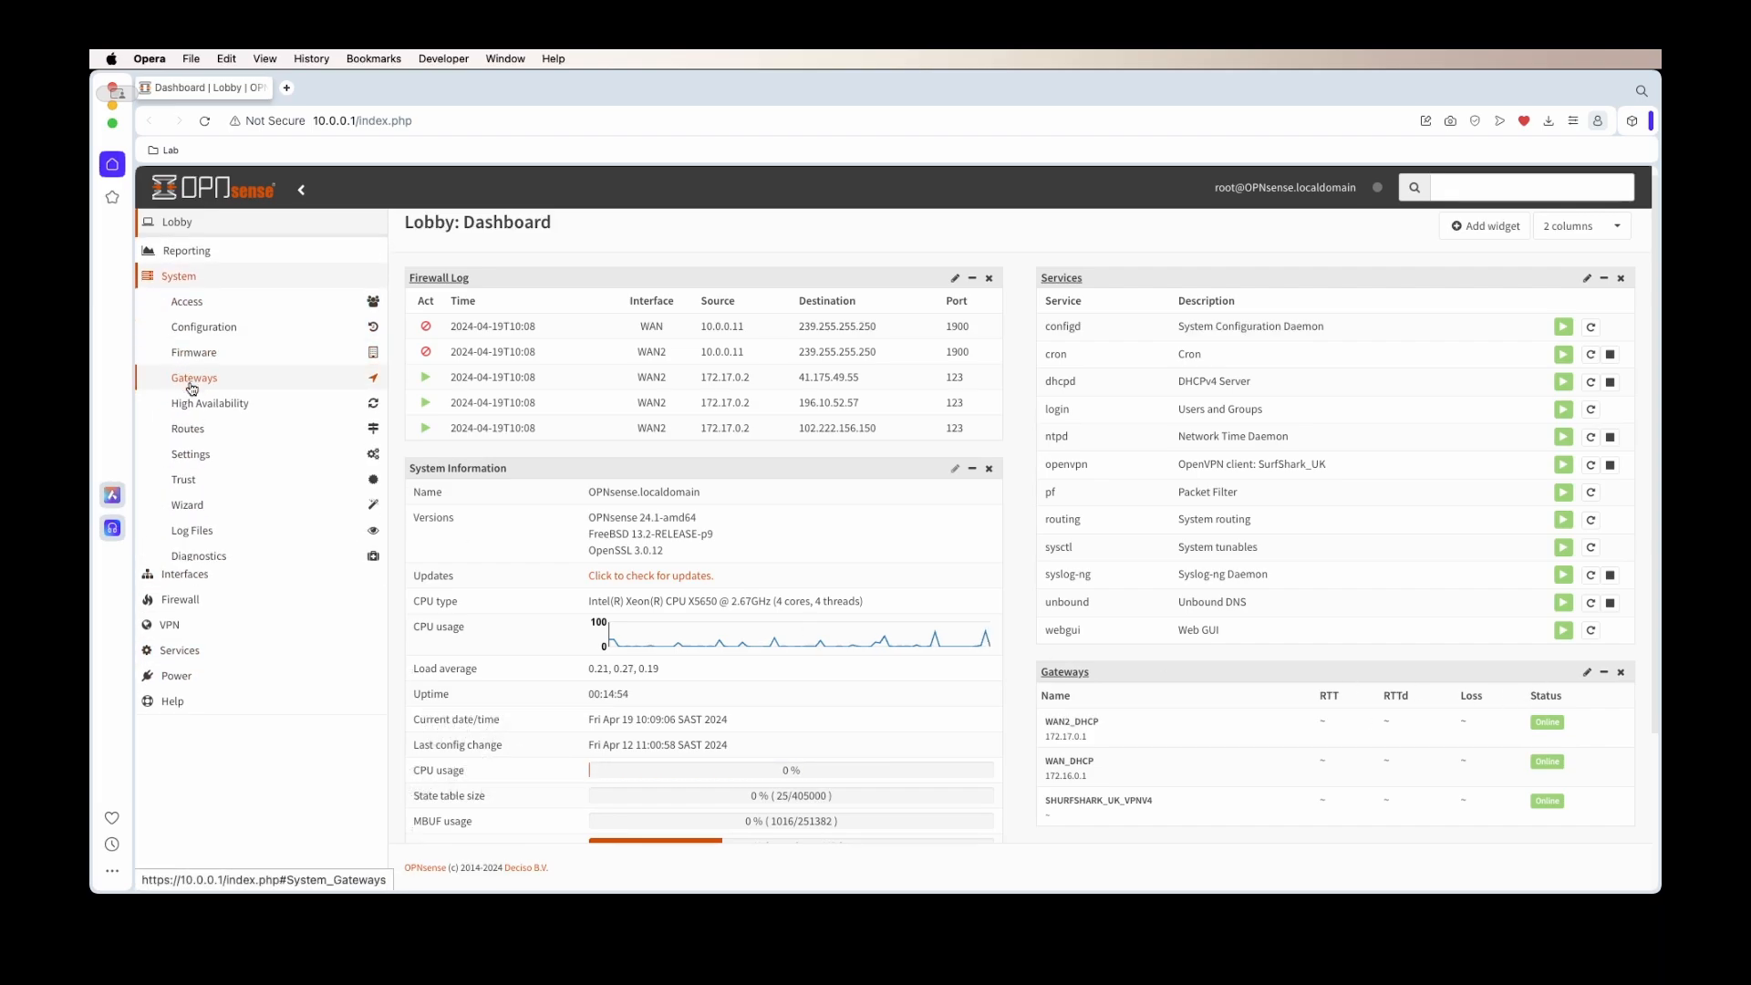
click(192, 380)
click(272, 400)
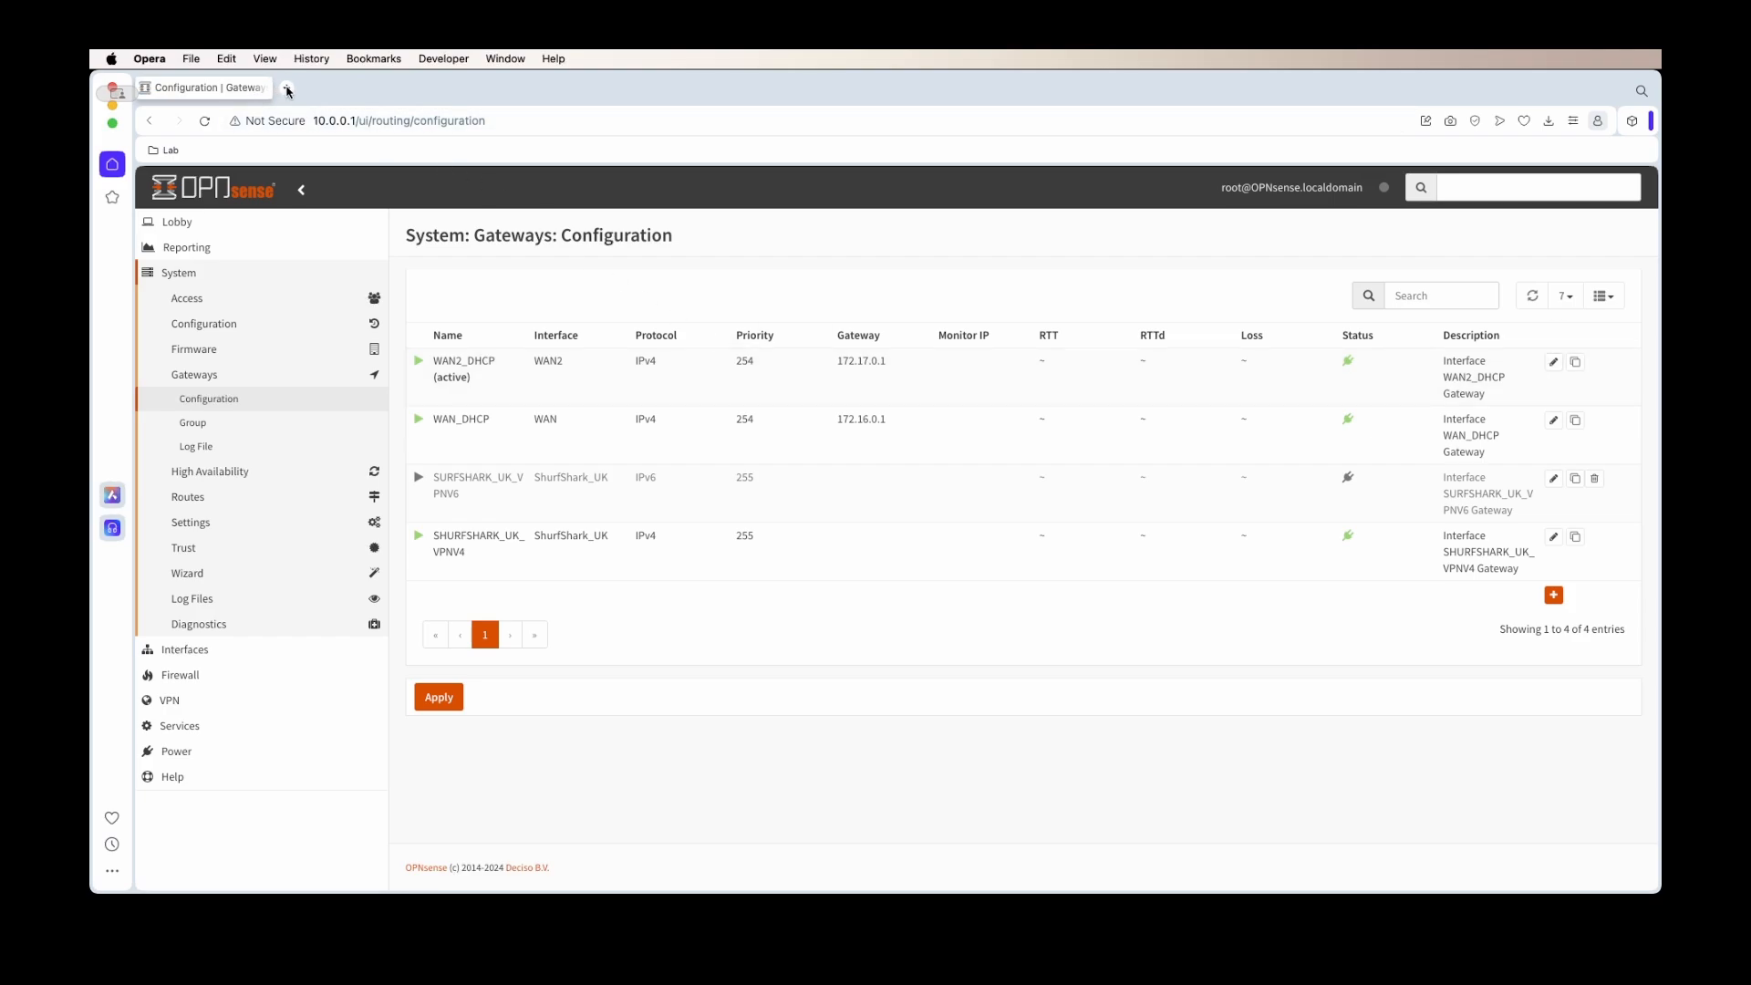
click(288, 88)
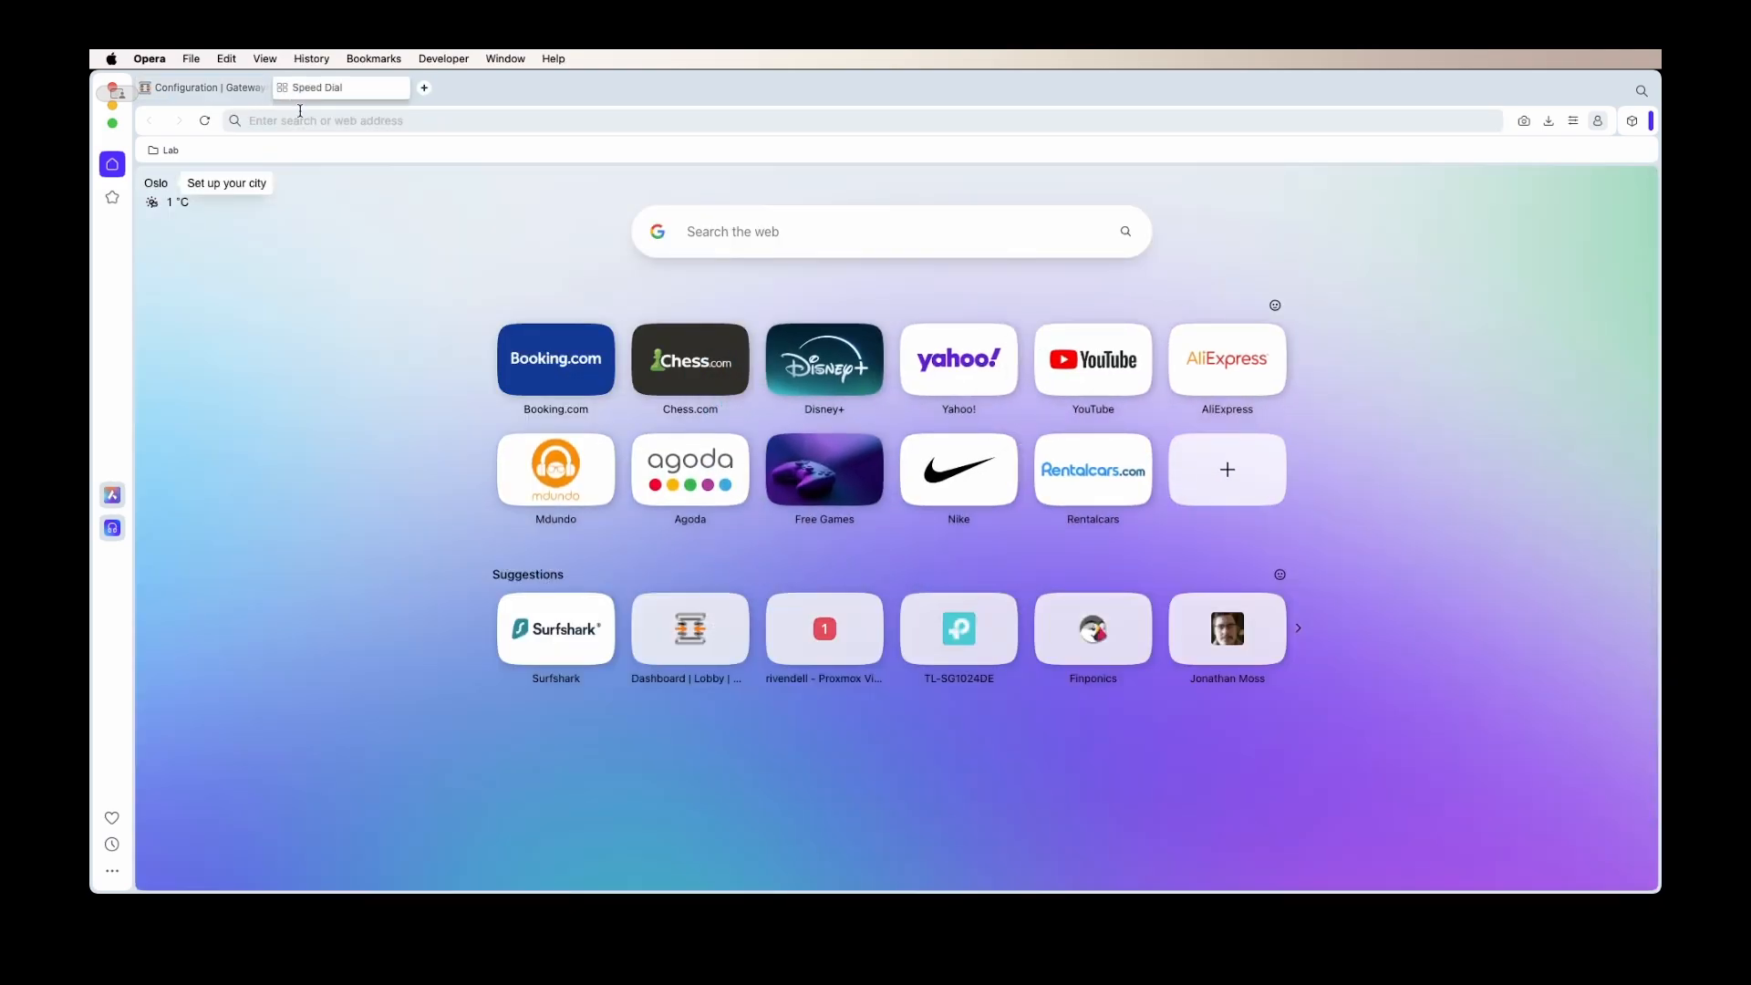
Search the web for opendns and open the OpenDNS homepage
text(opendns)
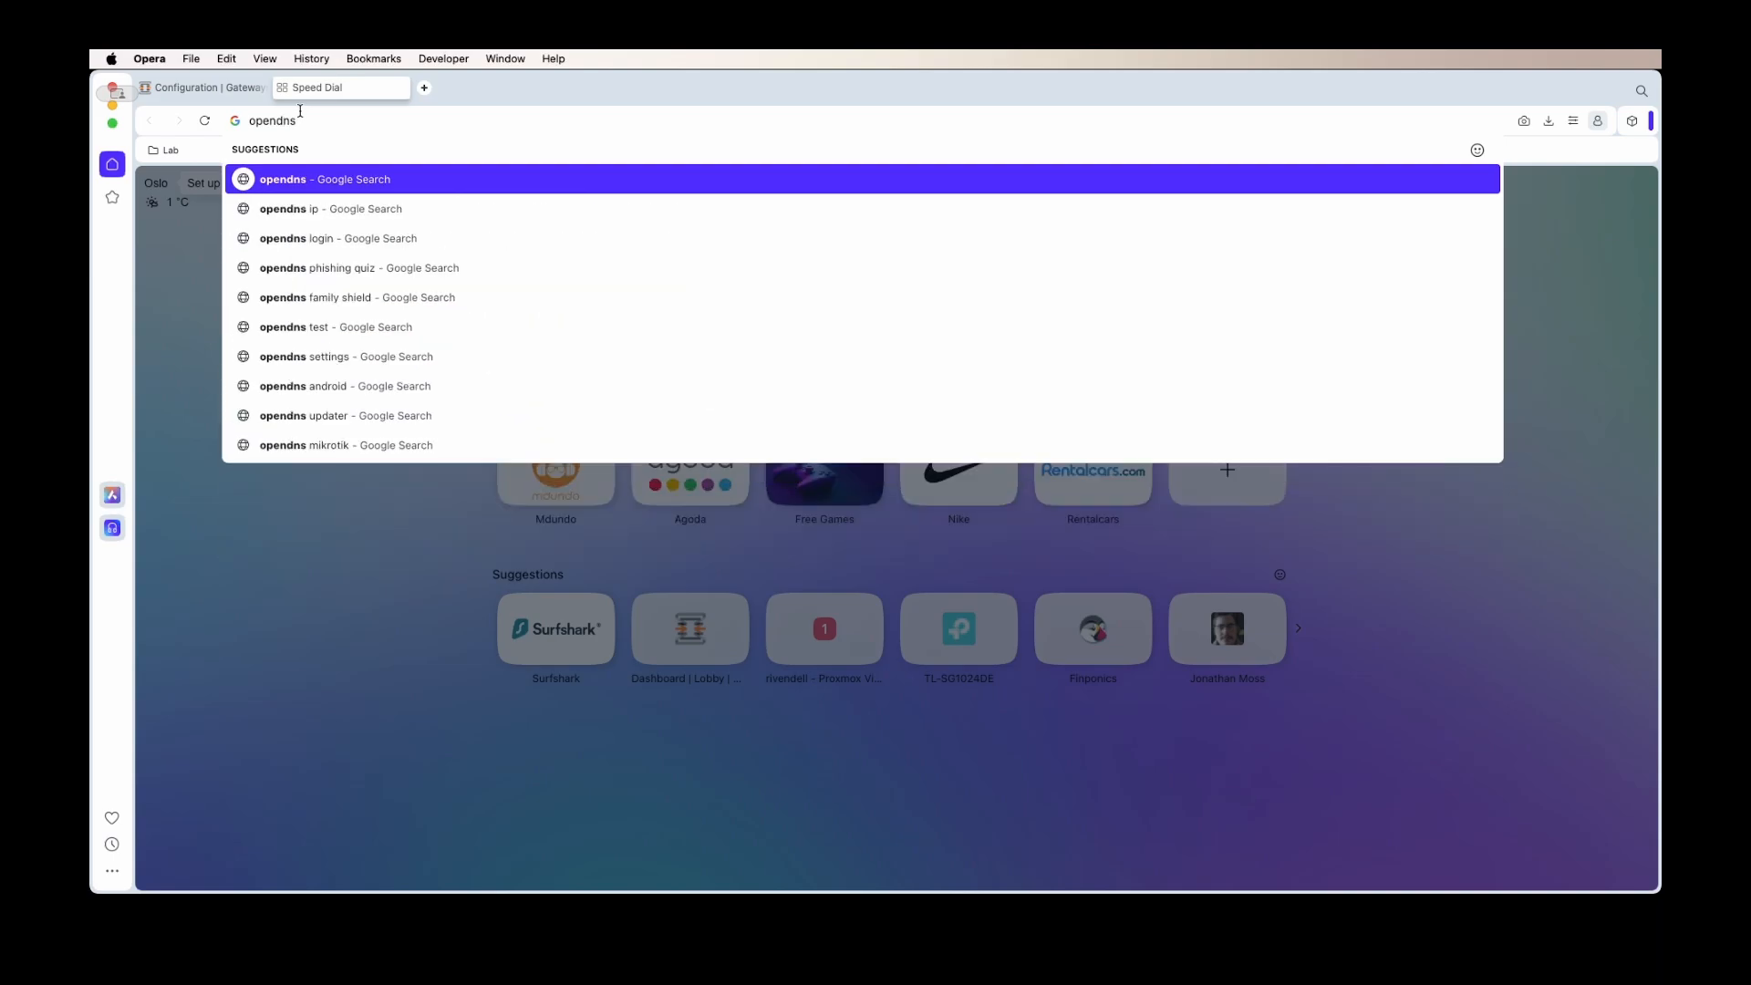
key(Return)
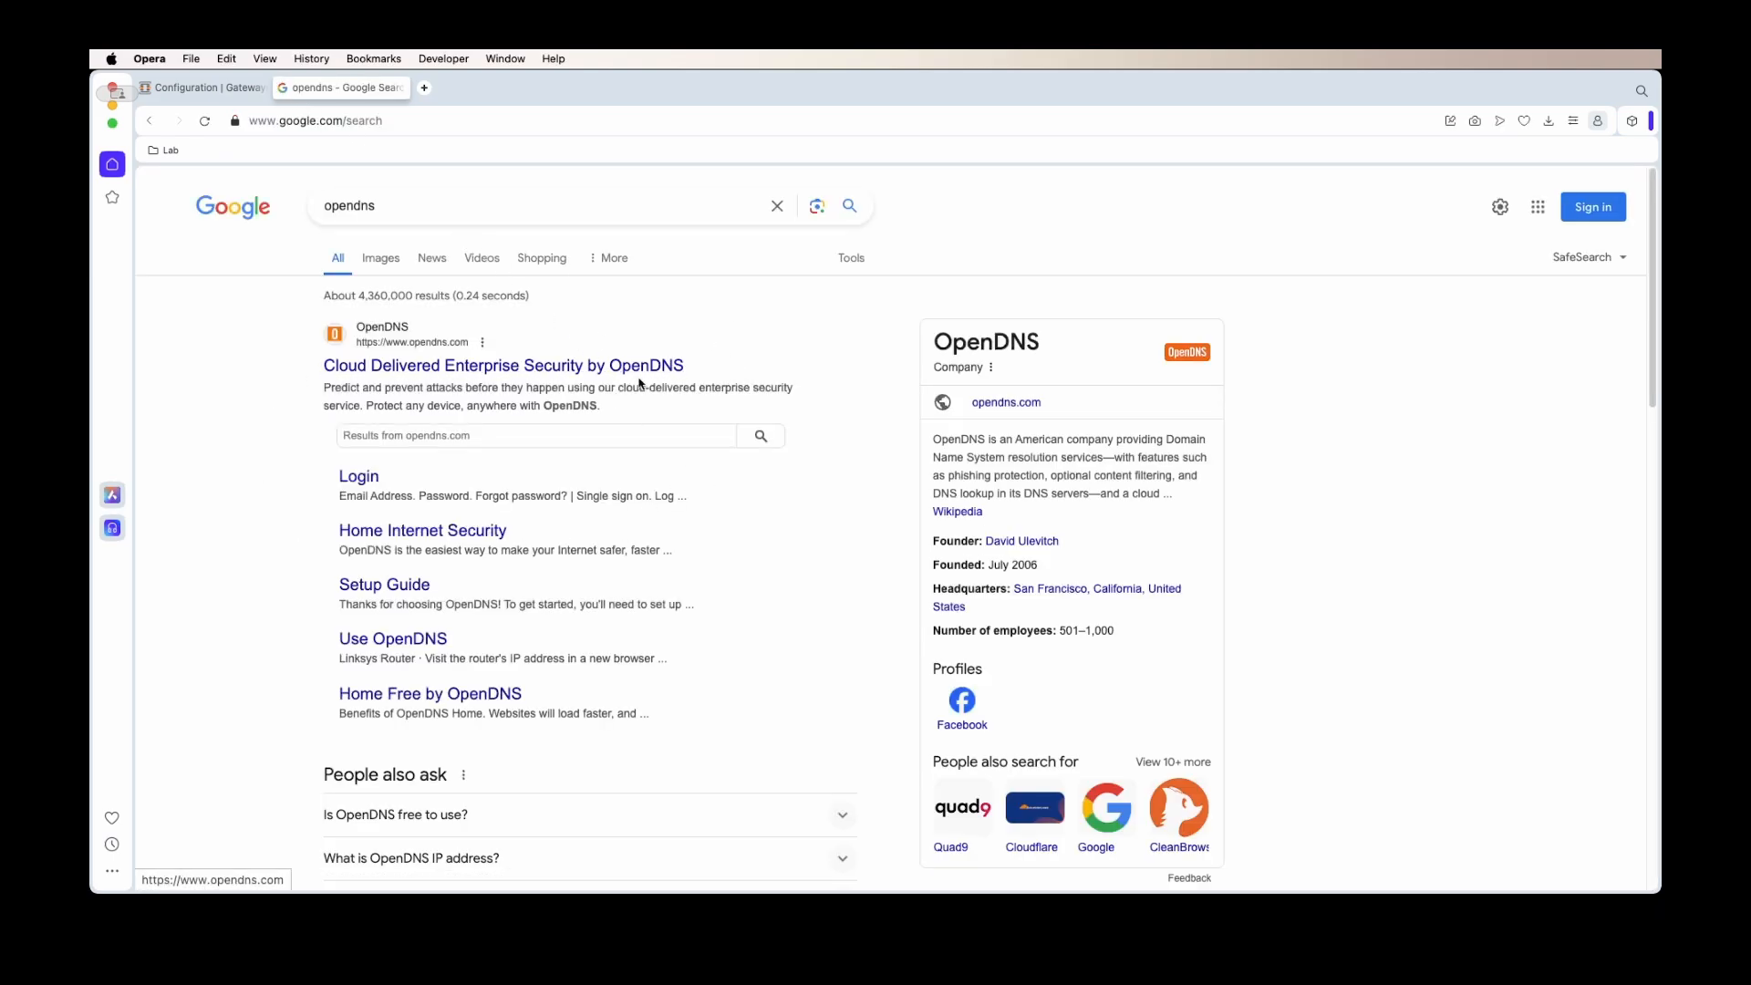
scroll(693, 392, down, 5)
scroll(754, 356, up, 5)
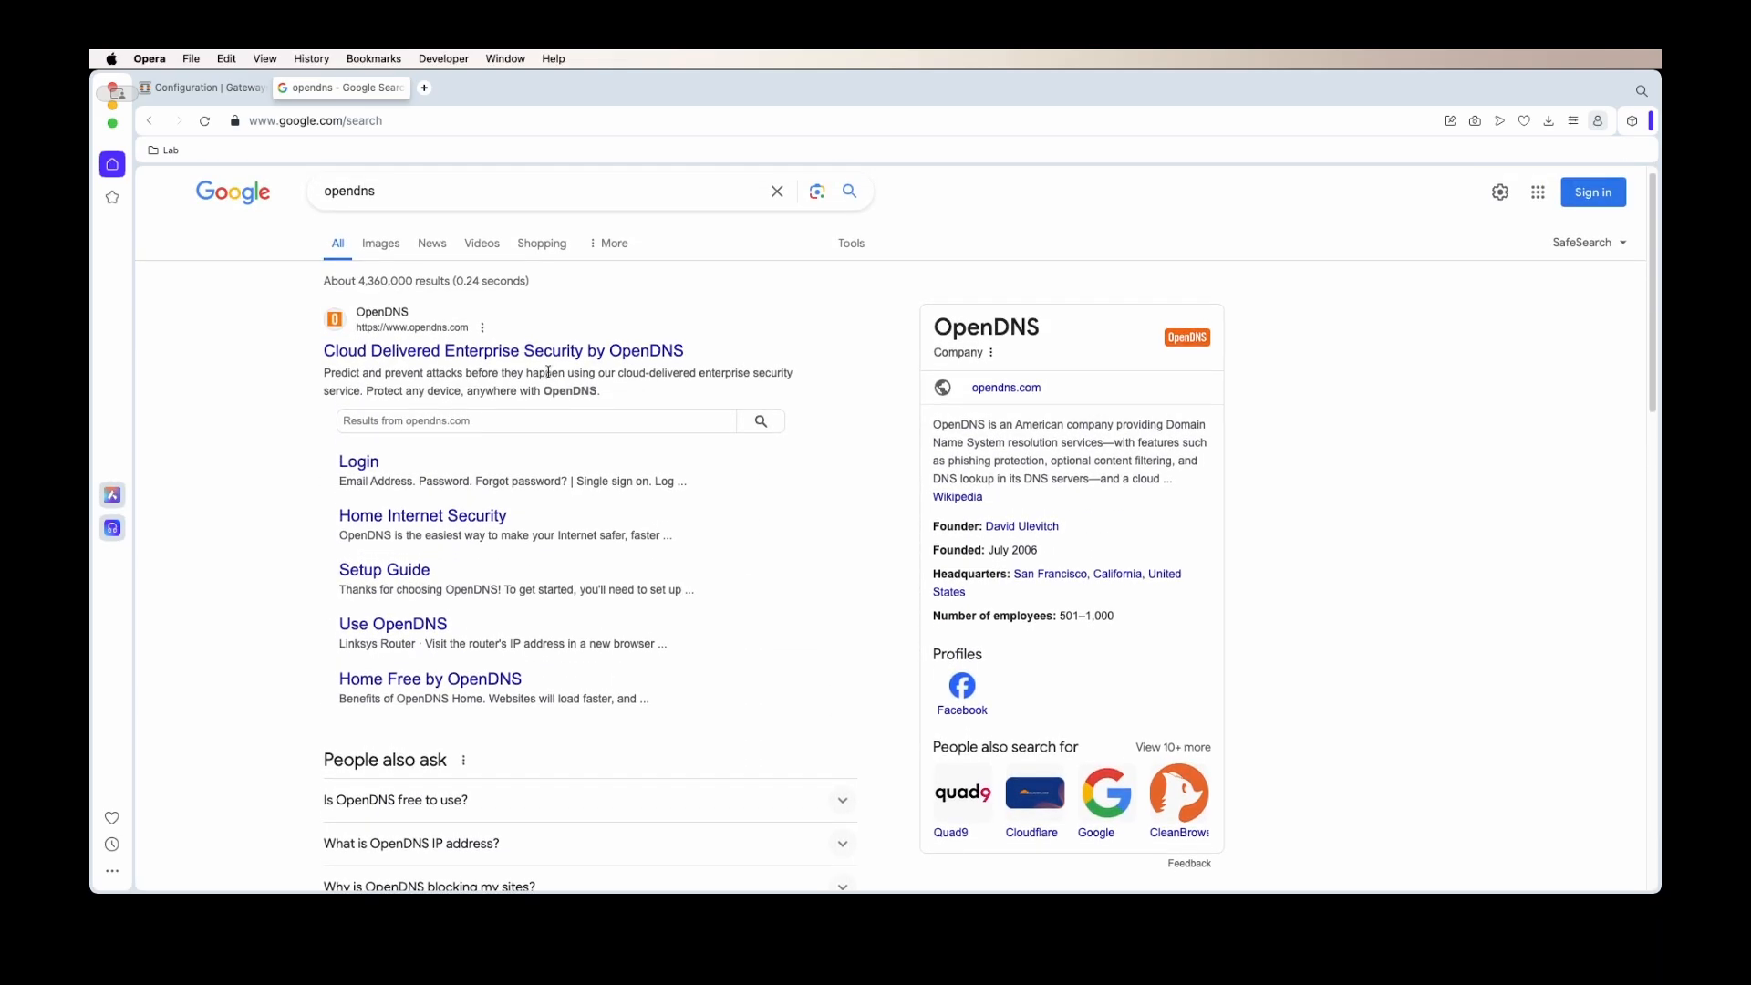
click(538, 354)
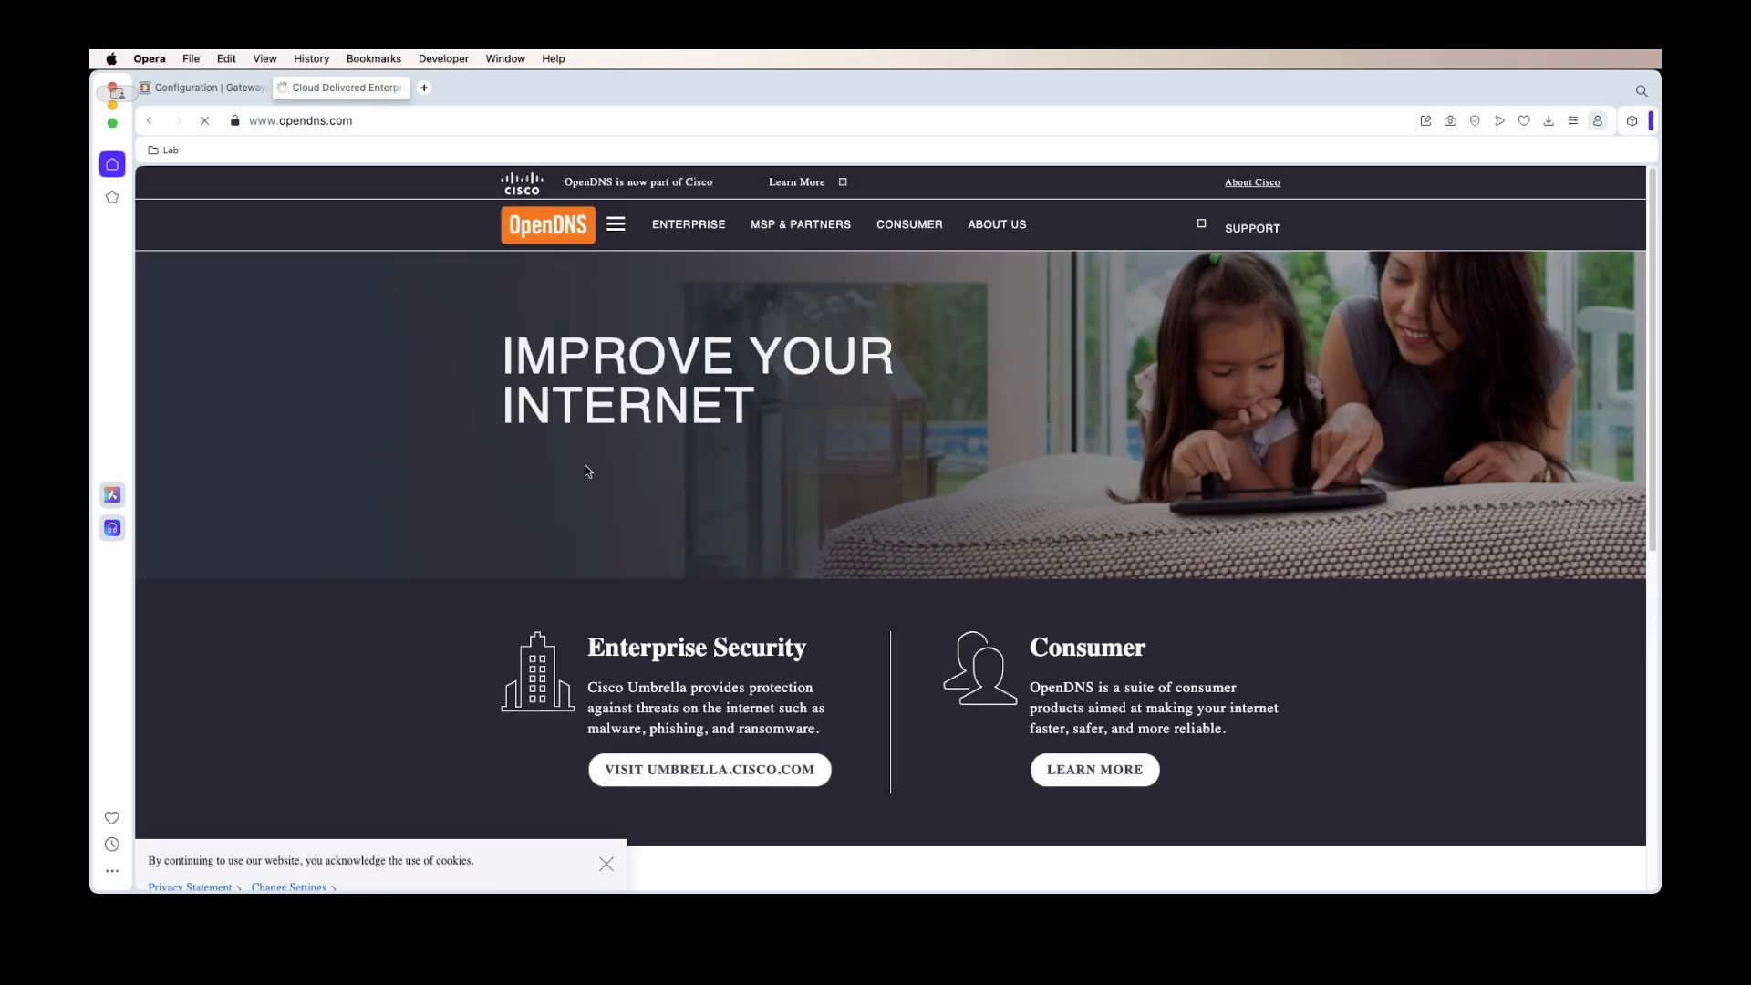
Copy resolver address 208.67.222.222 from the OpenDNS footer and return to OPNsense
scroll(837, 479, down, 7)
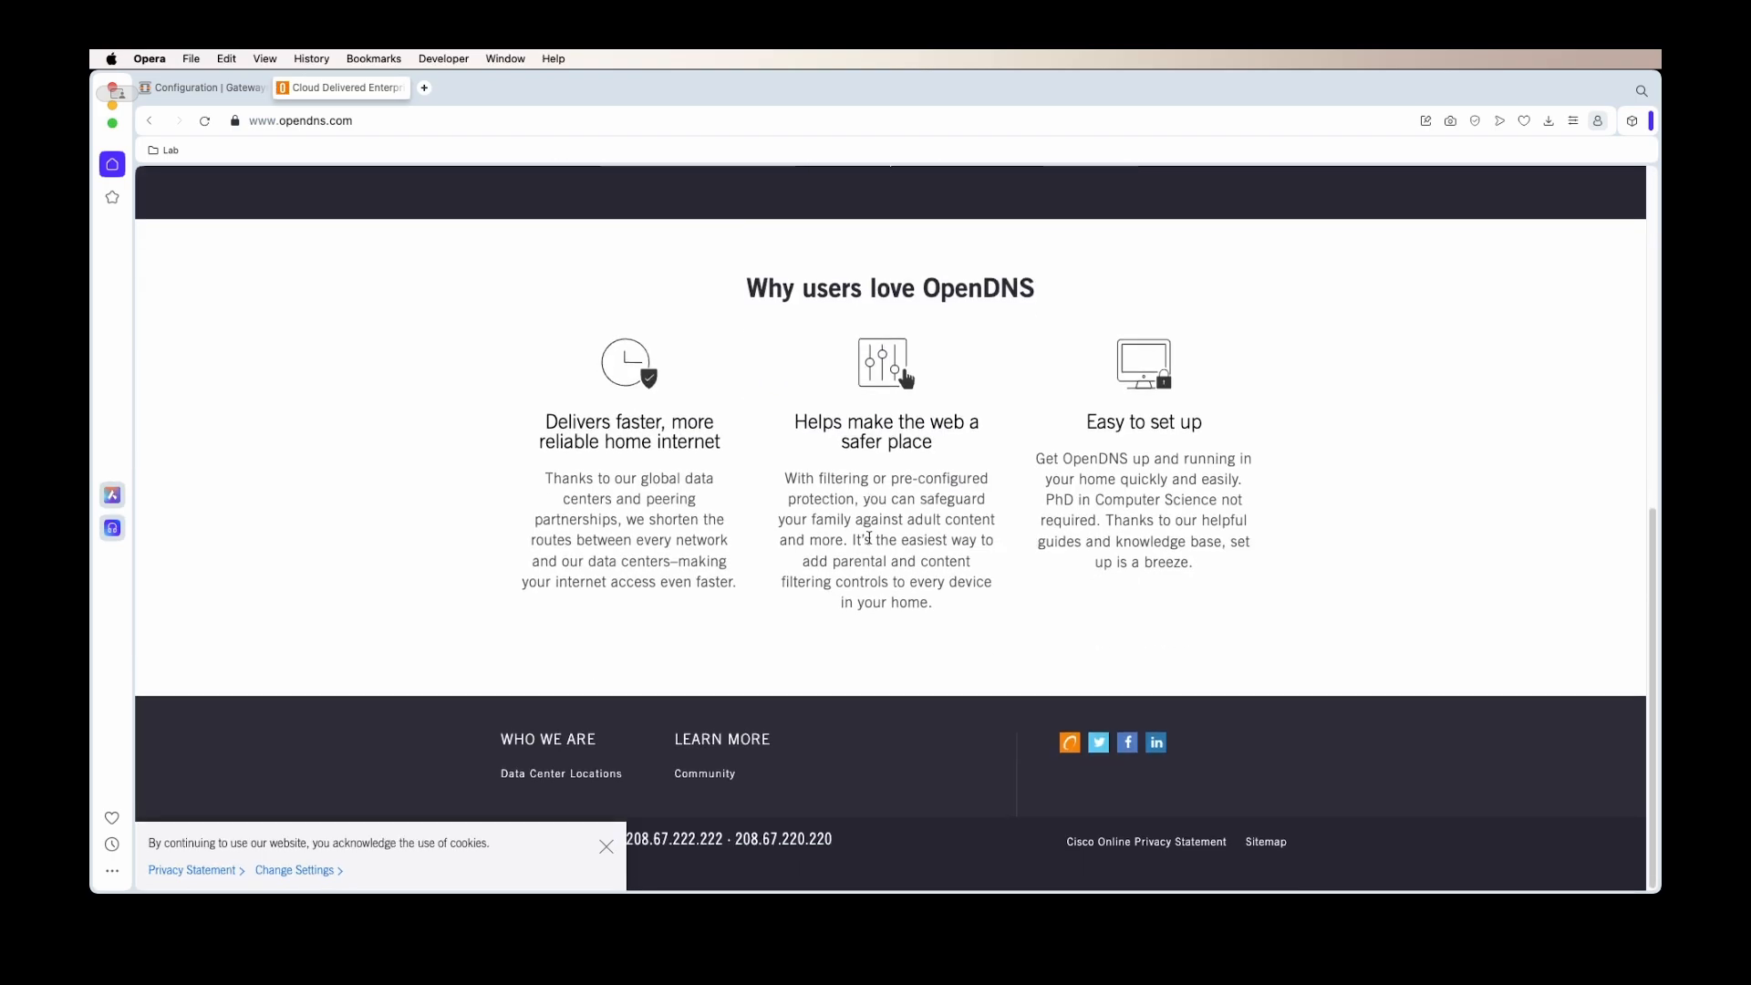
click(605, 846)
drag(869, 844, 628, 839)
key(super+c)
click(701, 838)
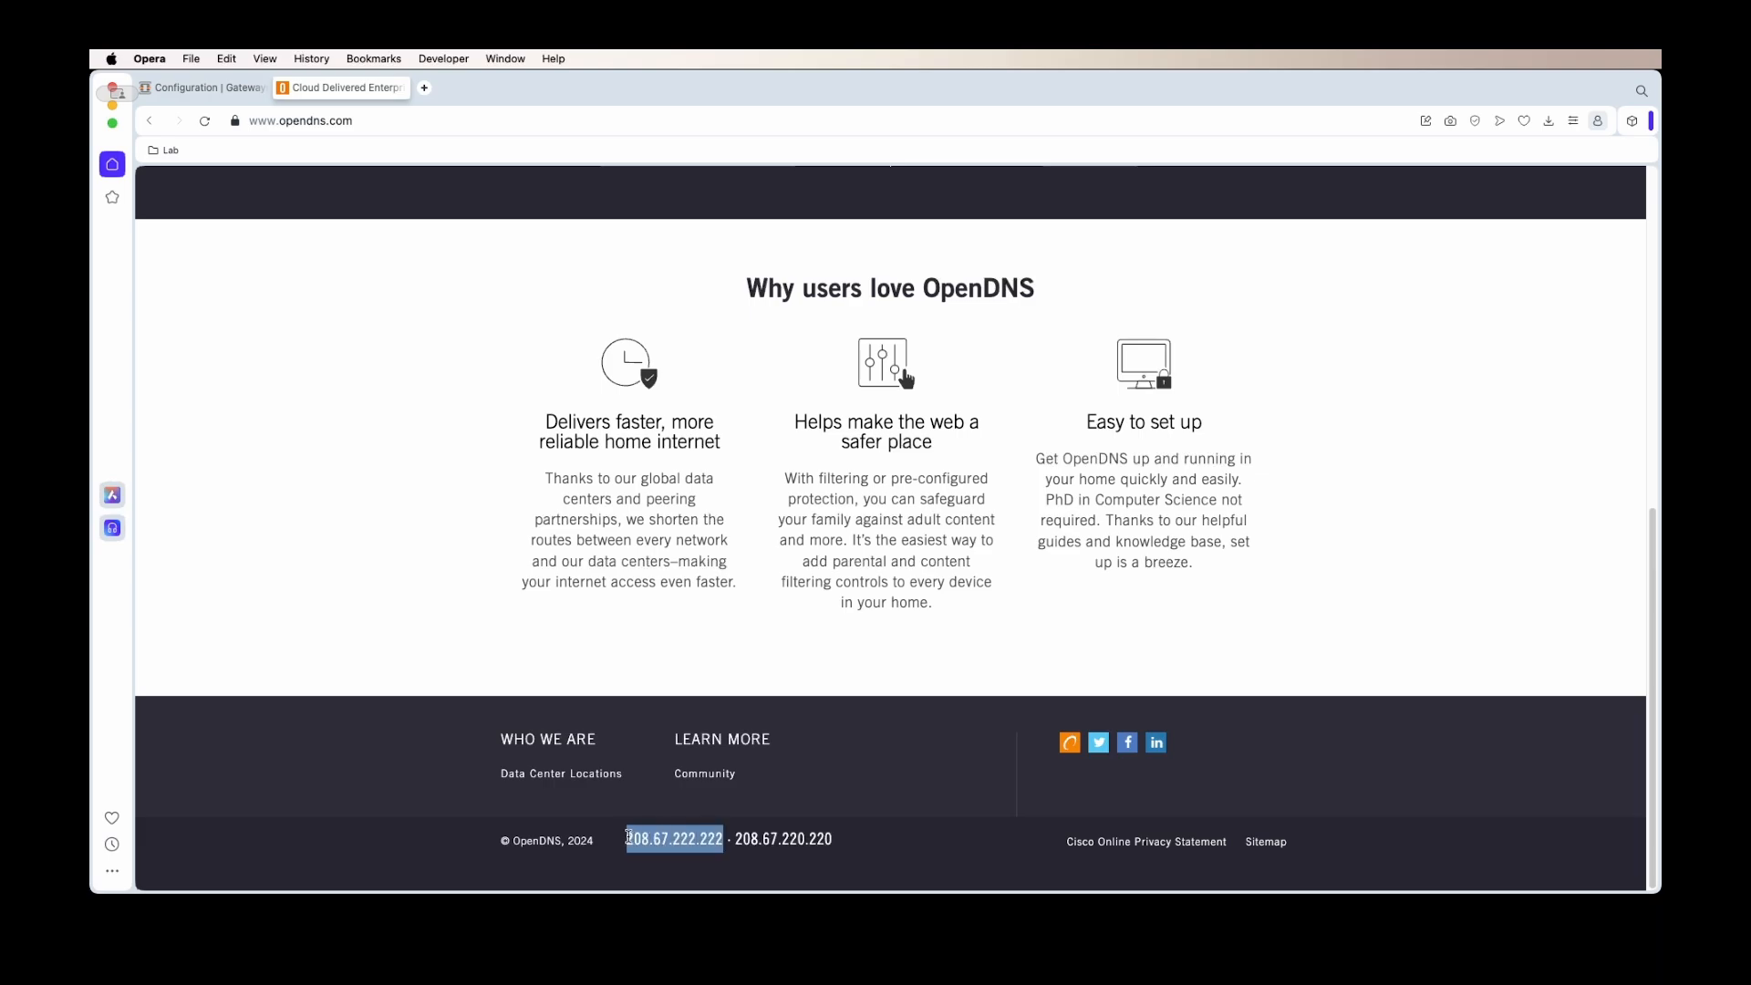
right_click(680, 842)
click(205, 88)
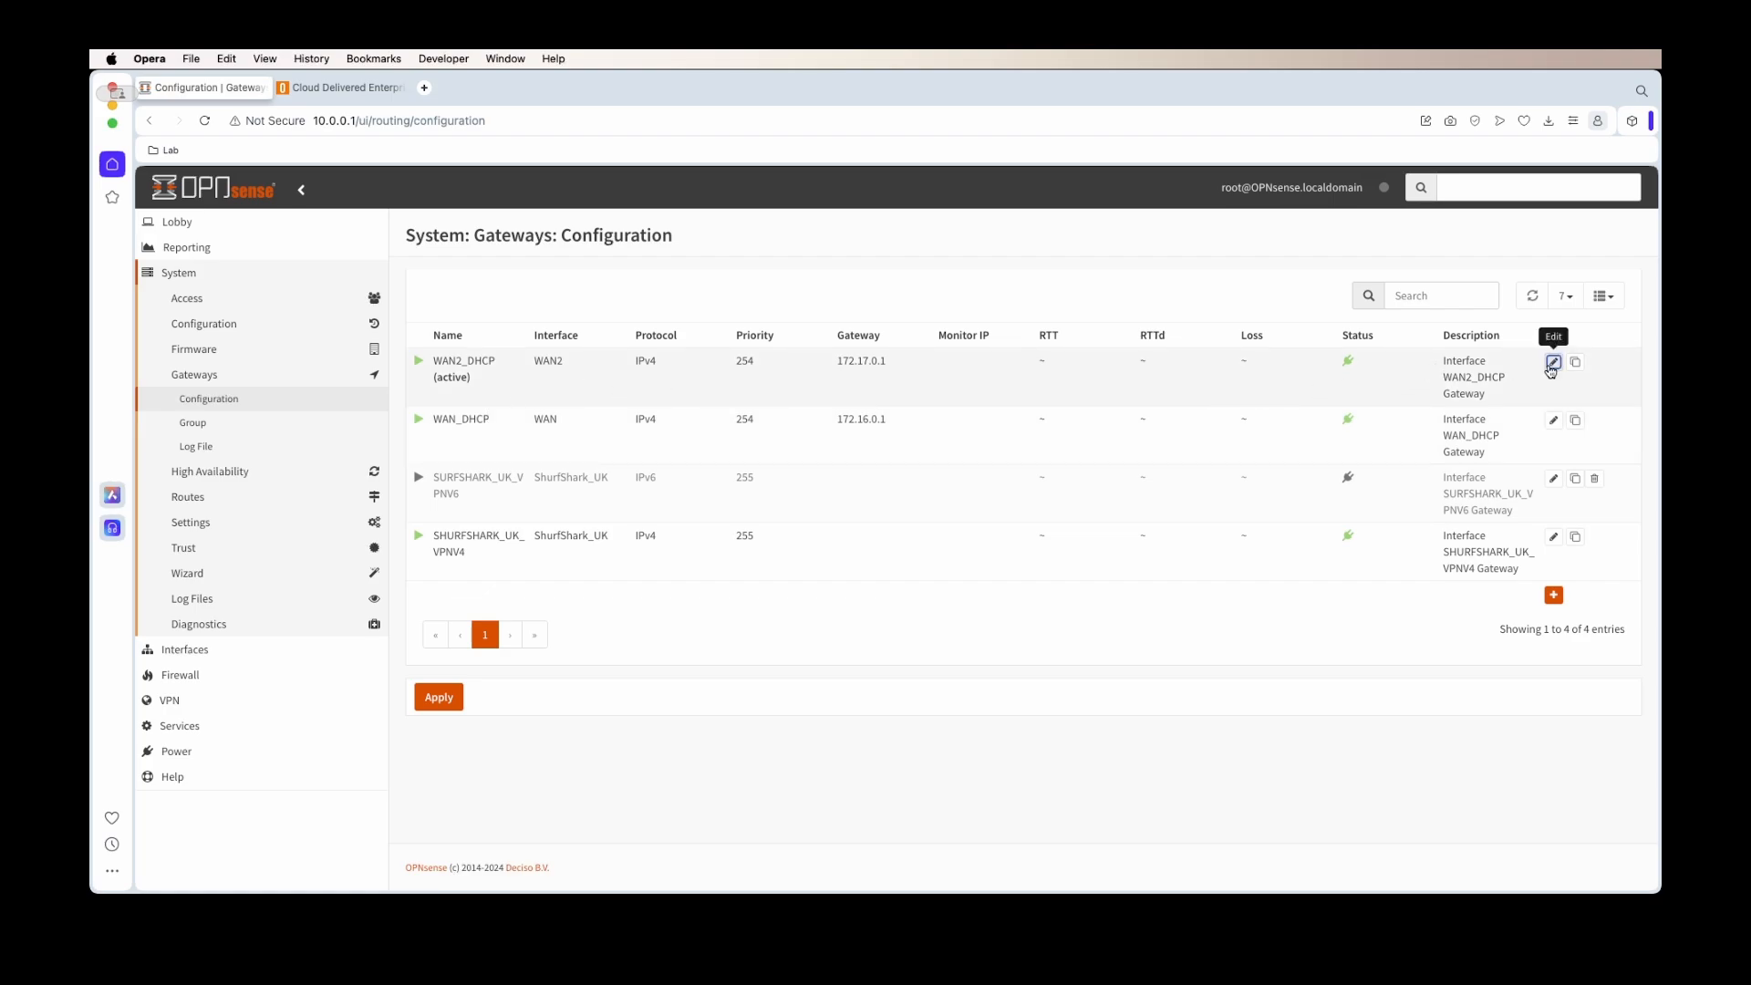
Save WAN2_DHCP with monitoring enabled, monitor IP 208.67.222.222 and priority 2
click(1553, 362)
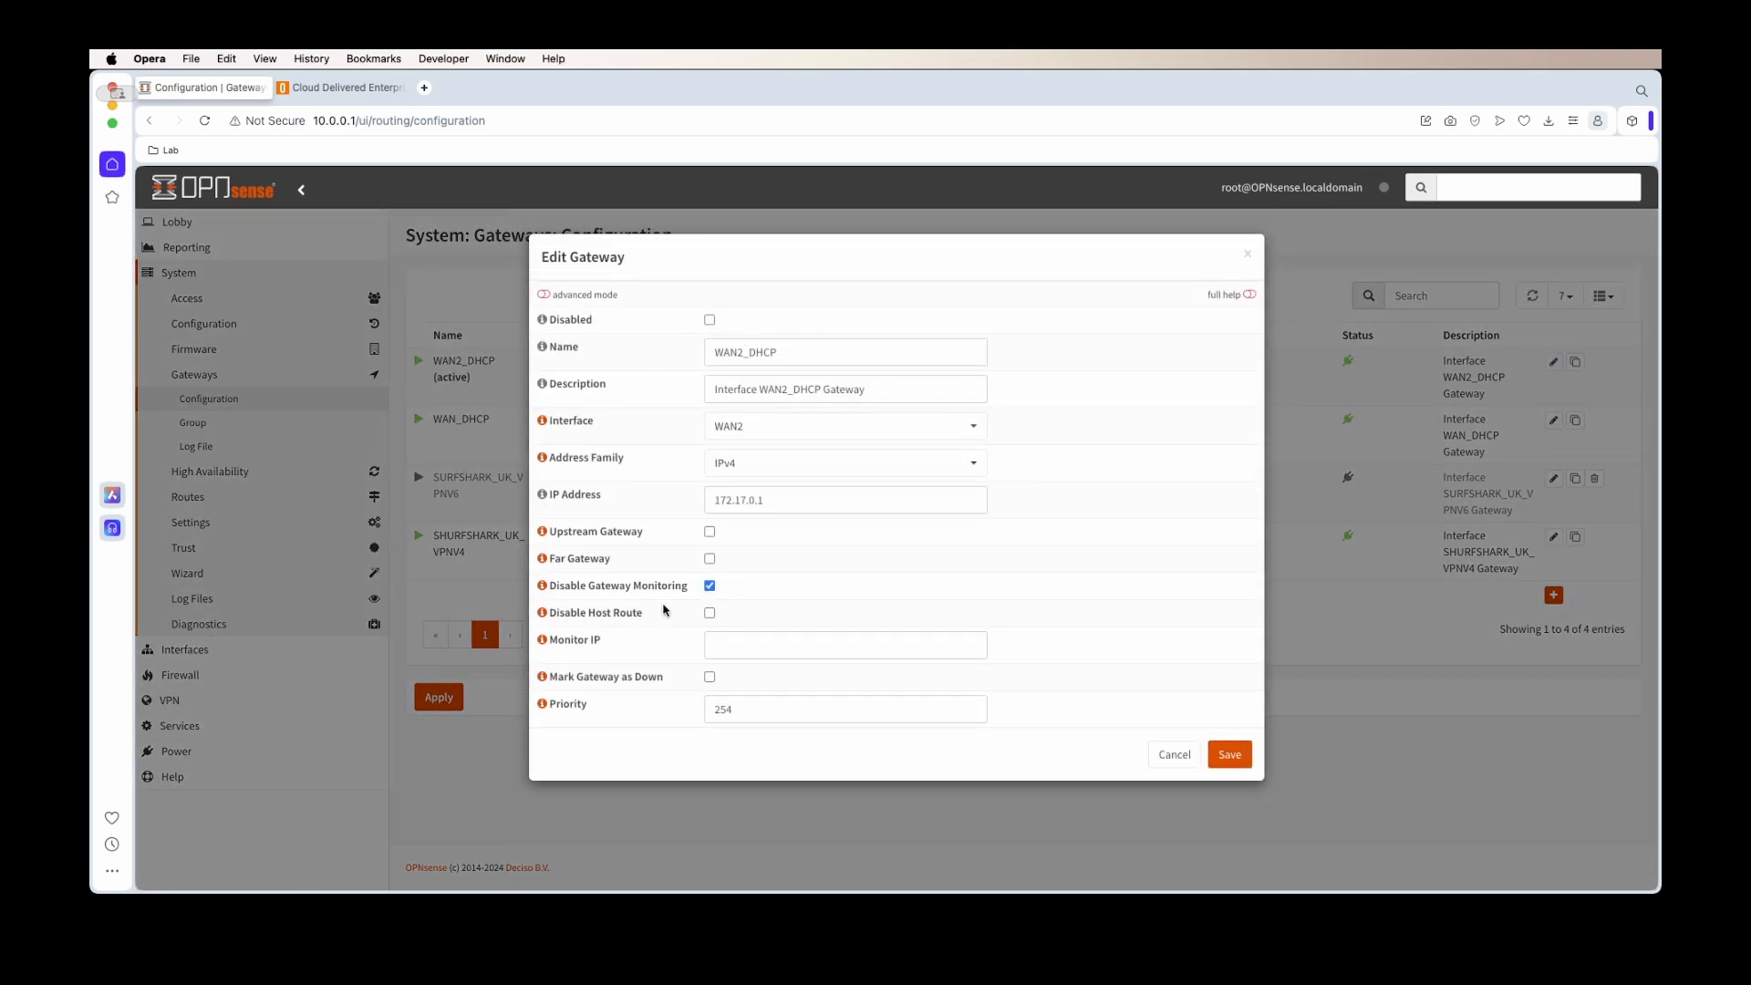
click(722, 636)
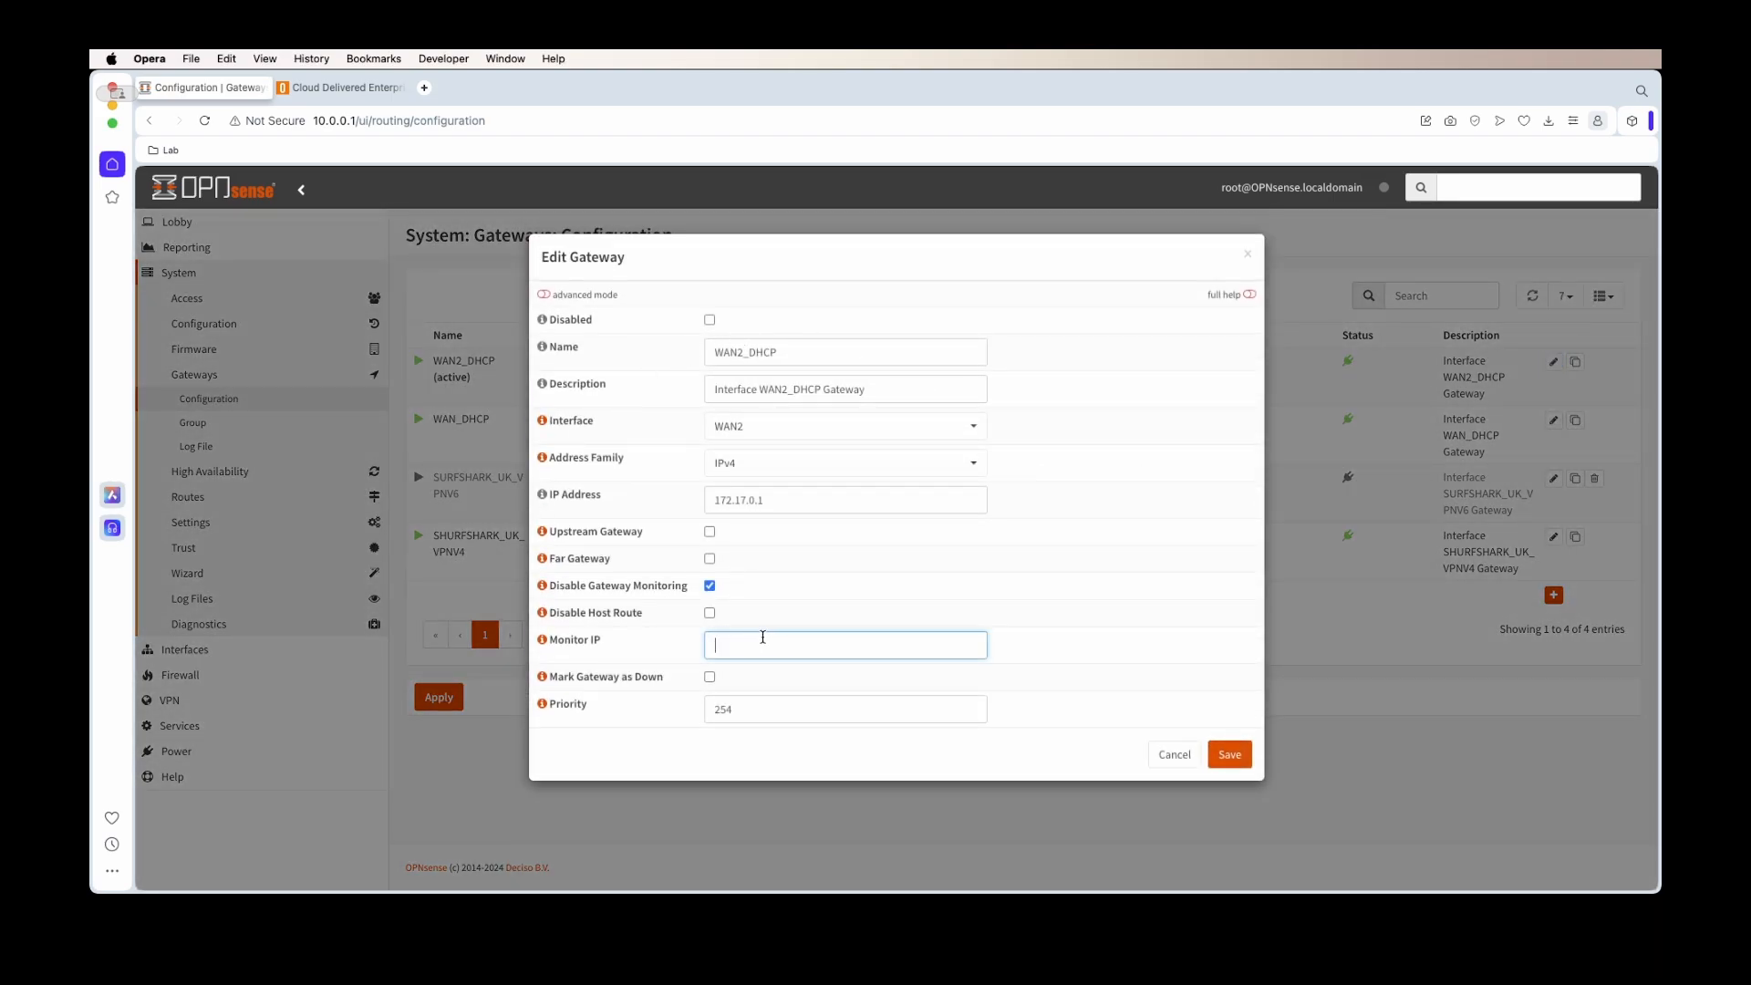
click(709, 586)
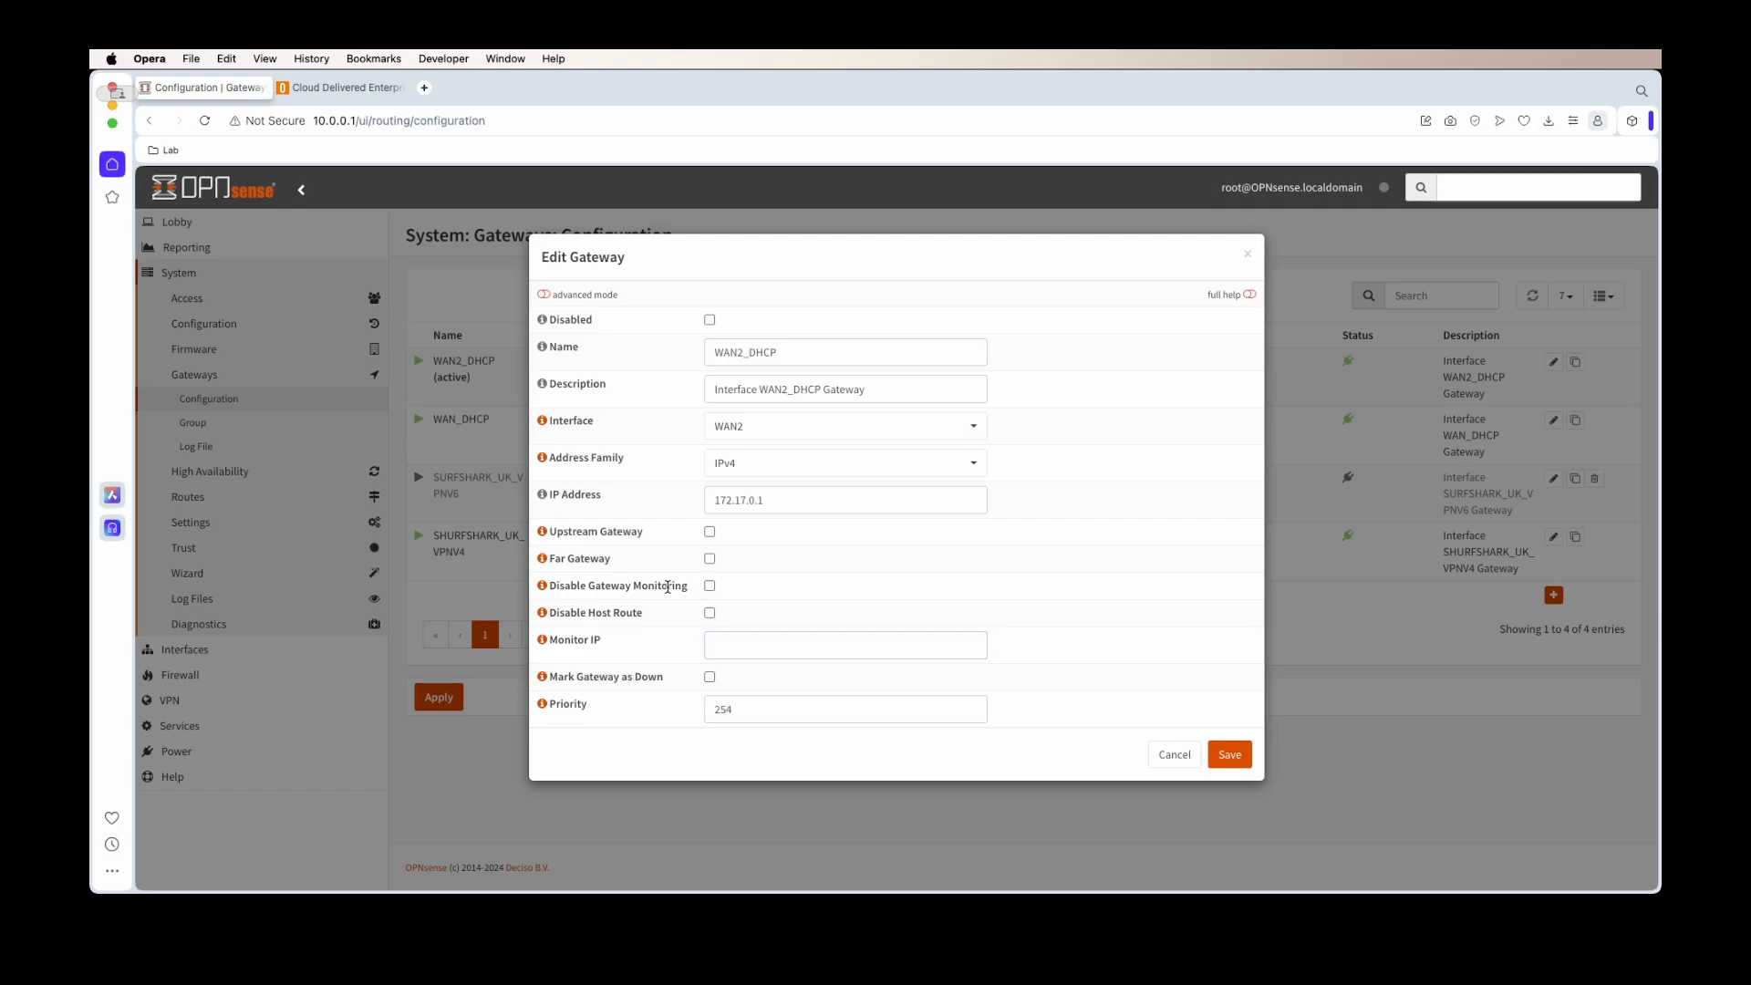
click(720, 641)
key(super+v)
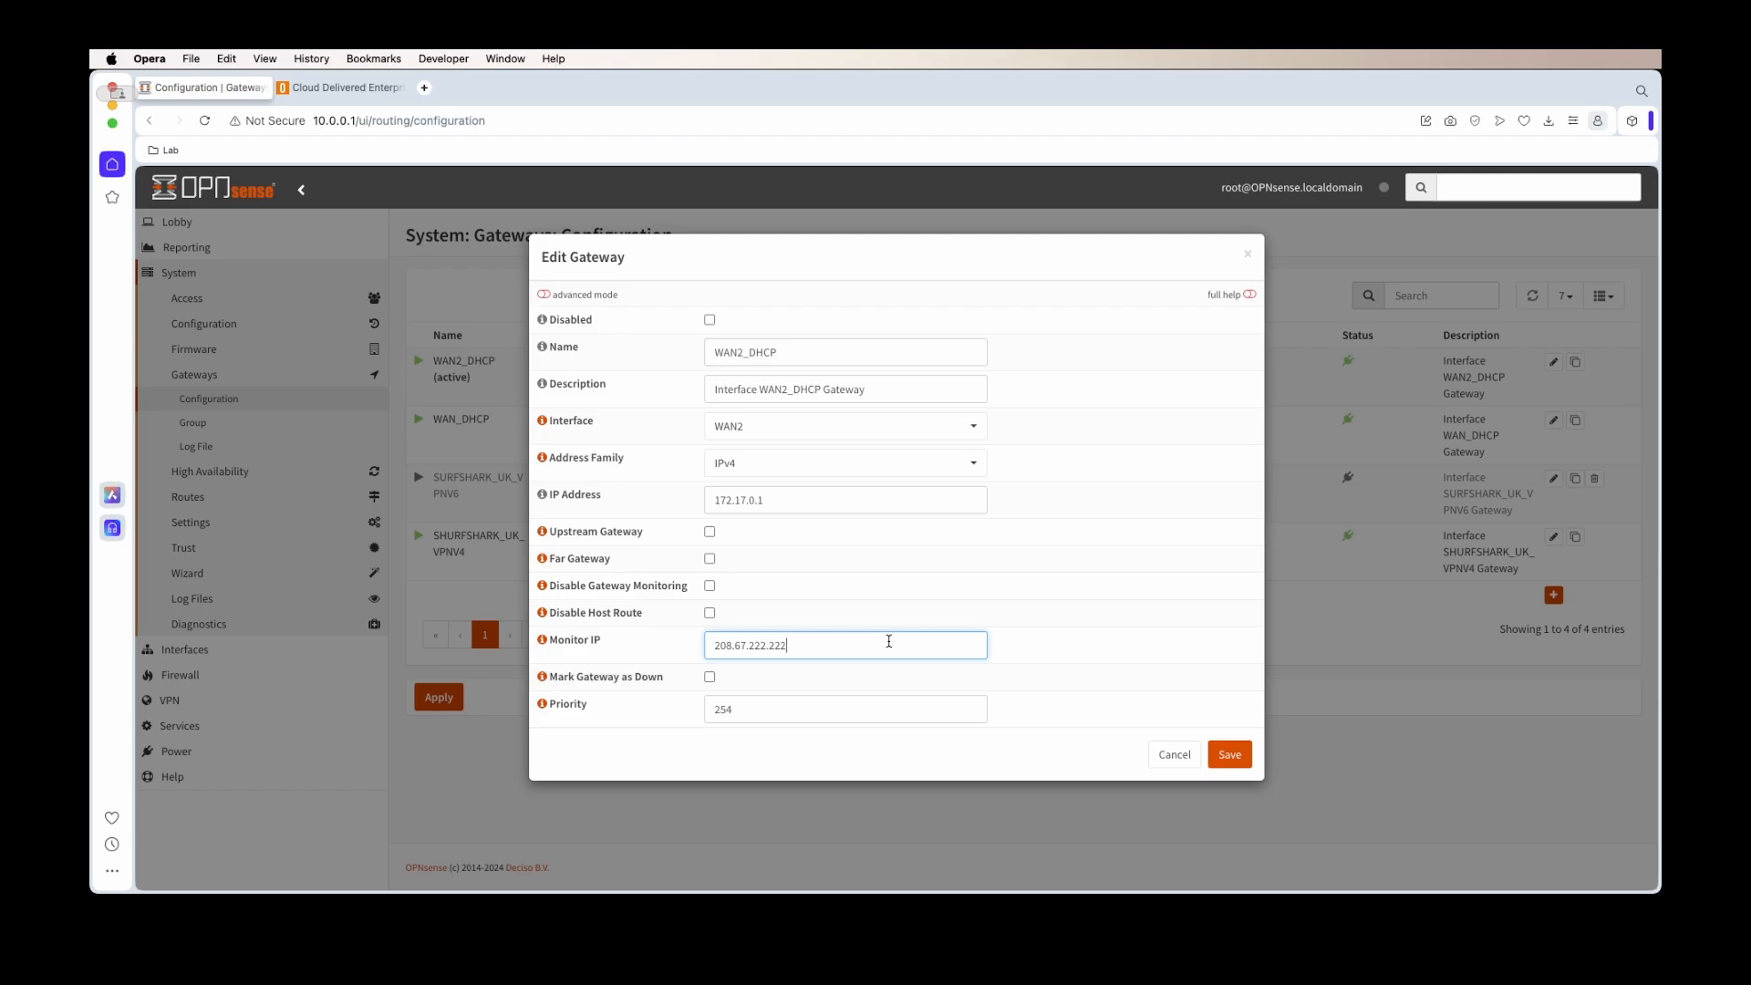
key(Tab)
text(2)
click(1035, 753)
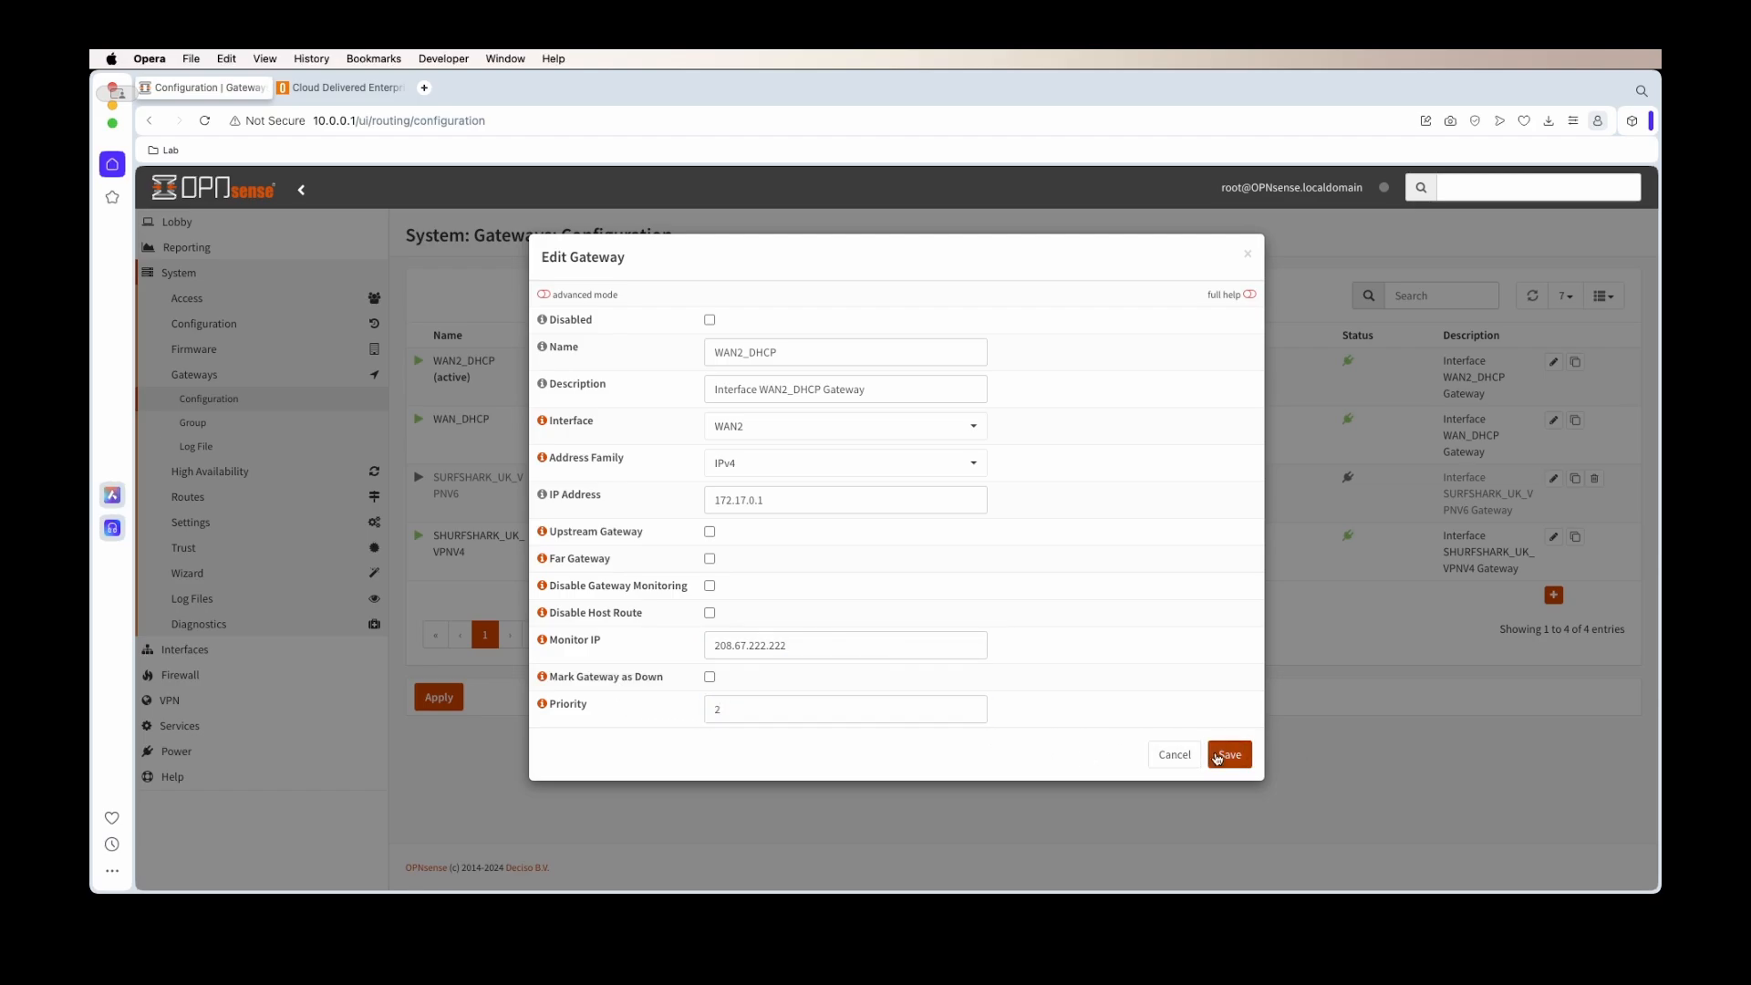
click(1229, 754)
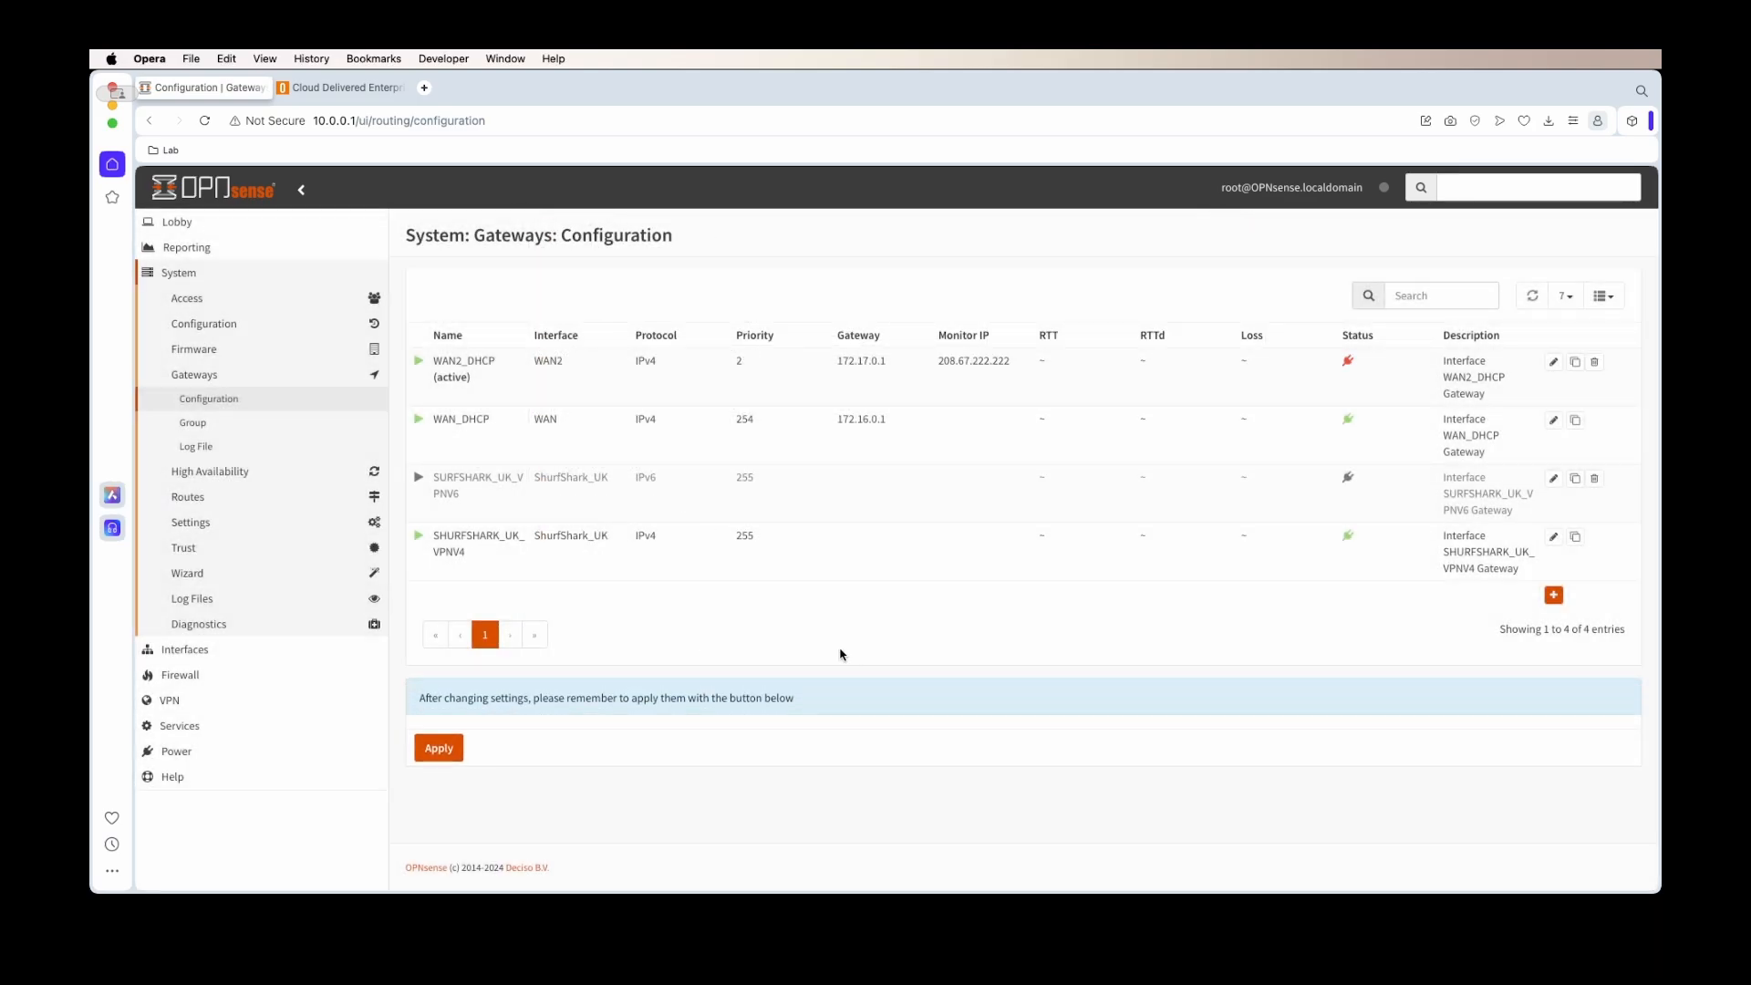
Copy the second OpenDNS resolver address 208.67.220.220 from the footer
click(369, 87)
drag(833, 839, 737, 833)
key(super+c)
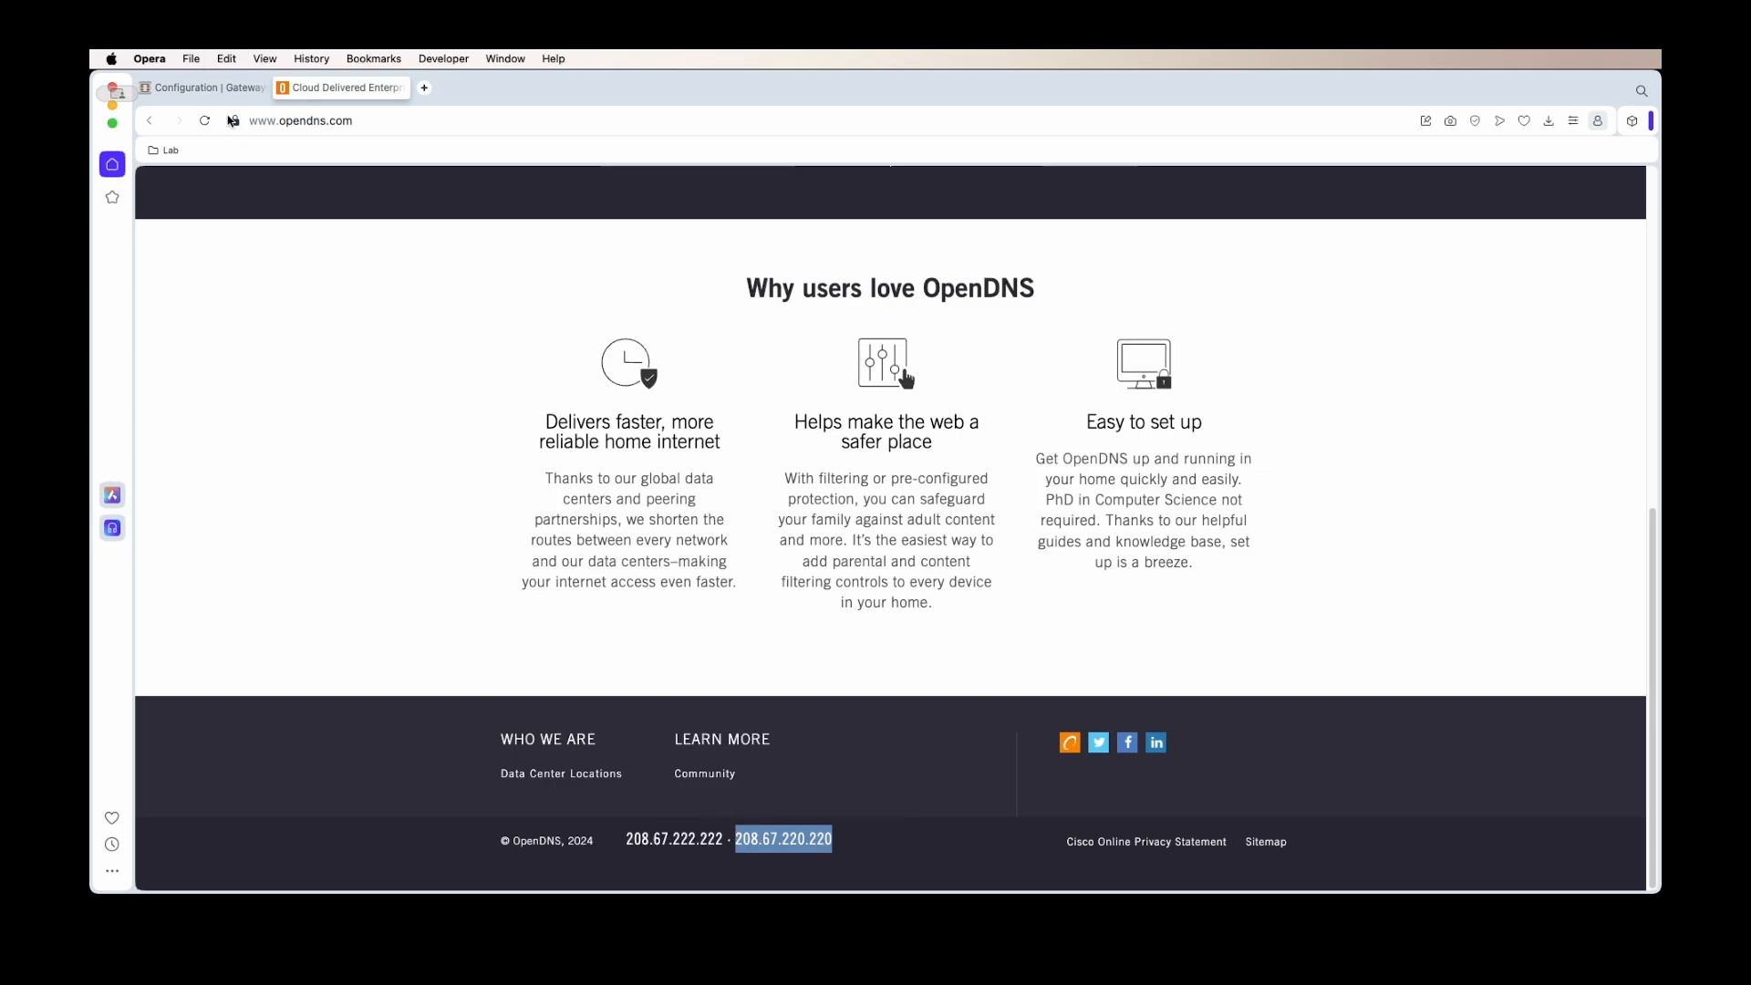
click(205, 88)
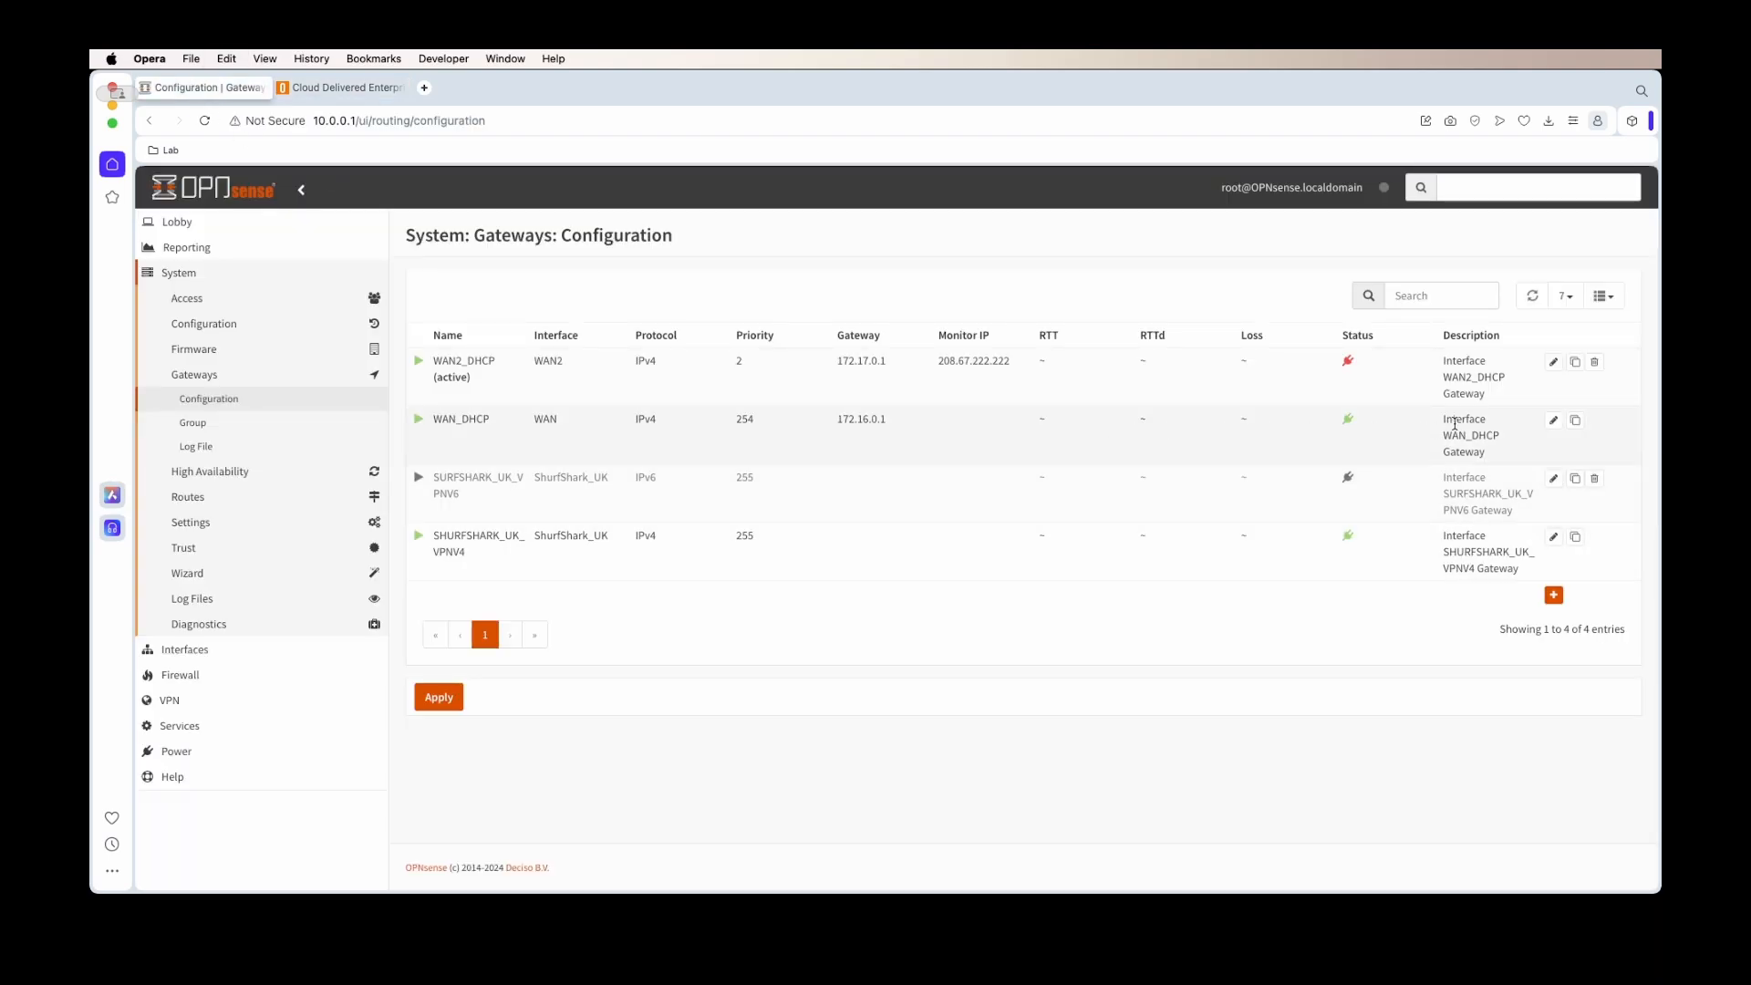
Save WAN_DHCP with monitoring enabled, monitor IP 208.67.220.220 and priority 0
click(1553, 421)
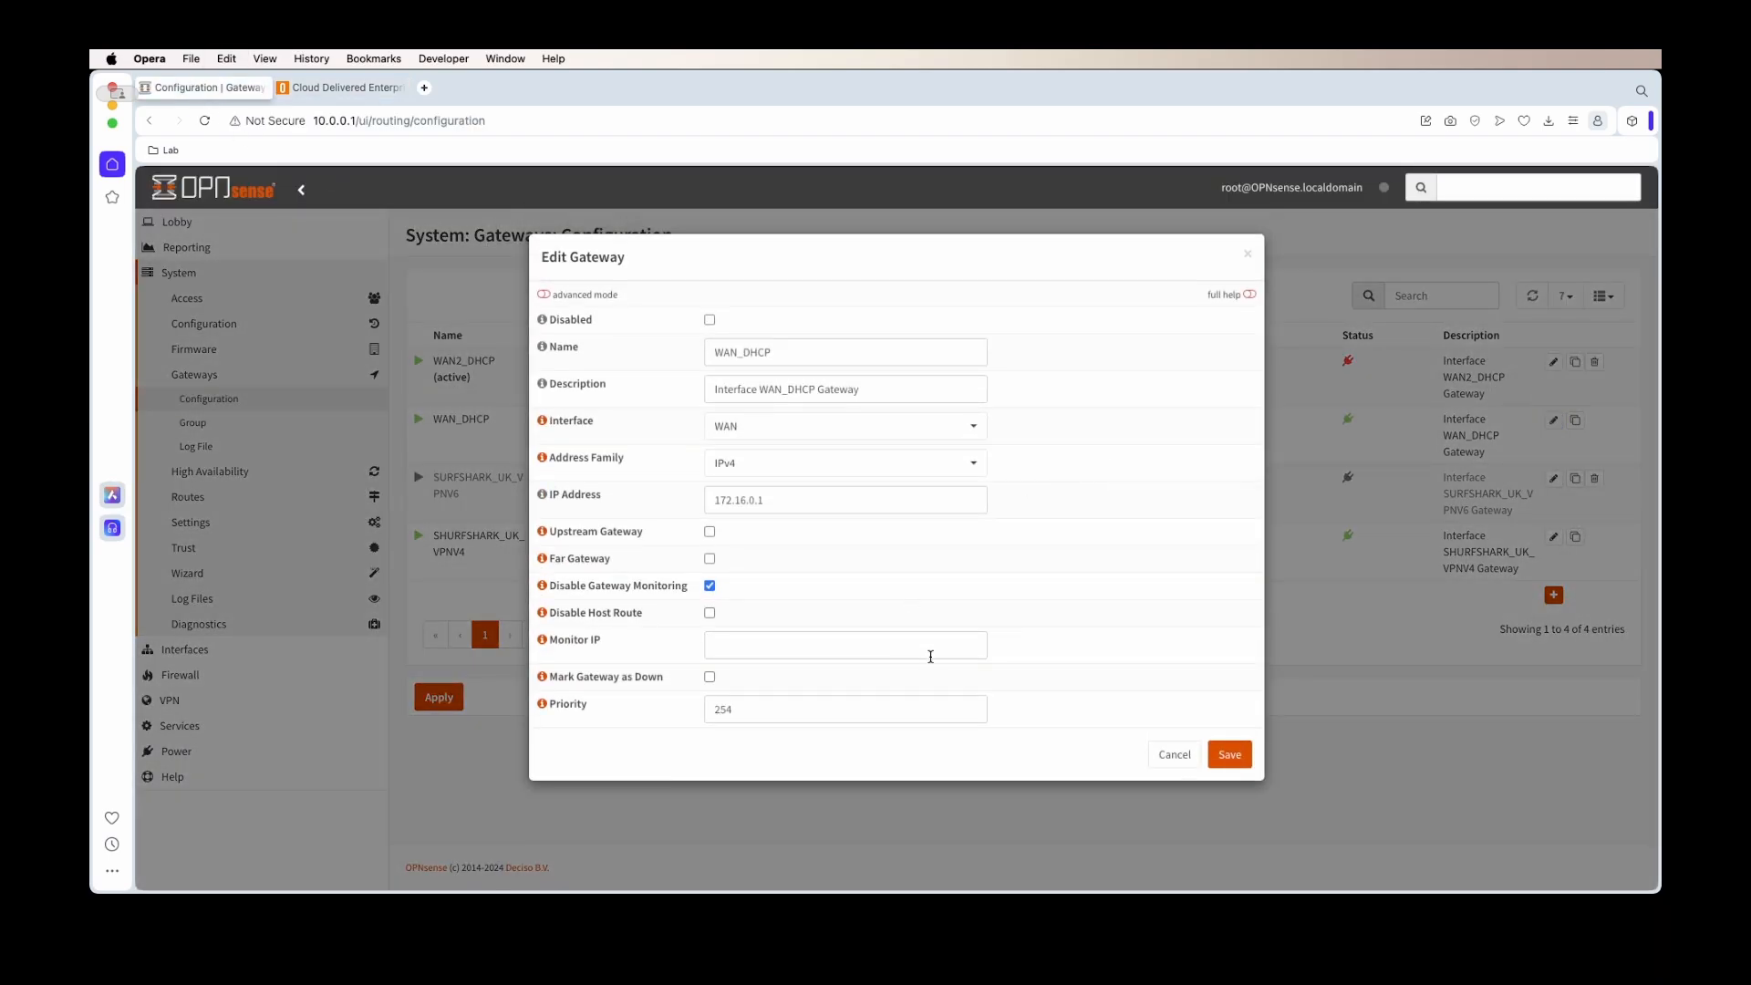
click(823, 648)
key(super+v)
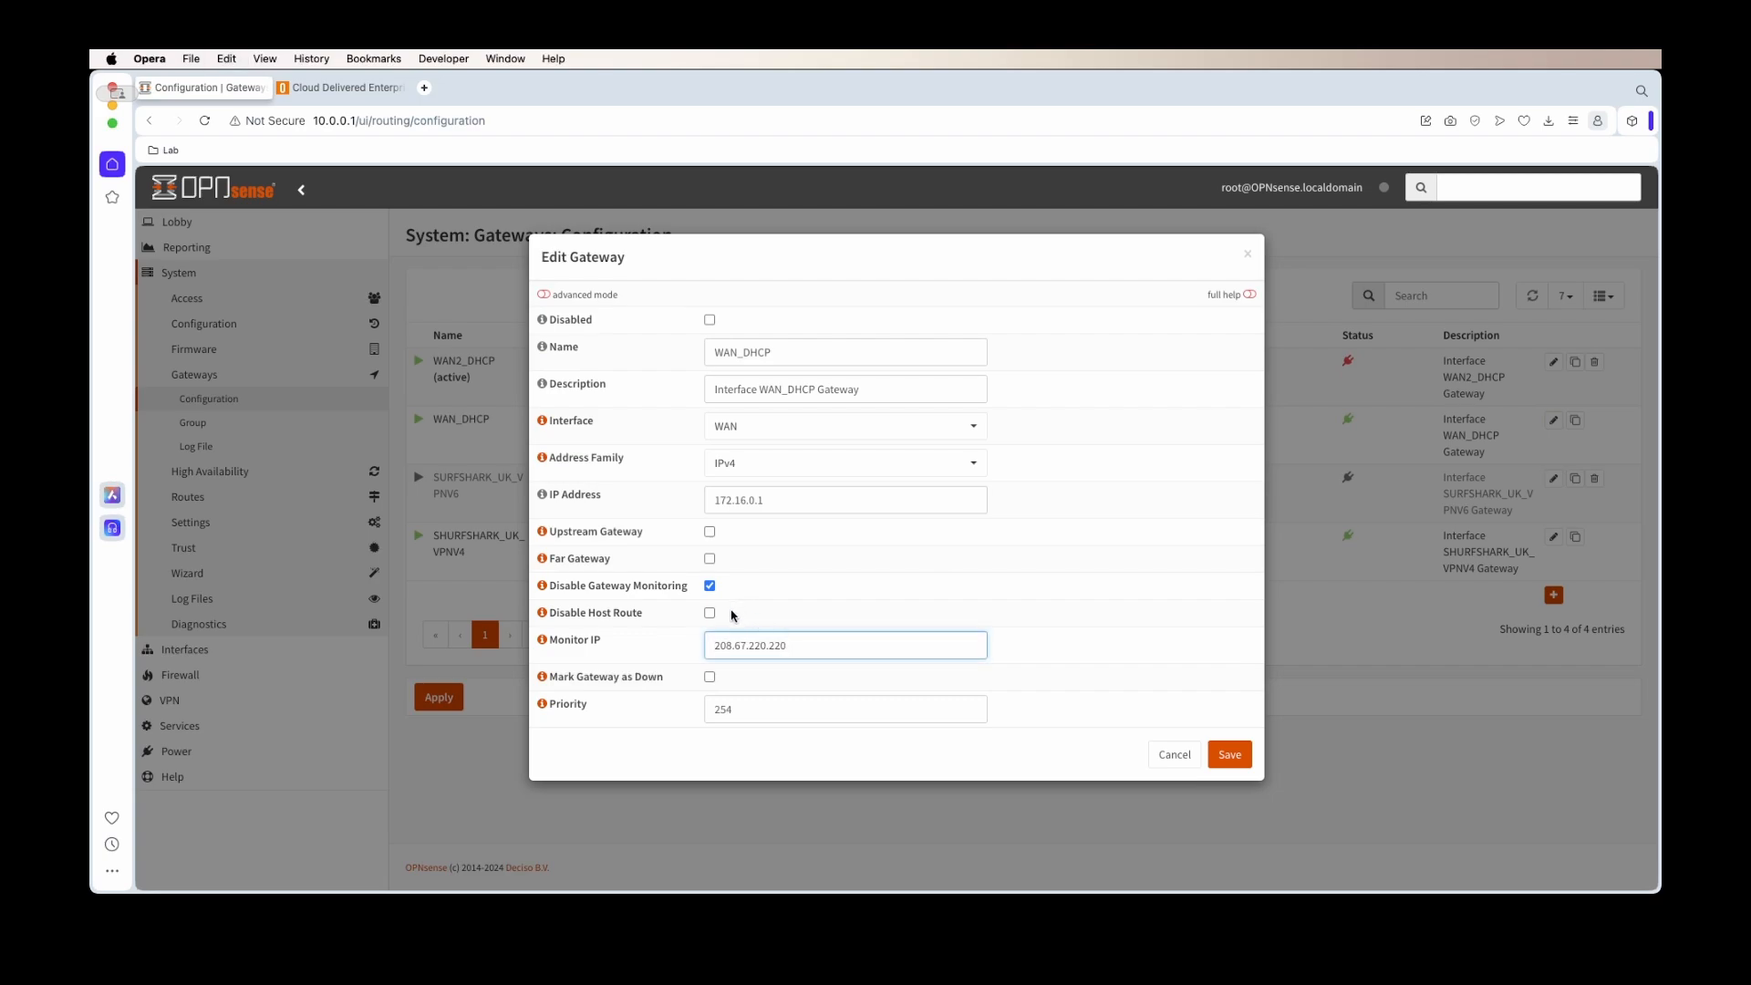
click(709, 586)
drag(864, 720, 676, 717)
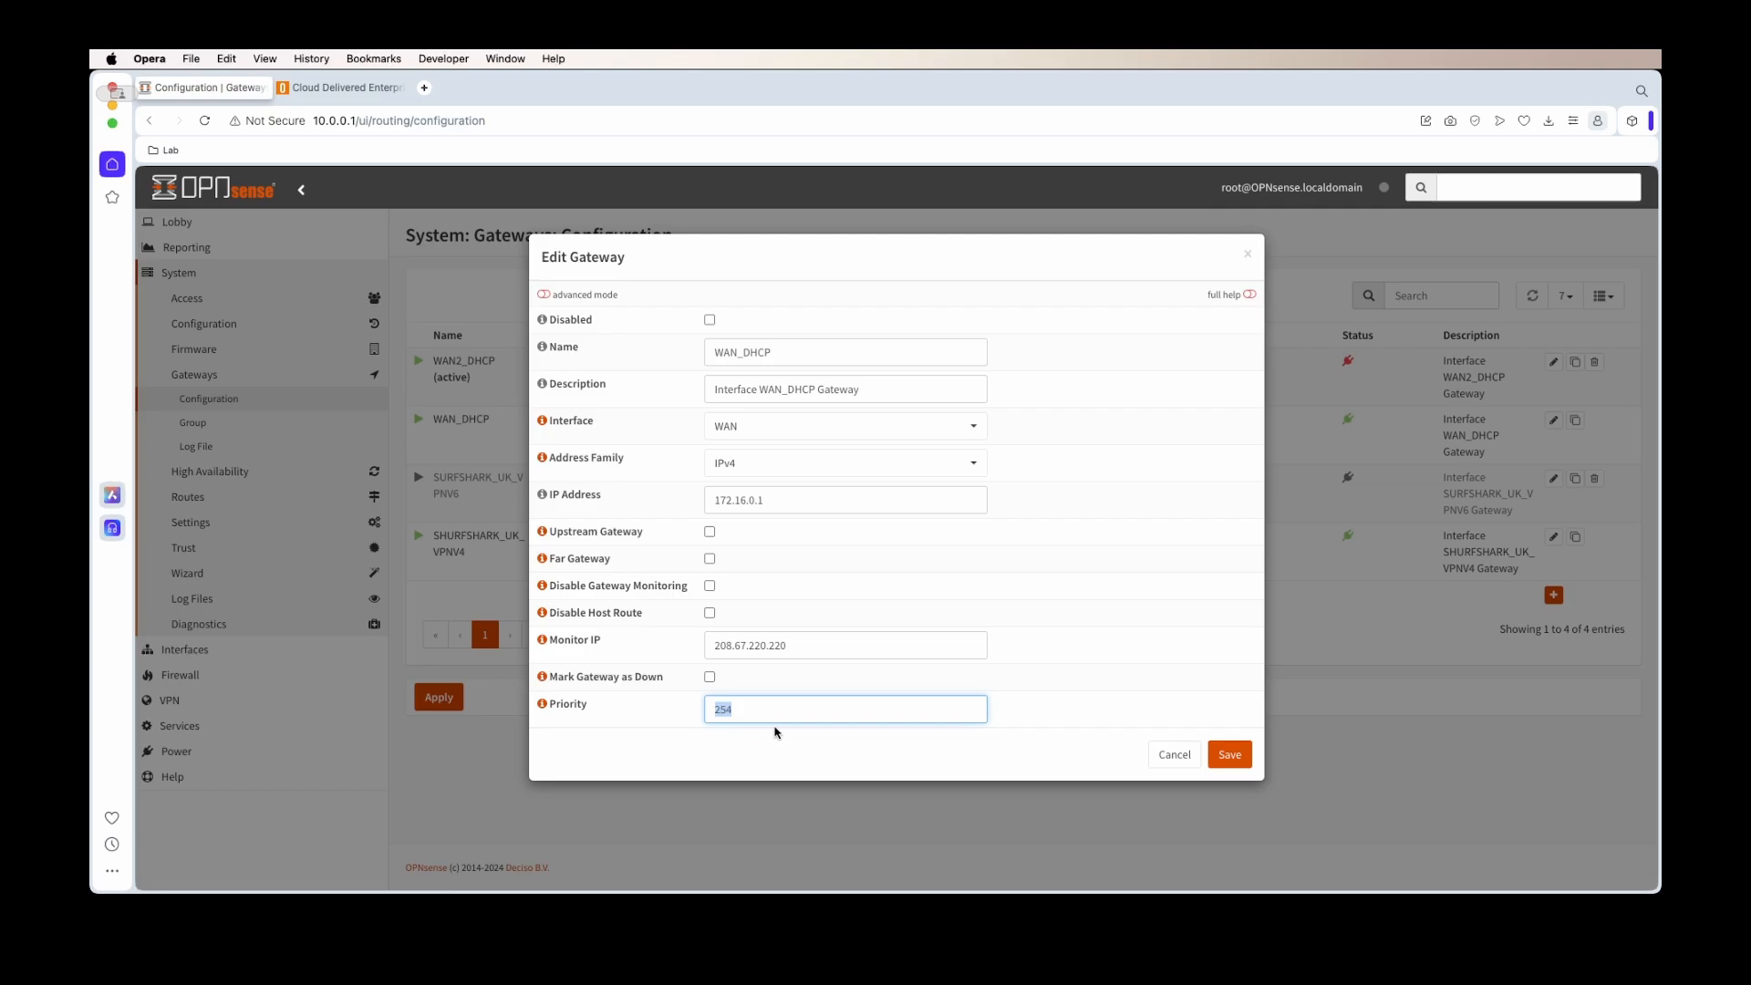
text(0)
click(1228, 756)
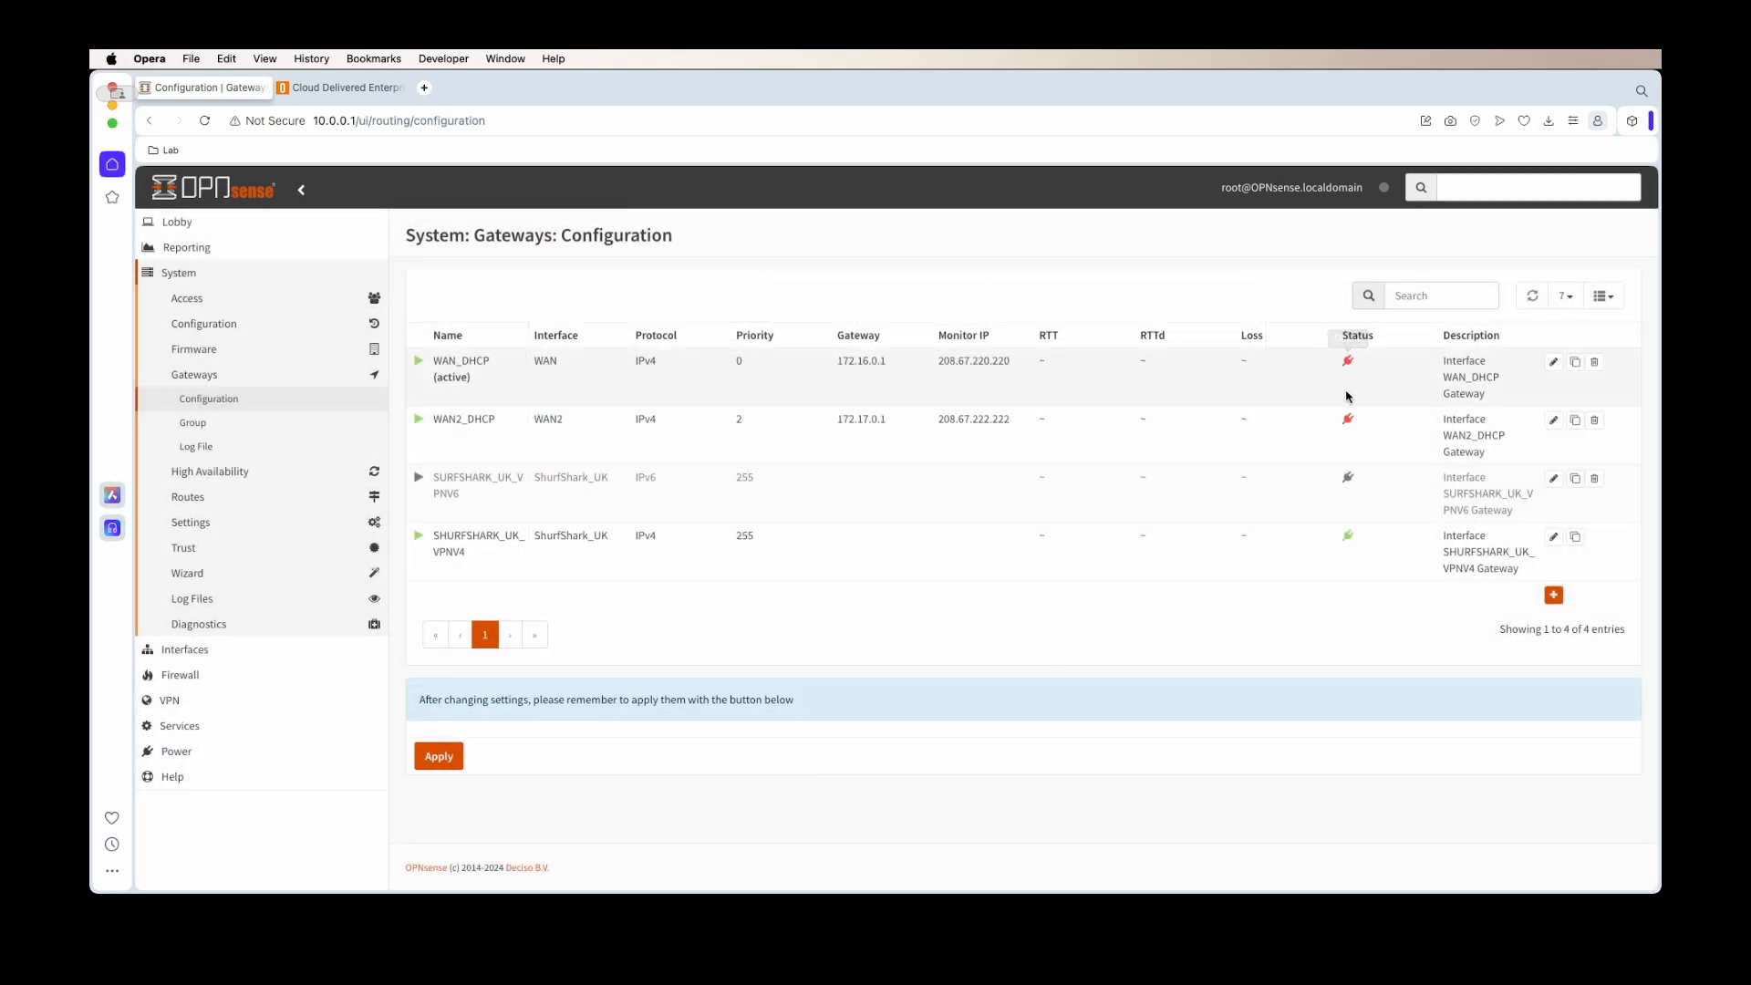
Apply the gateway changes and give SHURFSHARK_UK_VPNV4 monitor IP 1.1.1.1
click(442, 757)
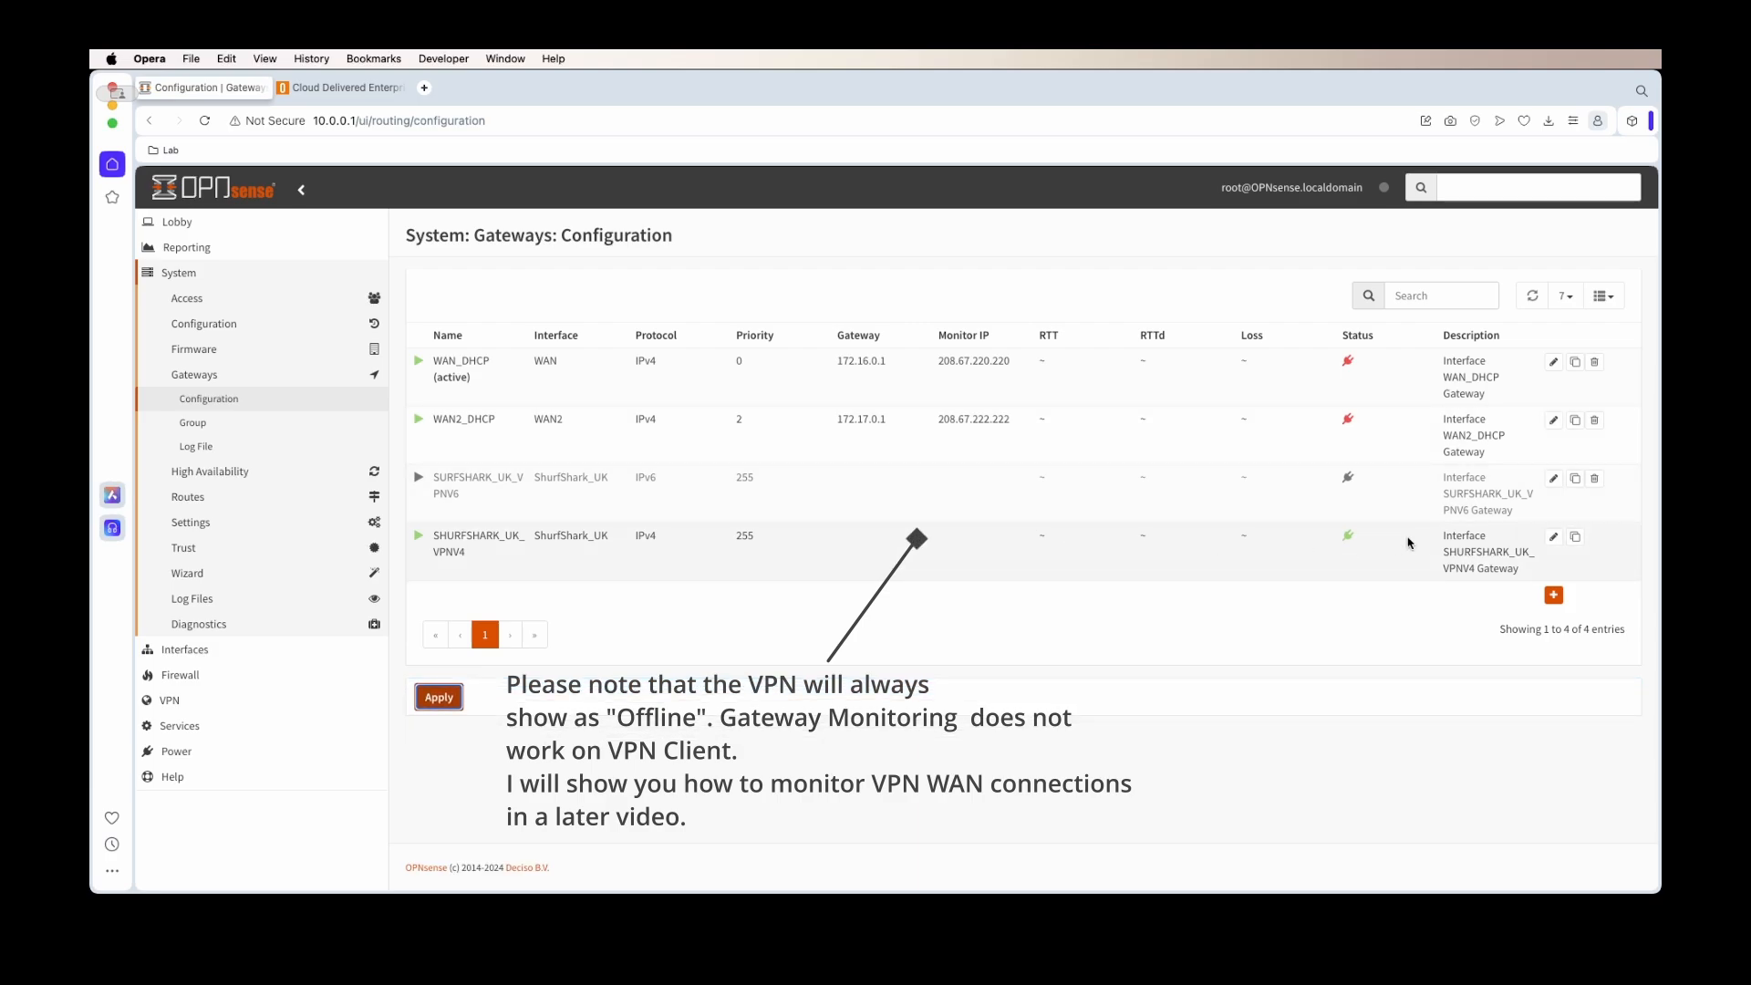
click(1553, 539)
click(736, 652)
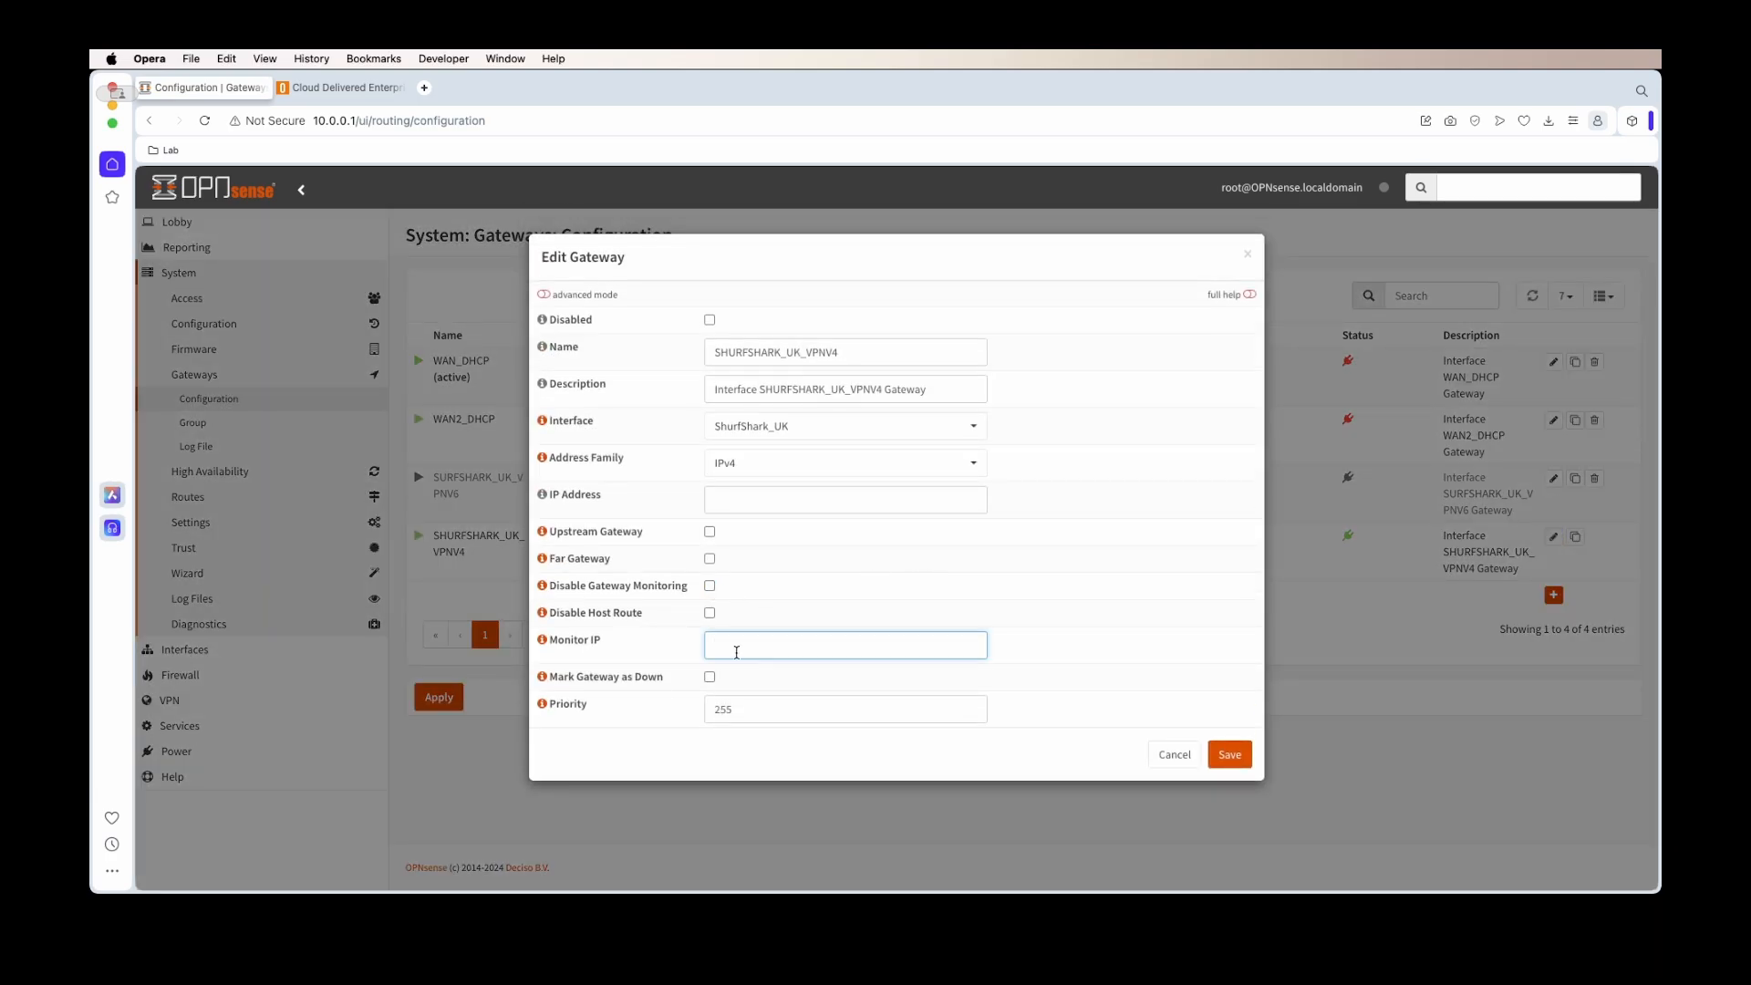
text(1.1.1.1)
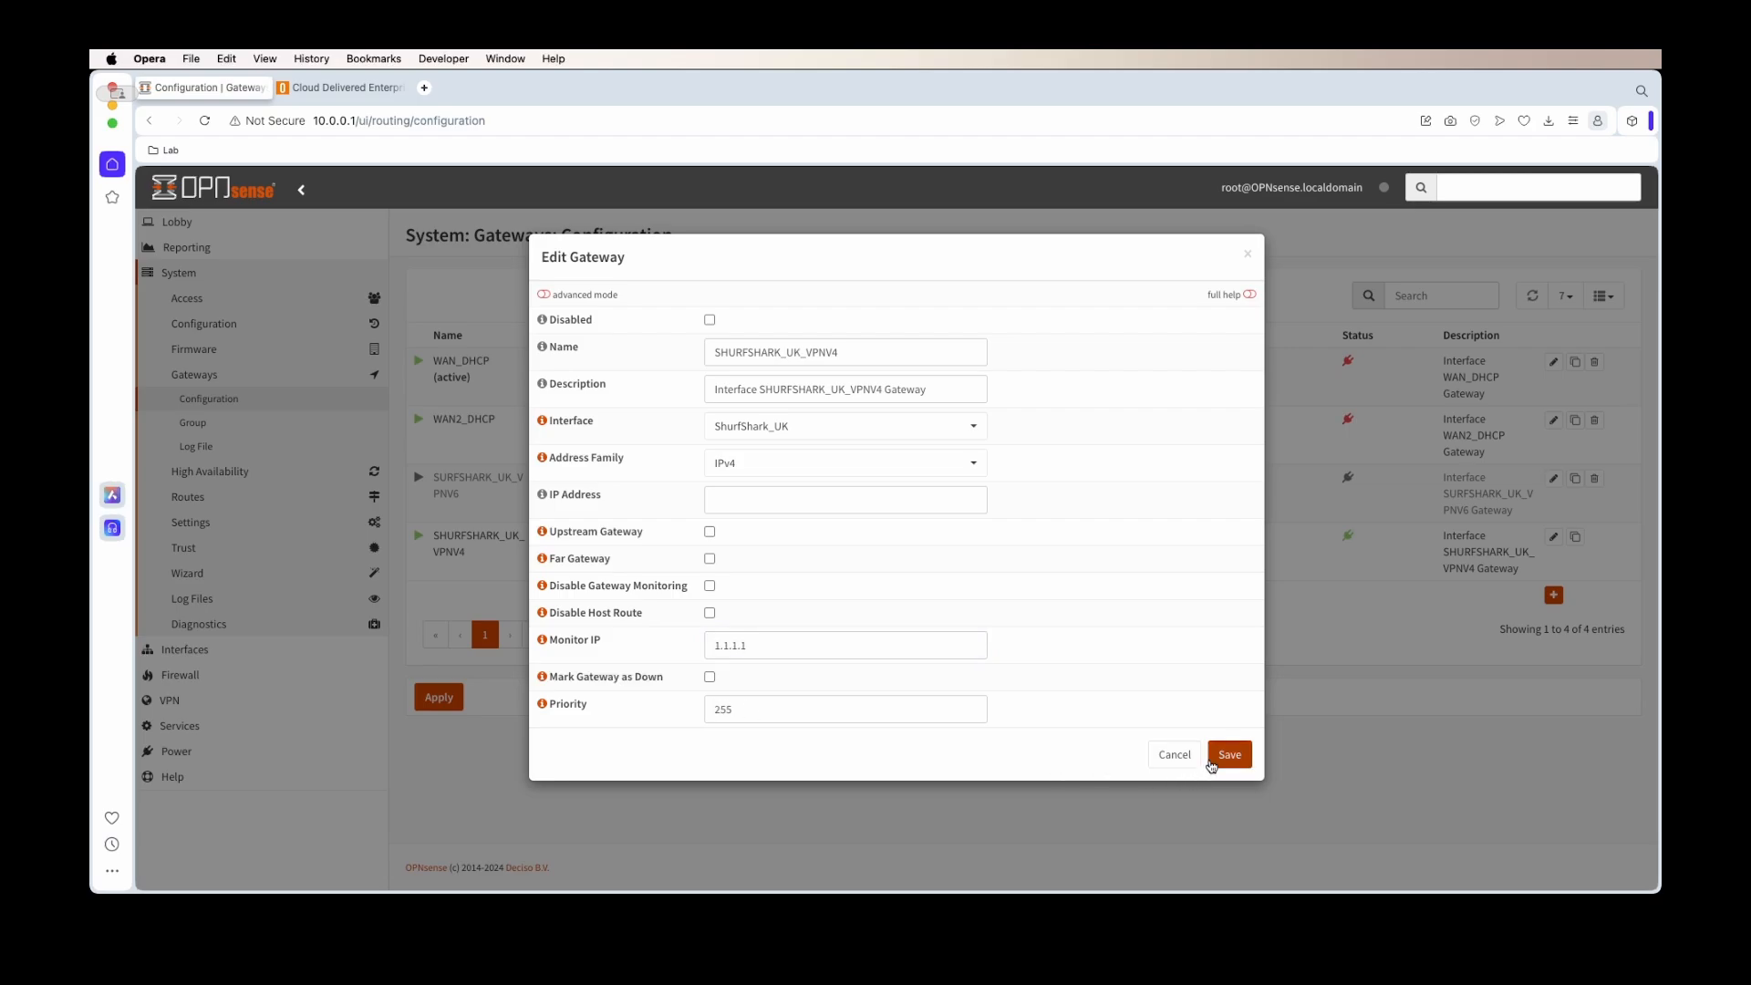
click(1227, 754)
Check on the Lobby dashboard that all gateways now report online
click(177, 222)
click(209, 256)
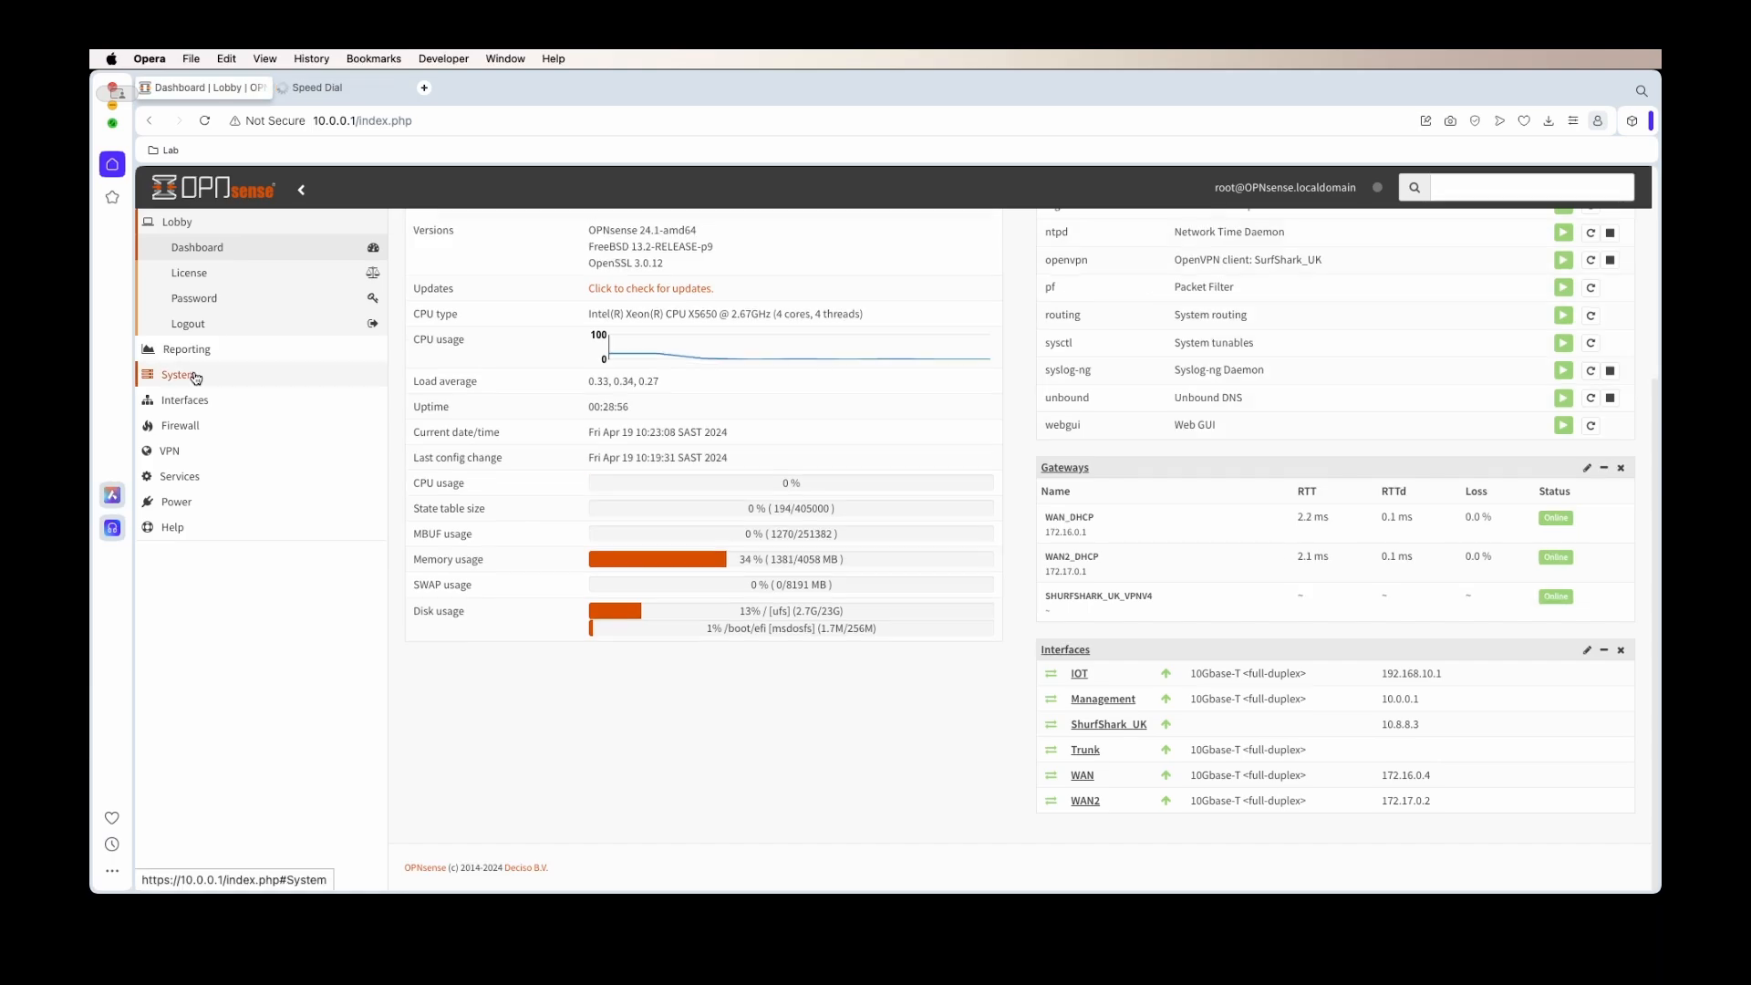
click(173, 376)
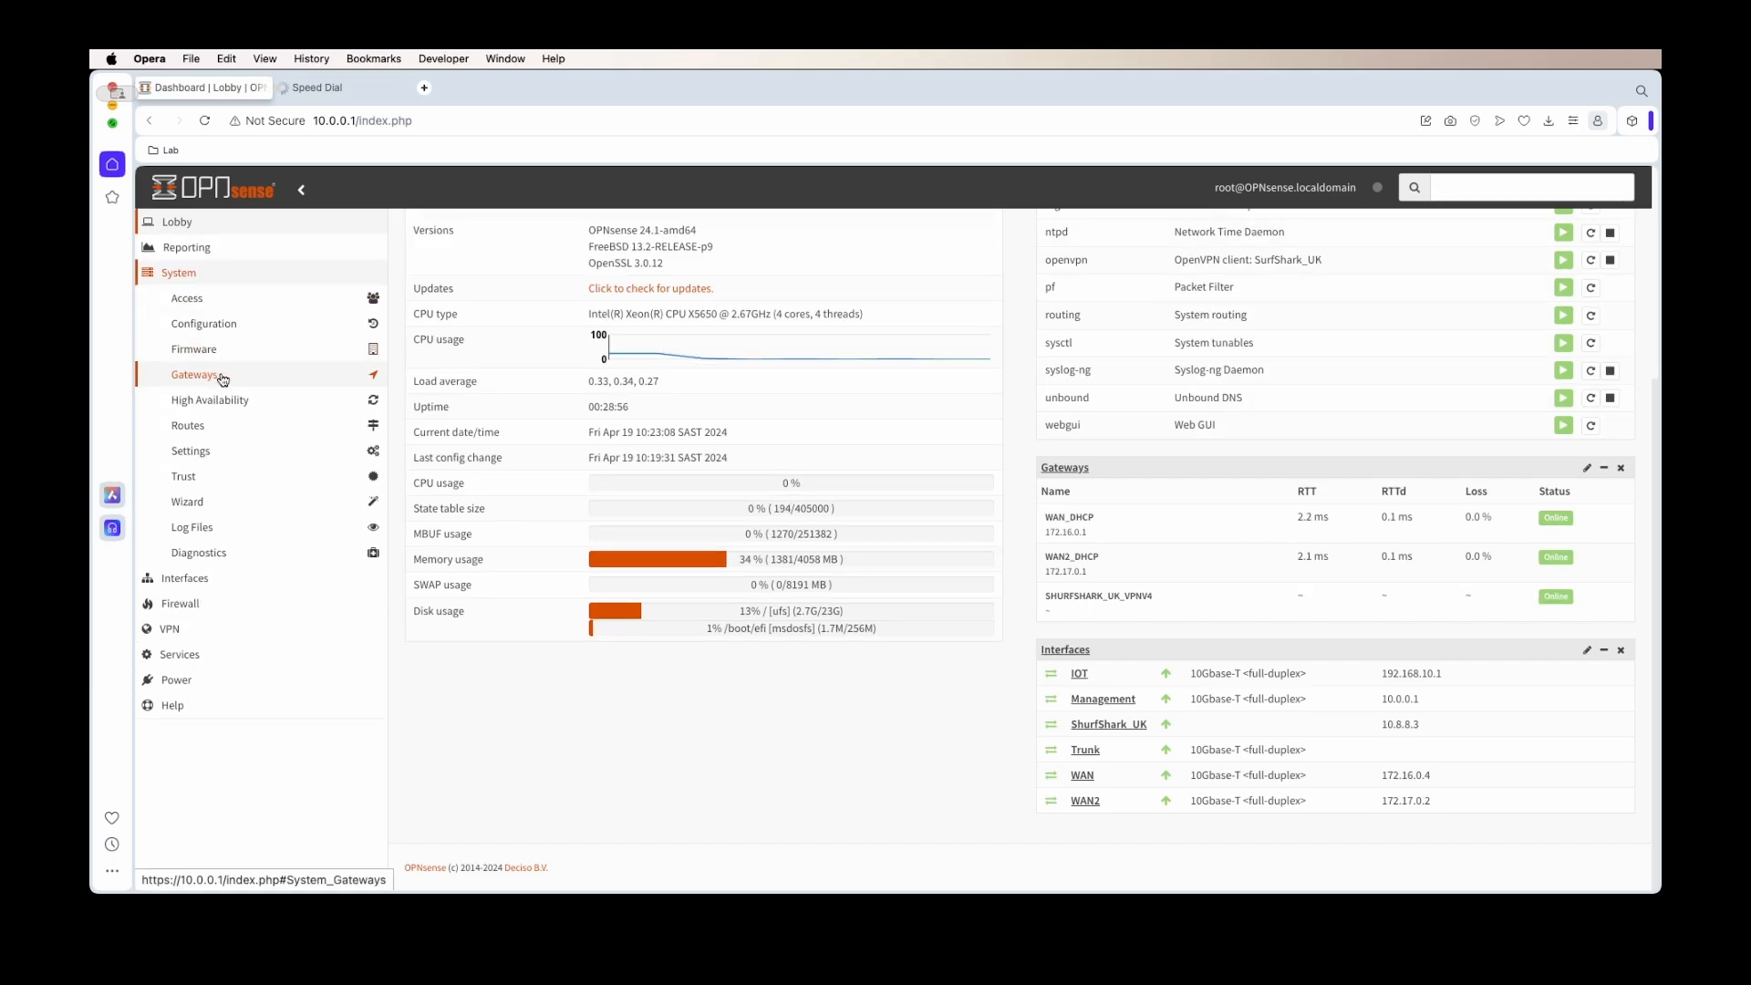
Enable 'Allow default gateway switching' in System > Settings > General and save it
click(272, 456)
click(233, 534)
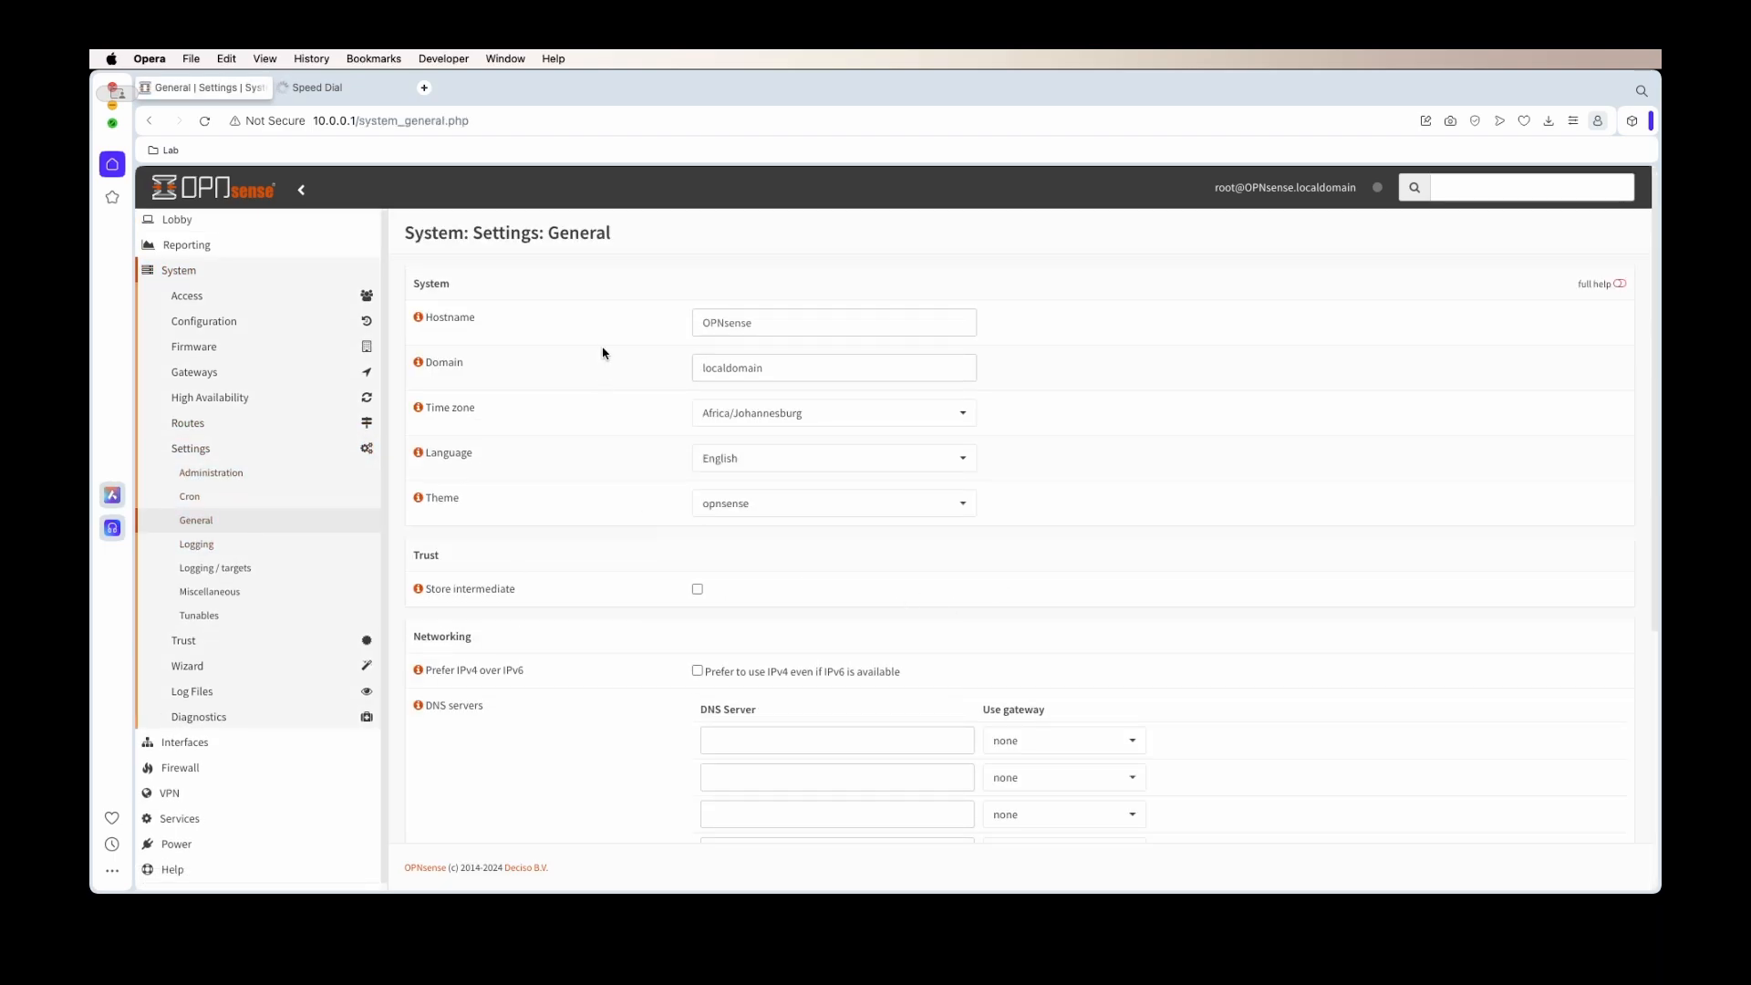
scroll(607, 365, down, 5)
scroll(635, 495, down, 2)
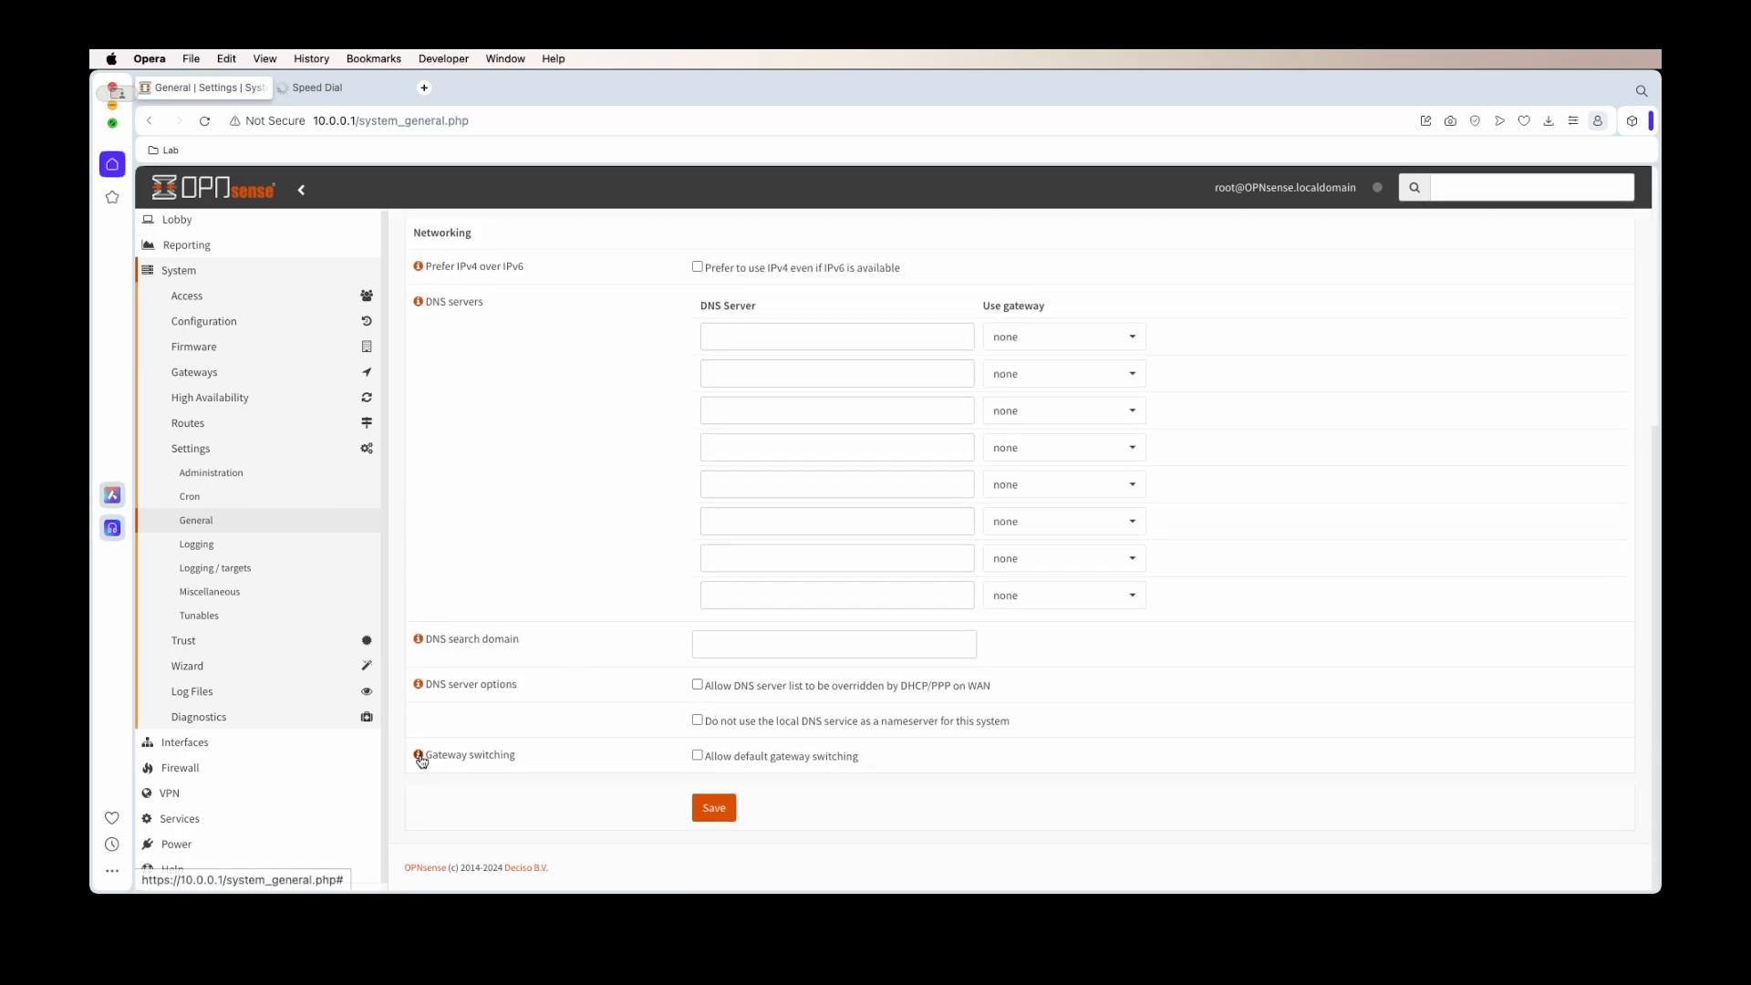
click(418, 755)
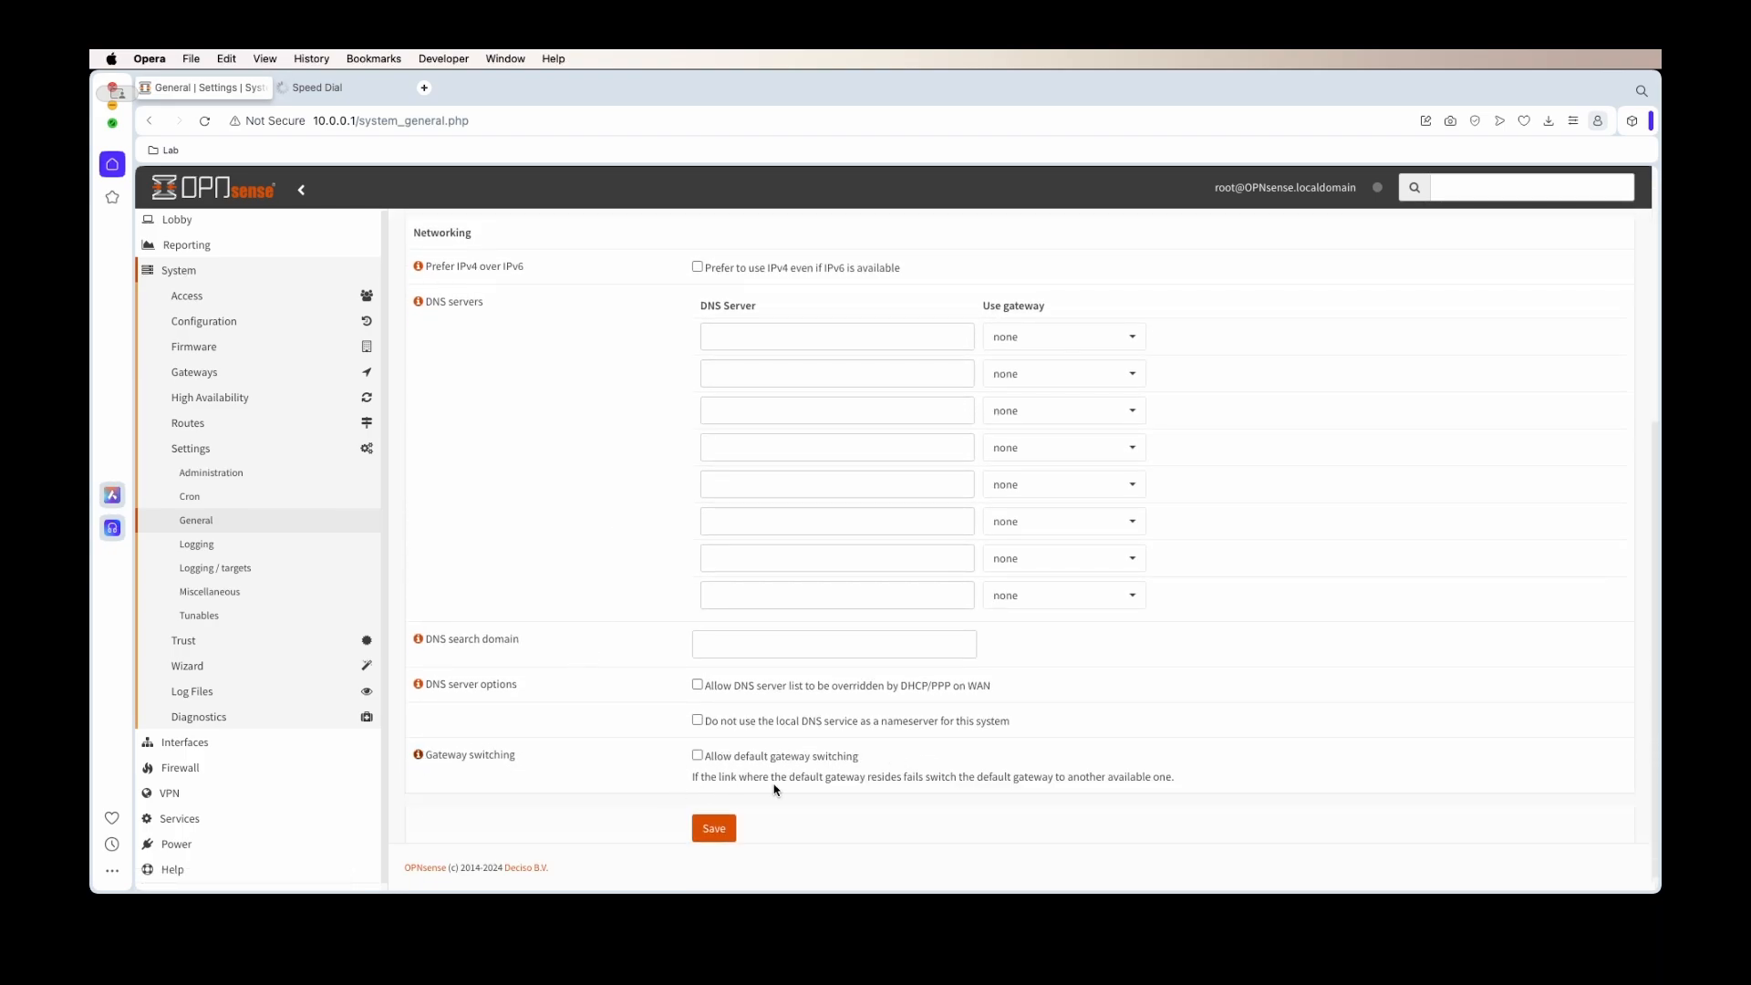
drag(787, 776, 1124, 771)
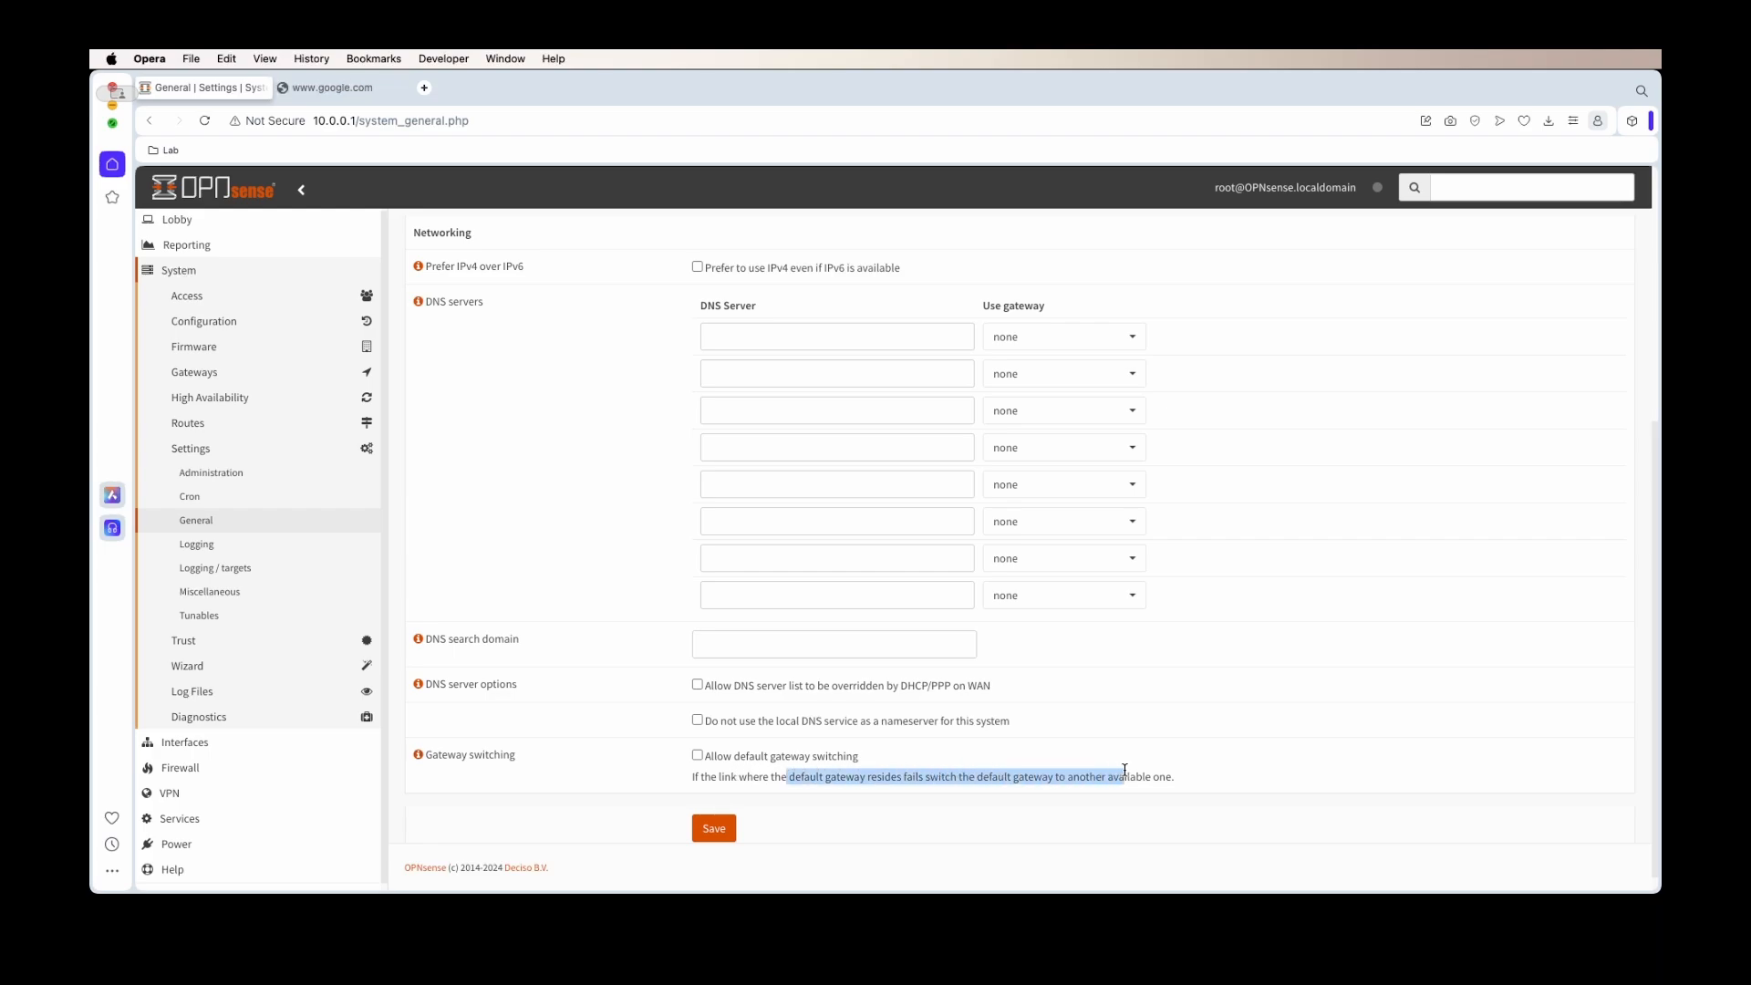
click(698, 756)
click(735, 777)
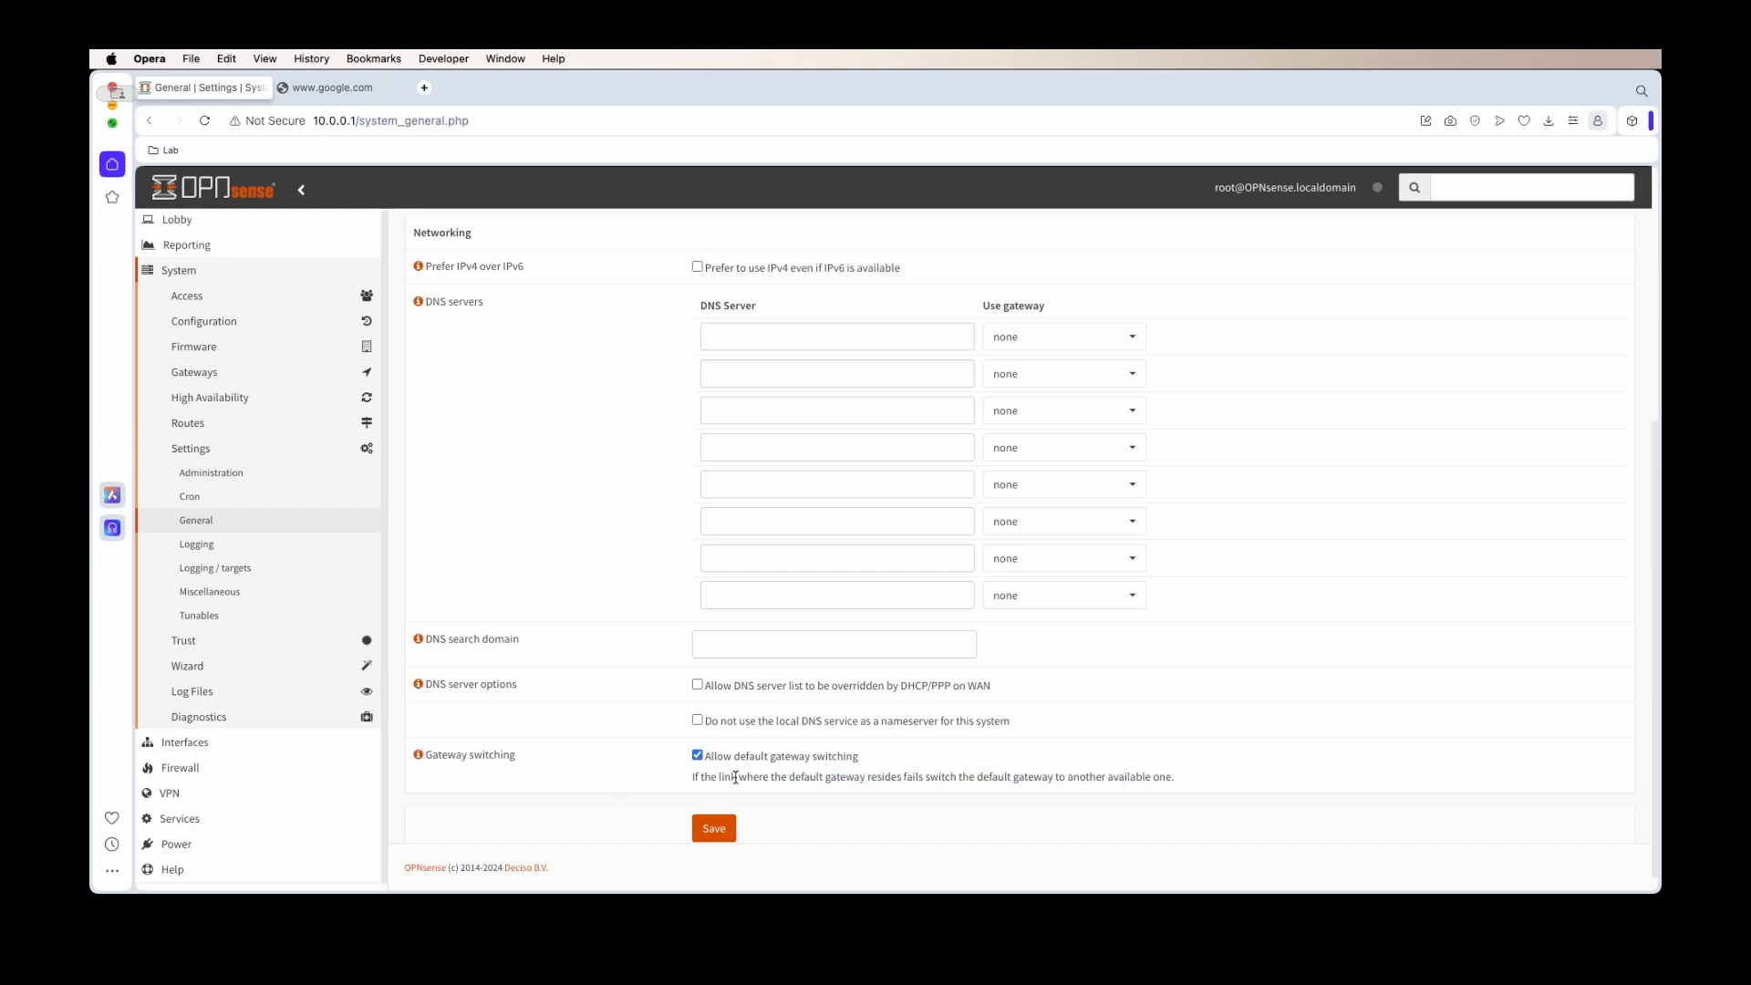
click(728, 823)
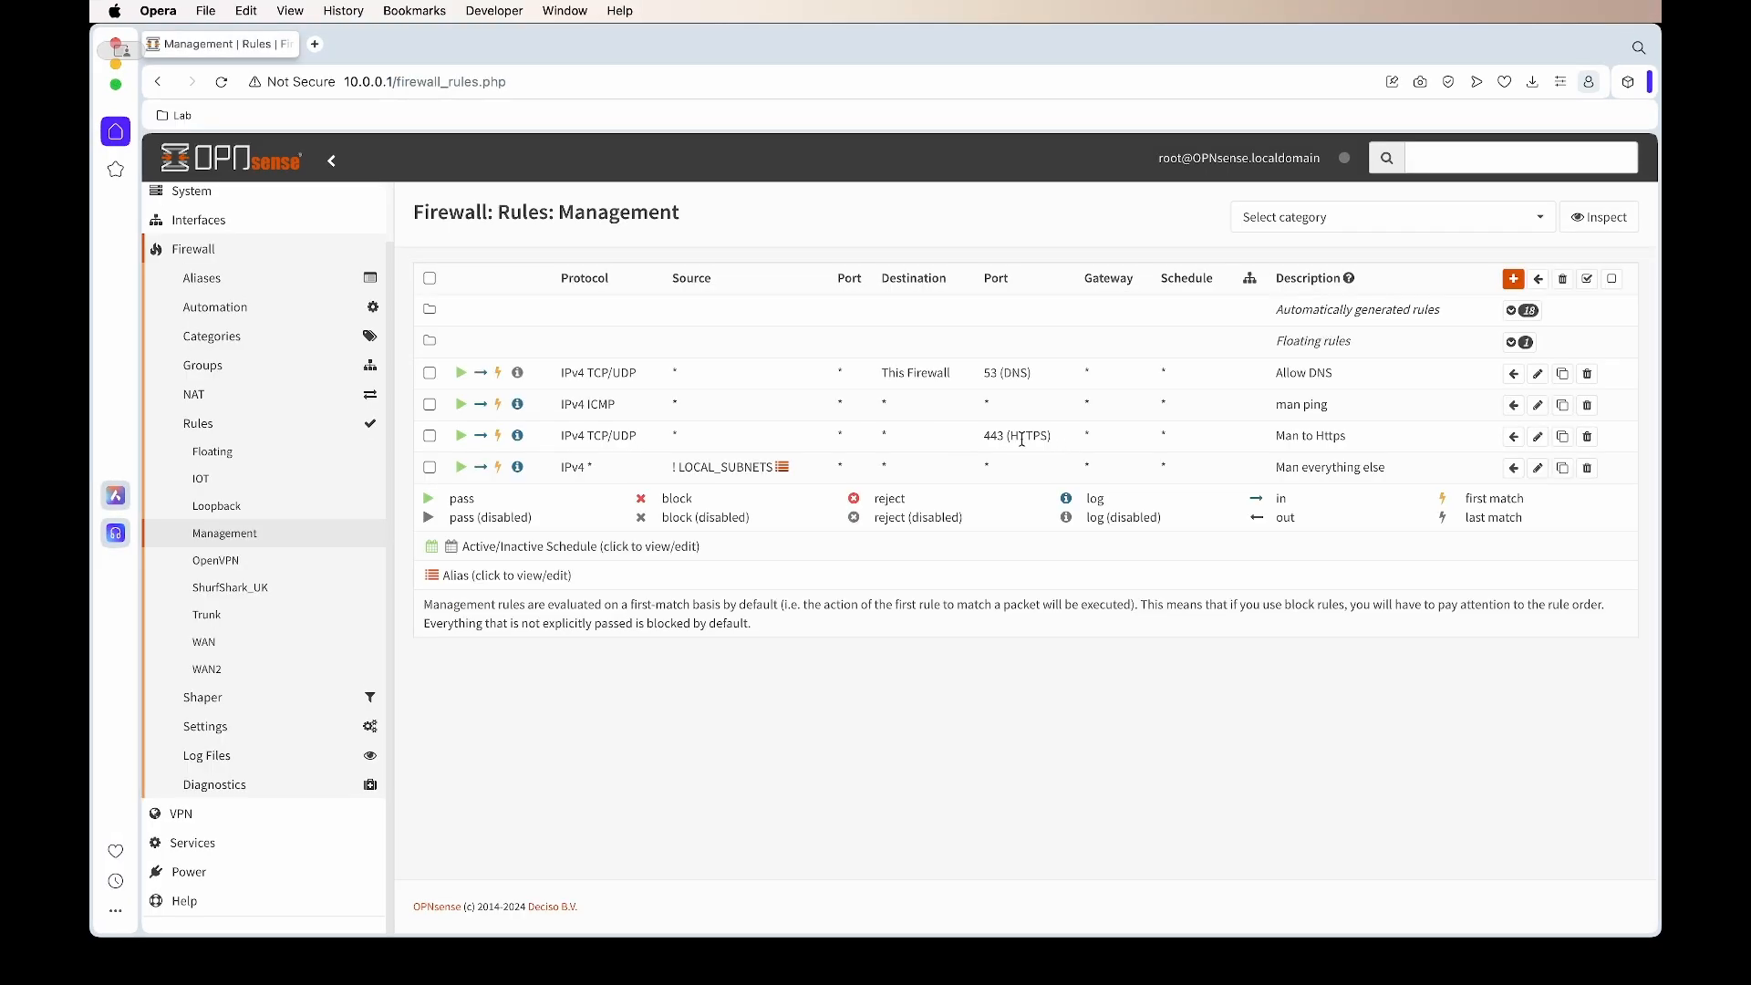
Edit the Man to Https management rule and list its available gateways
triple_click(1022, 437)
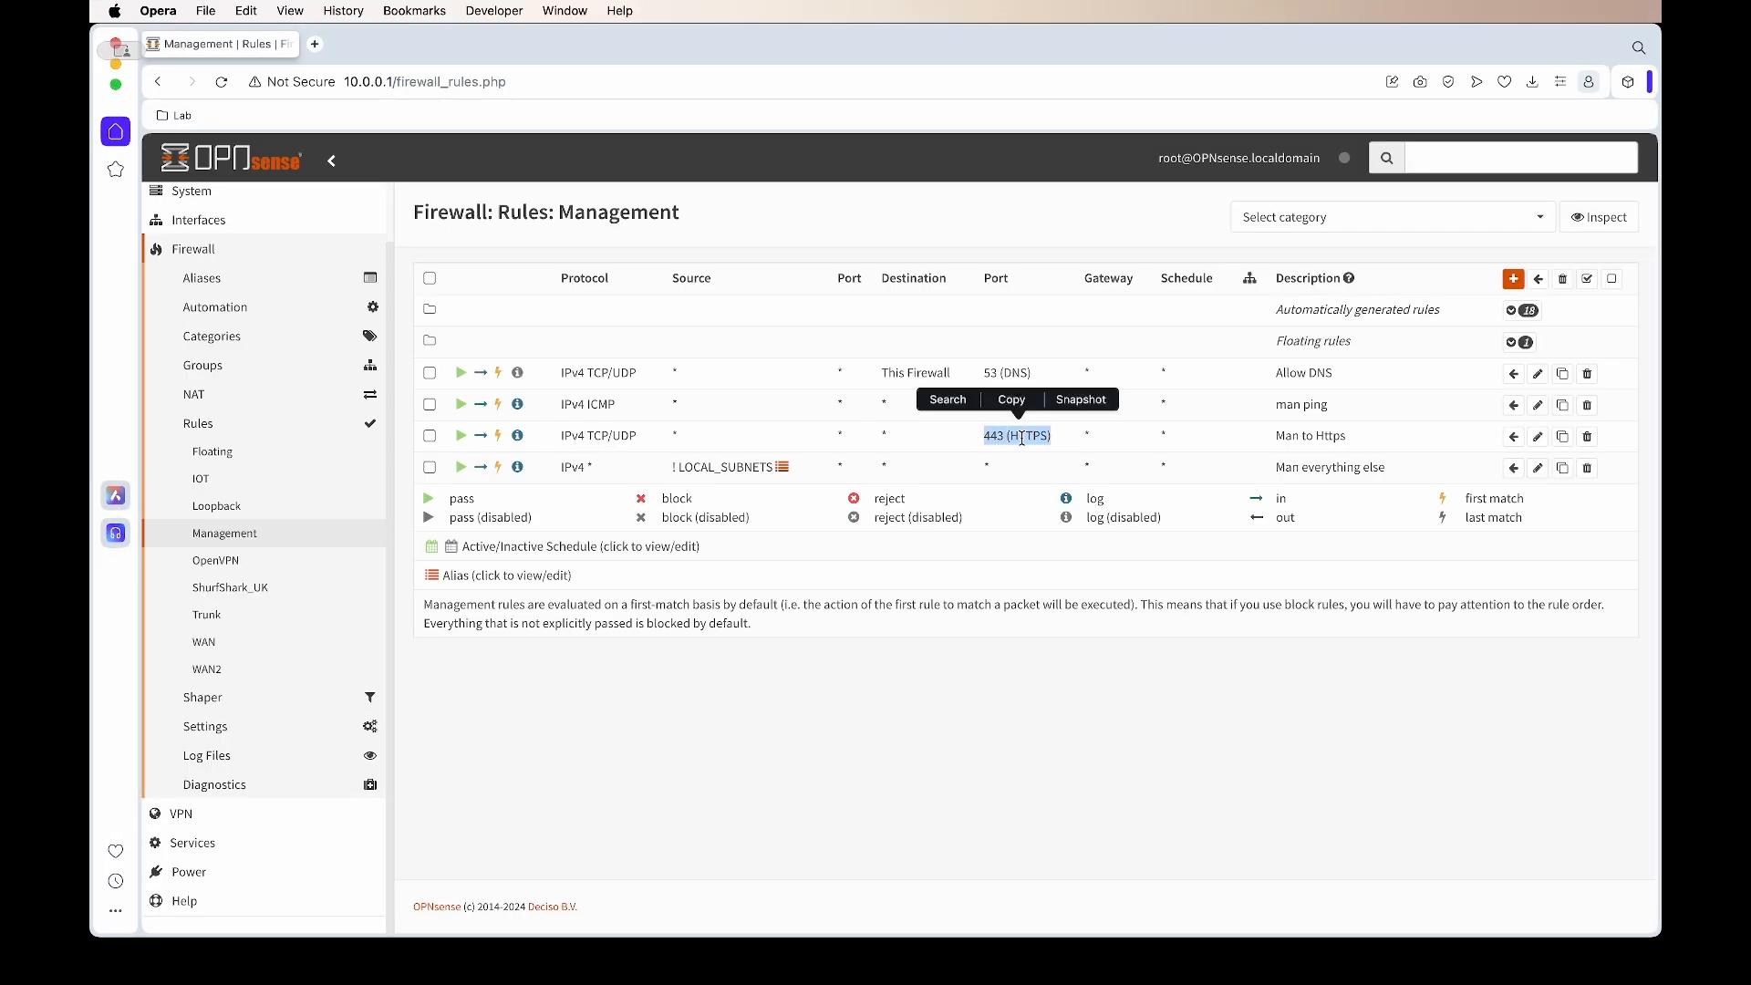
click(1537, 436)
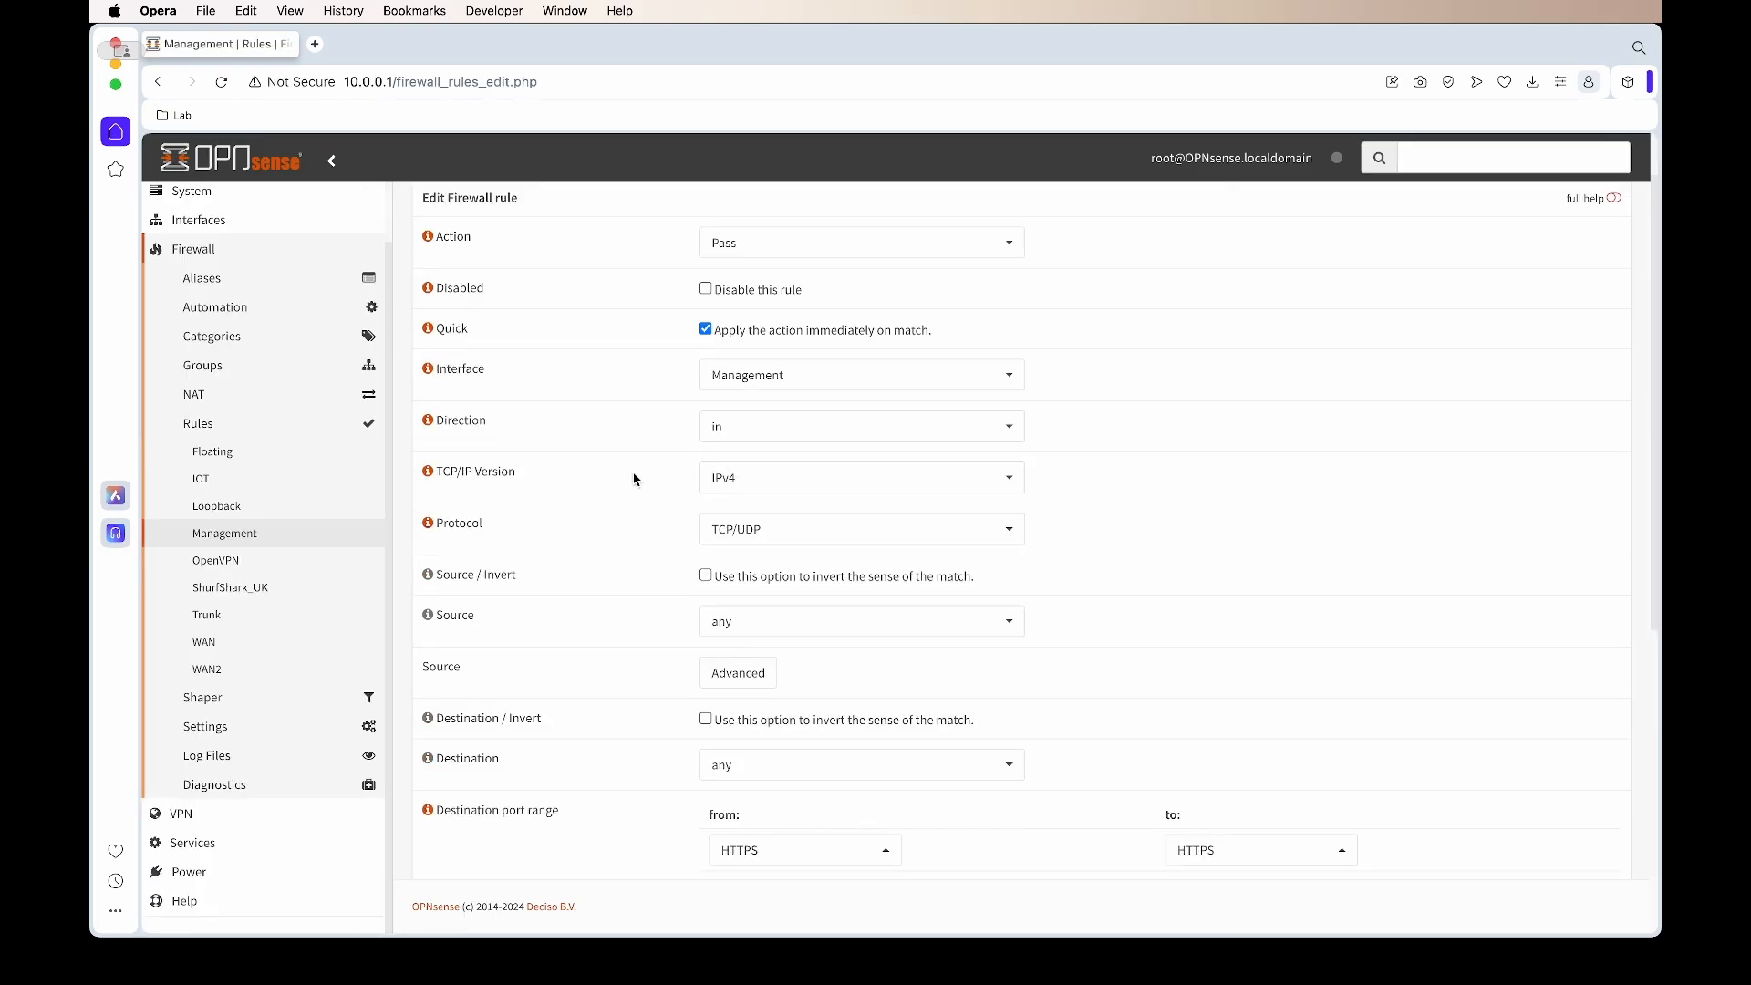
scroll(630, 478, down, 10)
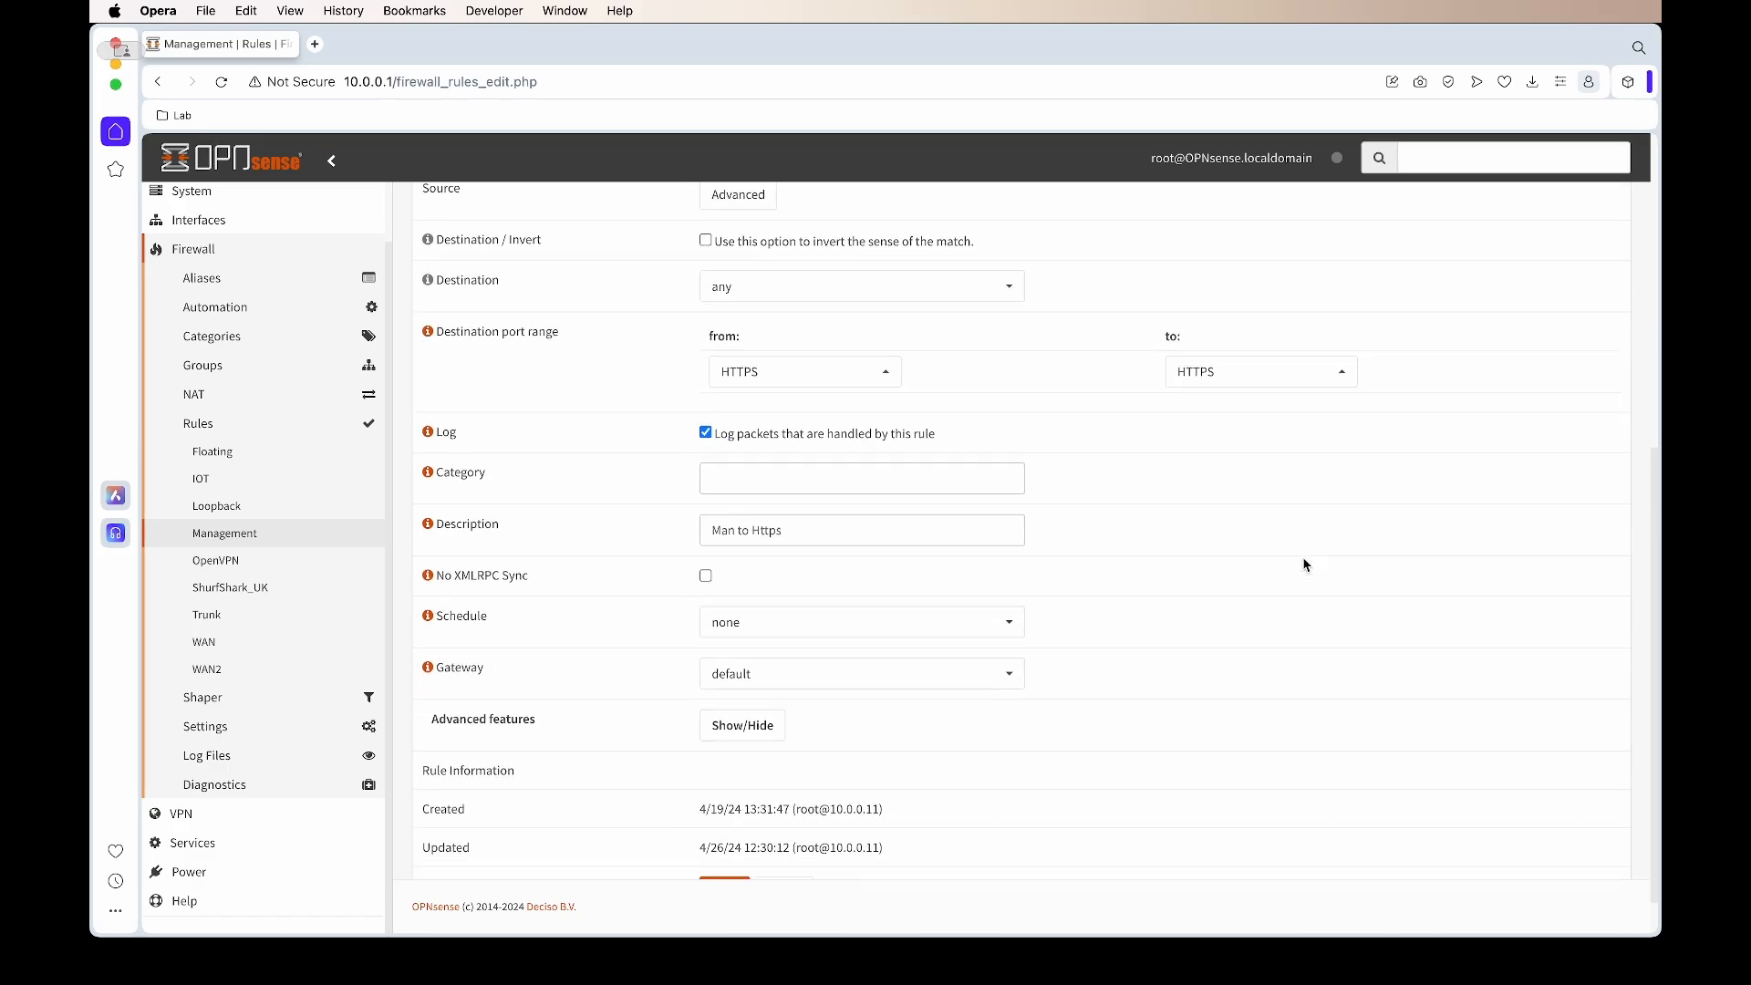
scroll(1301, 559, down, 3)
click(1020, 628)
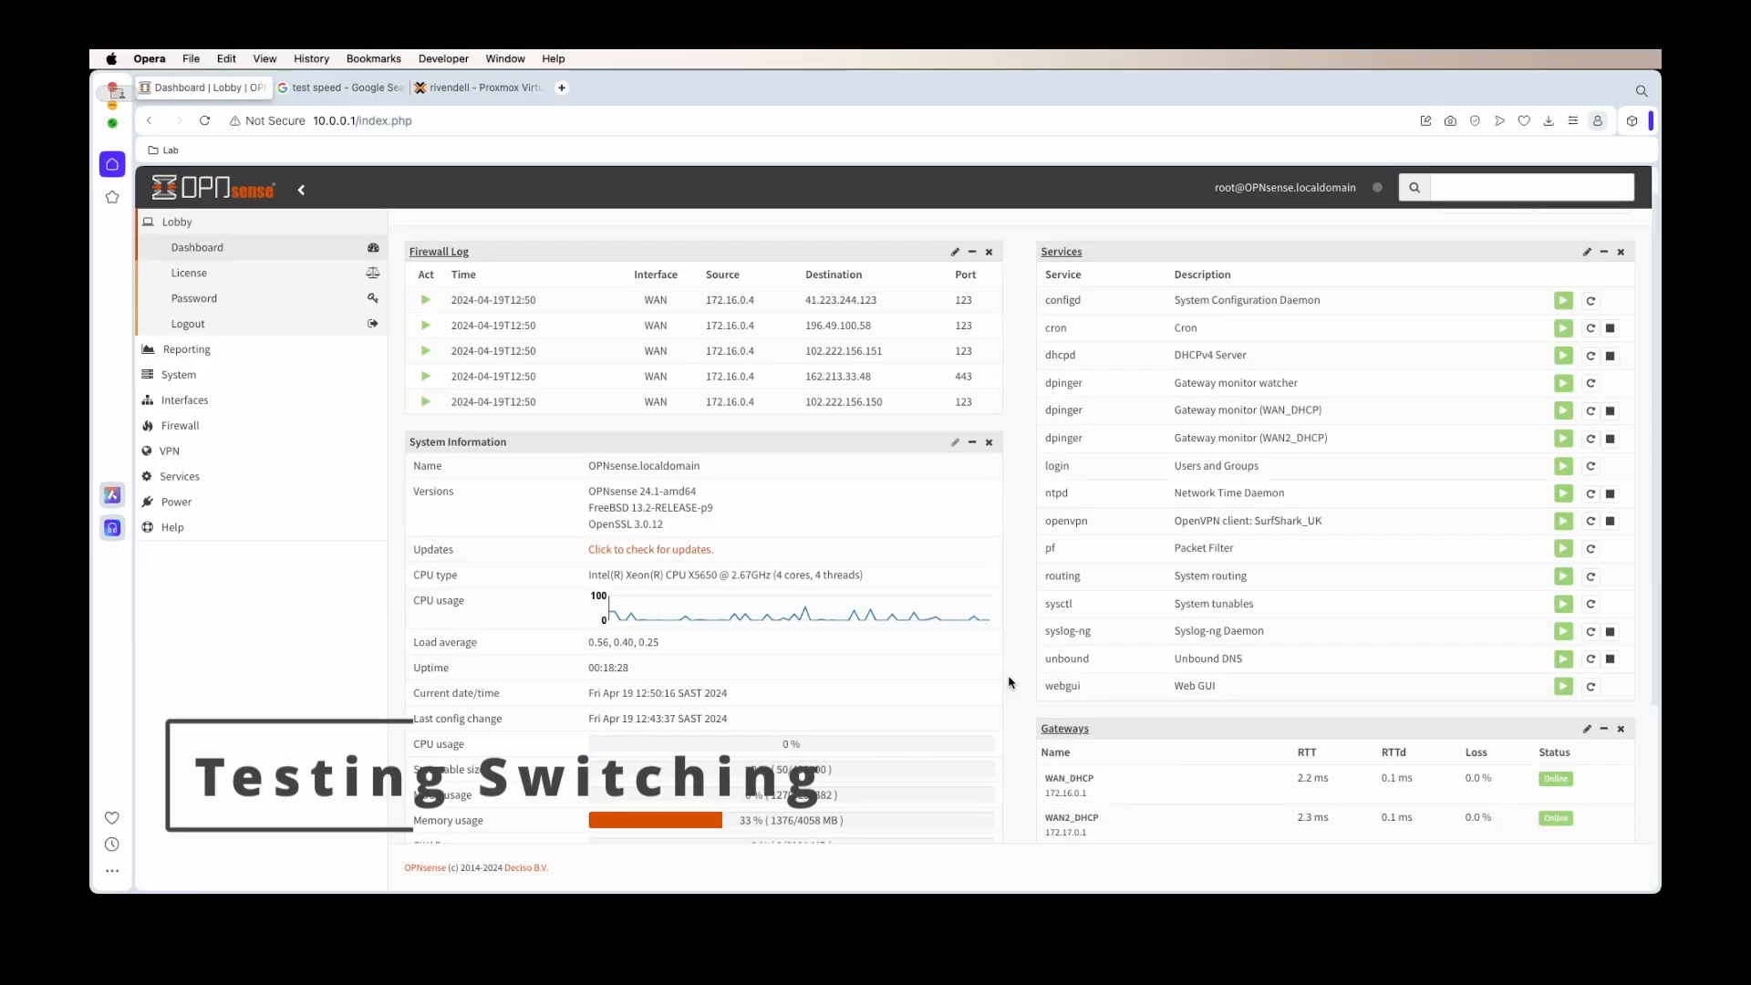
click(351, 88)
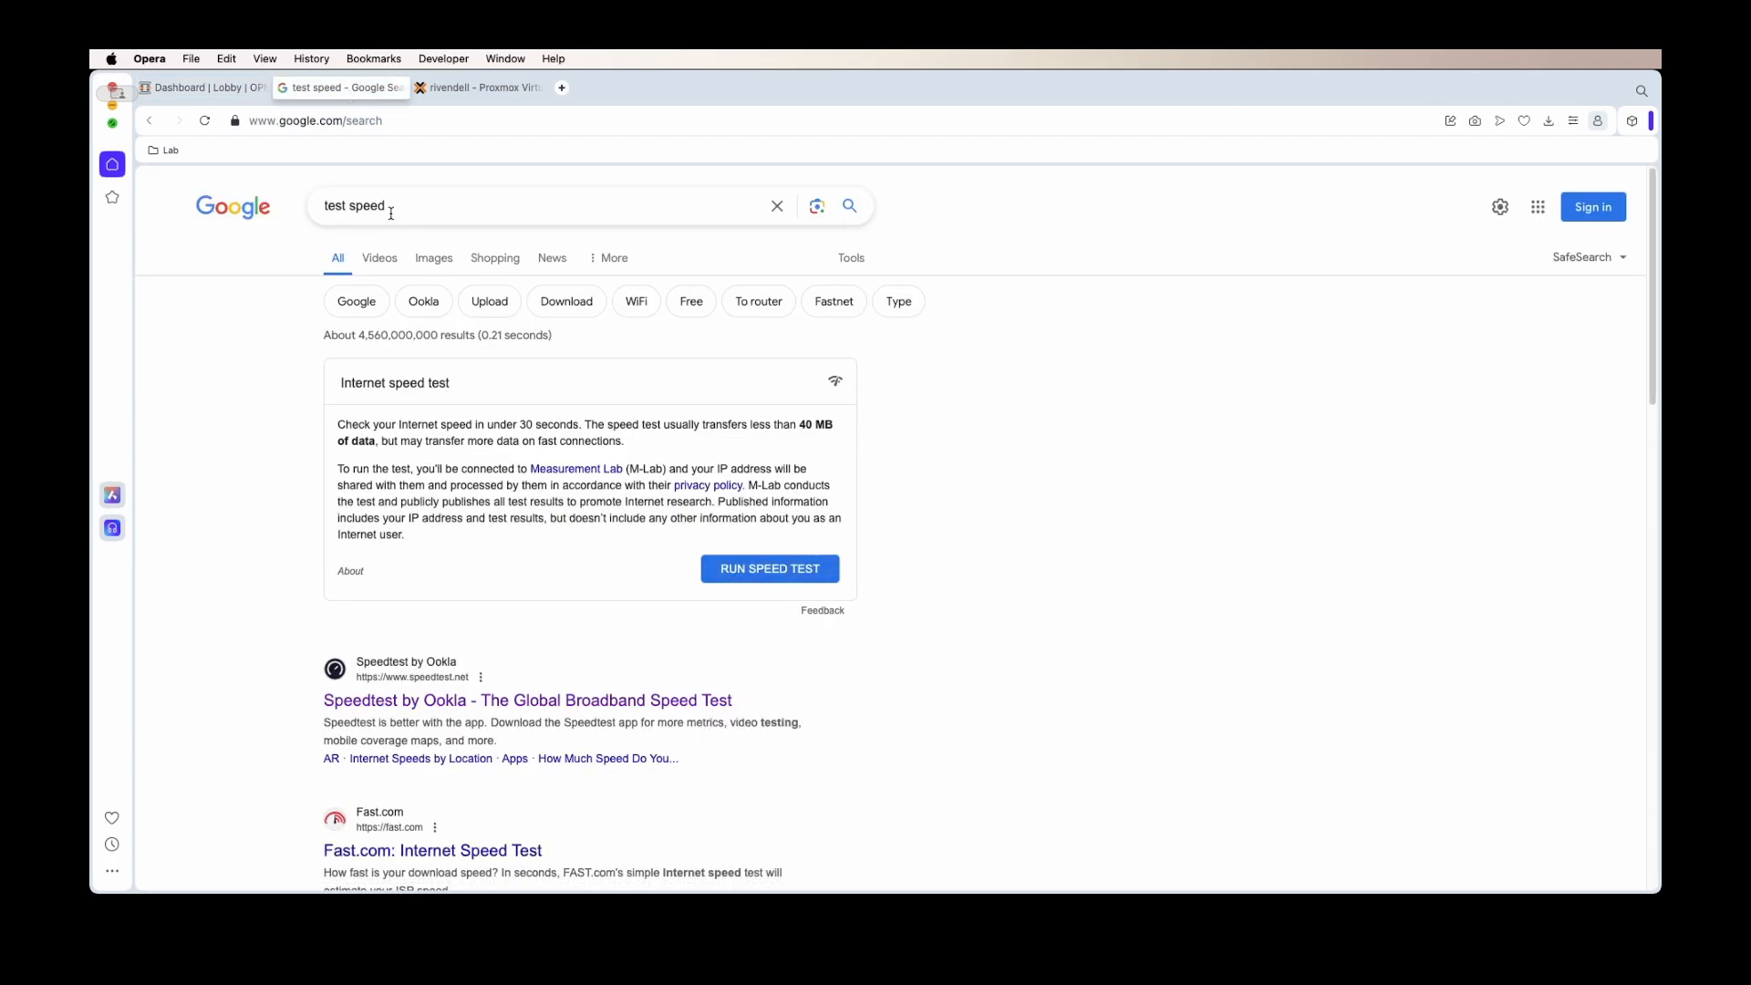
click(204, 120)
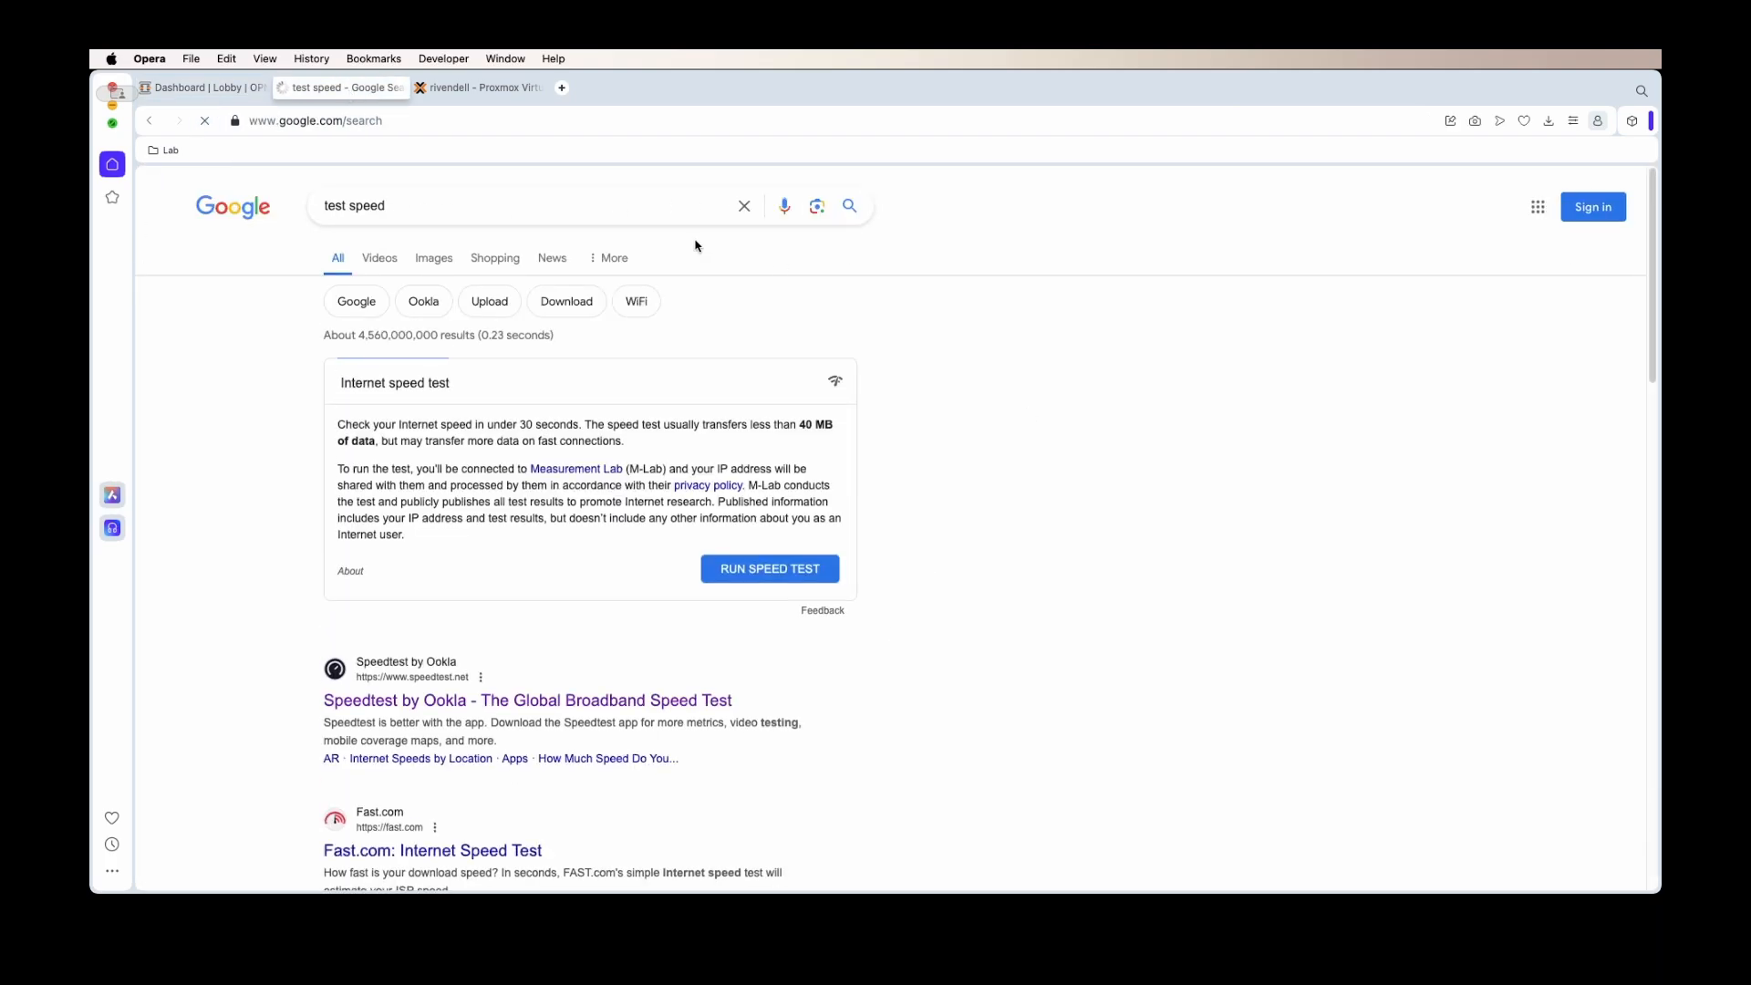
click(217, 80)
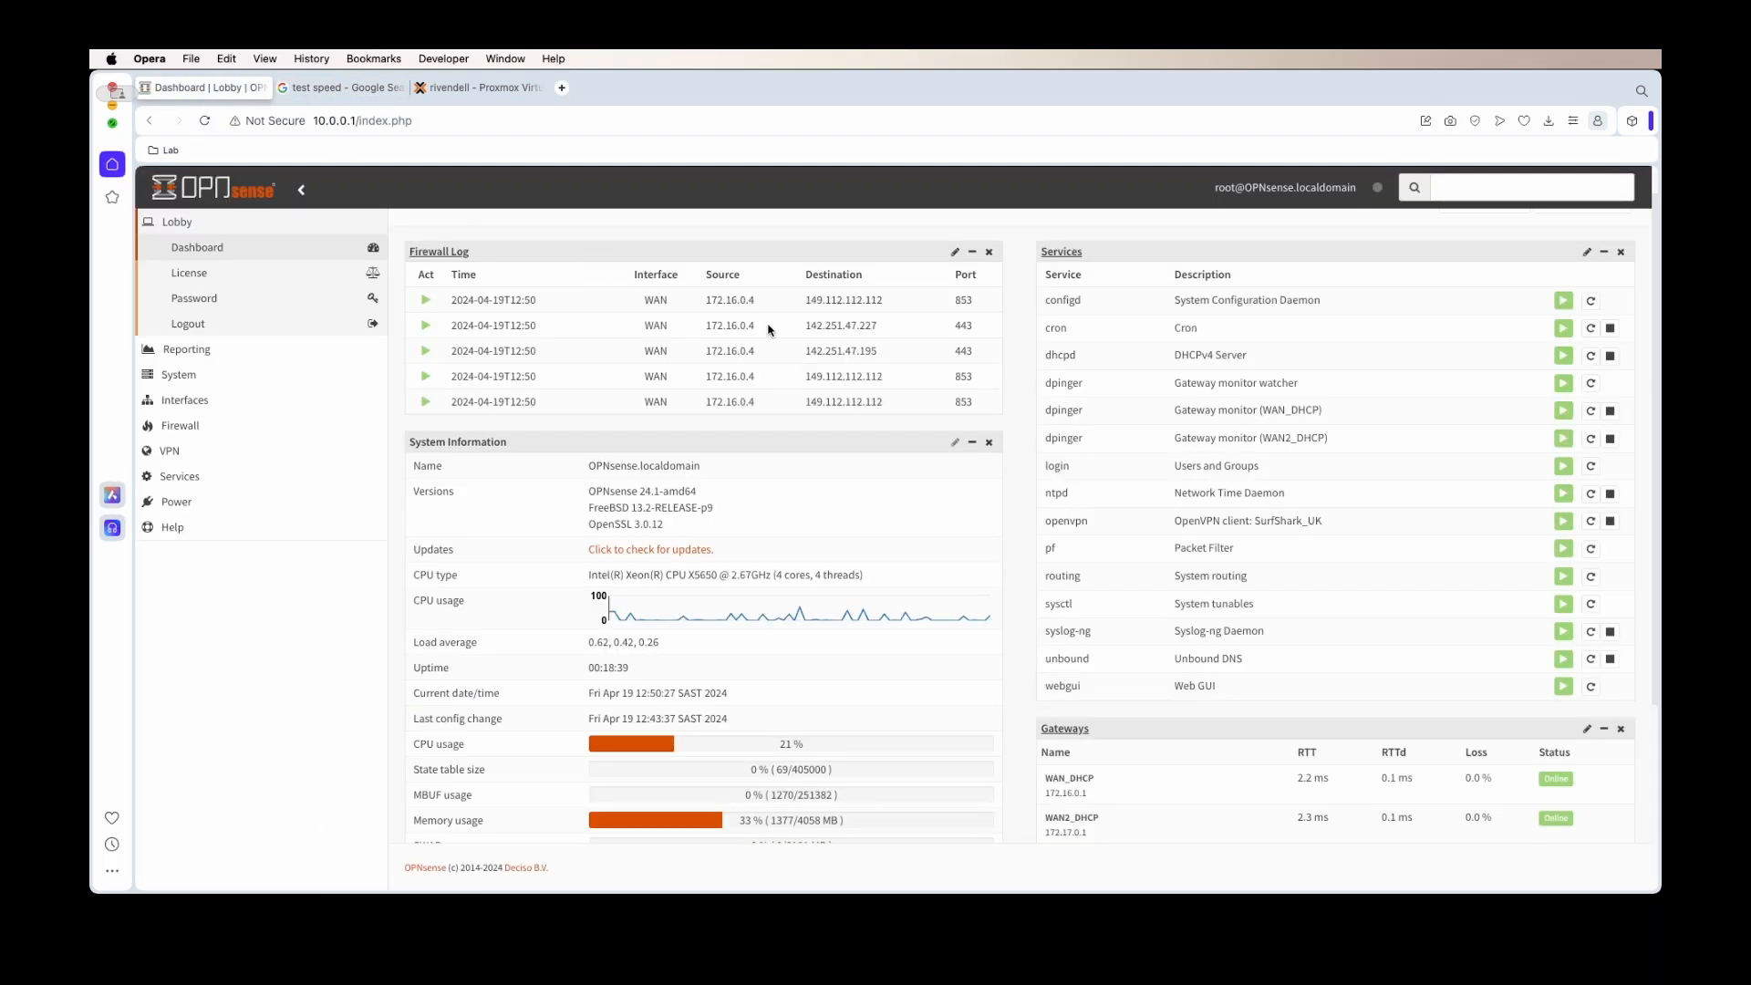
drag(658, 300, 659, 375)
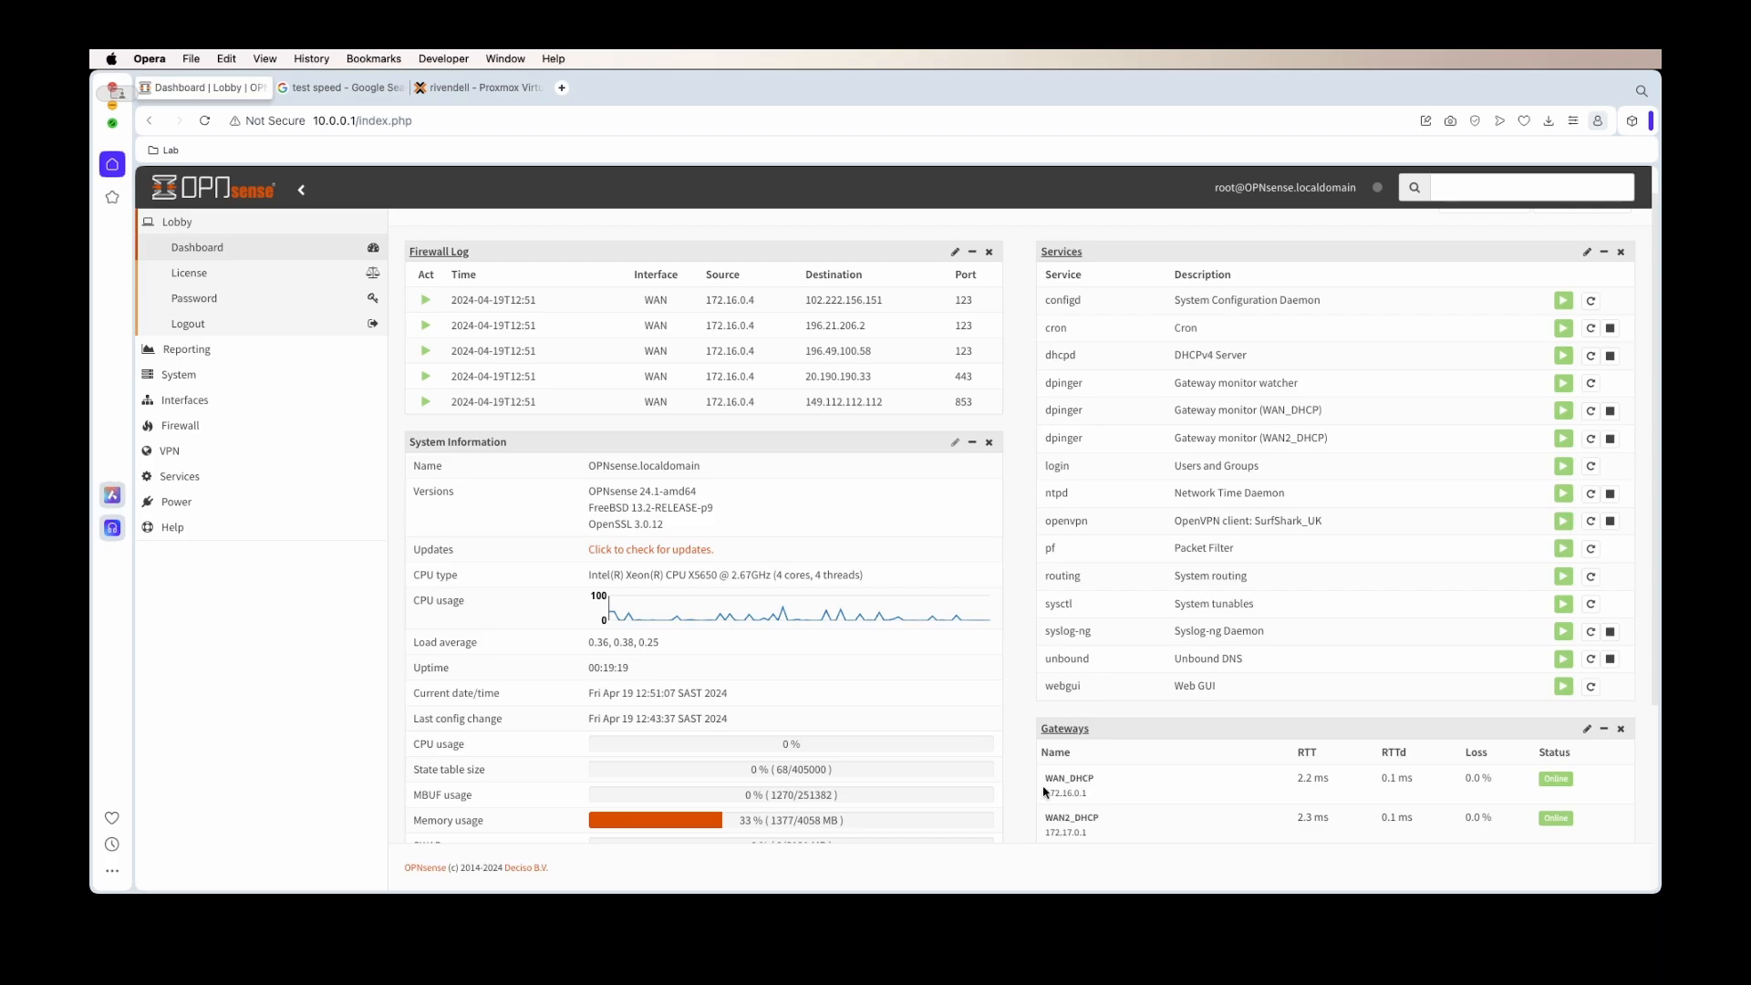
drag(1046, 779, 1527, 784)
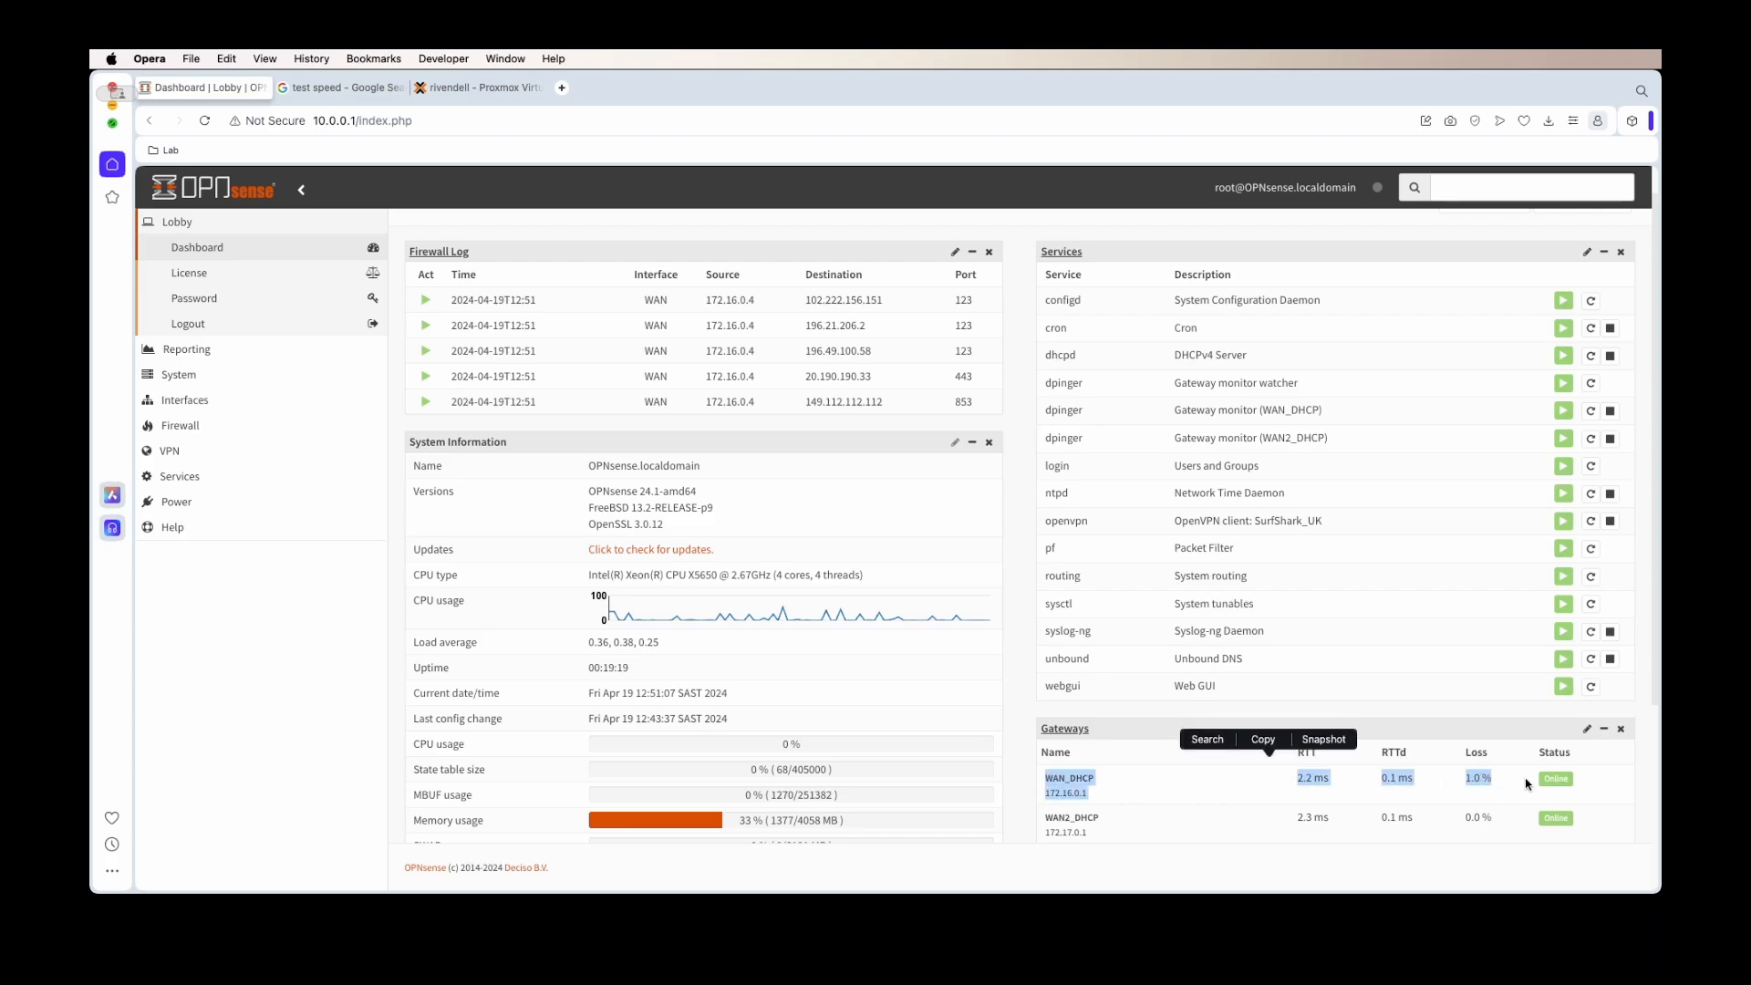
click(1584, 790)
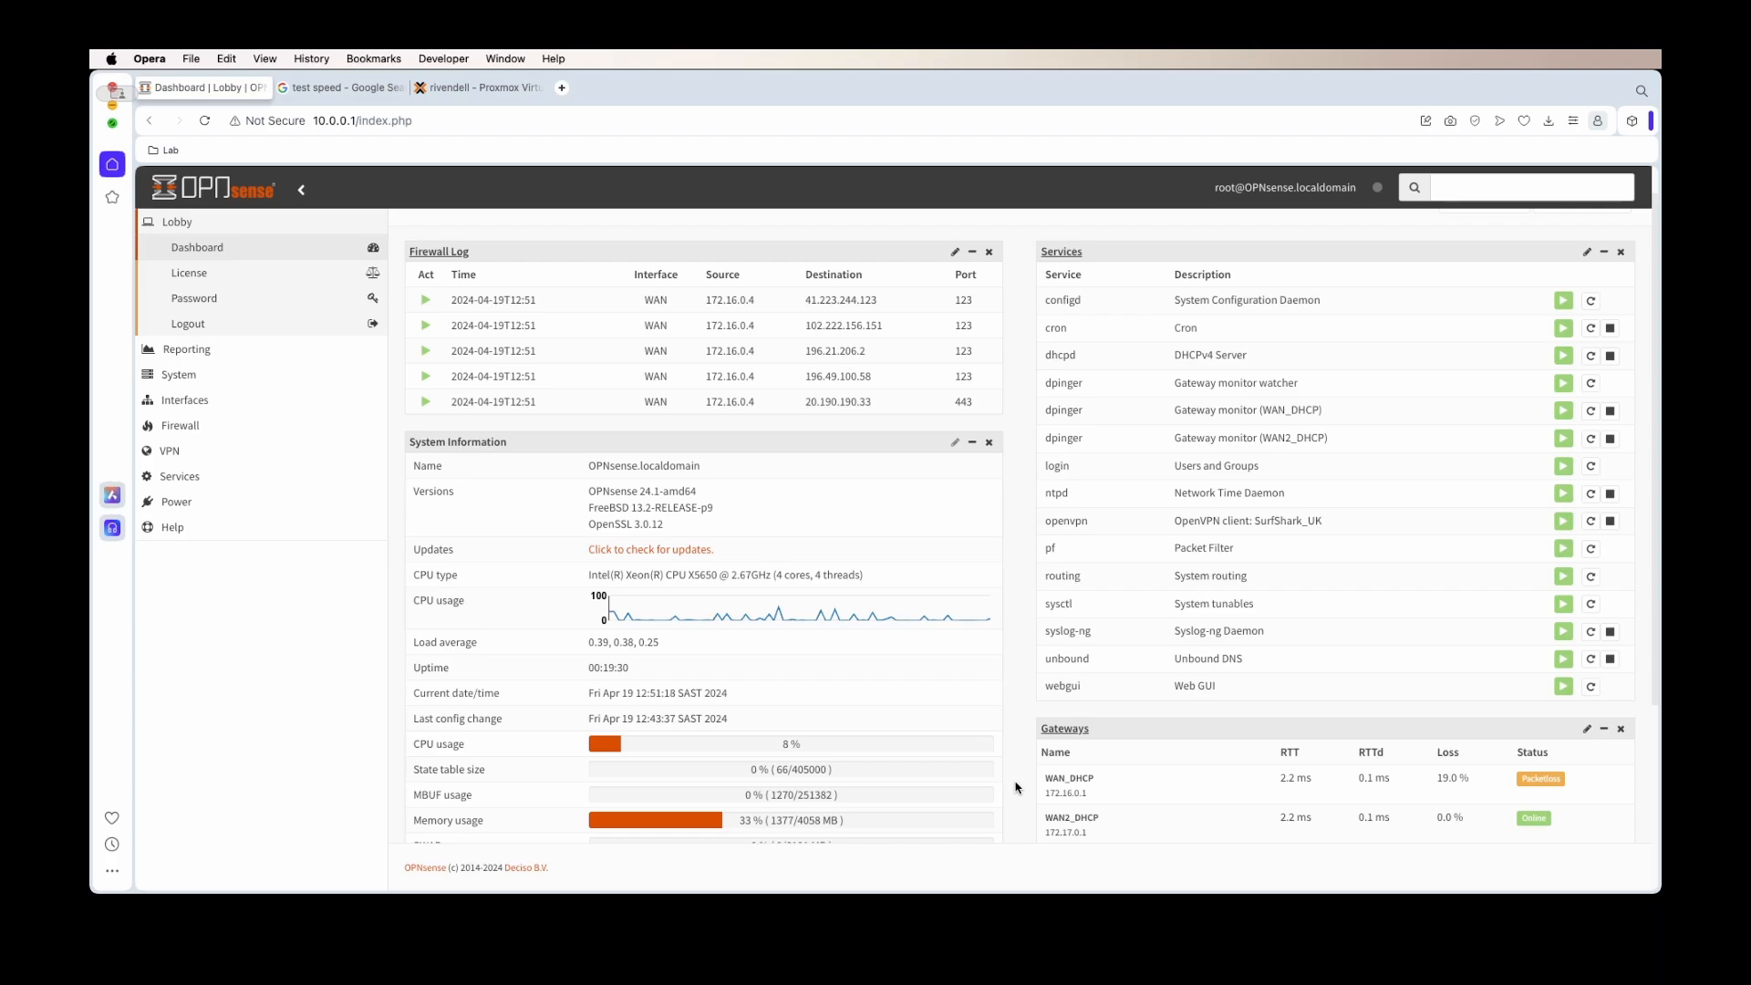
click(339, 87)
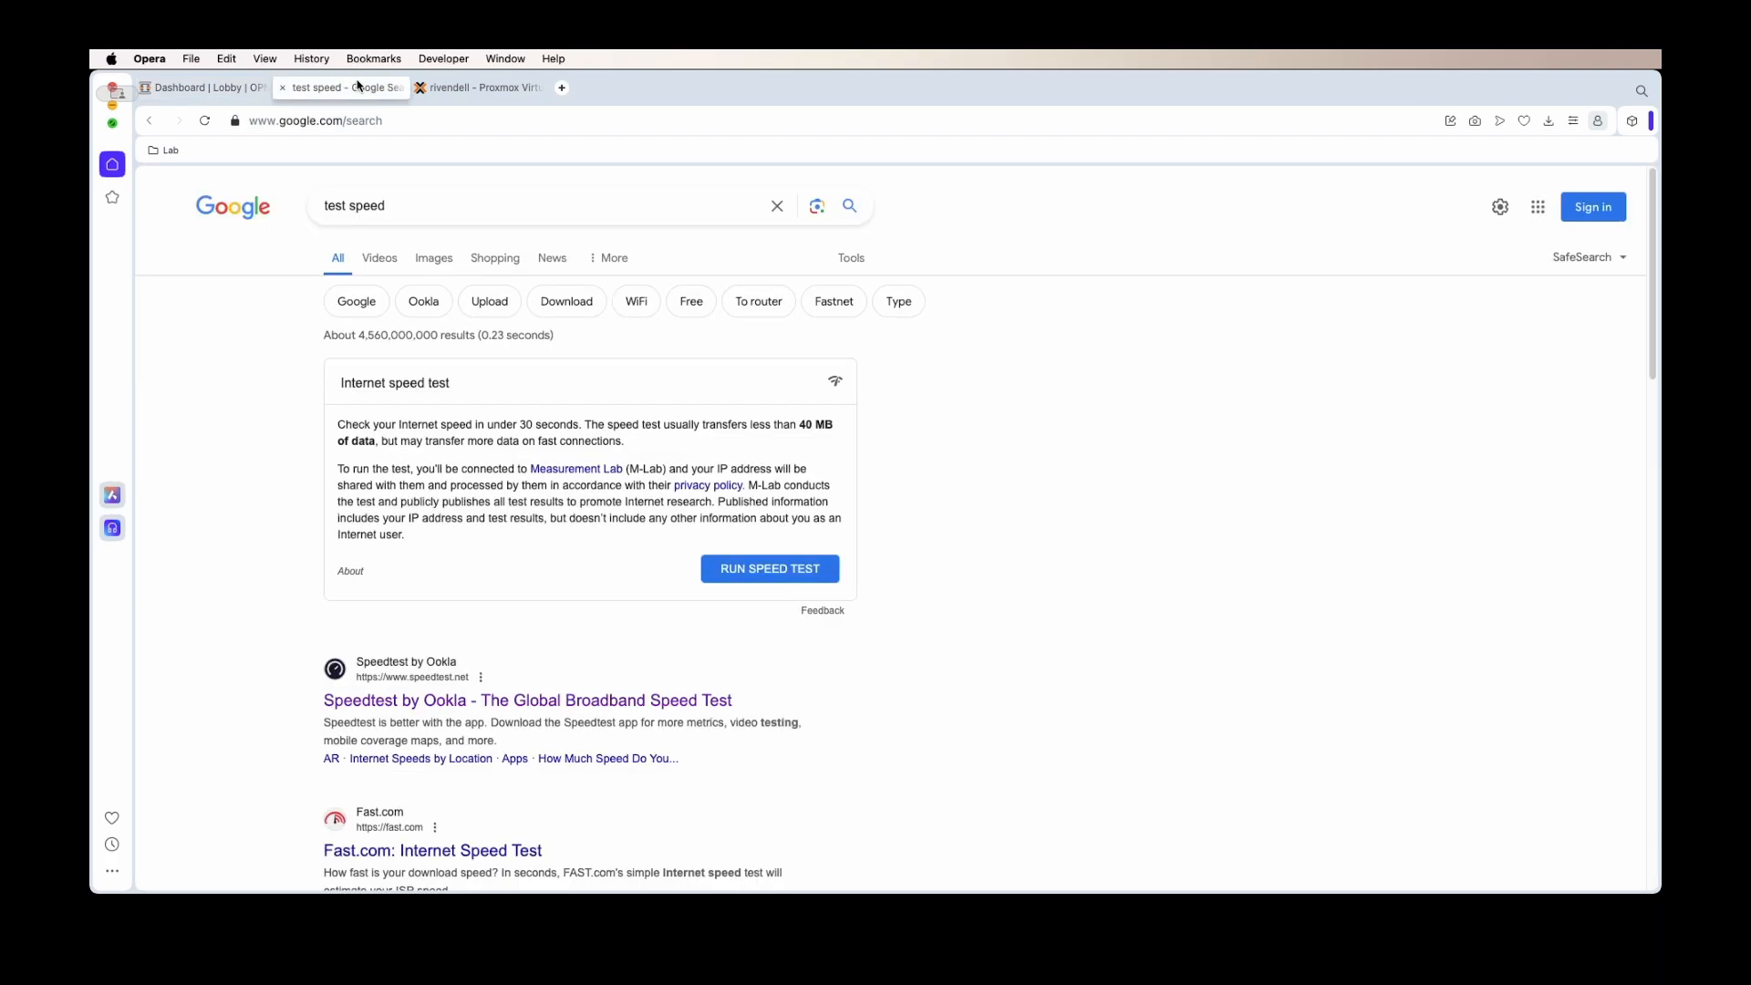
double_click(368, 207)
key(BackSpace)
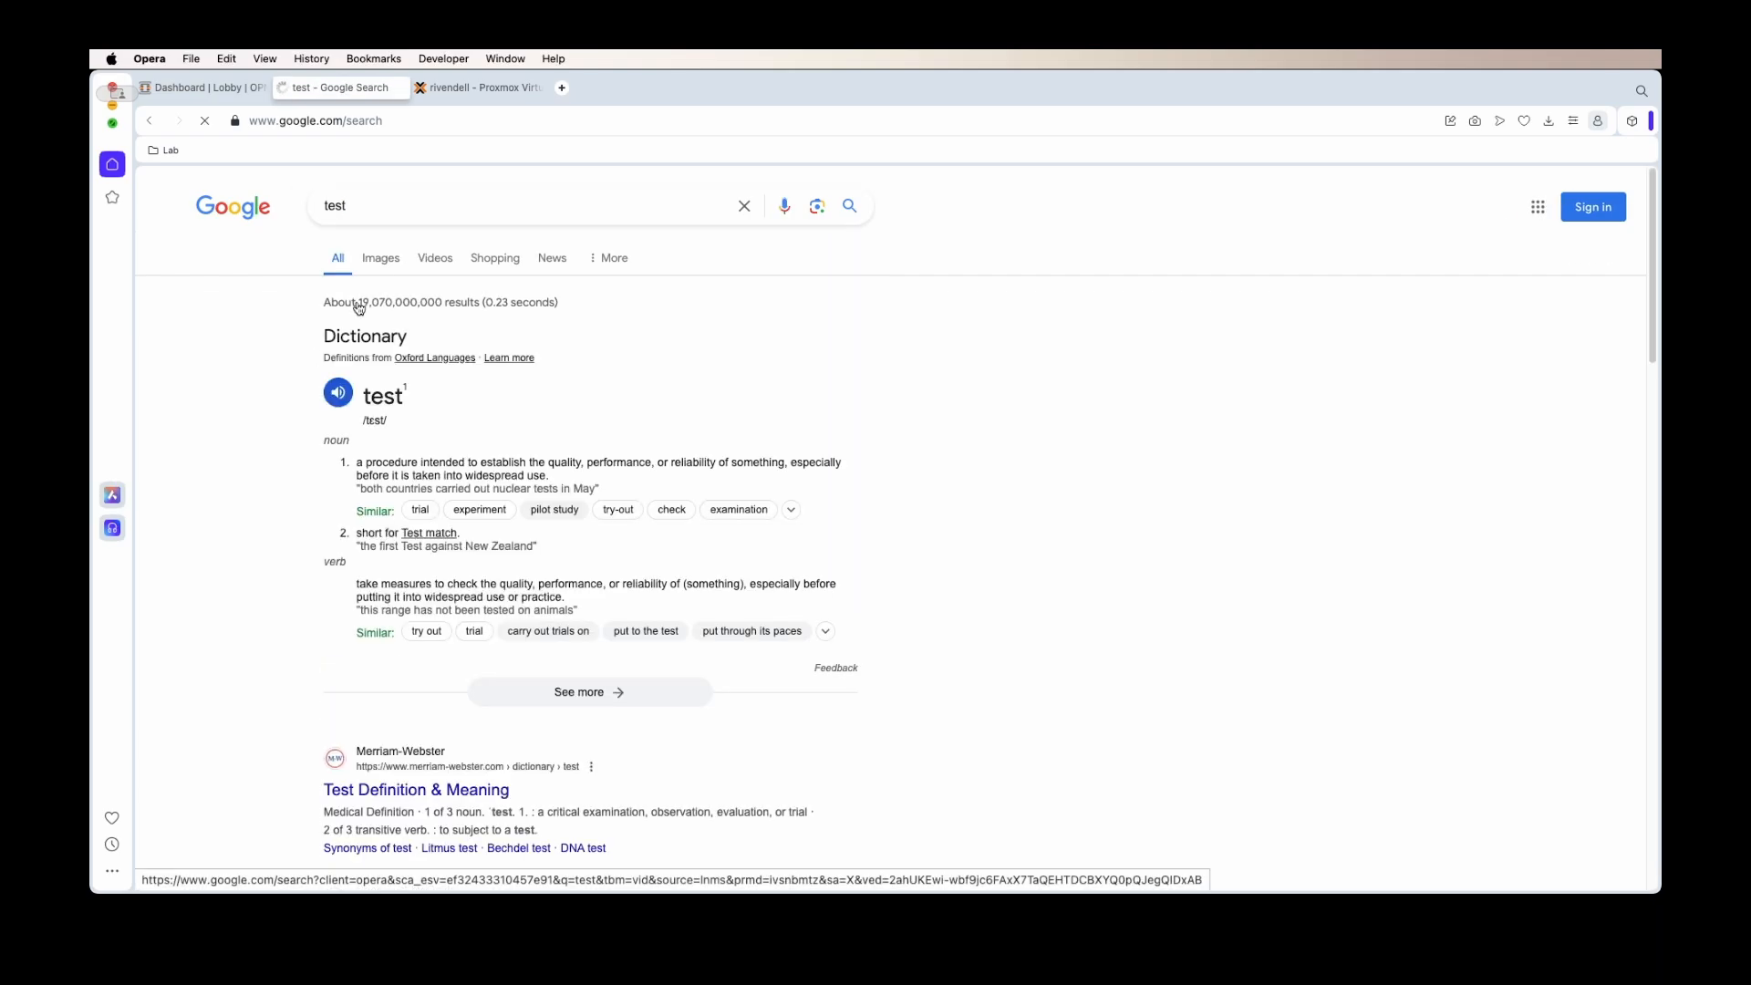
click(225, 84)
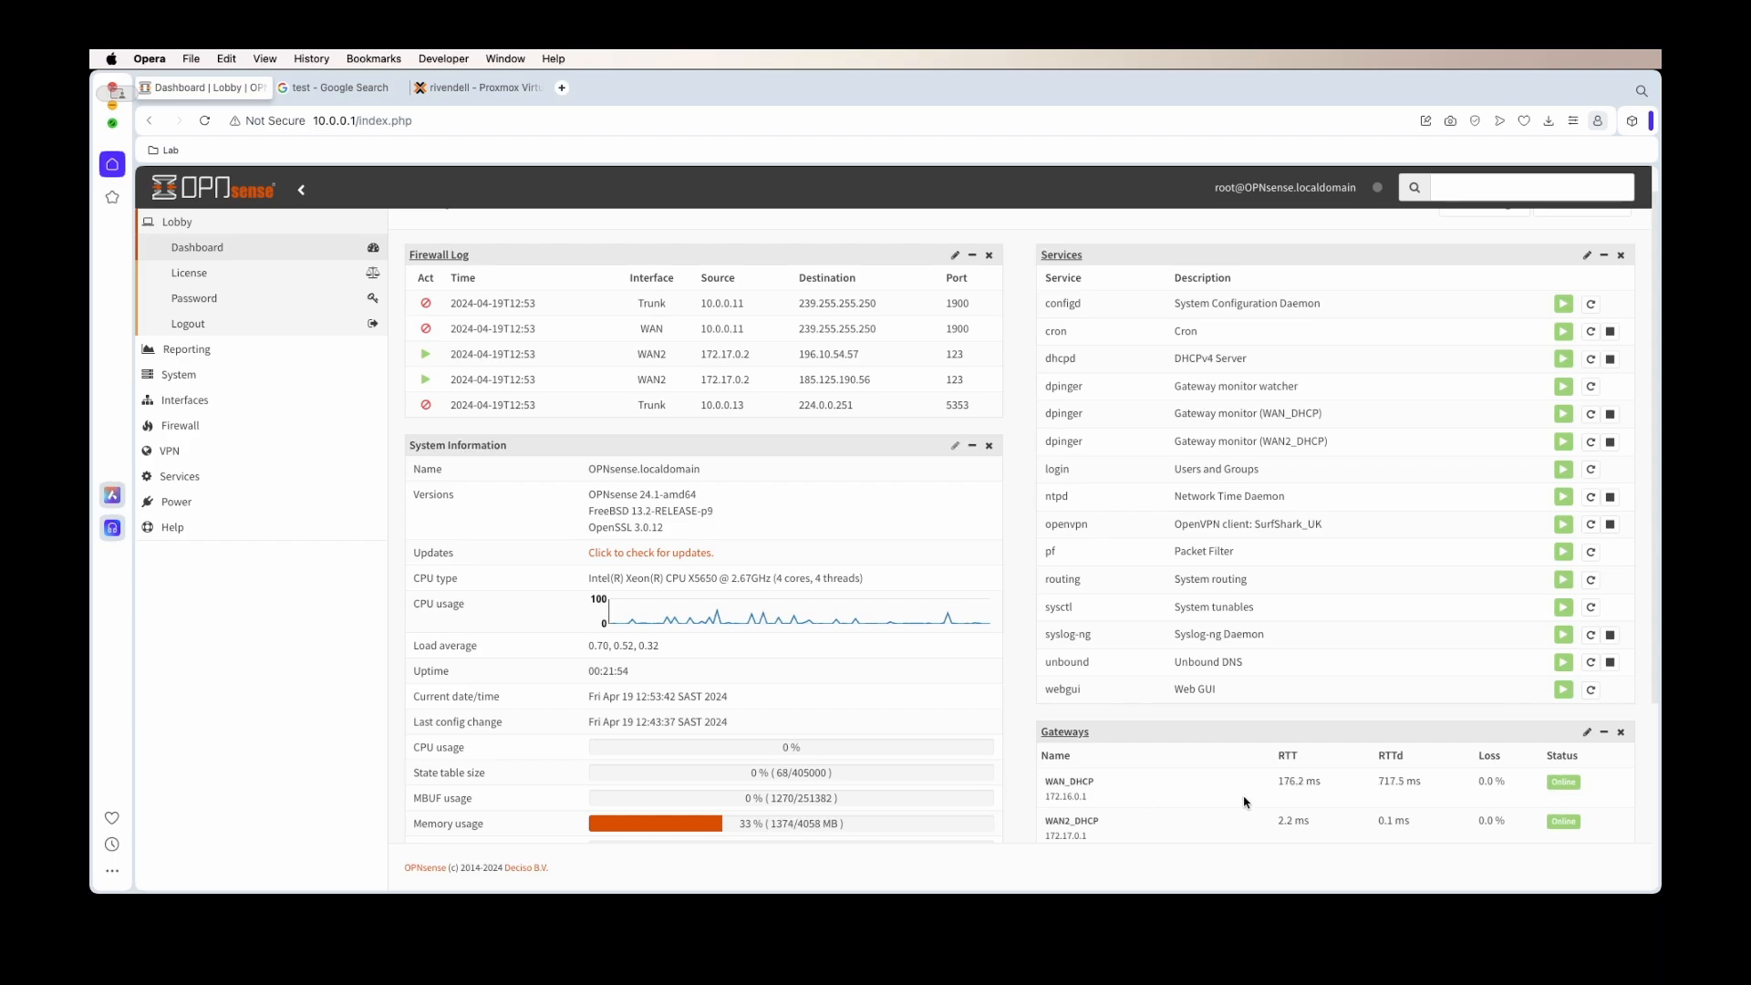
drag(1590, 794, 1478, 786)
drag(650, 355, 654, 334)
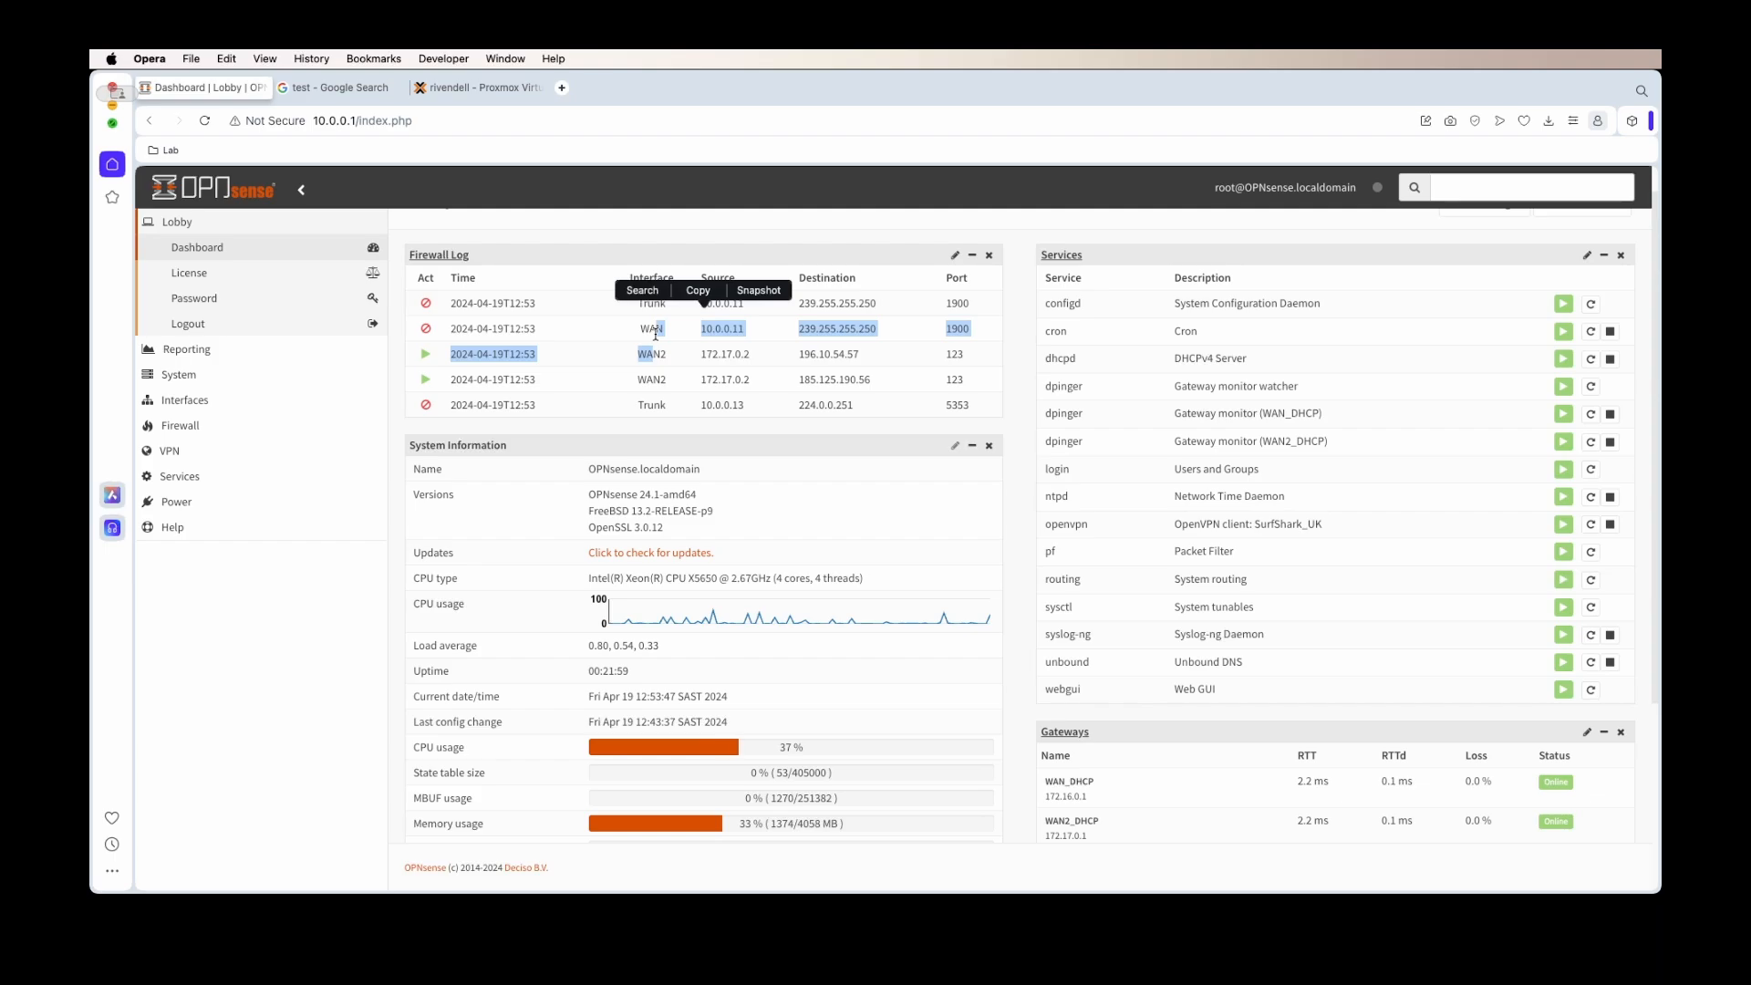
click(655, 334)
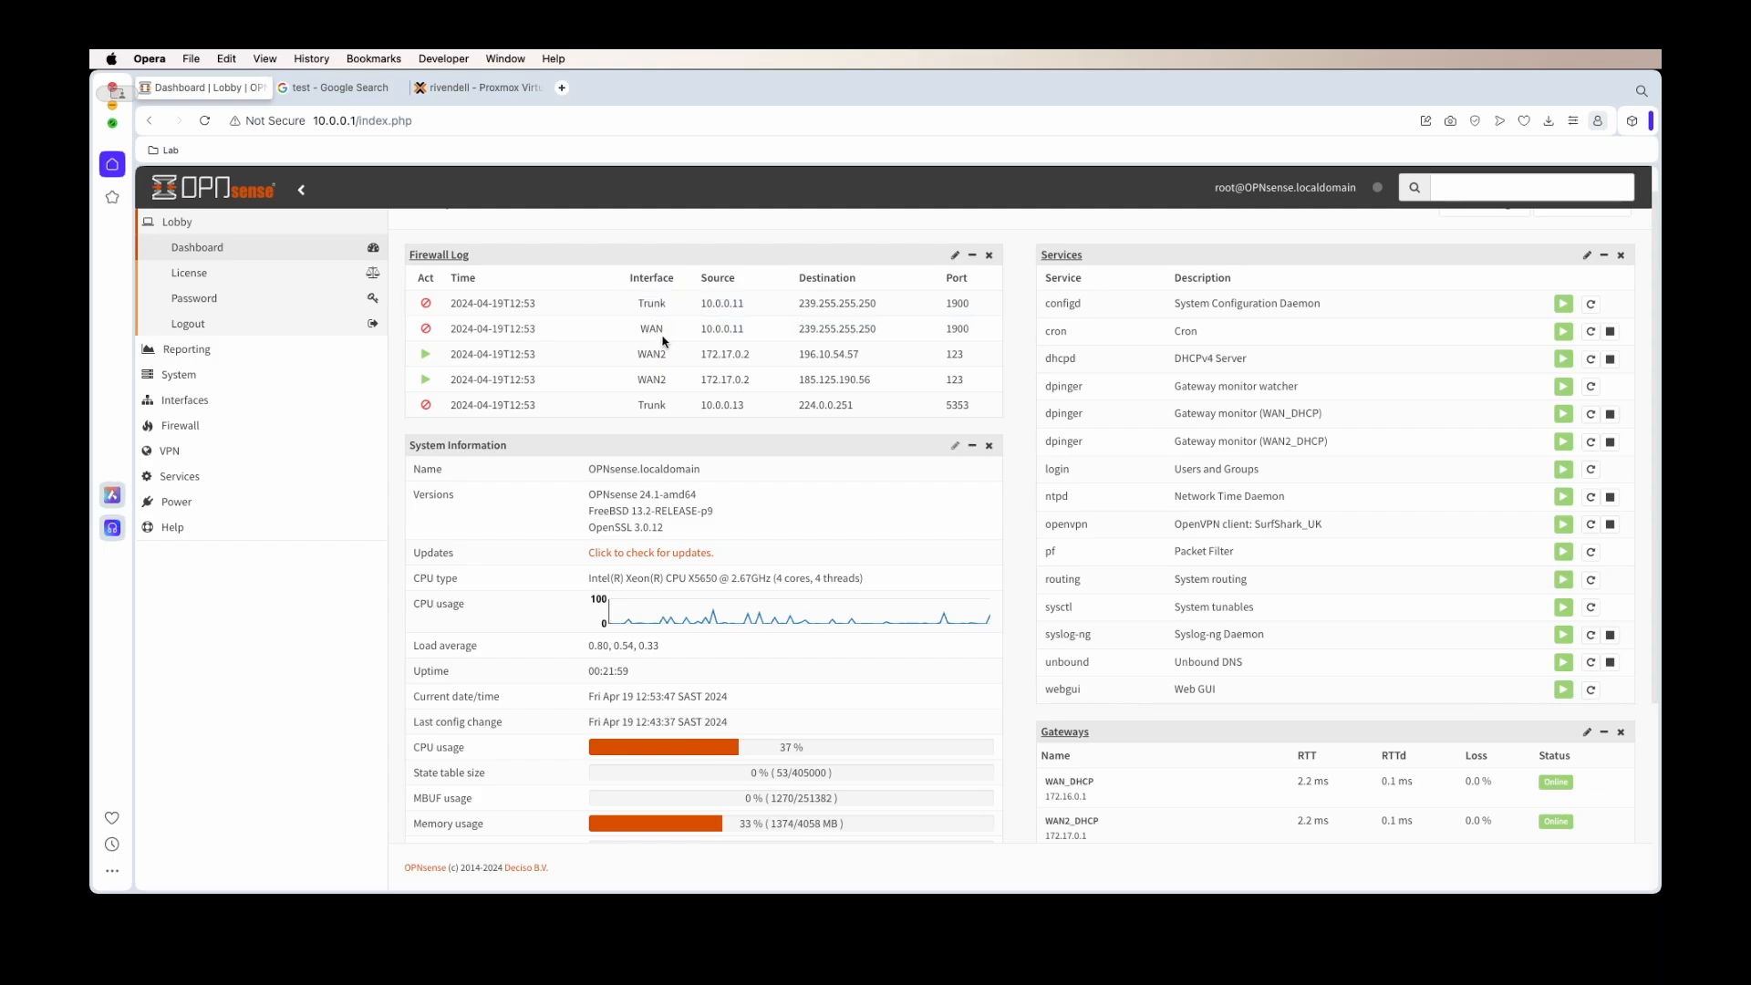
click(339, 88)
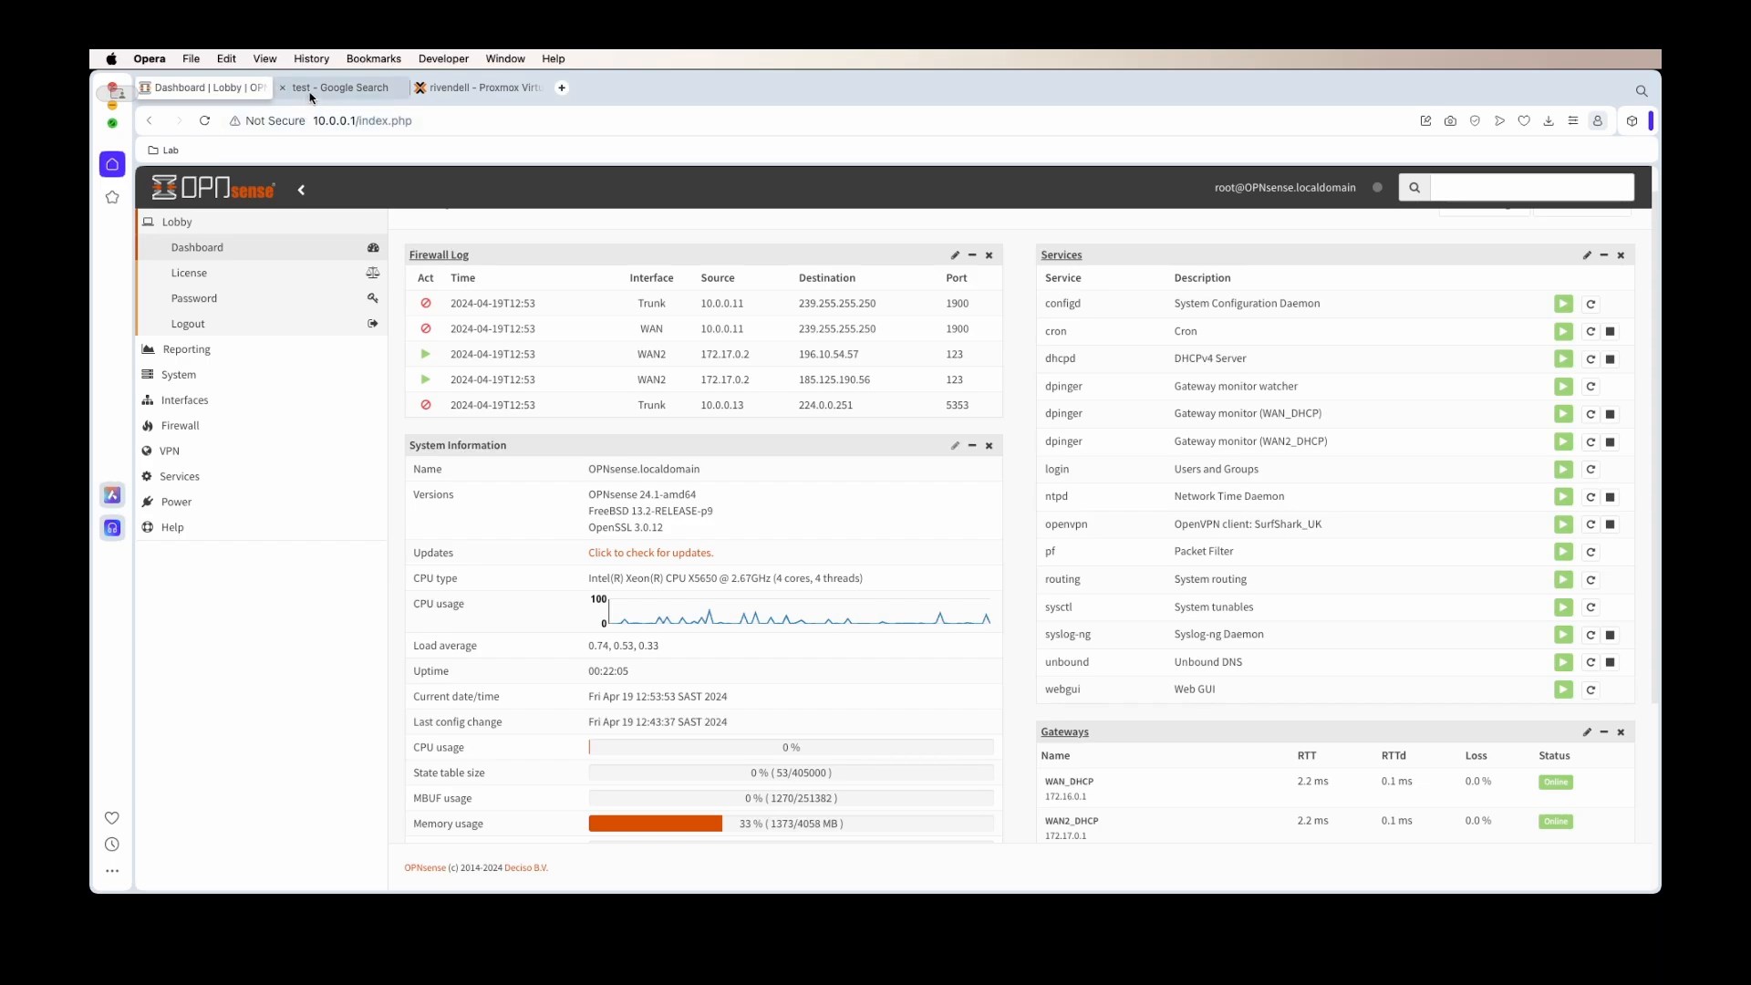
click(408, 204)
click(398, 240)
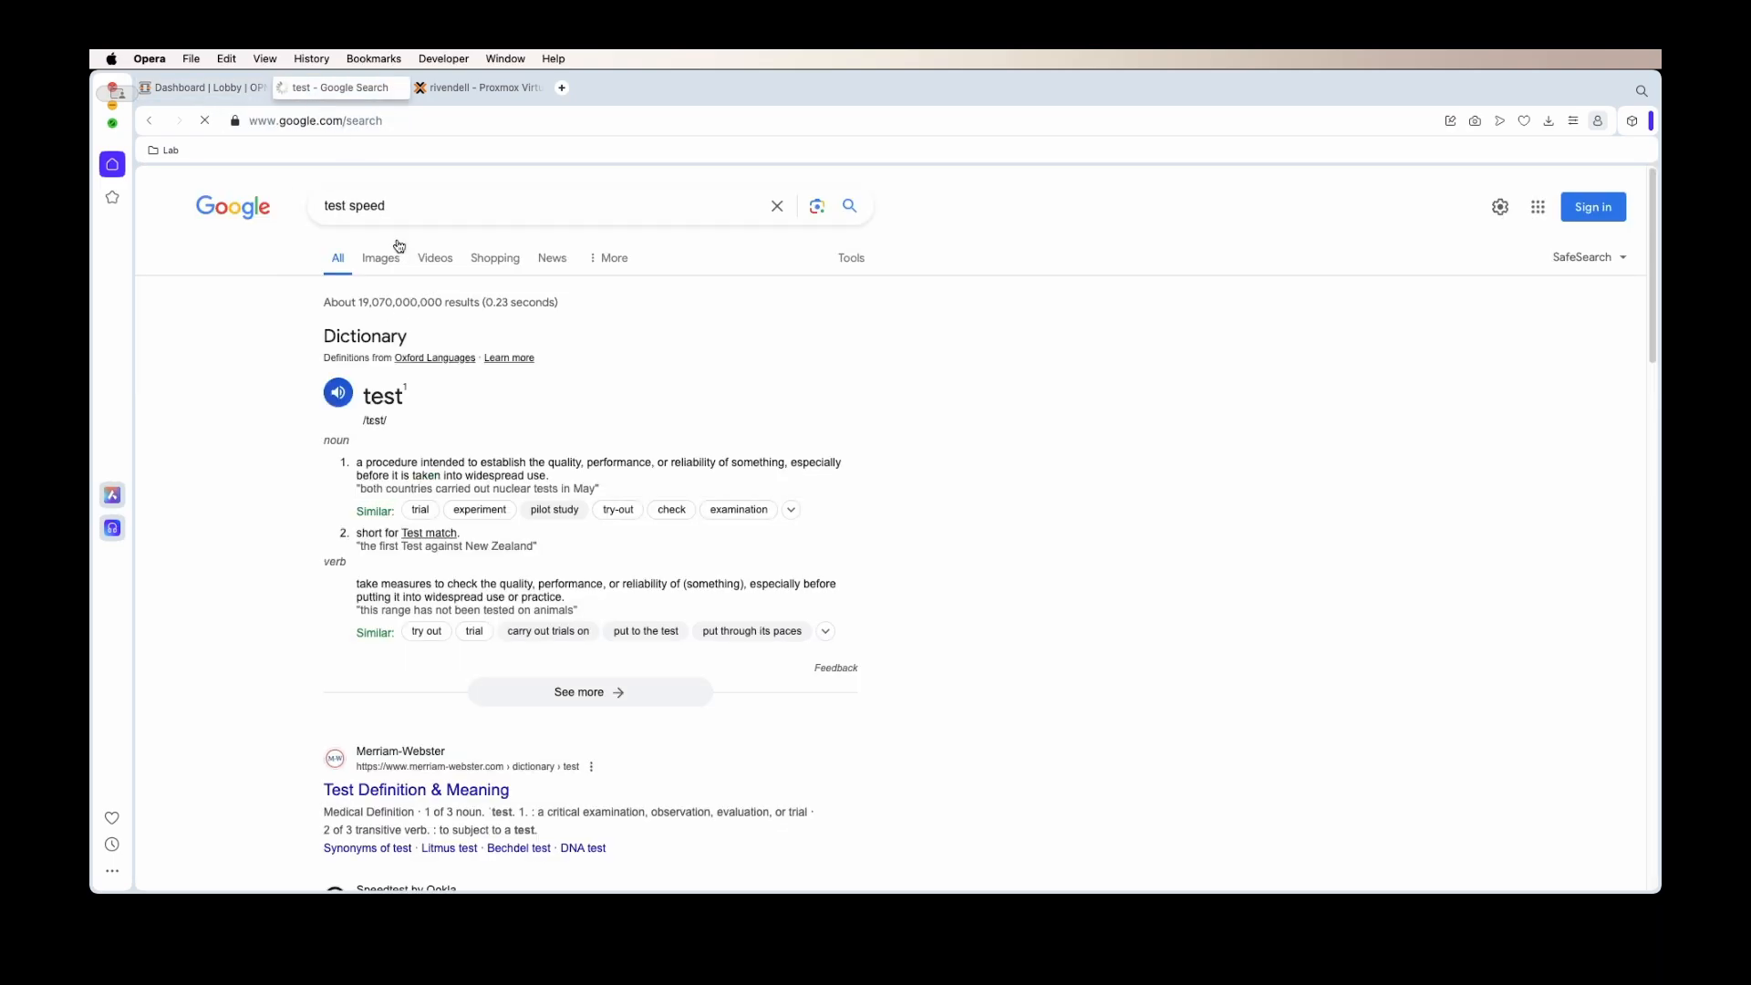
click(238, 91)
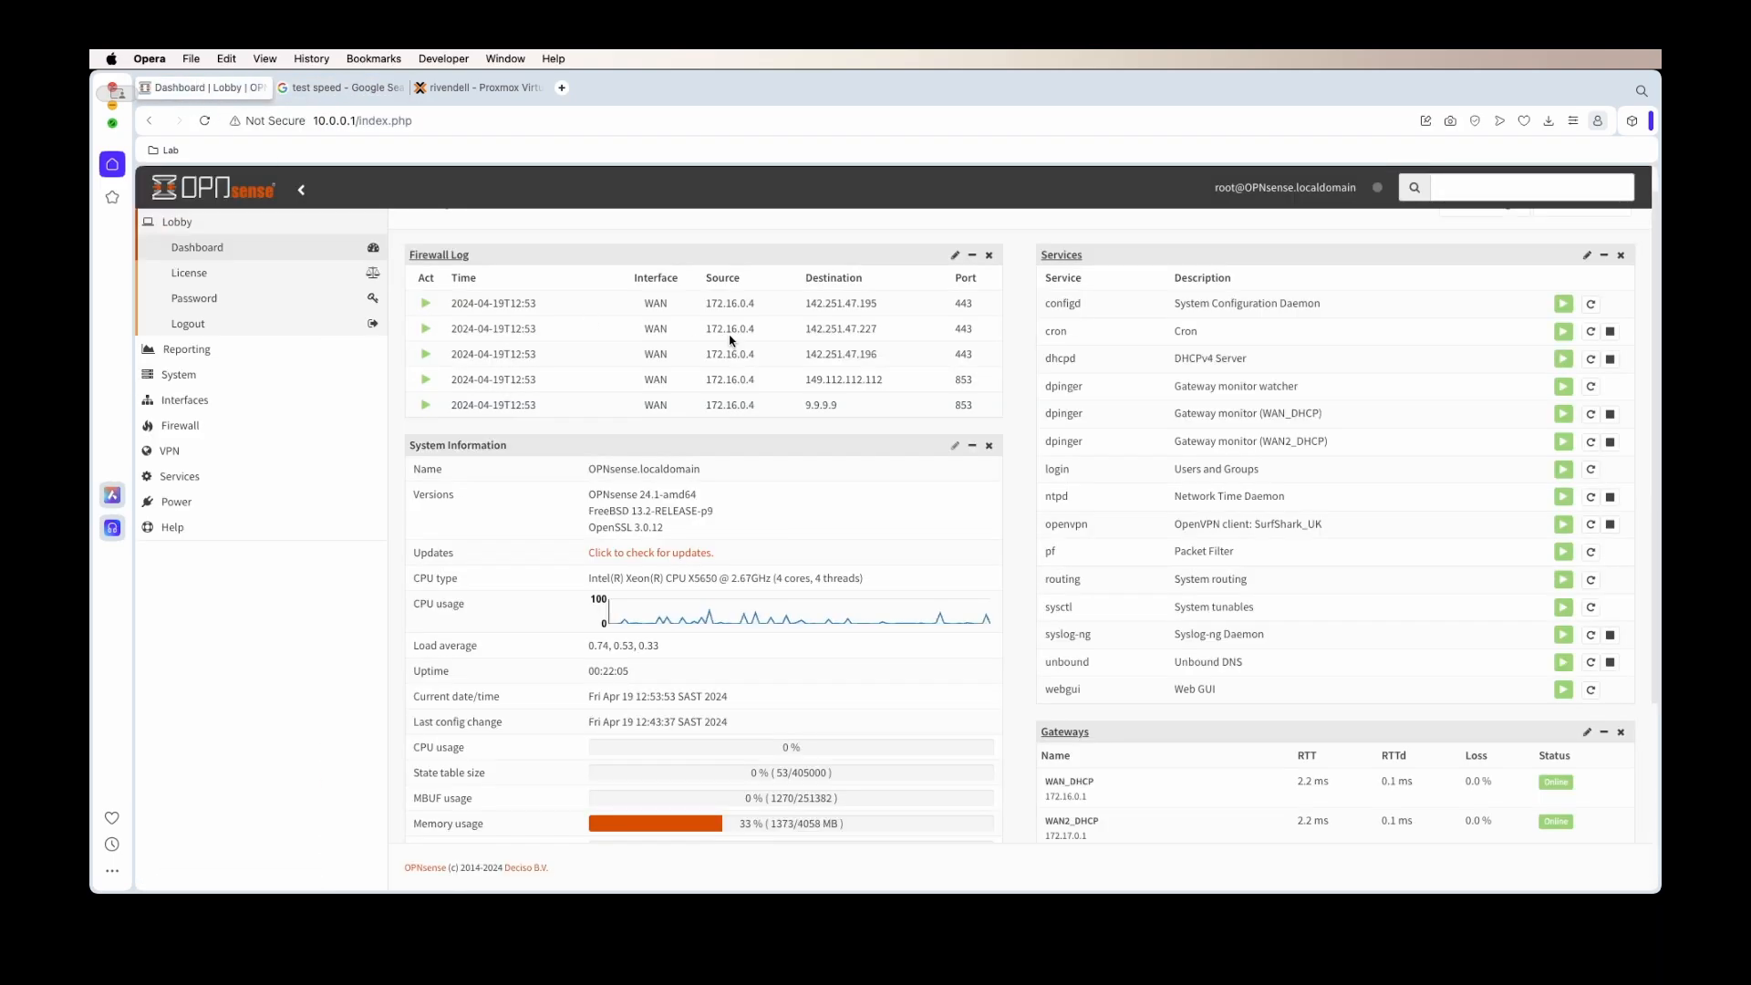
drag(653, 344, 658, 326)
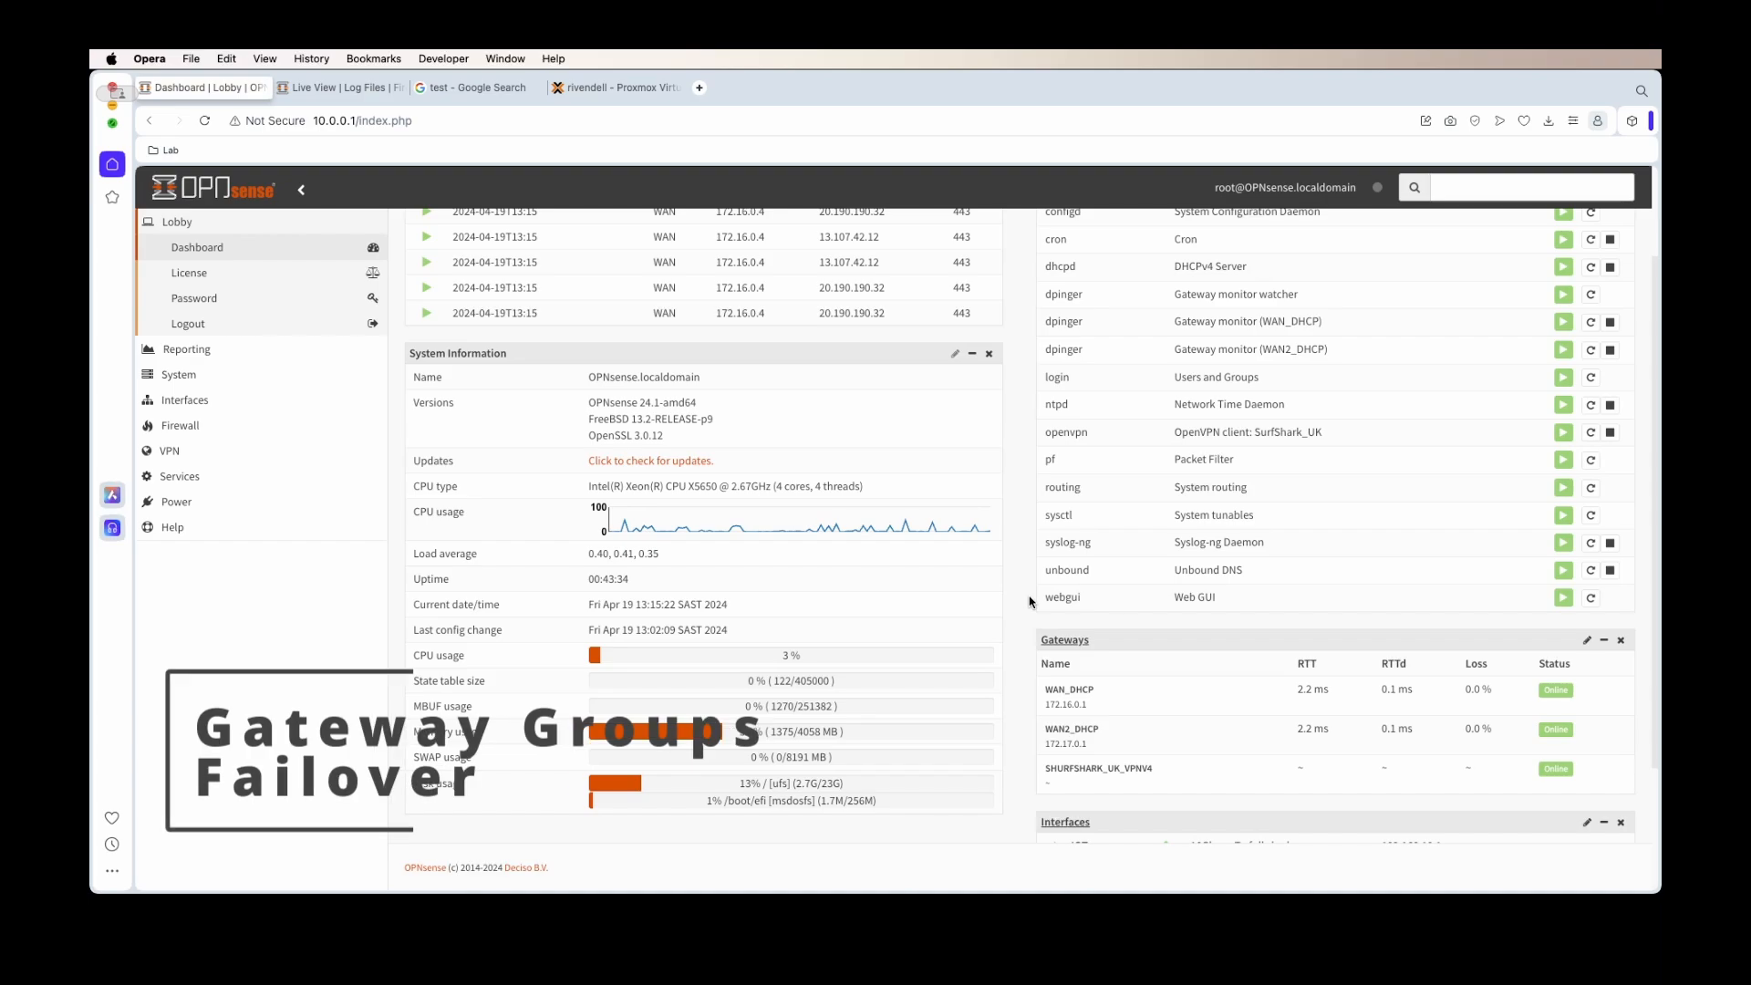
Create gateway group Failover_WAN_Group with WAN_DHCP as Tier 1 and WAN2_DHCP as Tier 2
click(255, 375)
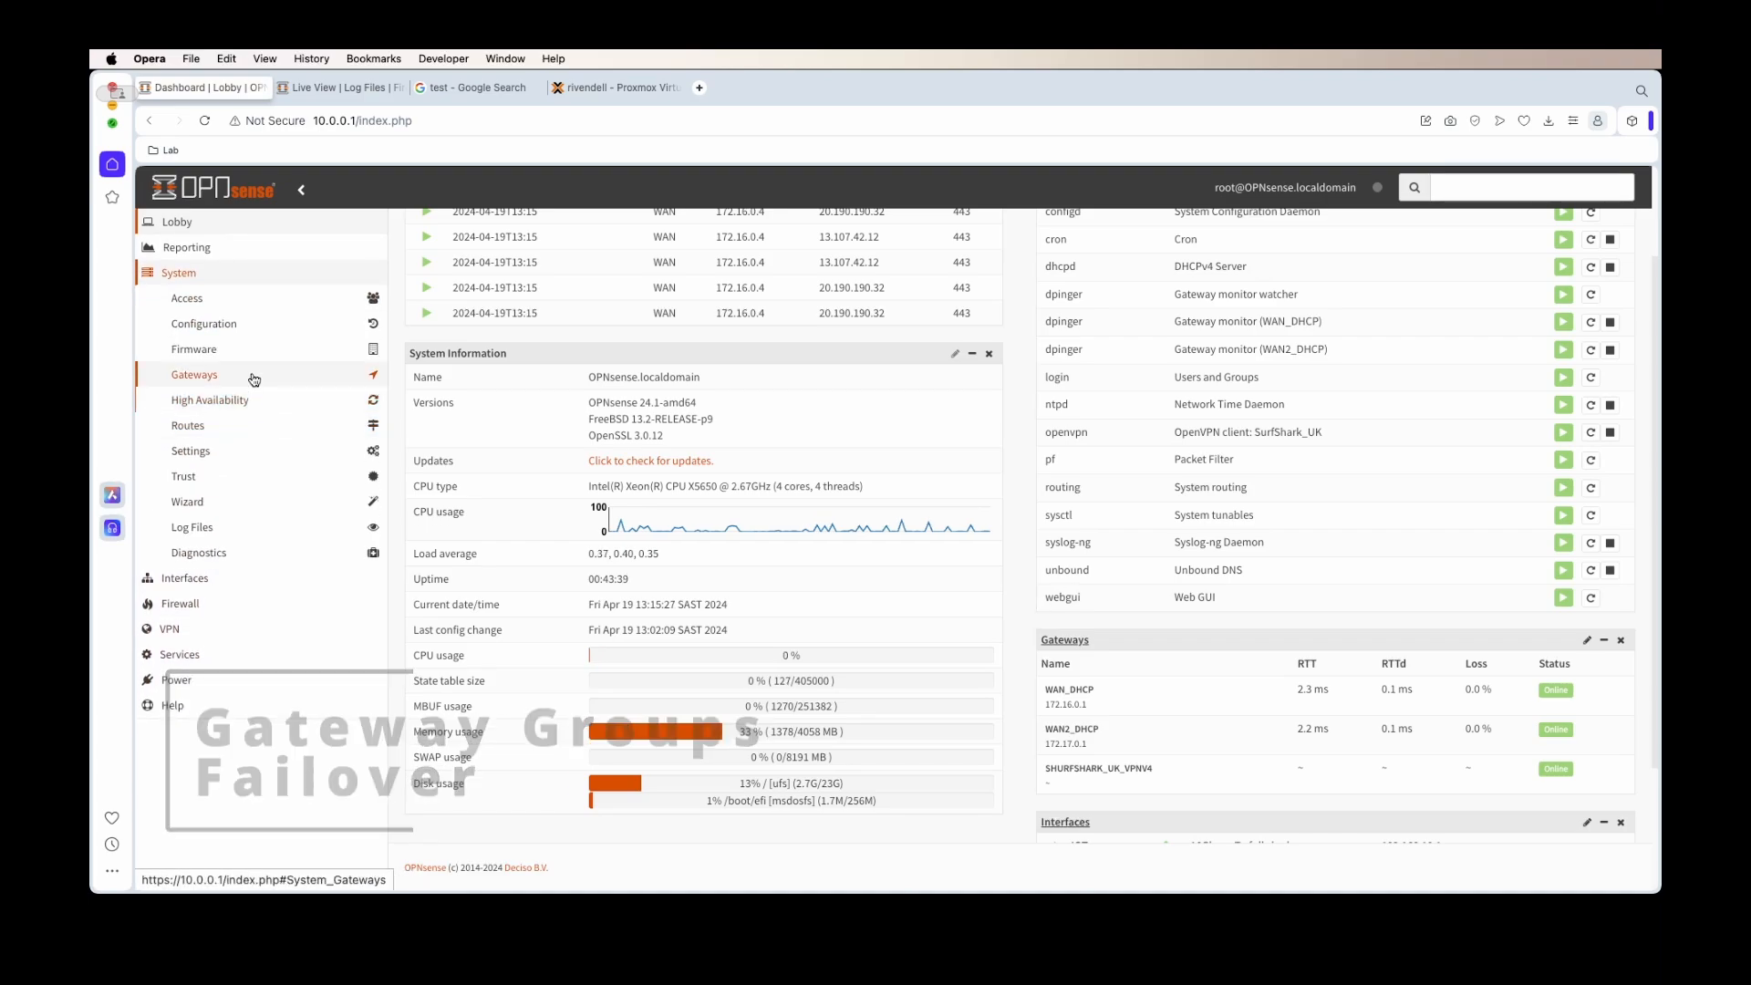
click(258, 381)
click(195, 426)
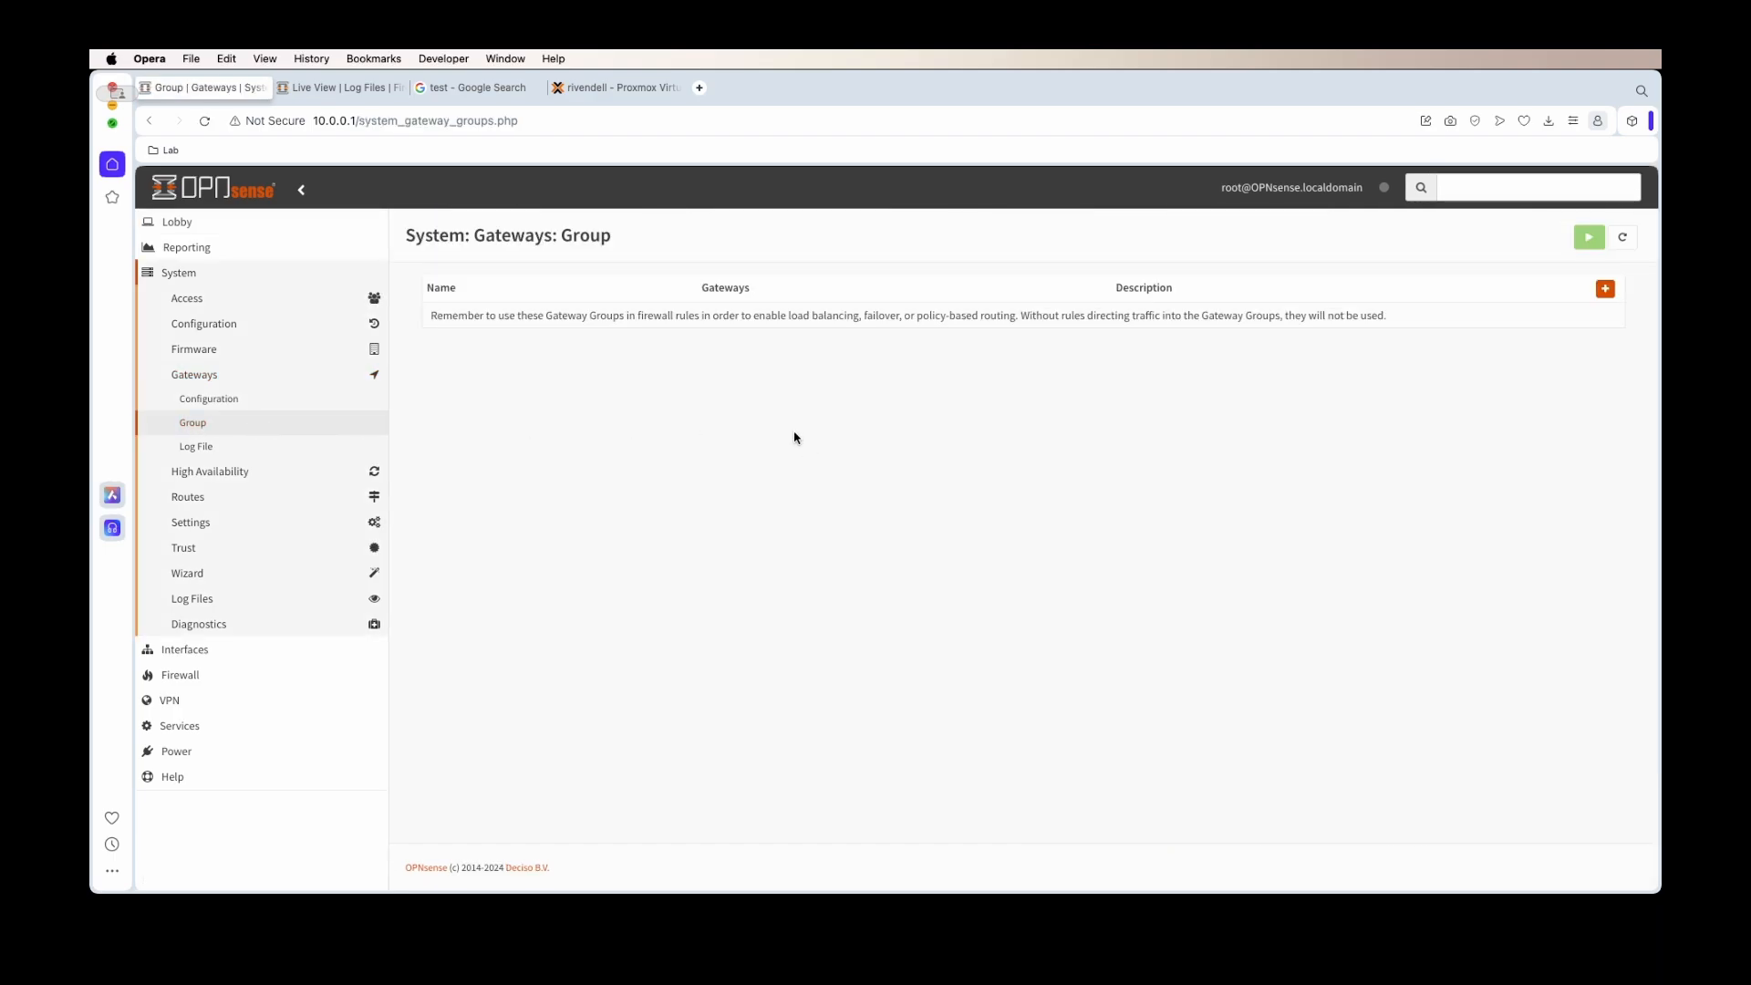
click(1605, 290)
text(Failover_WAN_Group)
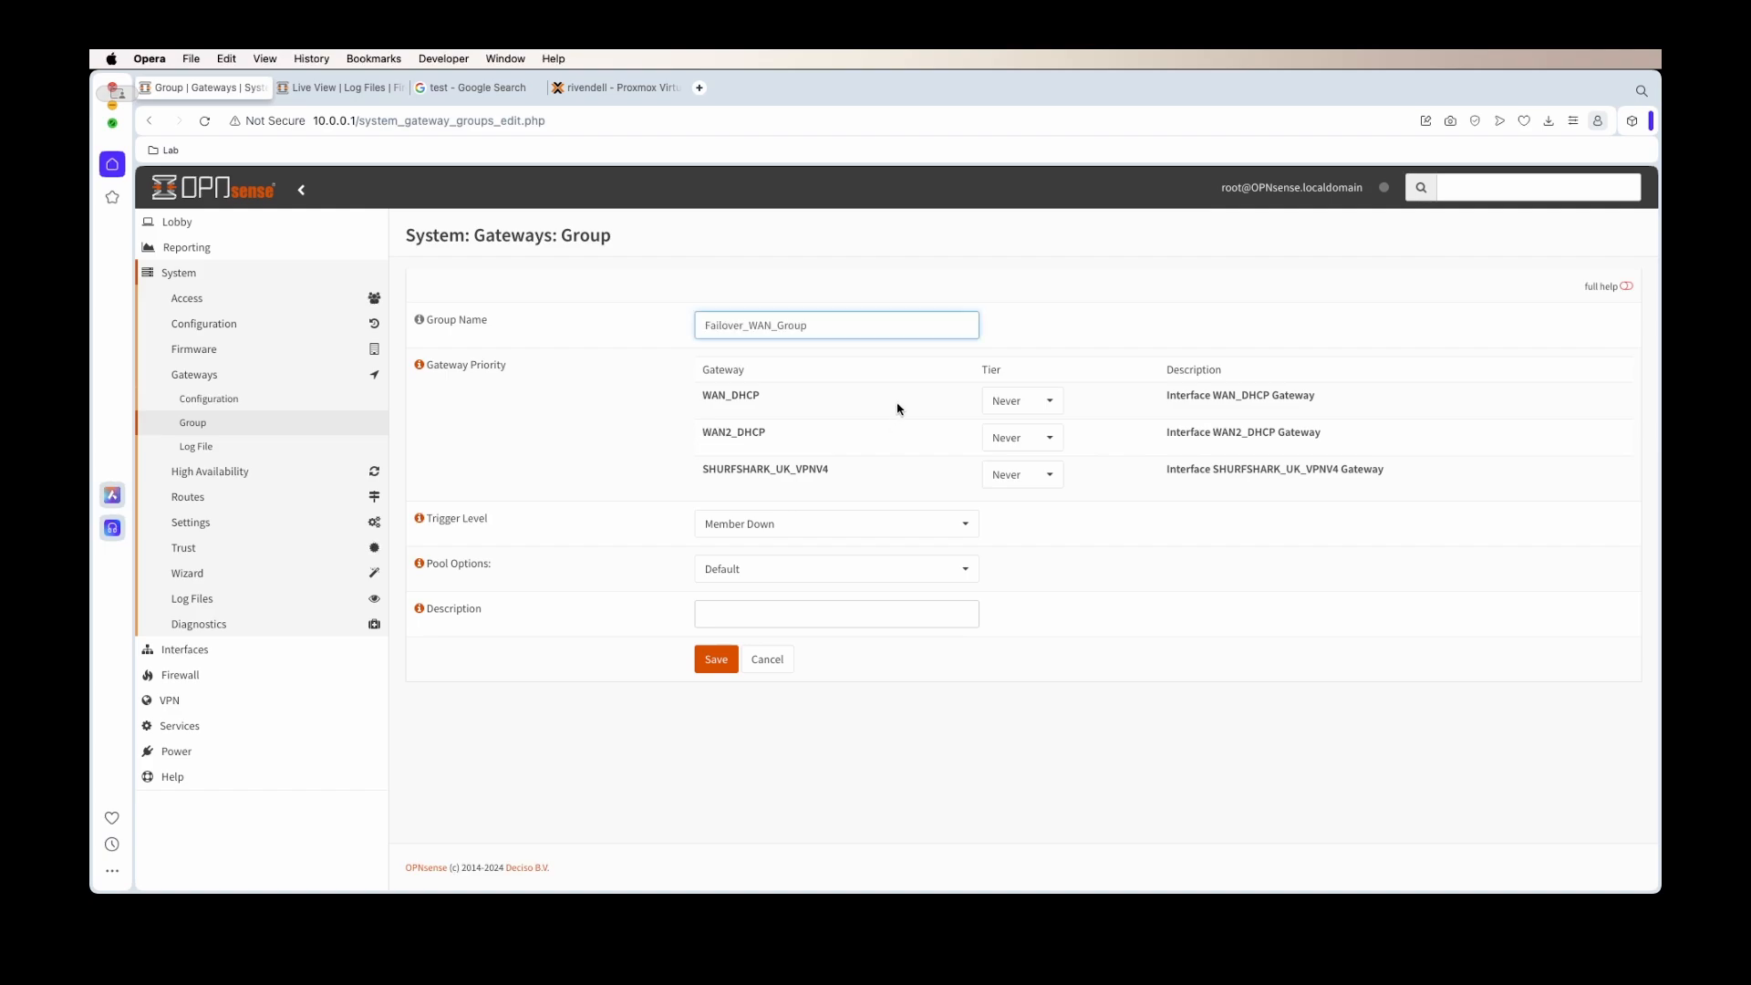
click(1000, 402)
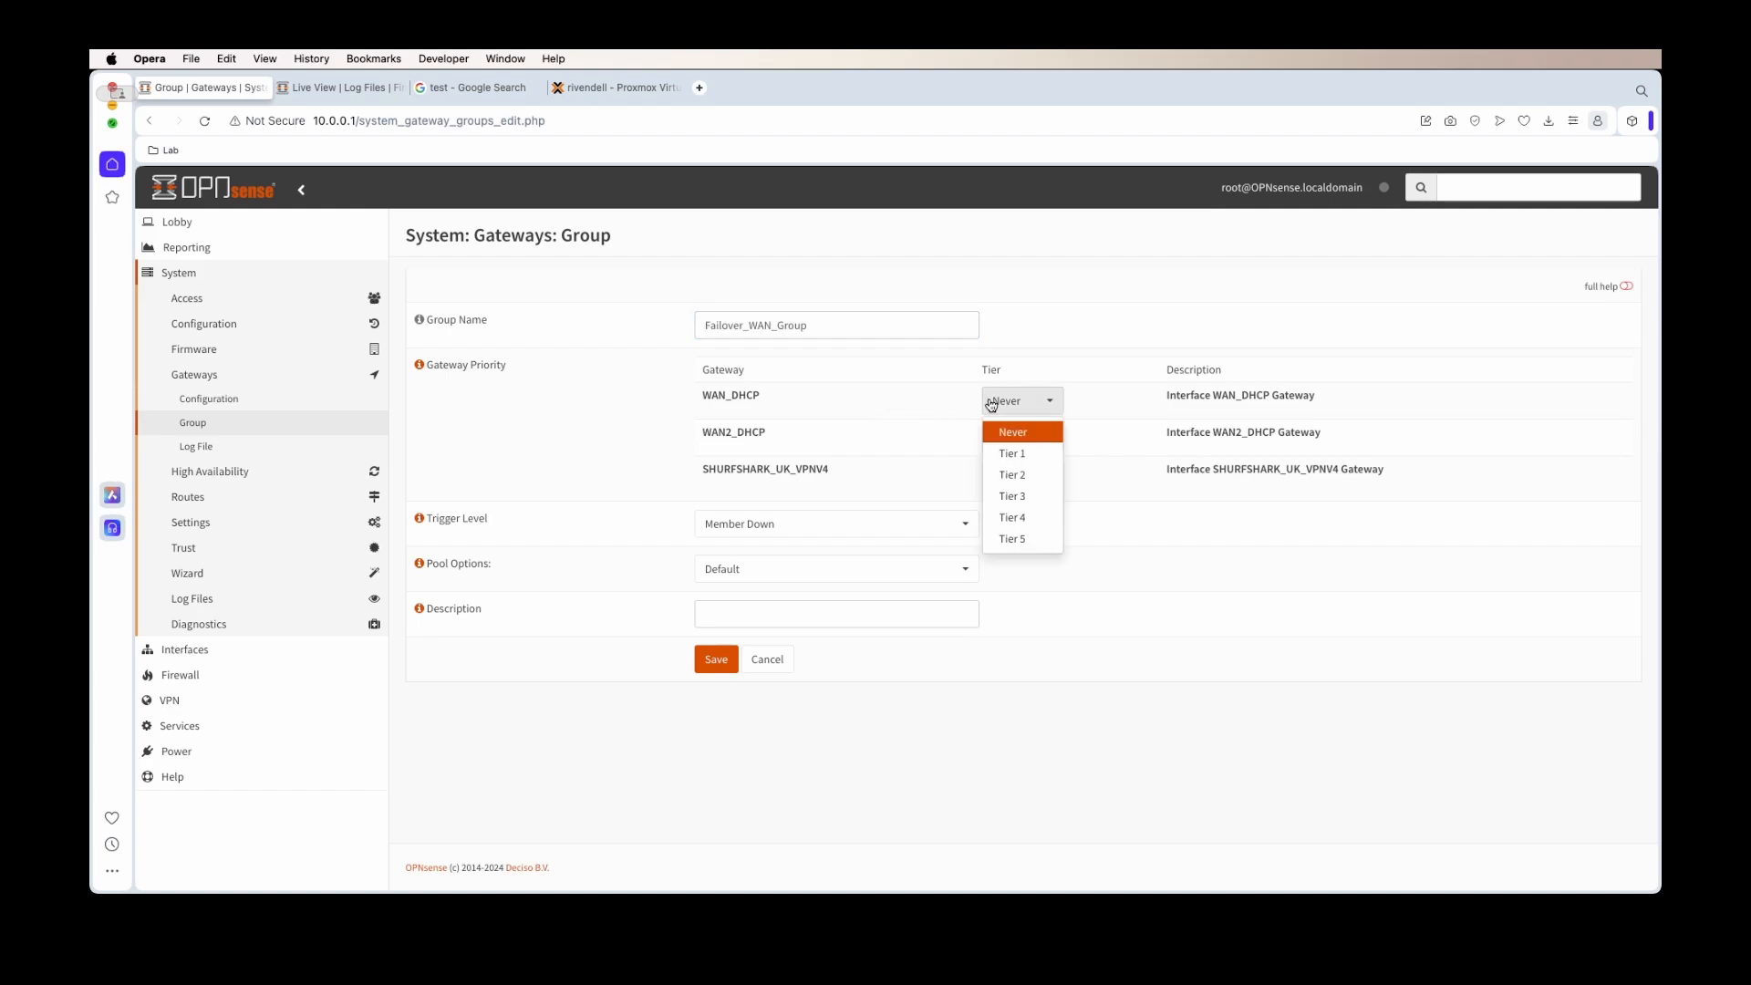
click(1008, 447)
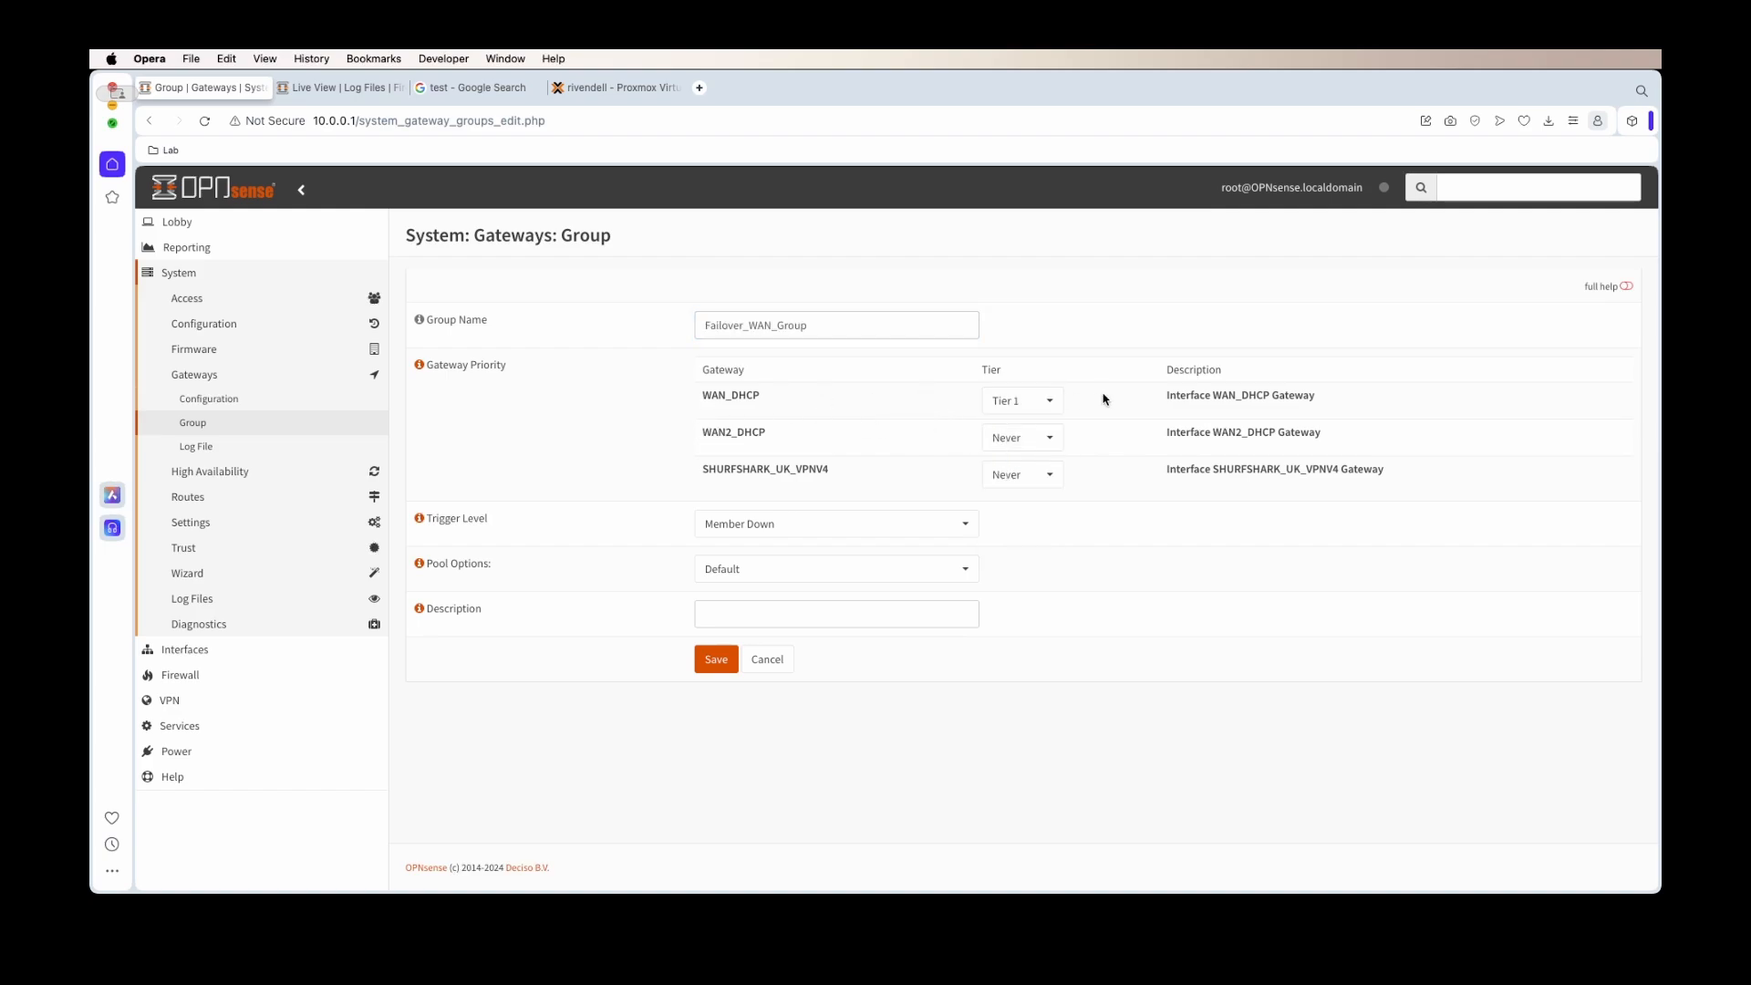
click(1047, 439)
click(1009, 510)
Keep trigger Member Down, describe it 'Failover_WAN_Group (WAN - then WAN 2)', and save
click(790, 517)
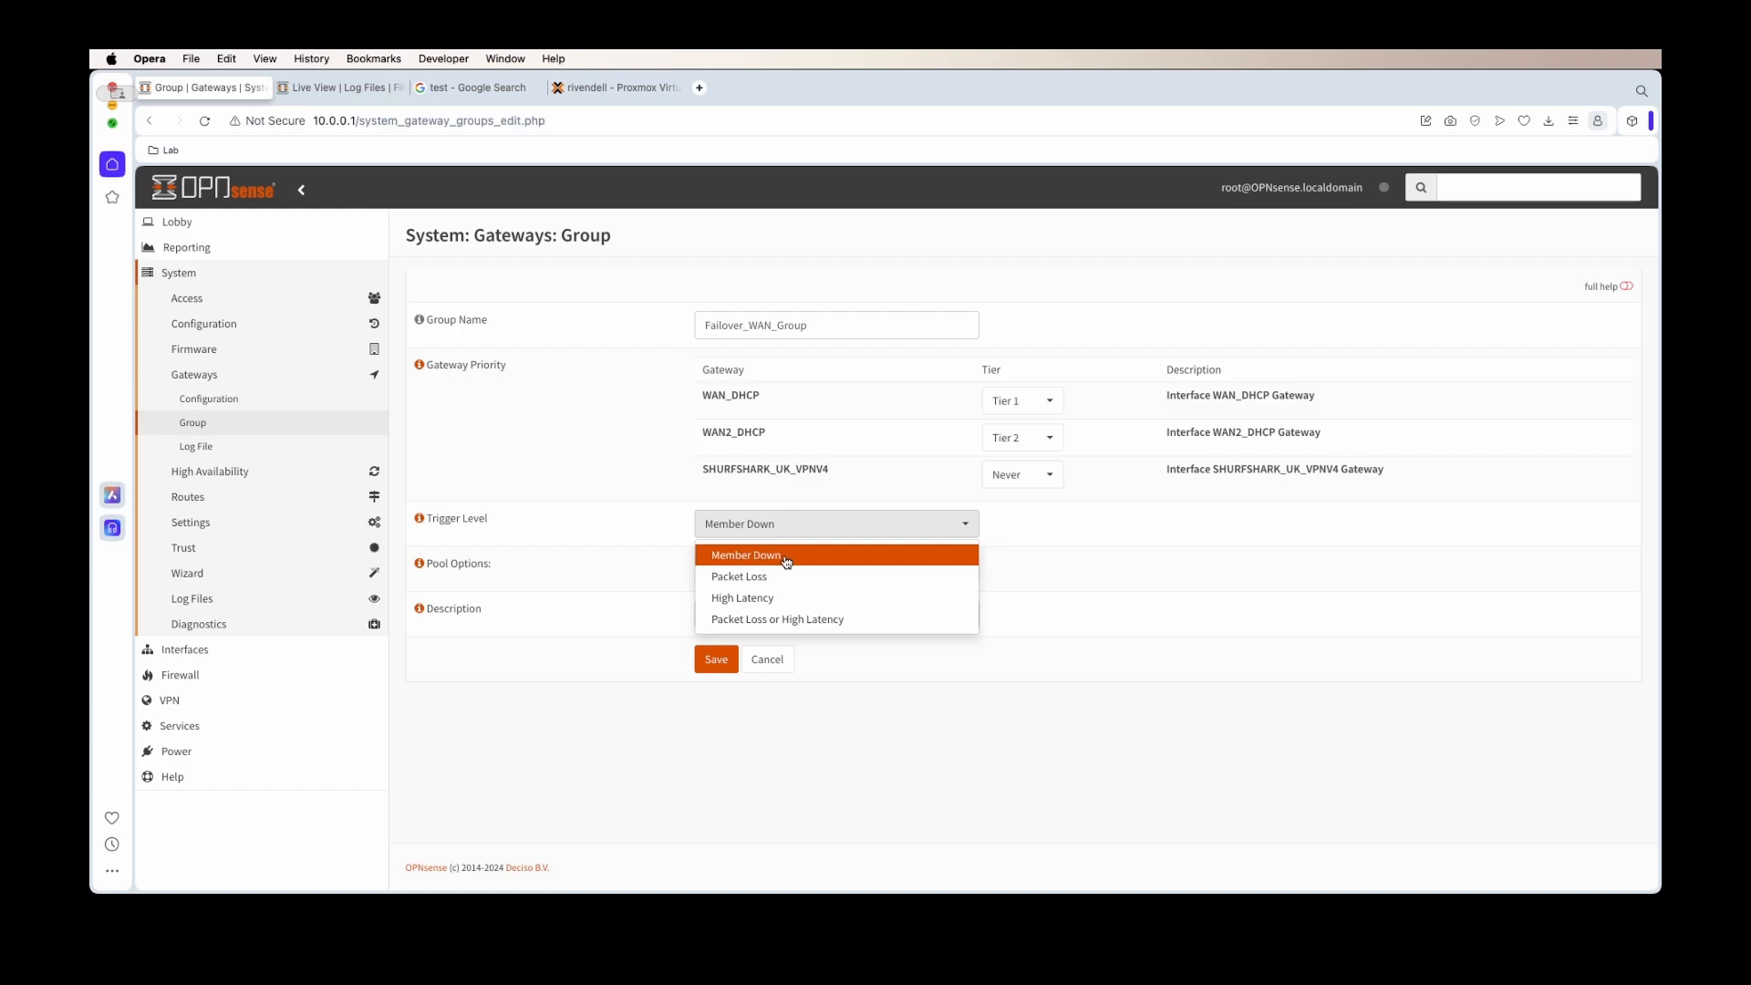
click(786, 558)
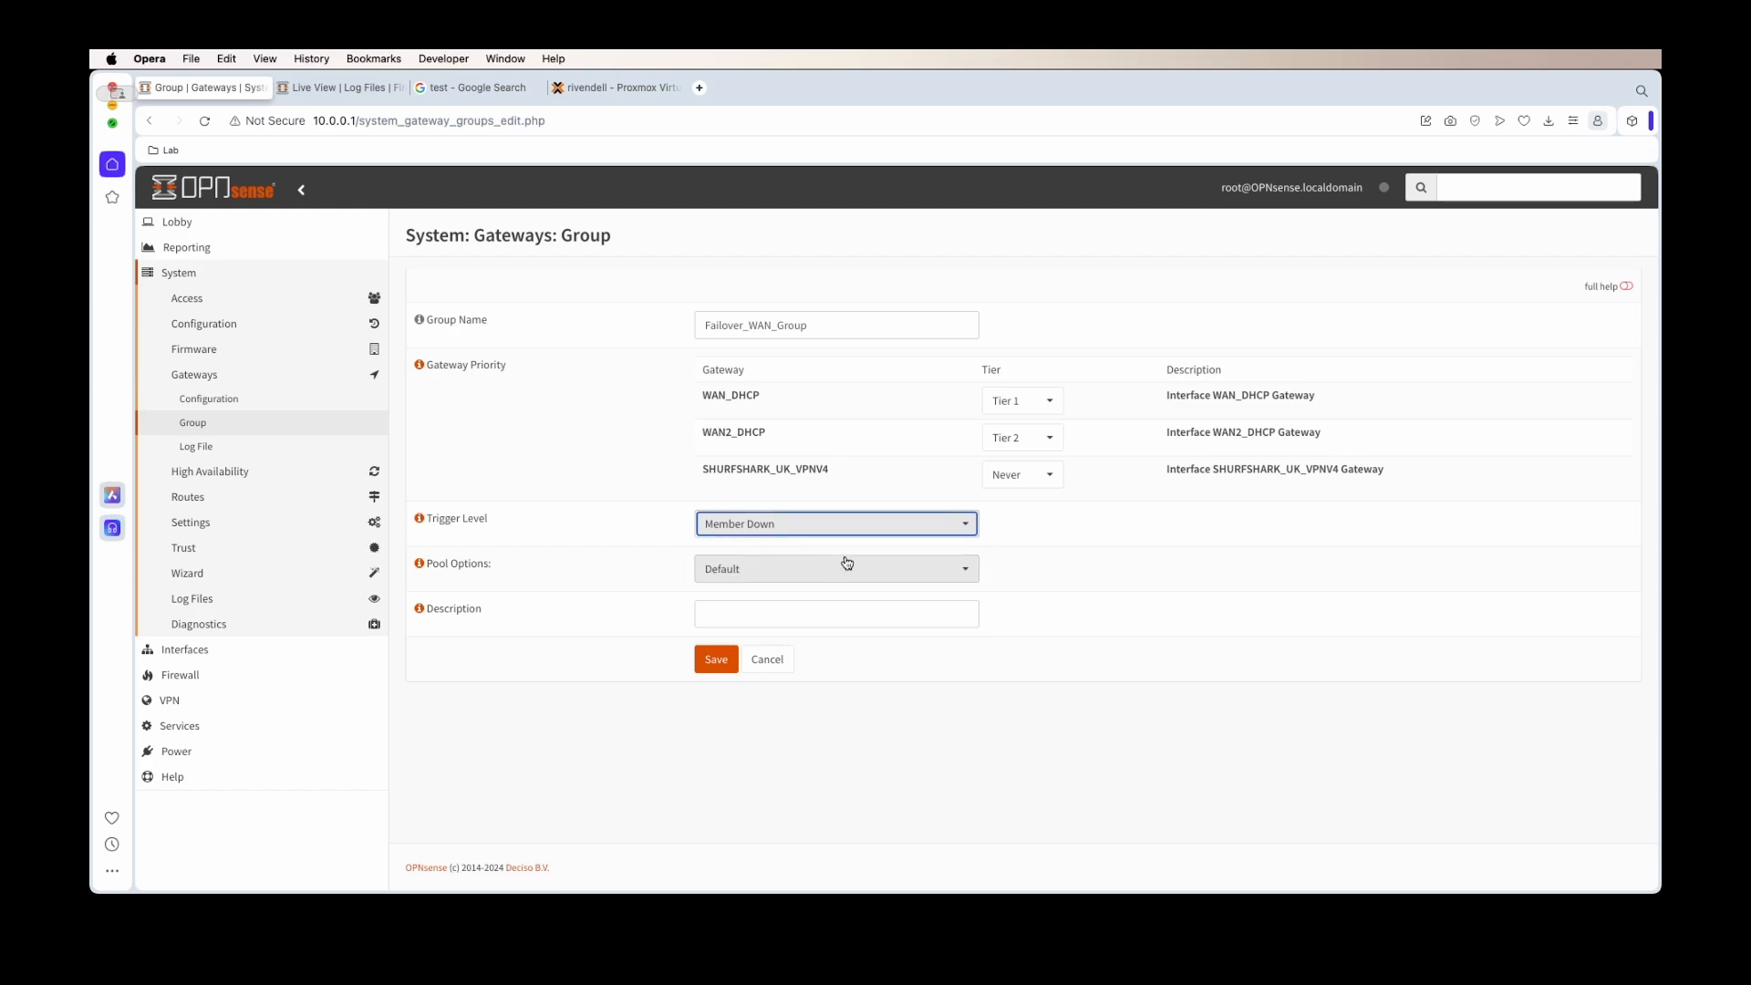
key(Tab)
click(708, 325)
key(super+a)
key(super+c)
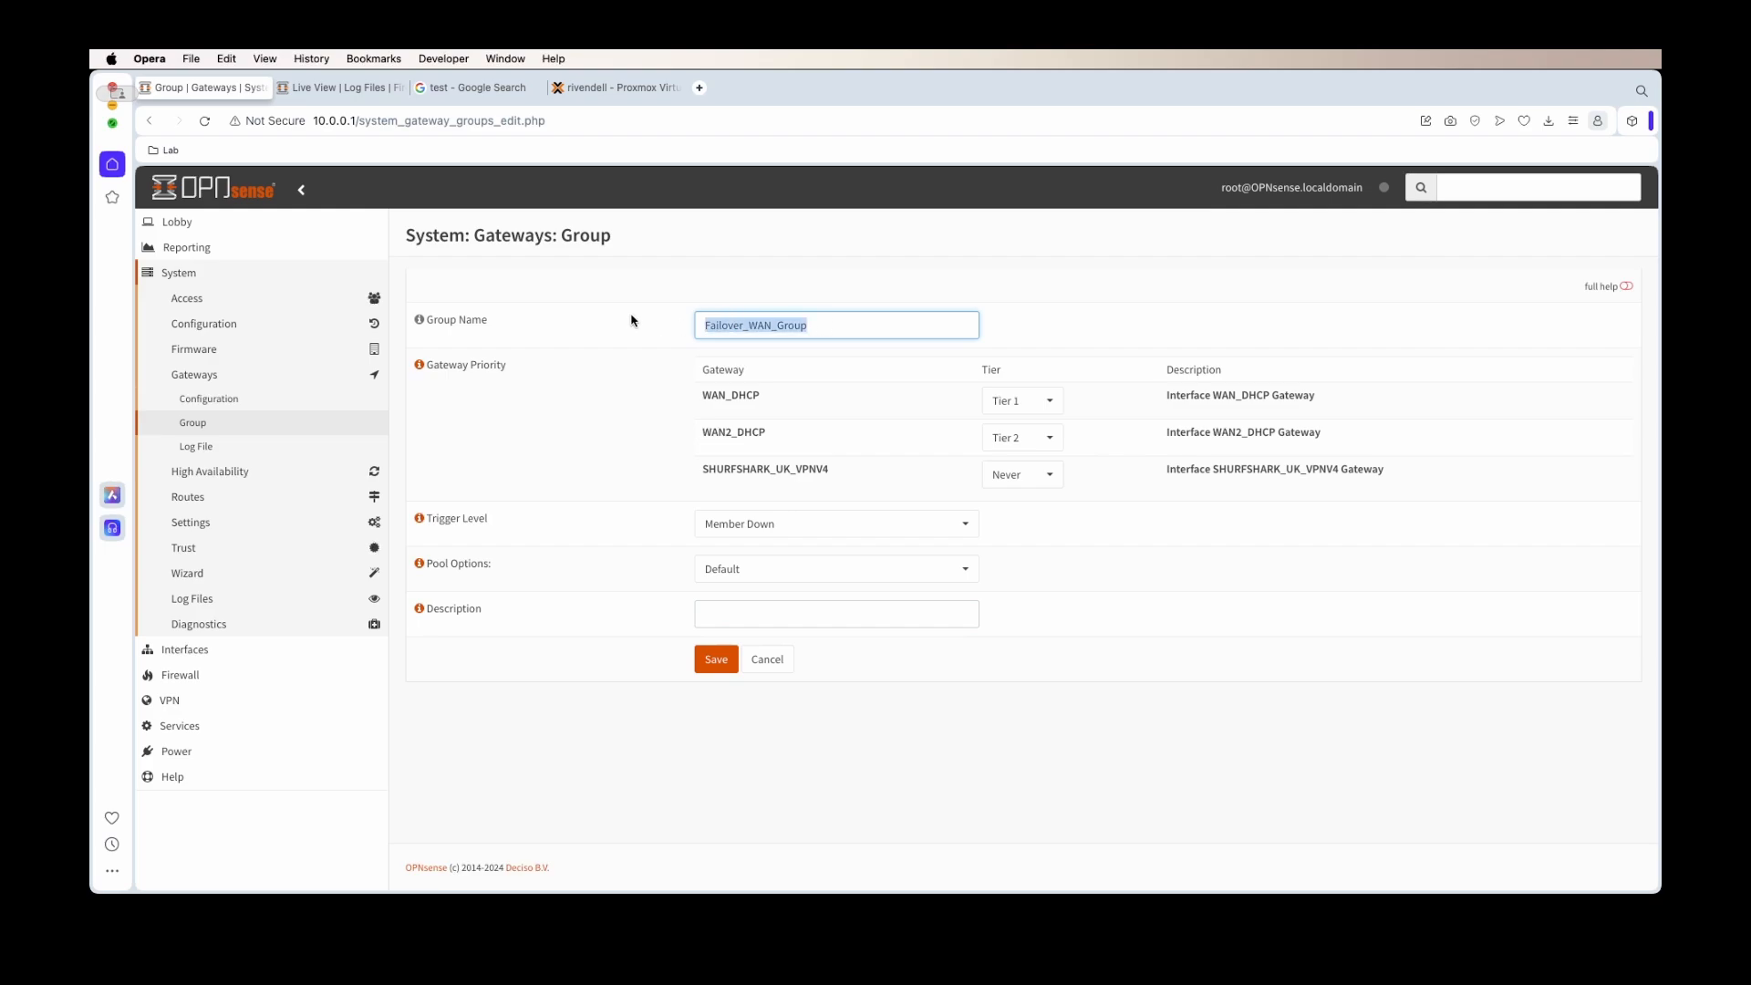
click(767, 613)
key(super+v)
text((WAN - then WAN 2))
click(704, 659)
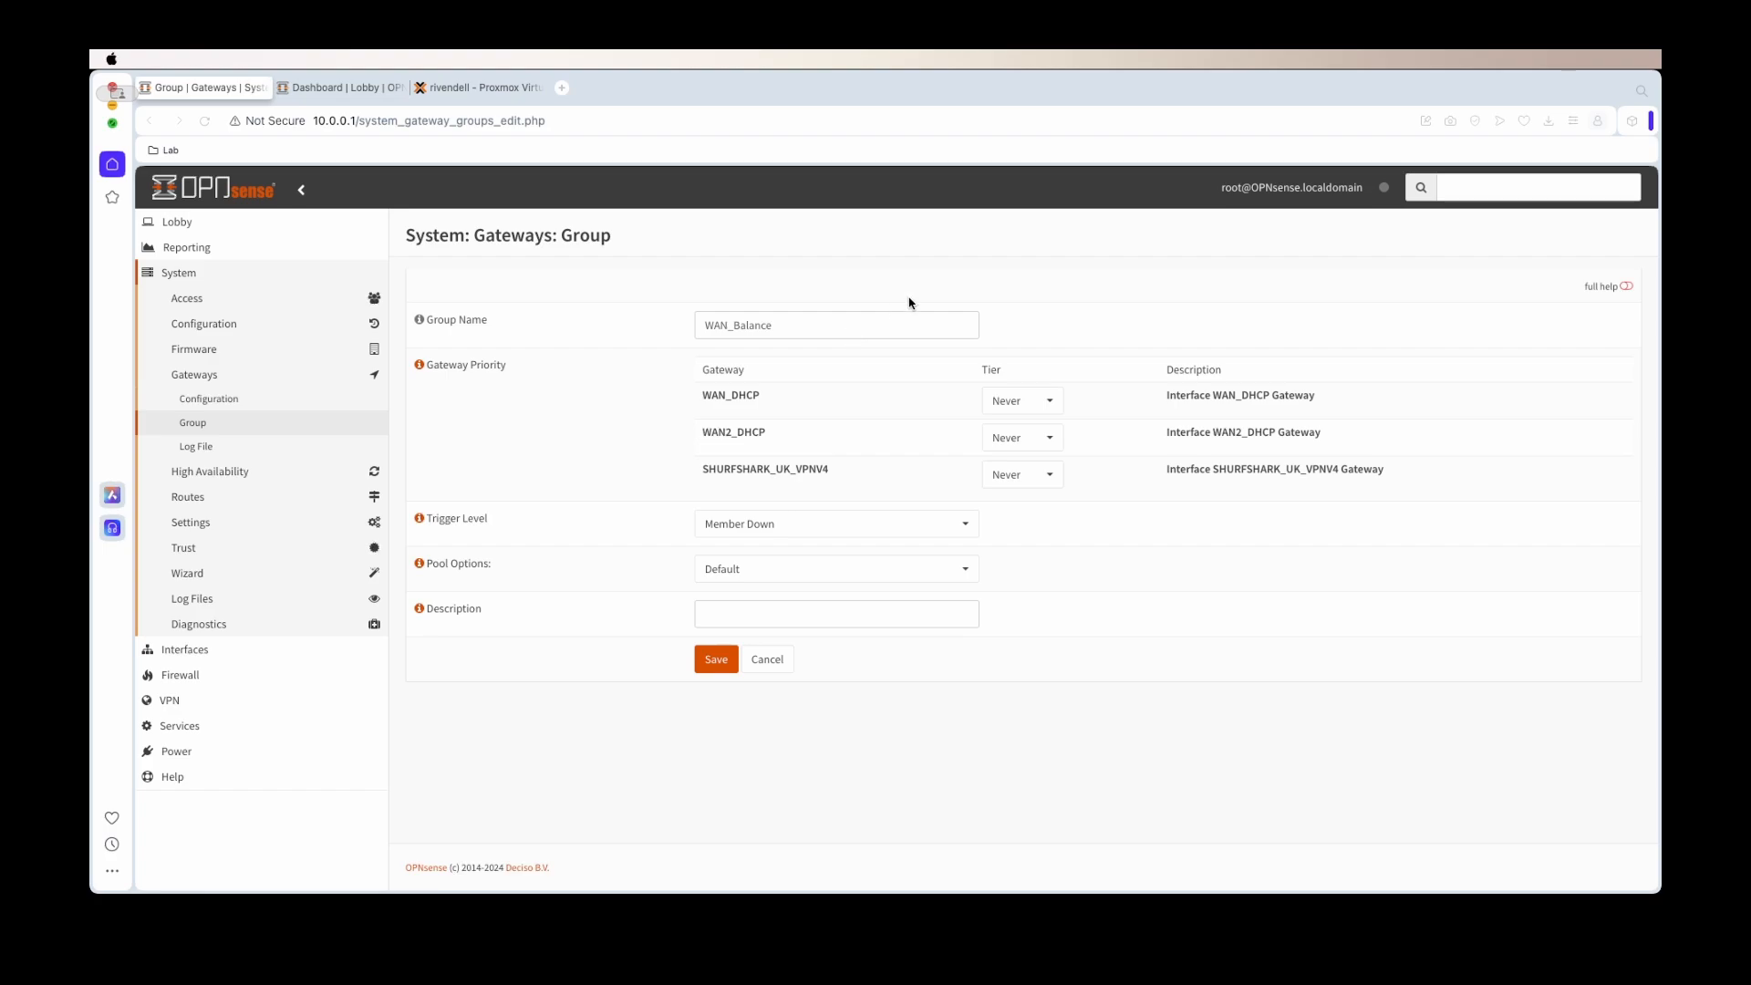
Put both WANs in Tier 1, trigger on Packet Loss or High Latency, pool Round Robin
click(997, 401)
click(1027, 450)
click(1028, 451)
click(1023, 491)
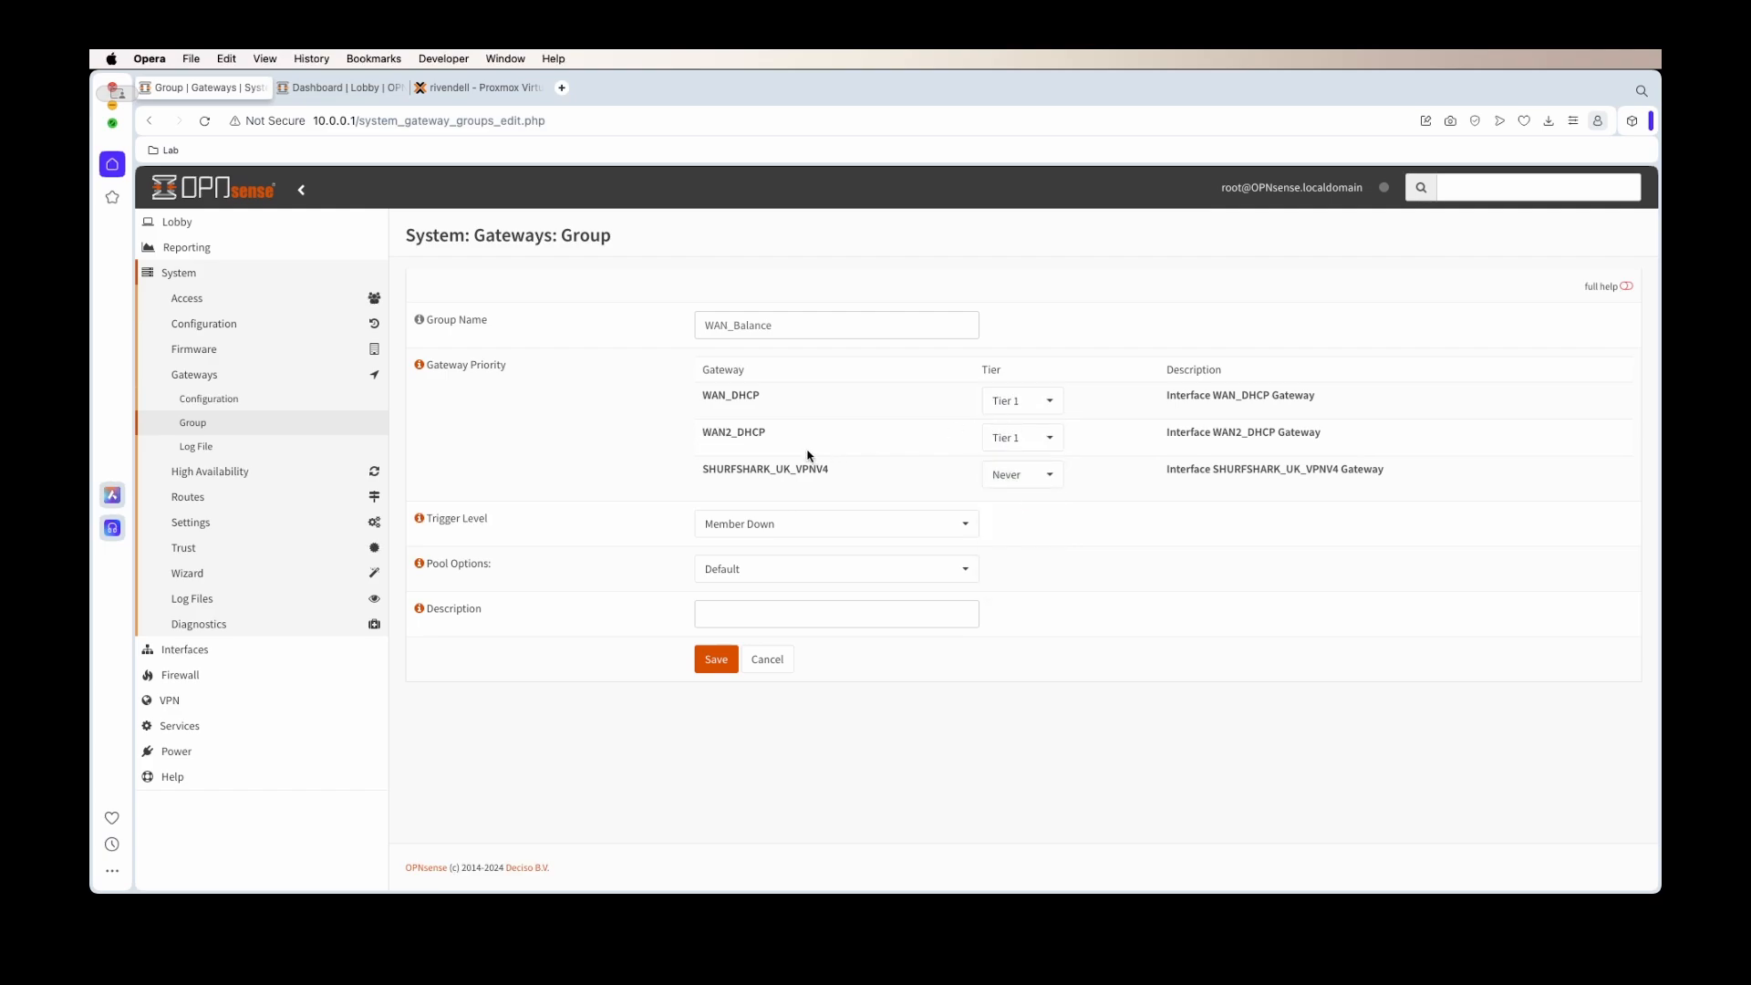
click(816, 535)
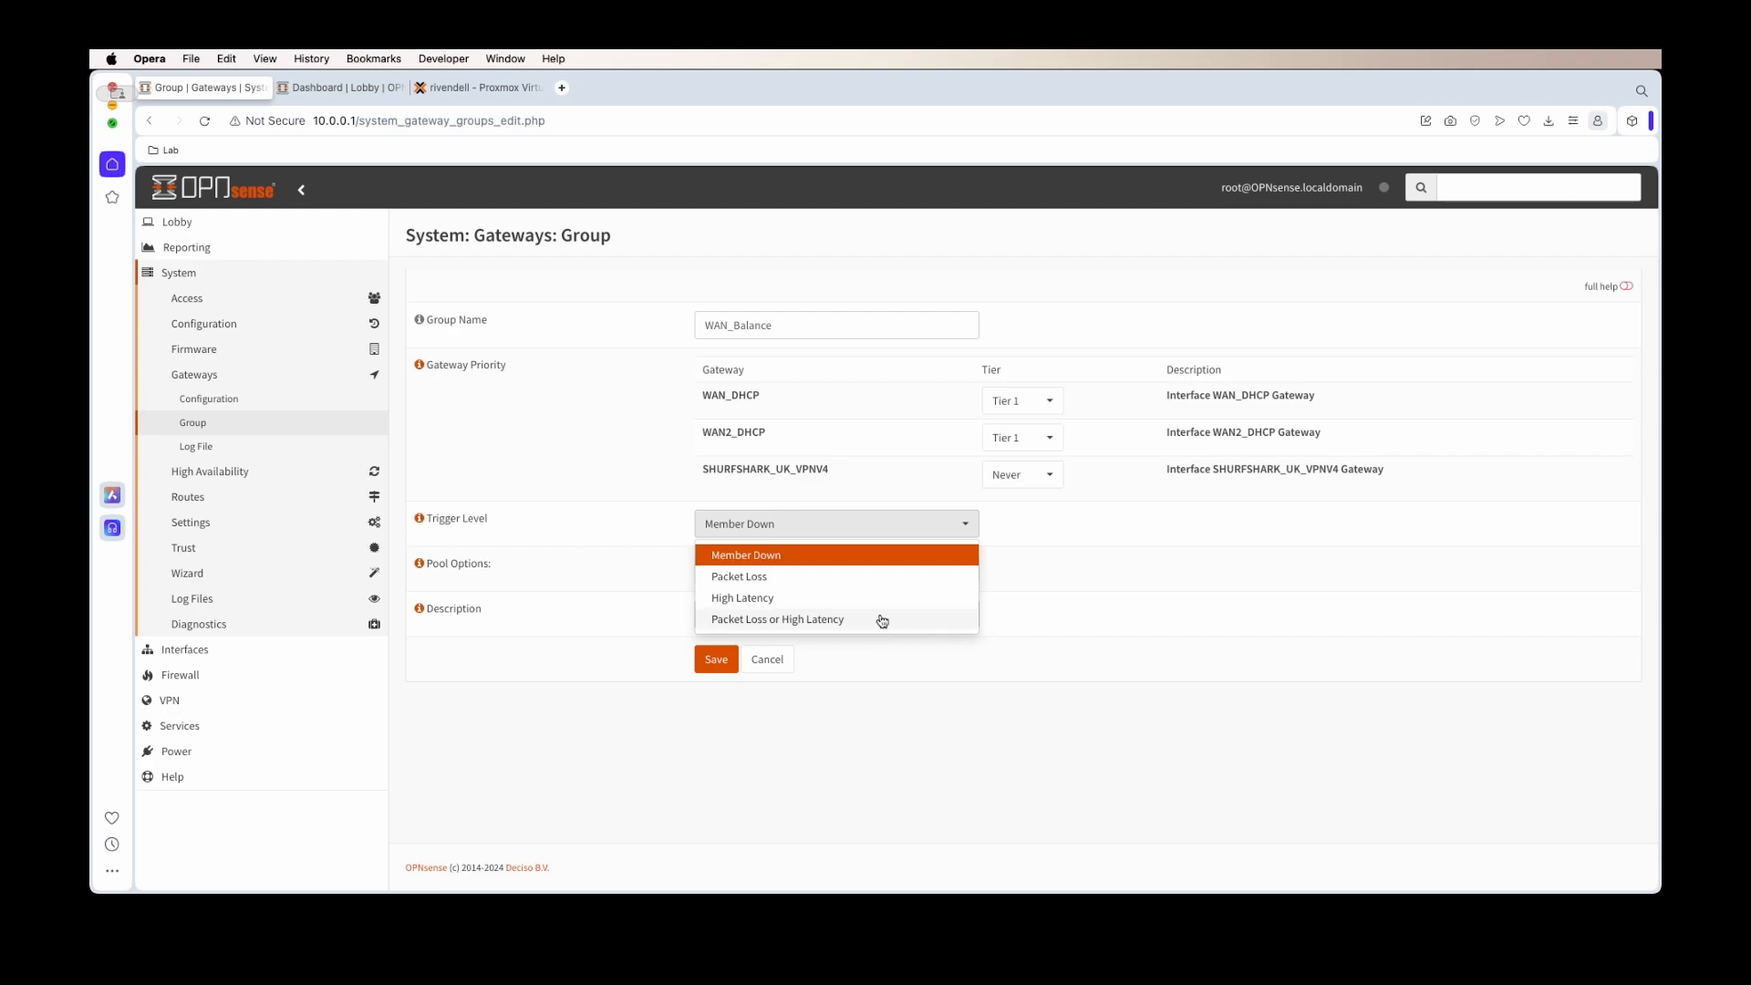
click(882, 621)
click(871, 576)
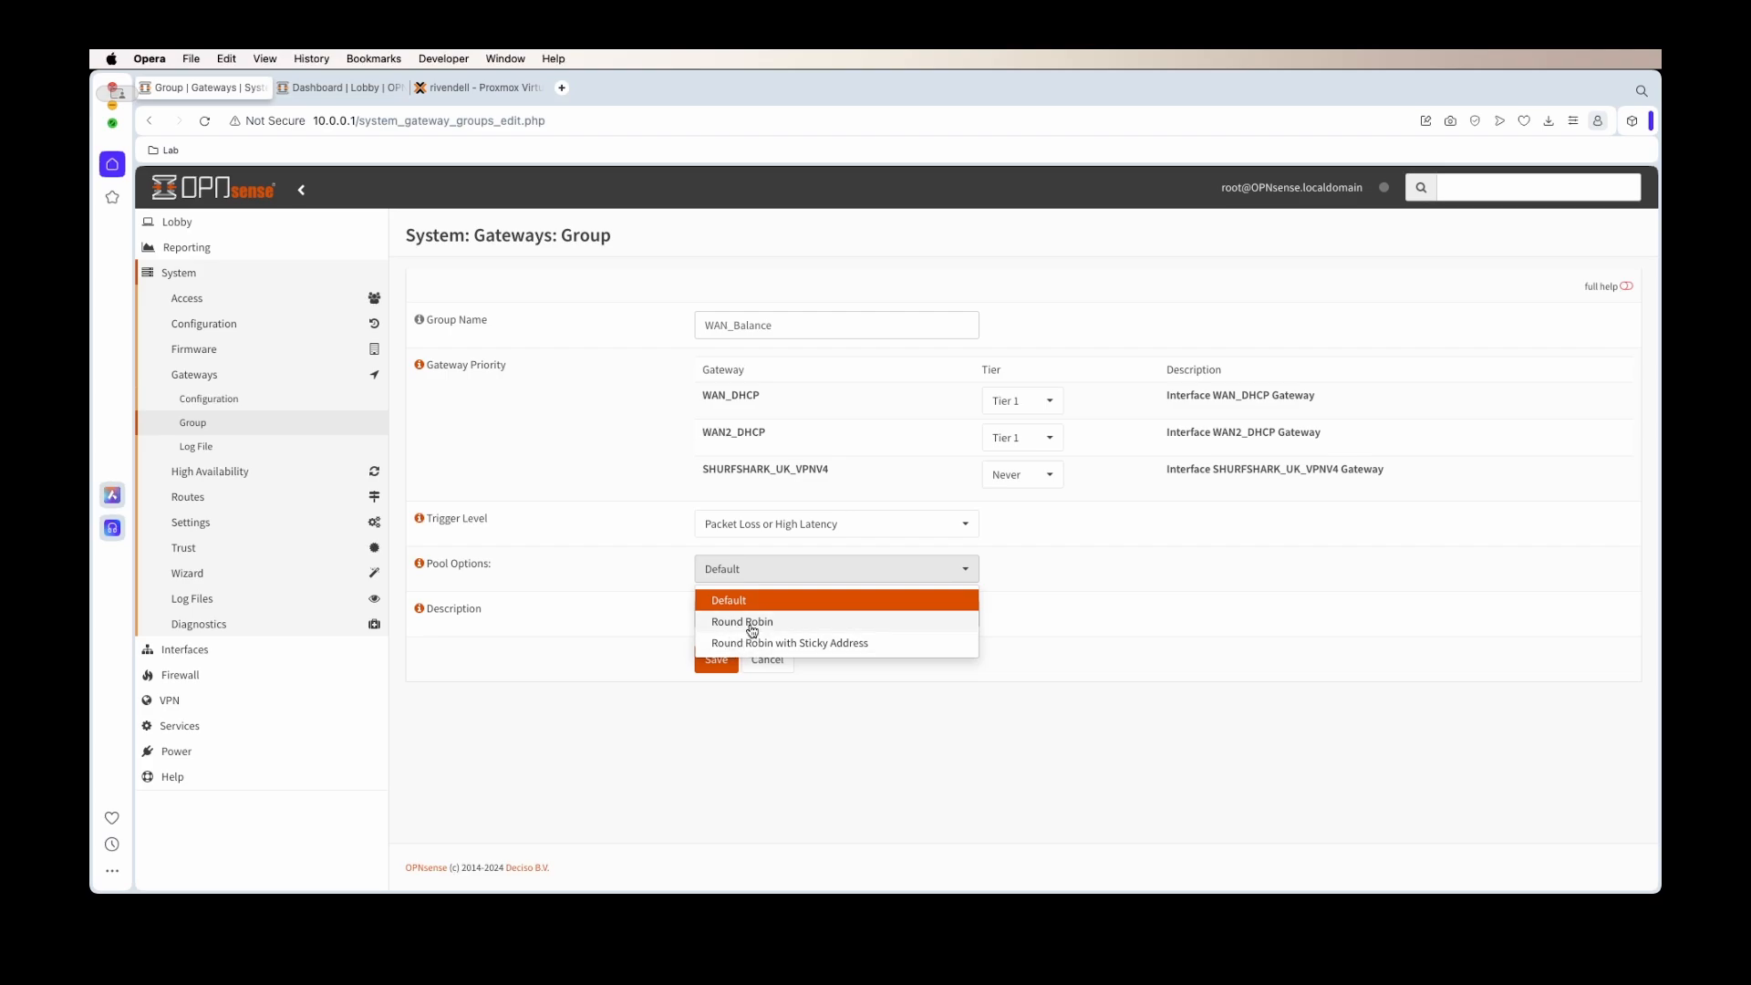
click(751, 629)
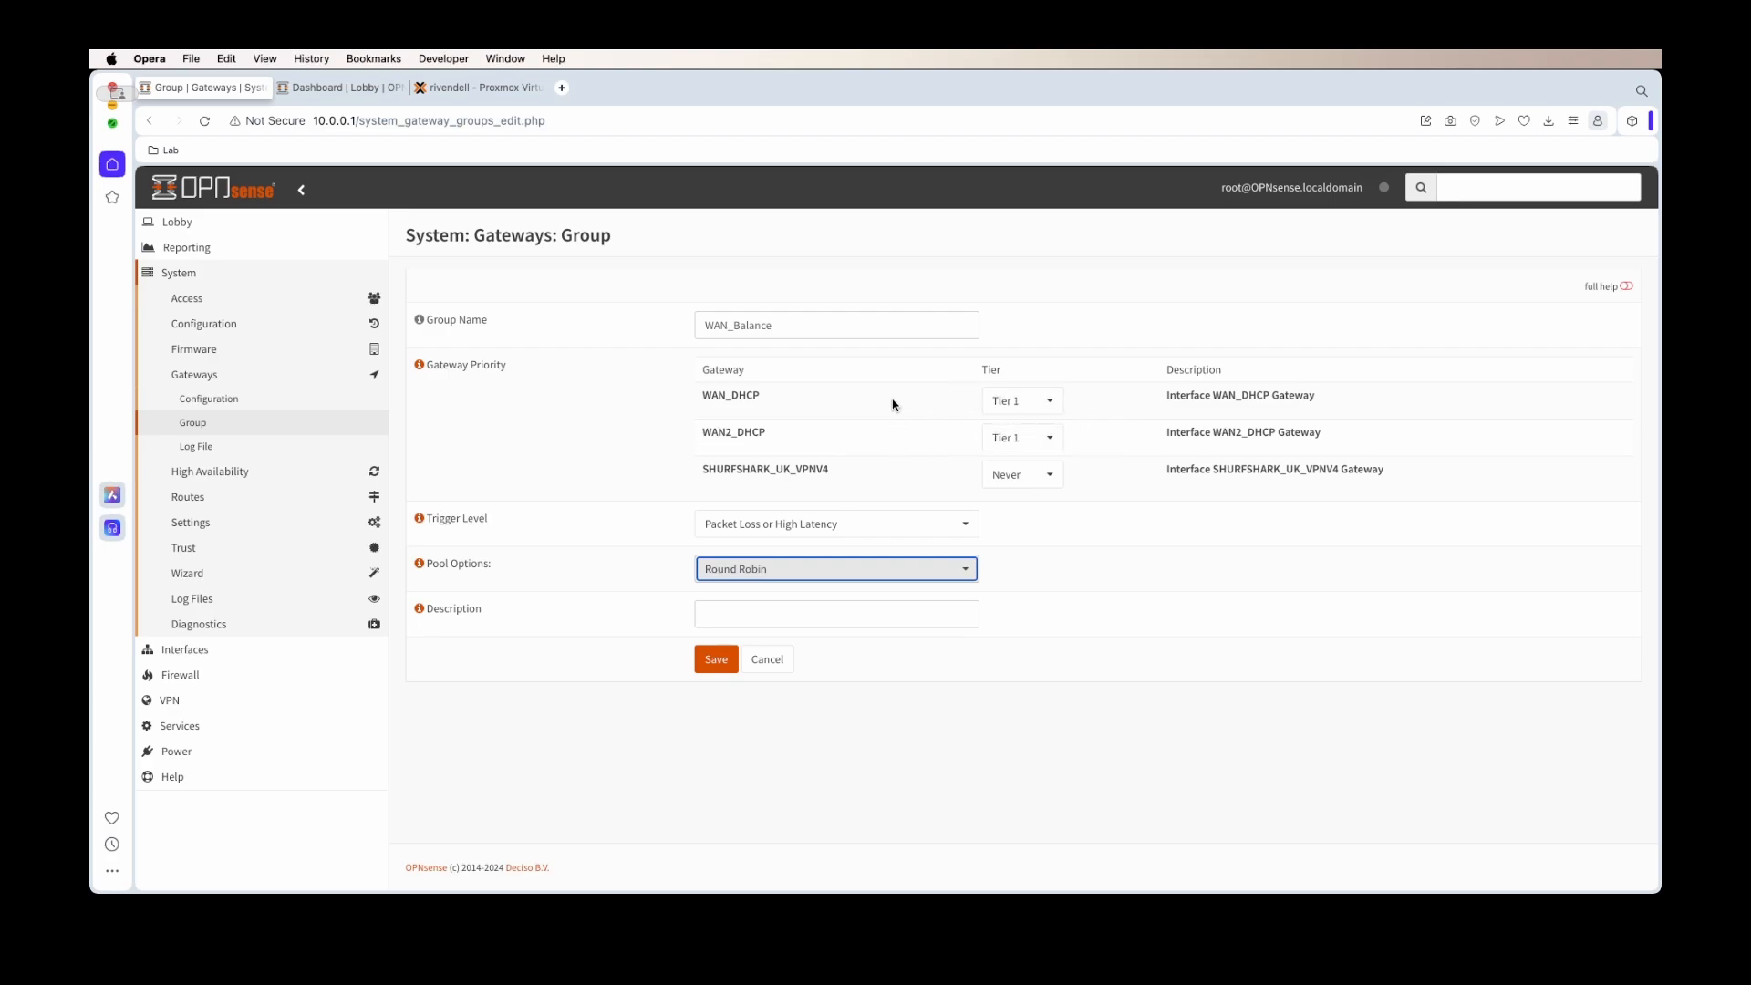
Describe the group as WAN_LOAD_BALANCE and save it
click(735, 605)
text(WAN_LOAD_BALANCE)
click(718, 660)
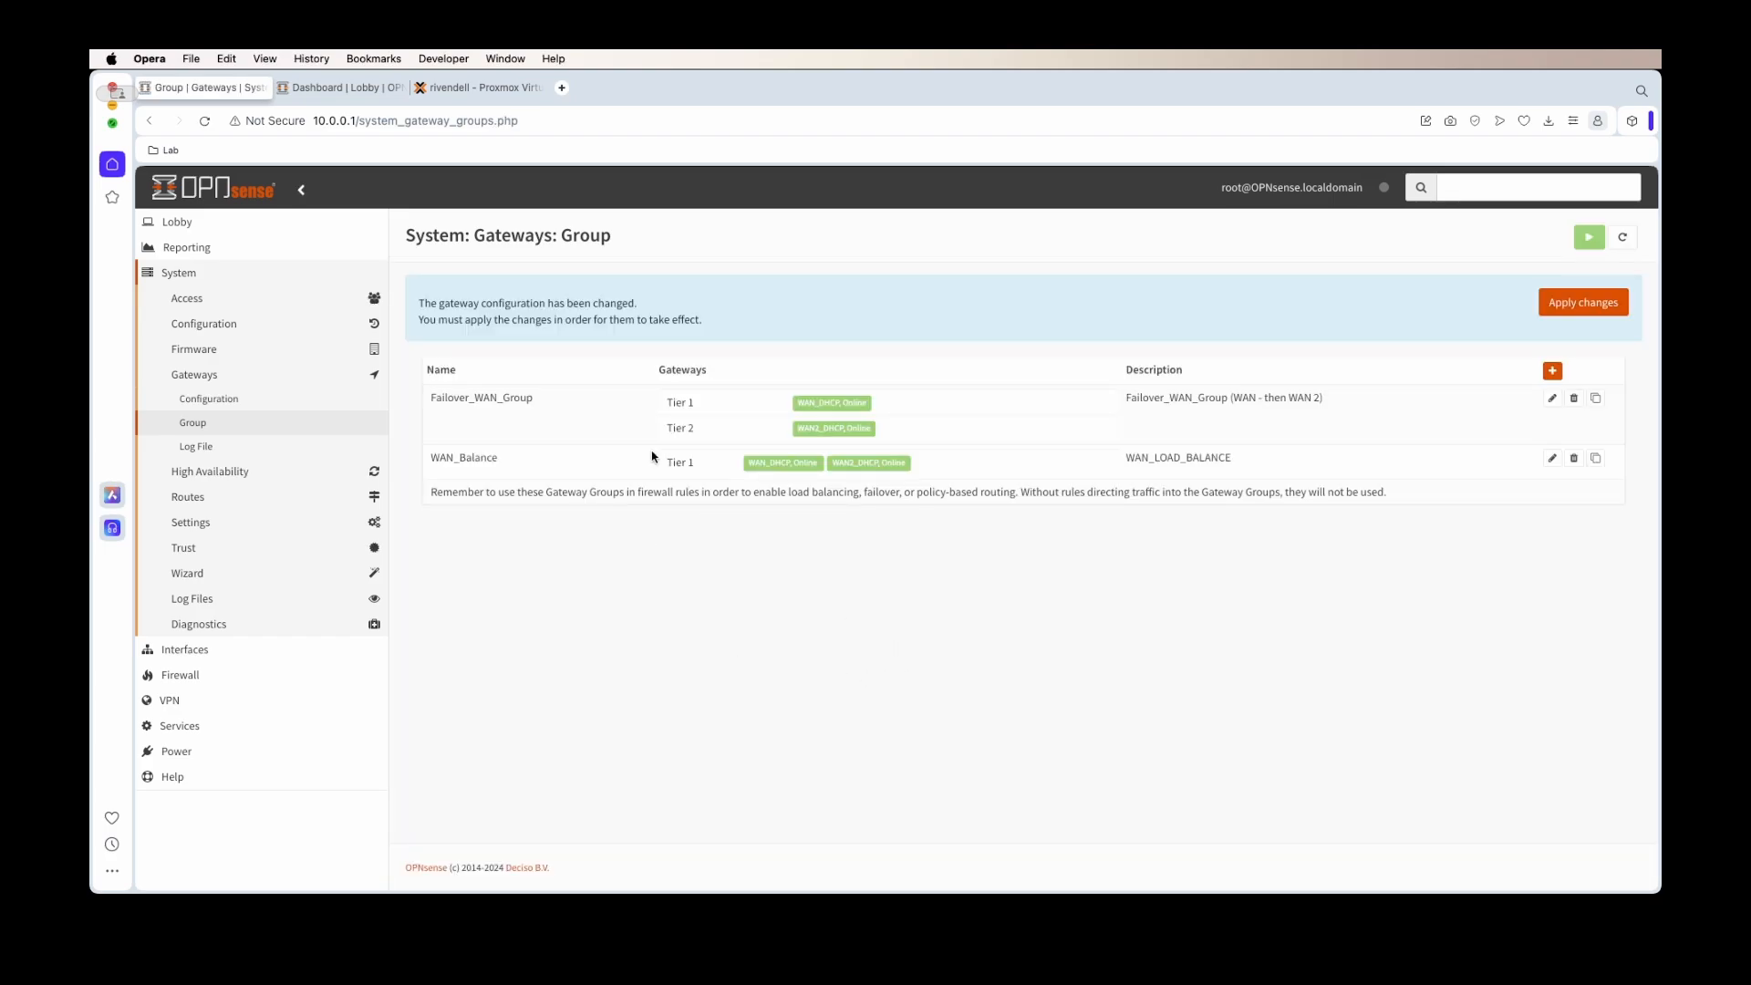
Apply the gateway group changes and open the Management interface firewall rules
click(1612, 302)
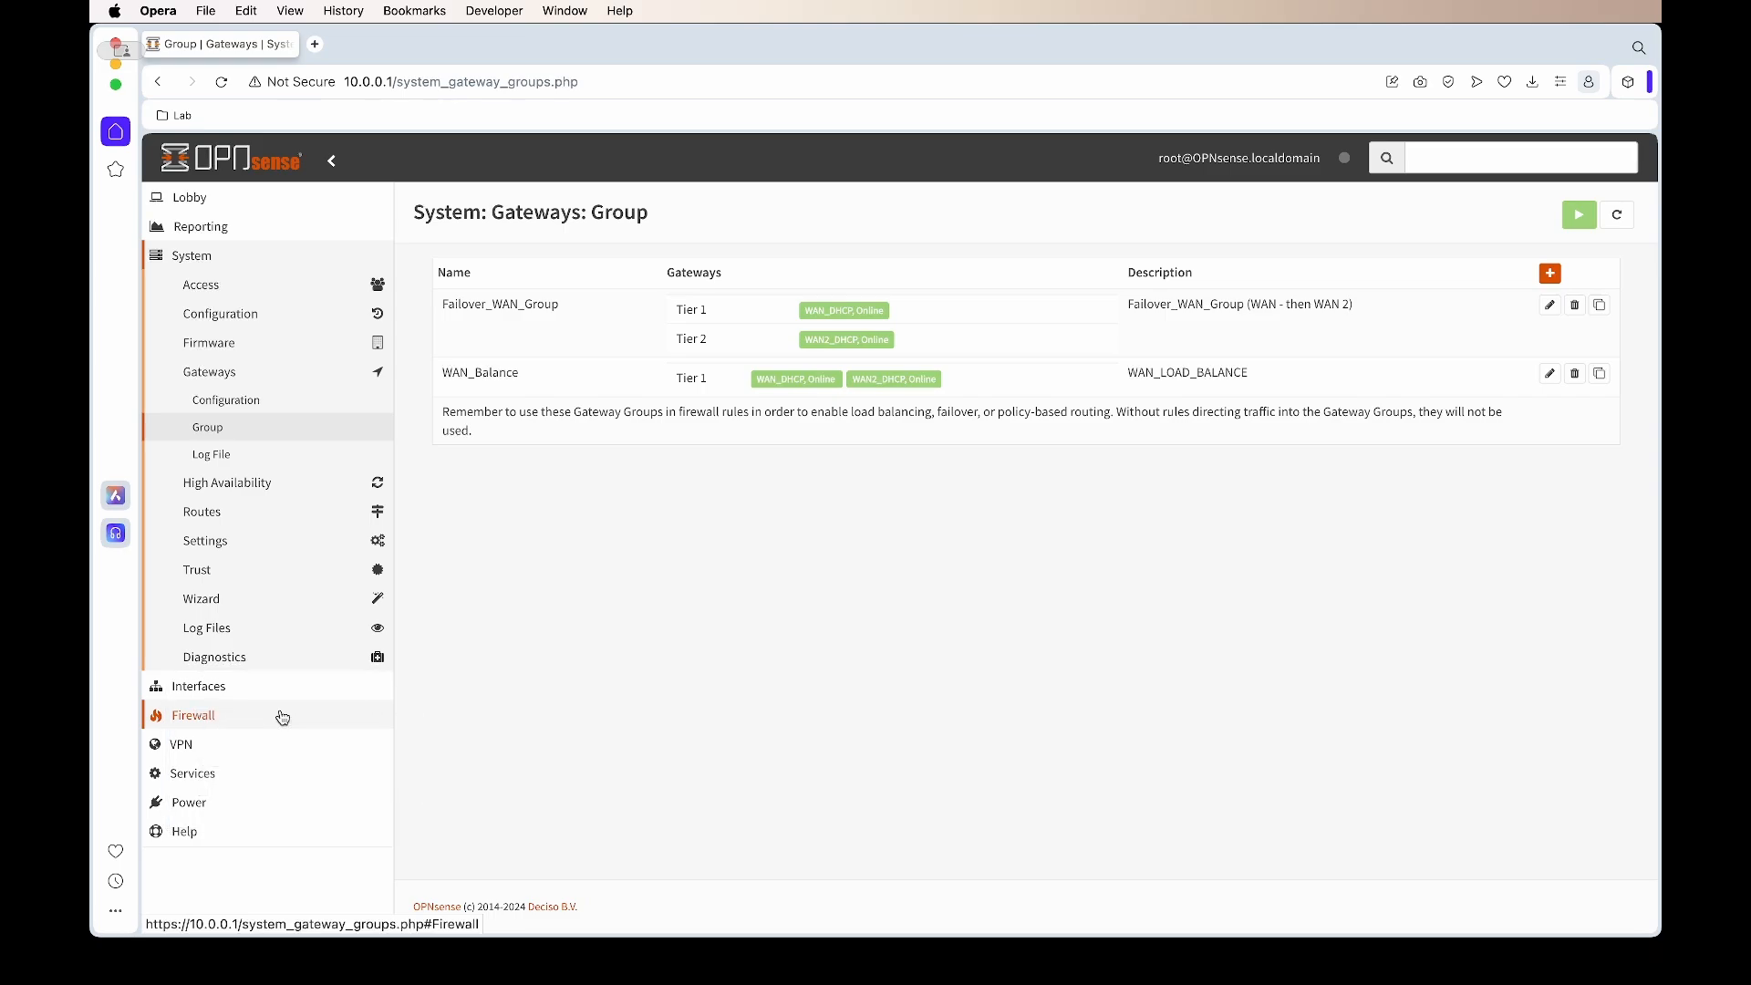
click(281, 717)
click(250, 489)
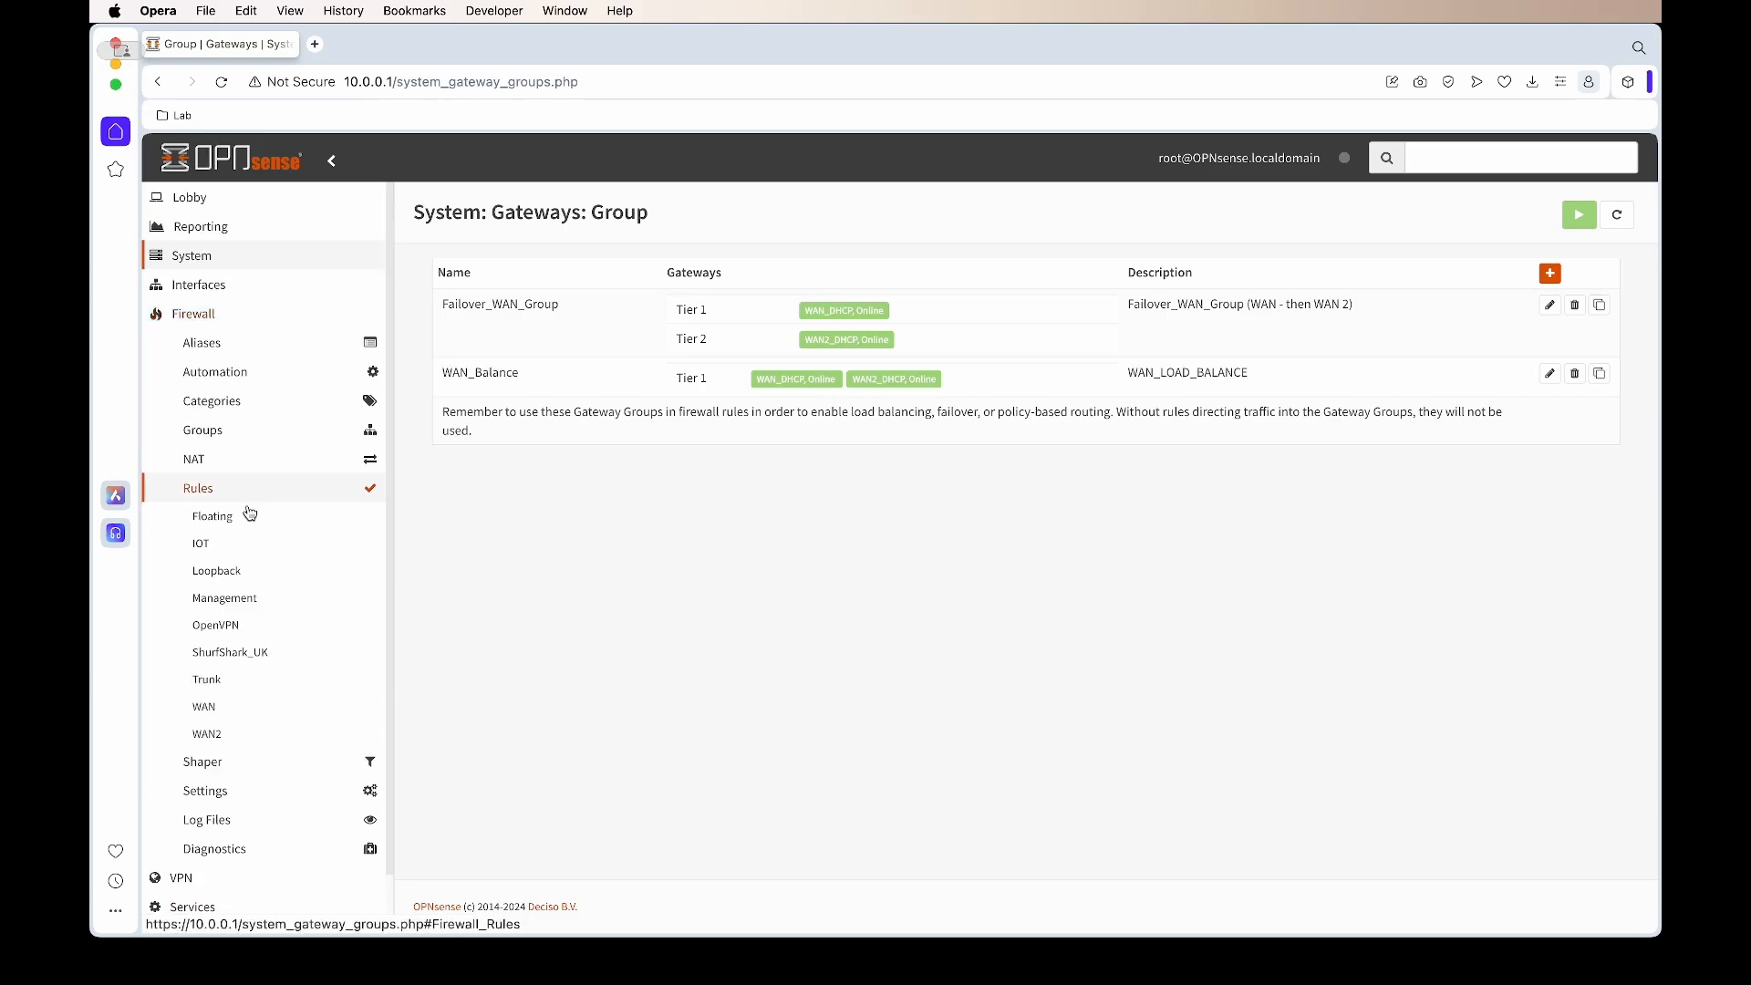
click(246, 611)
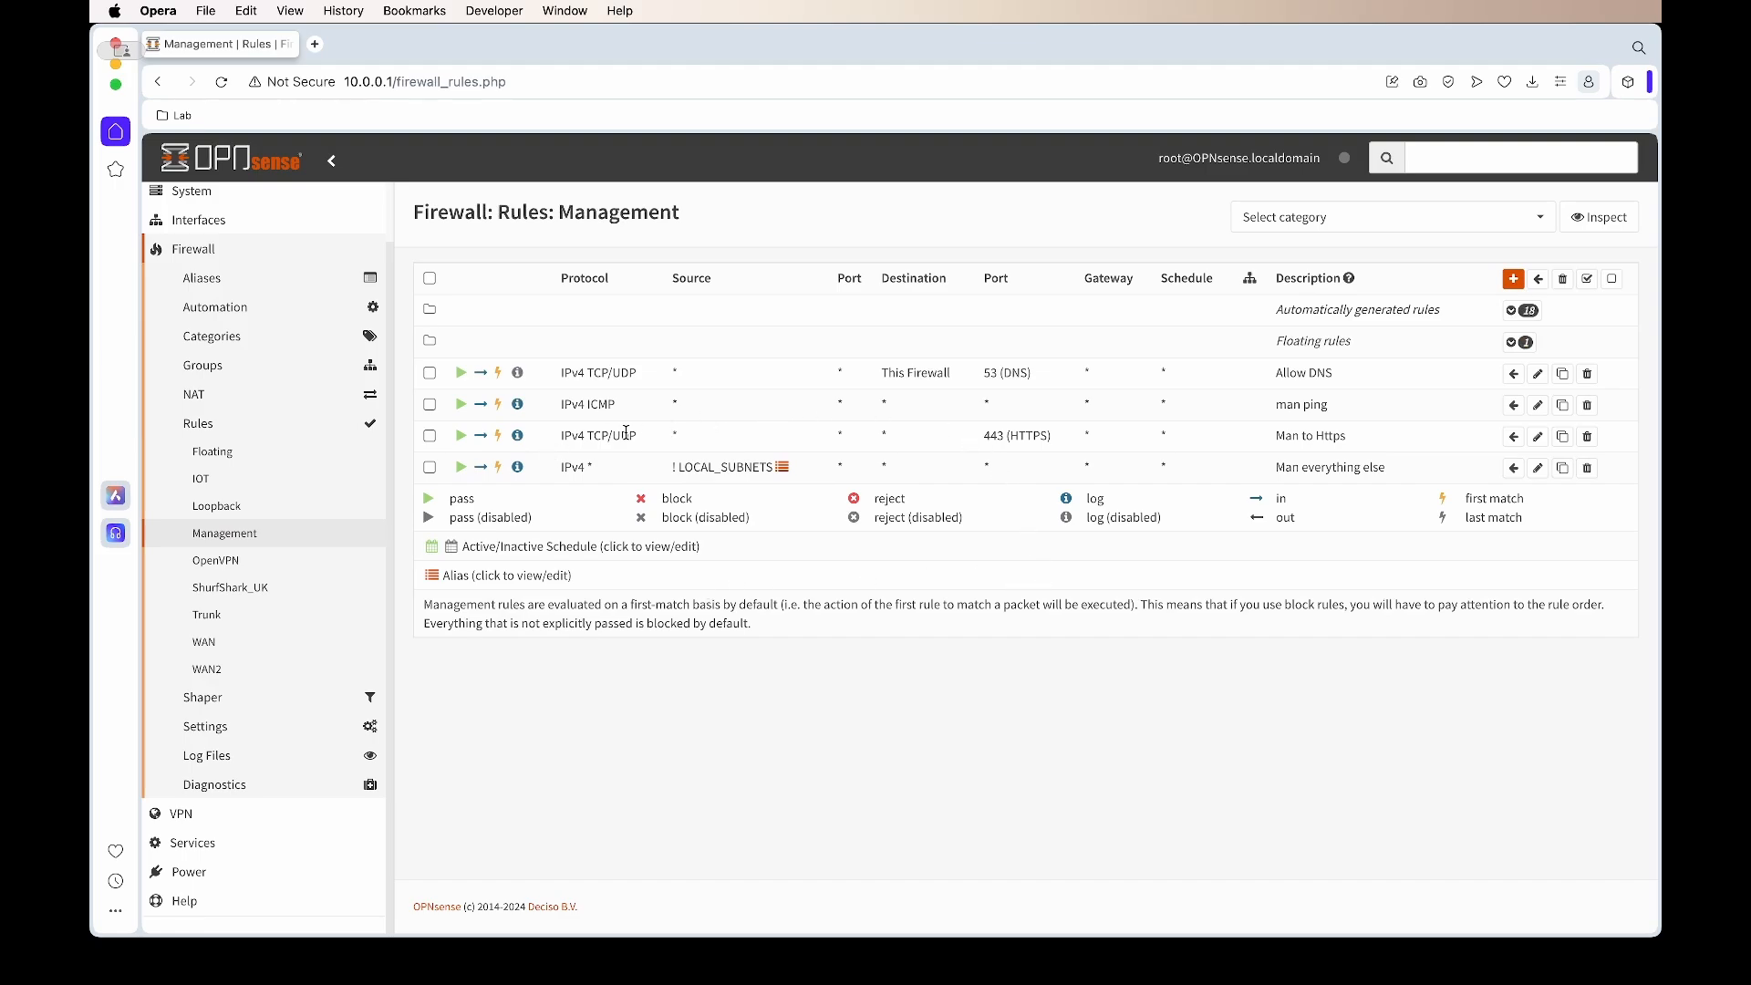
Route Man to Https through Failover_WAN_Group, describe it 'Man to Https - failover', and save
triple_click(1021, 438)
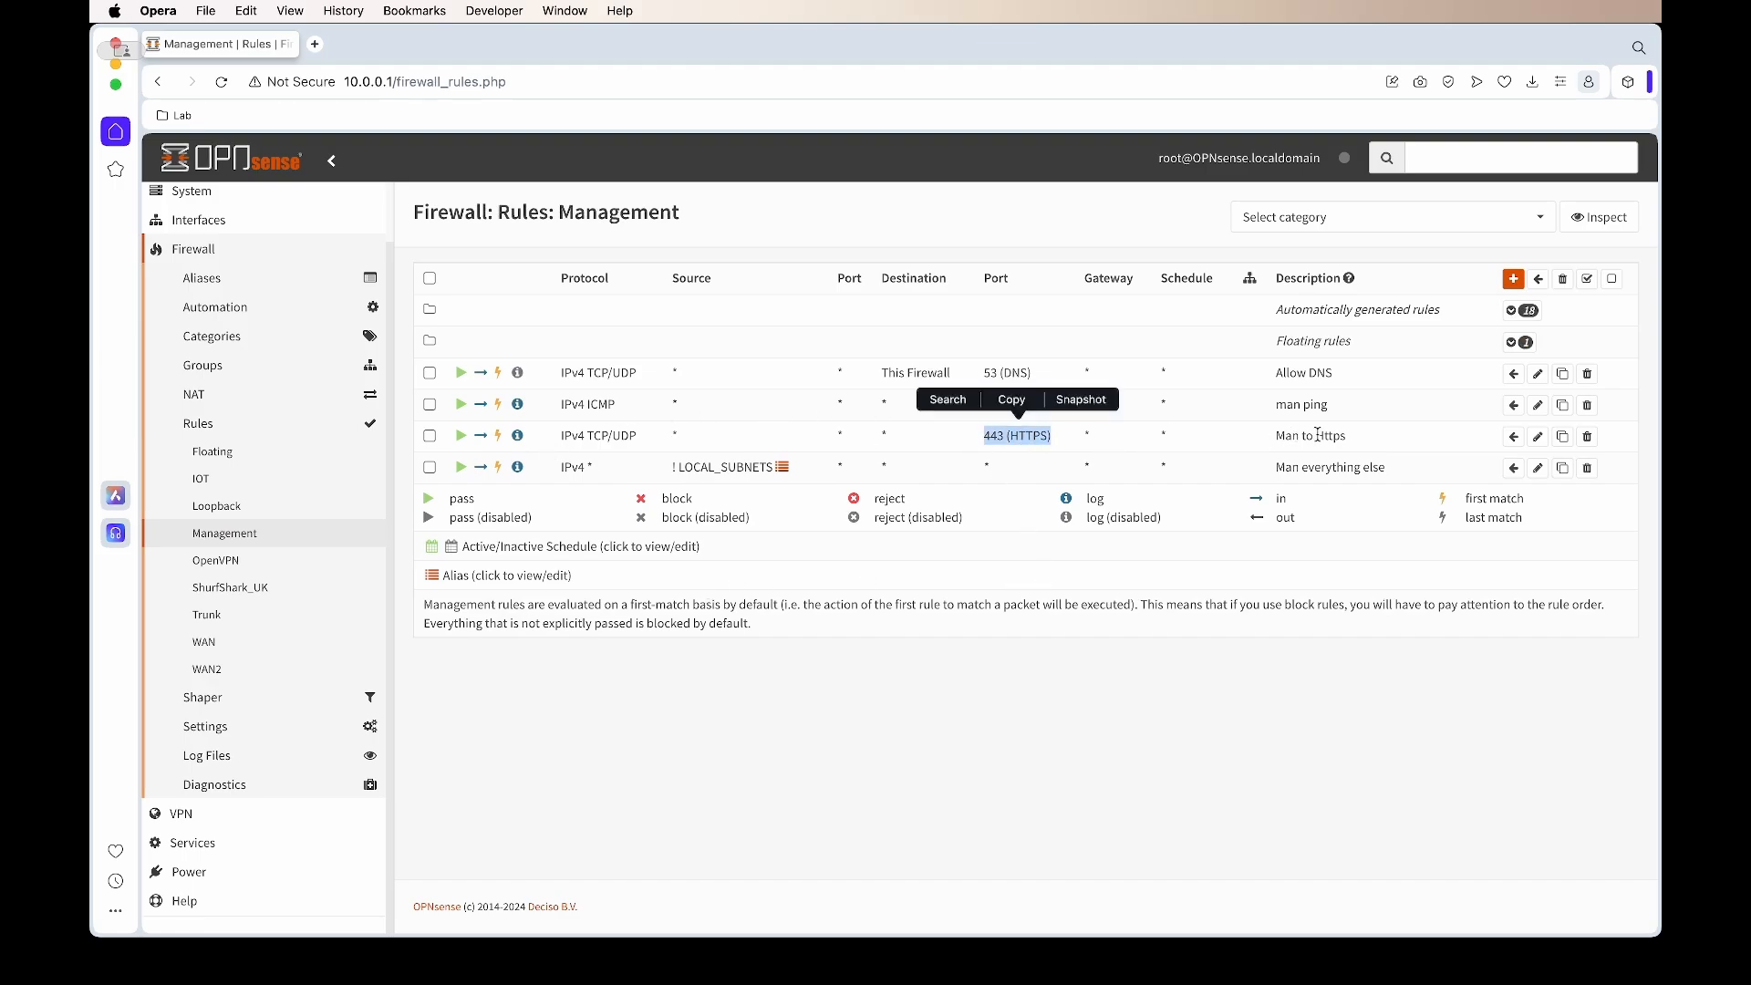
click(1538, 436)
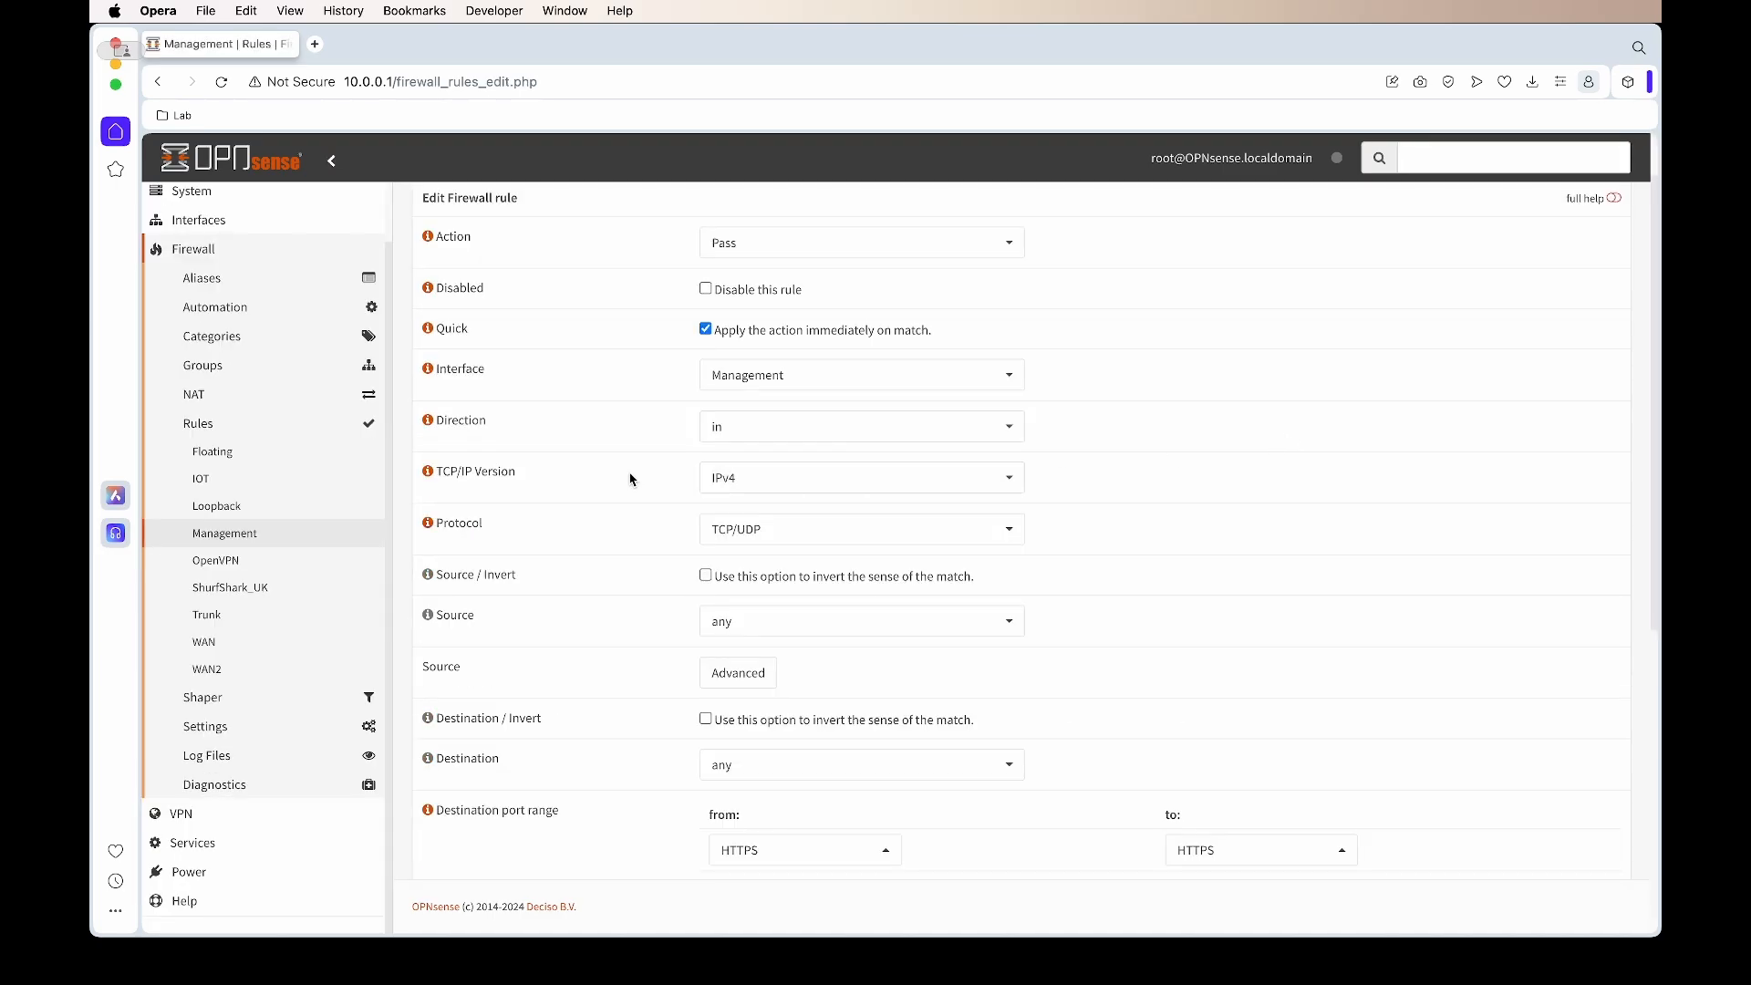
scroll(629, 478, down, 5)
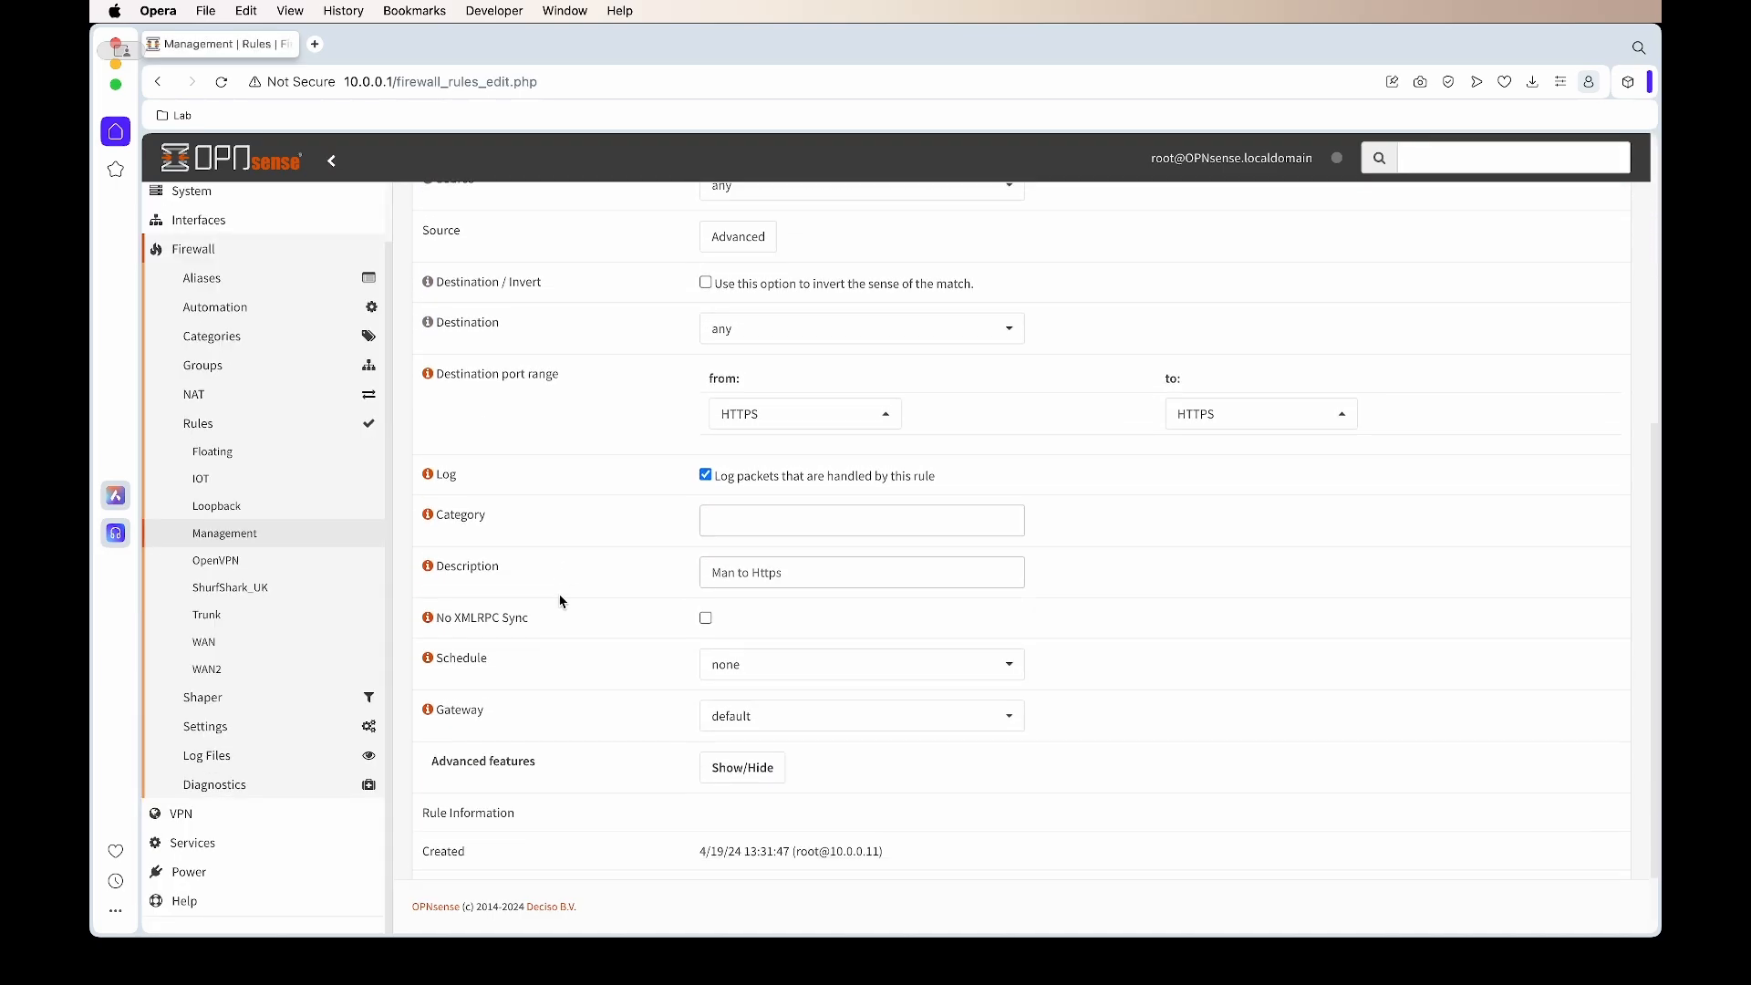
scroll(1302, 556, down, 2)
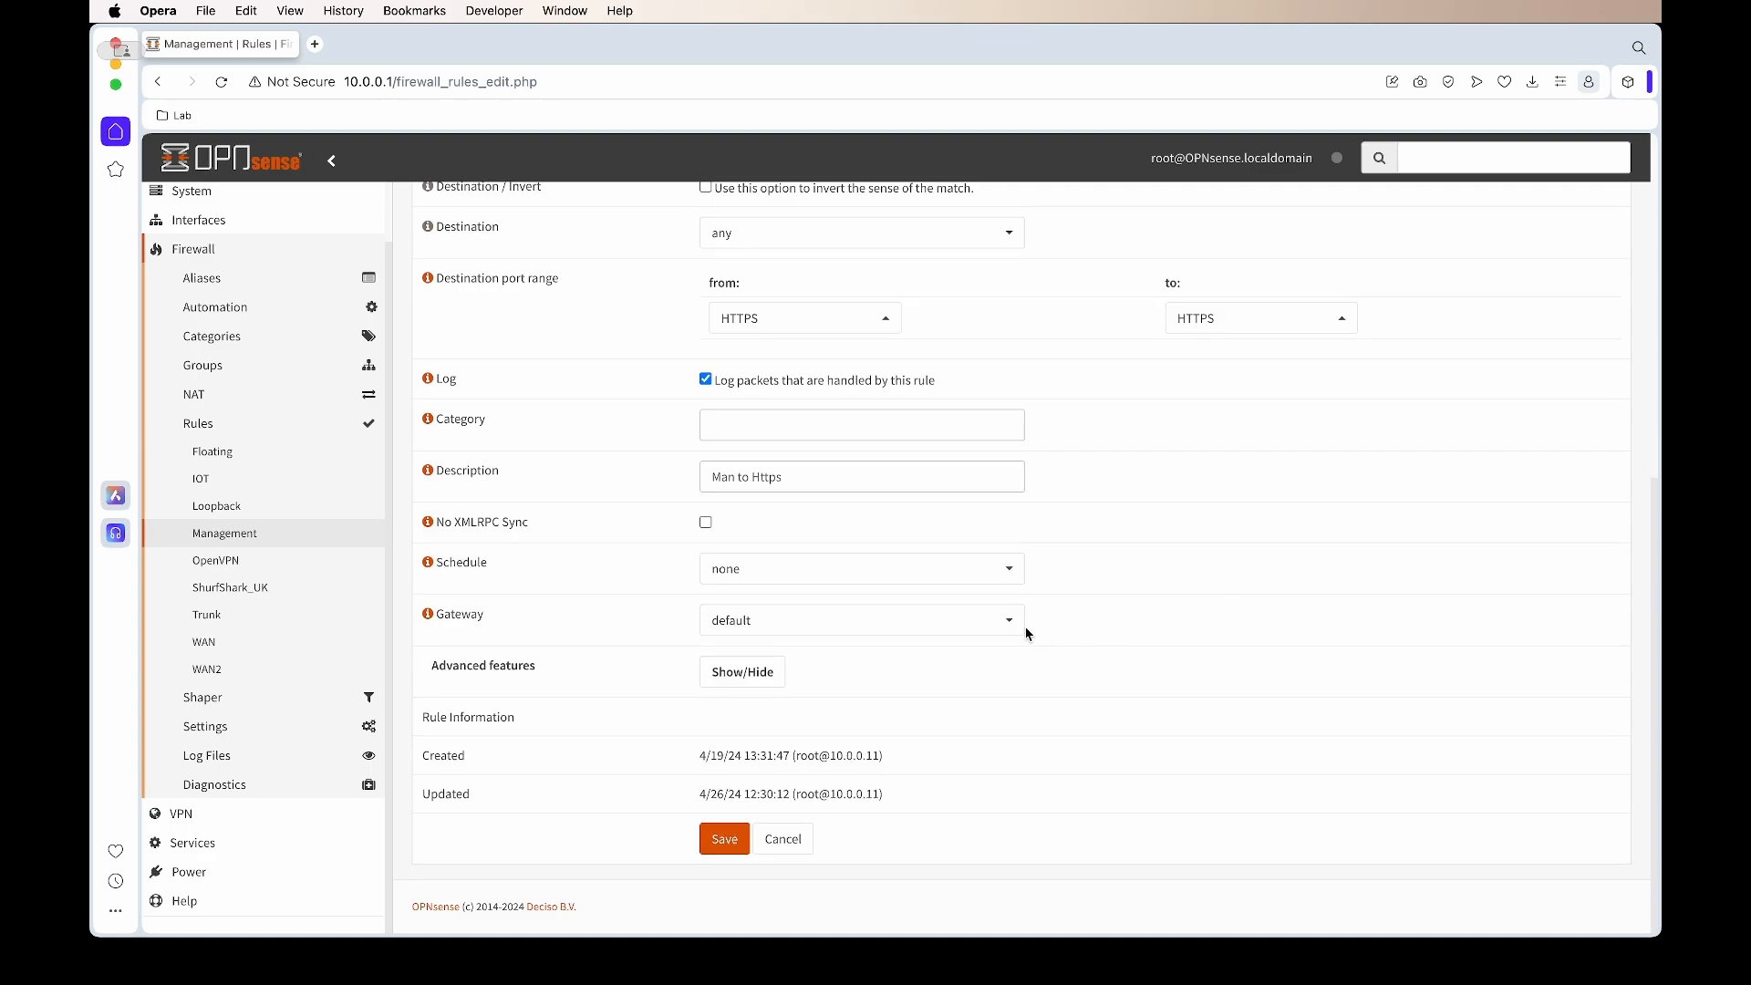
click(1017, 626)
scroll(813, 730, down, 1)
scroll(814, 729, down, 3)
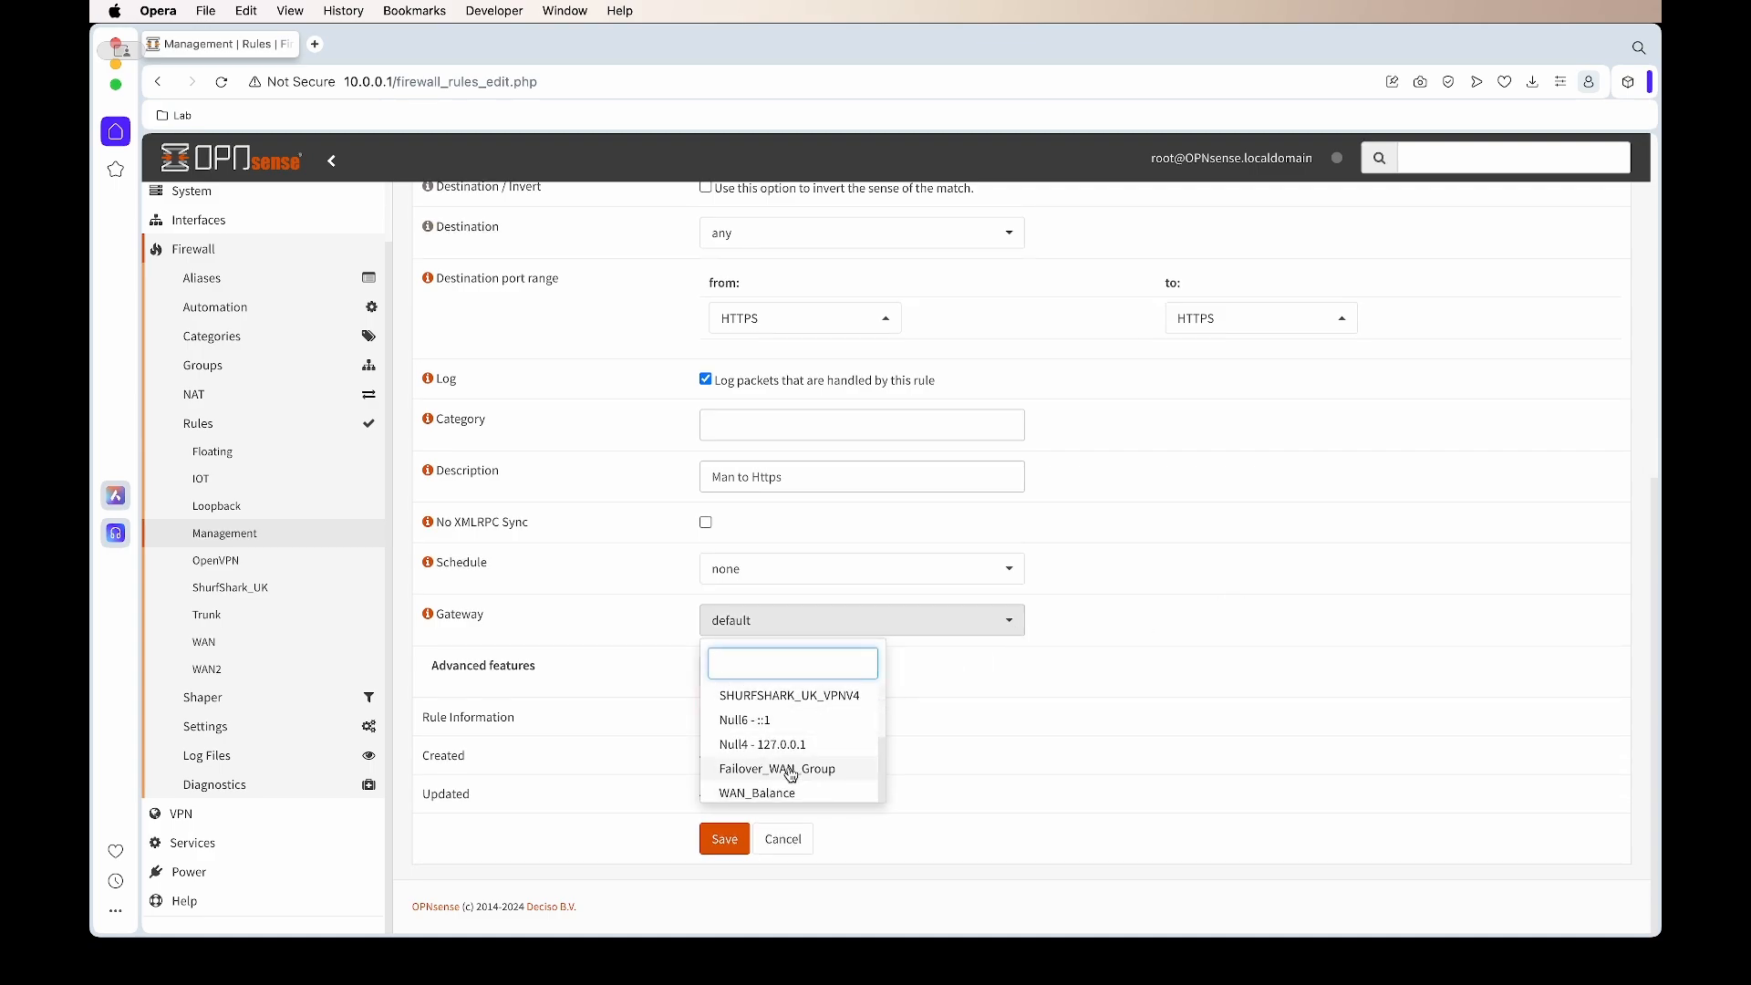
click(791, 771)
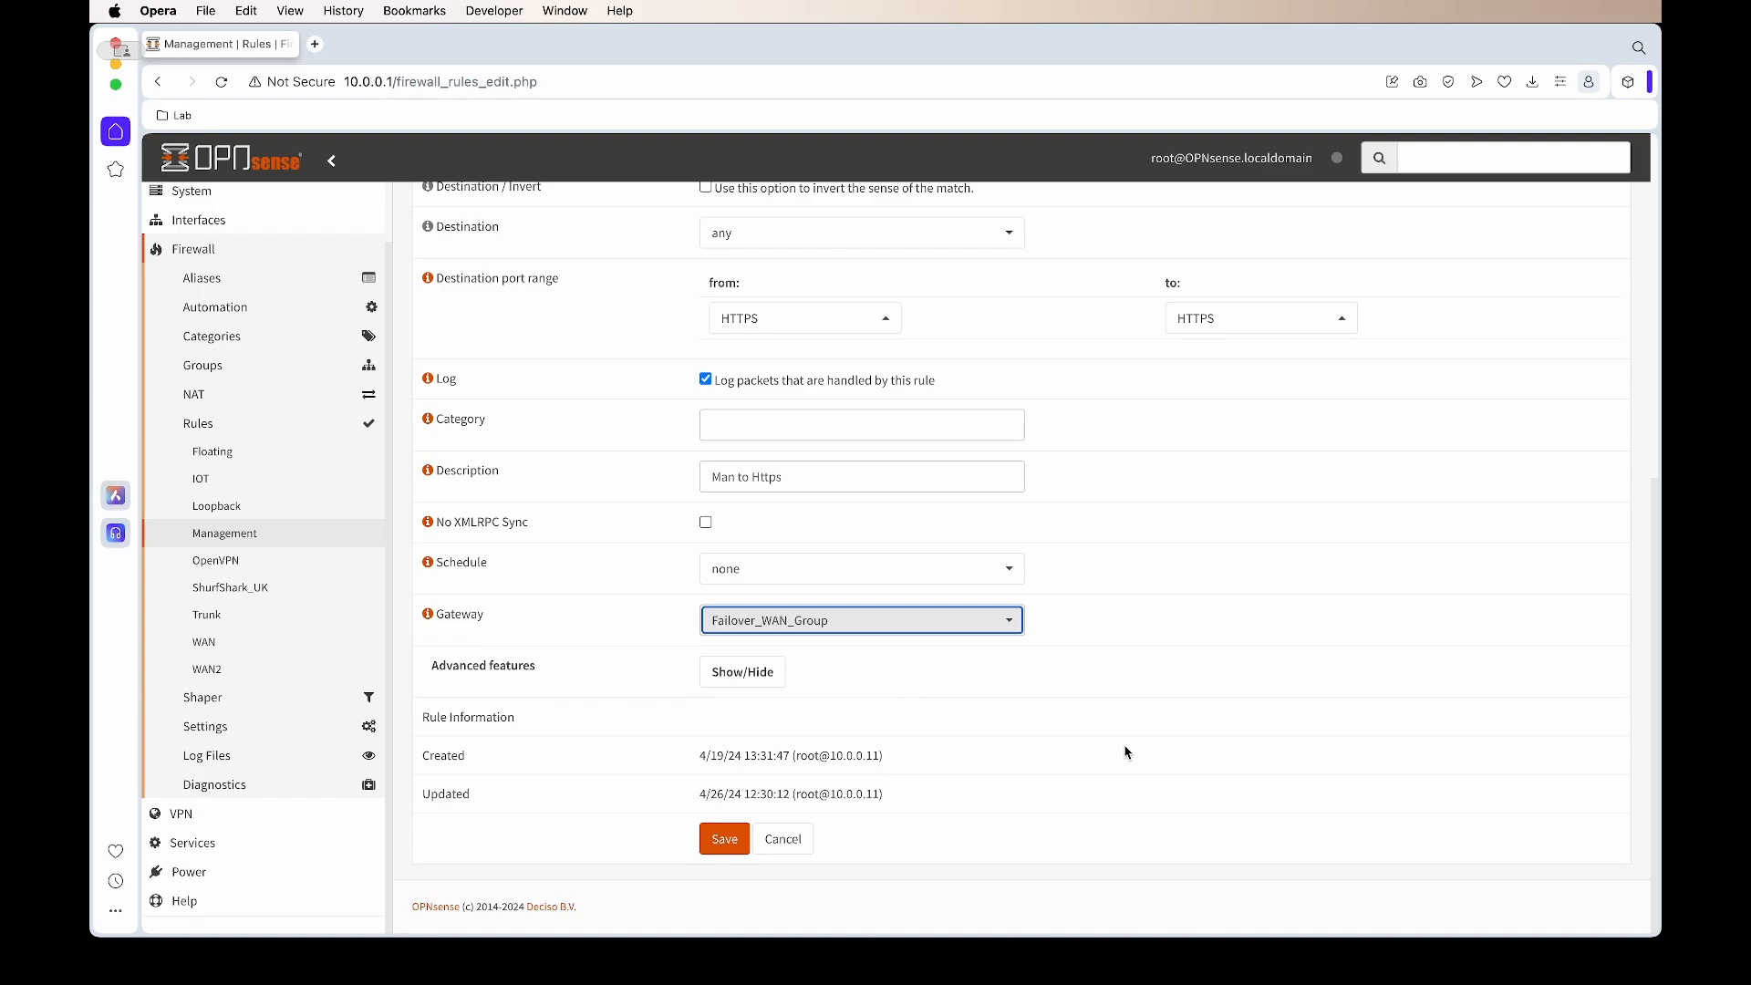
click(805, 471)
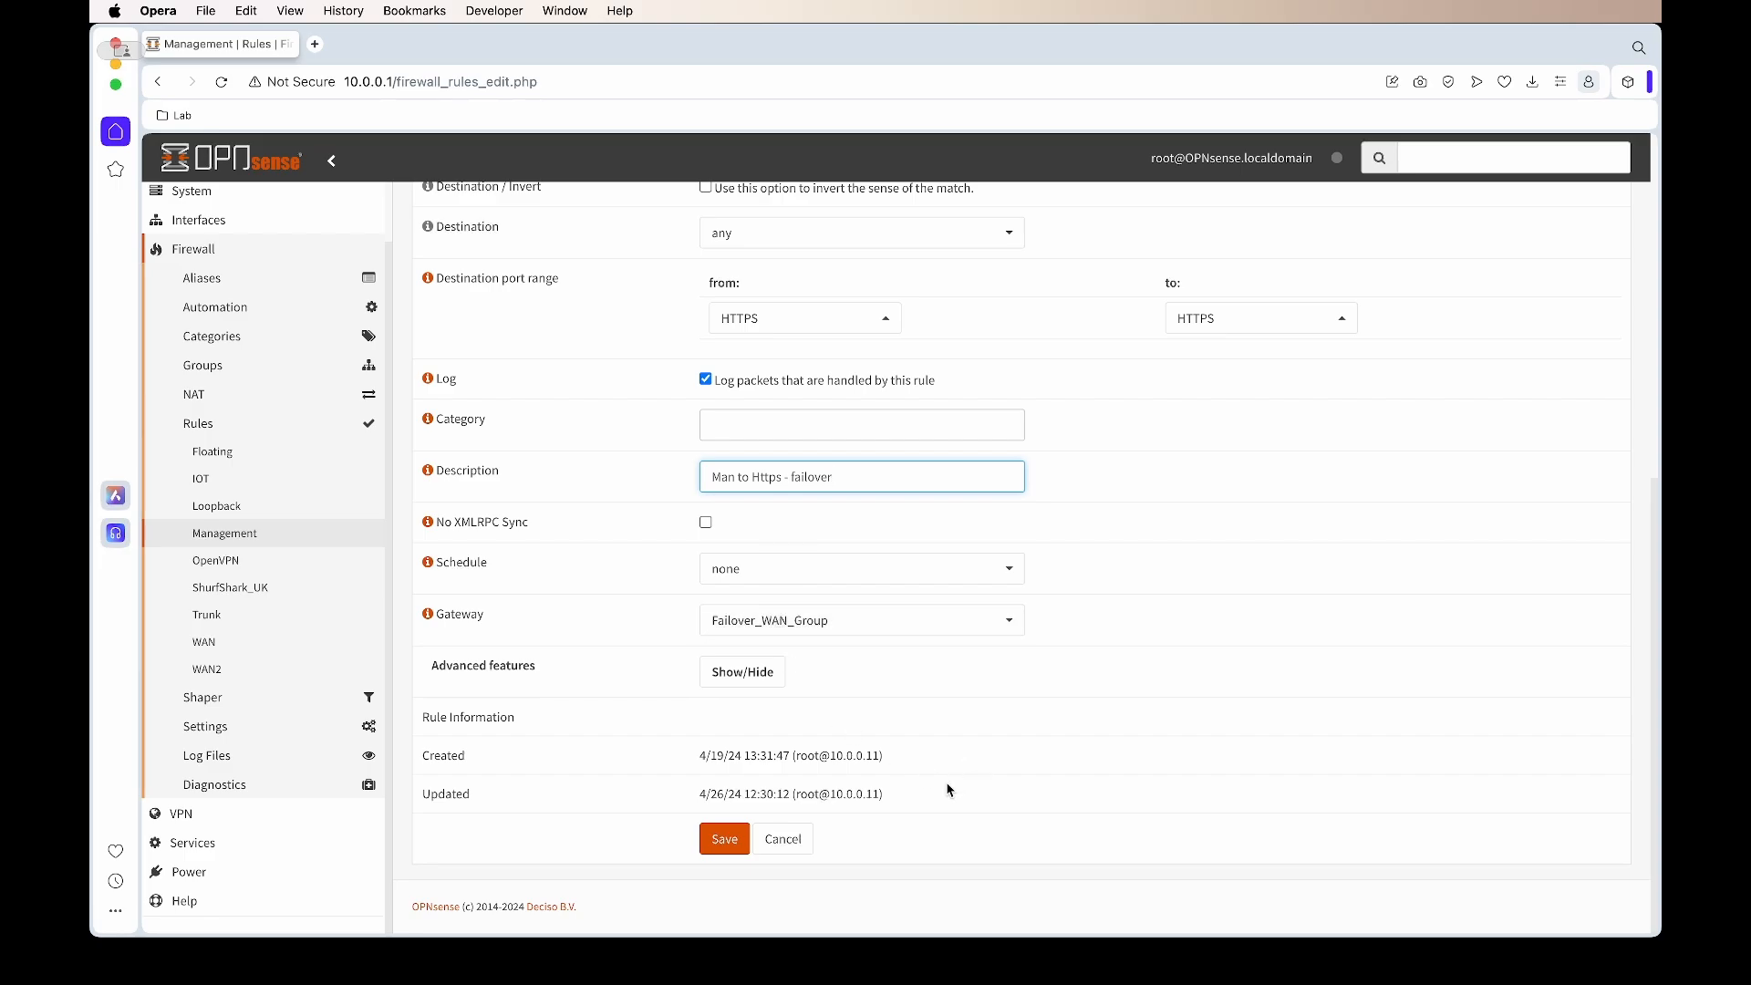
click(722, 840)
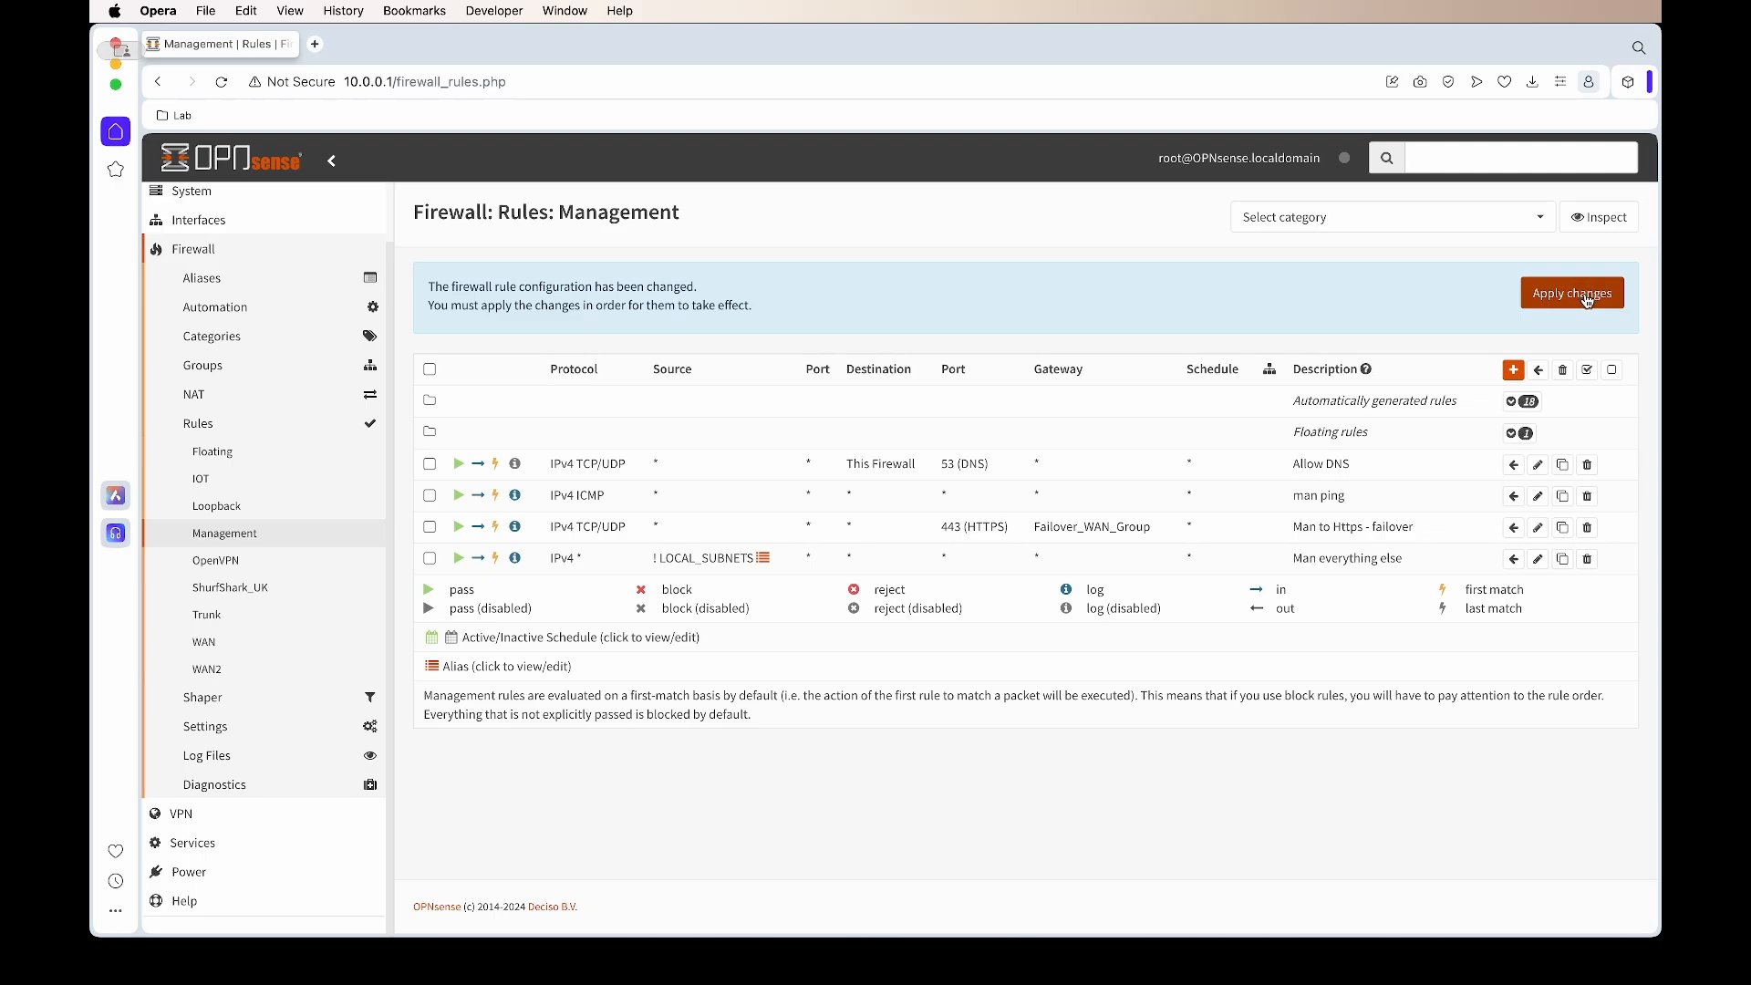
Apply the Management rule changes and open the Lobby dashboard in a new tab
click(1588, 301)
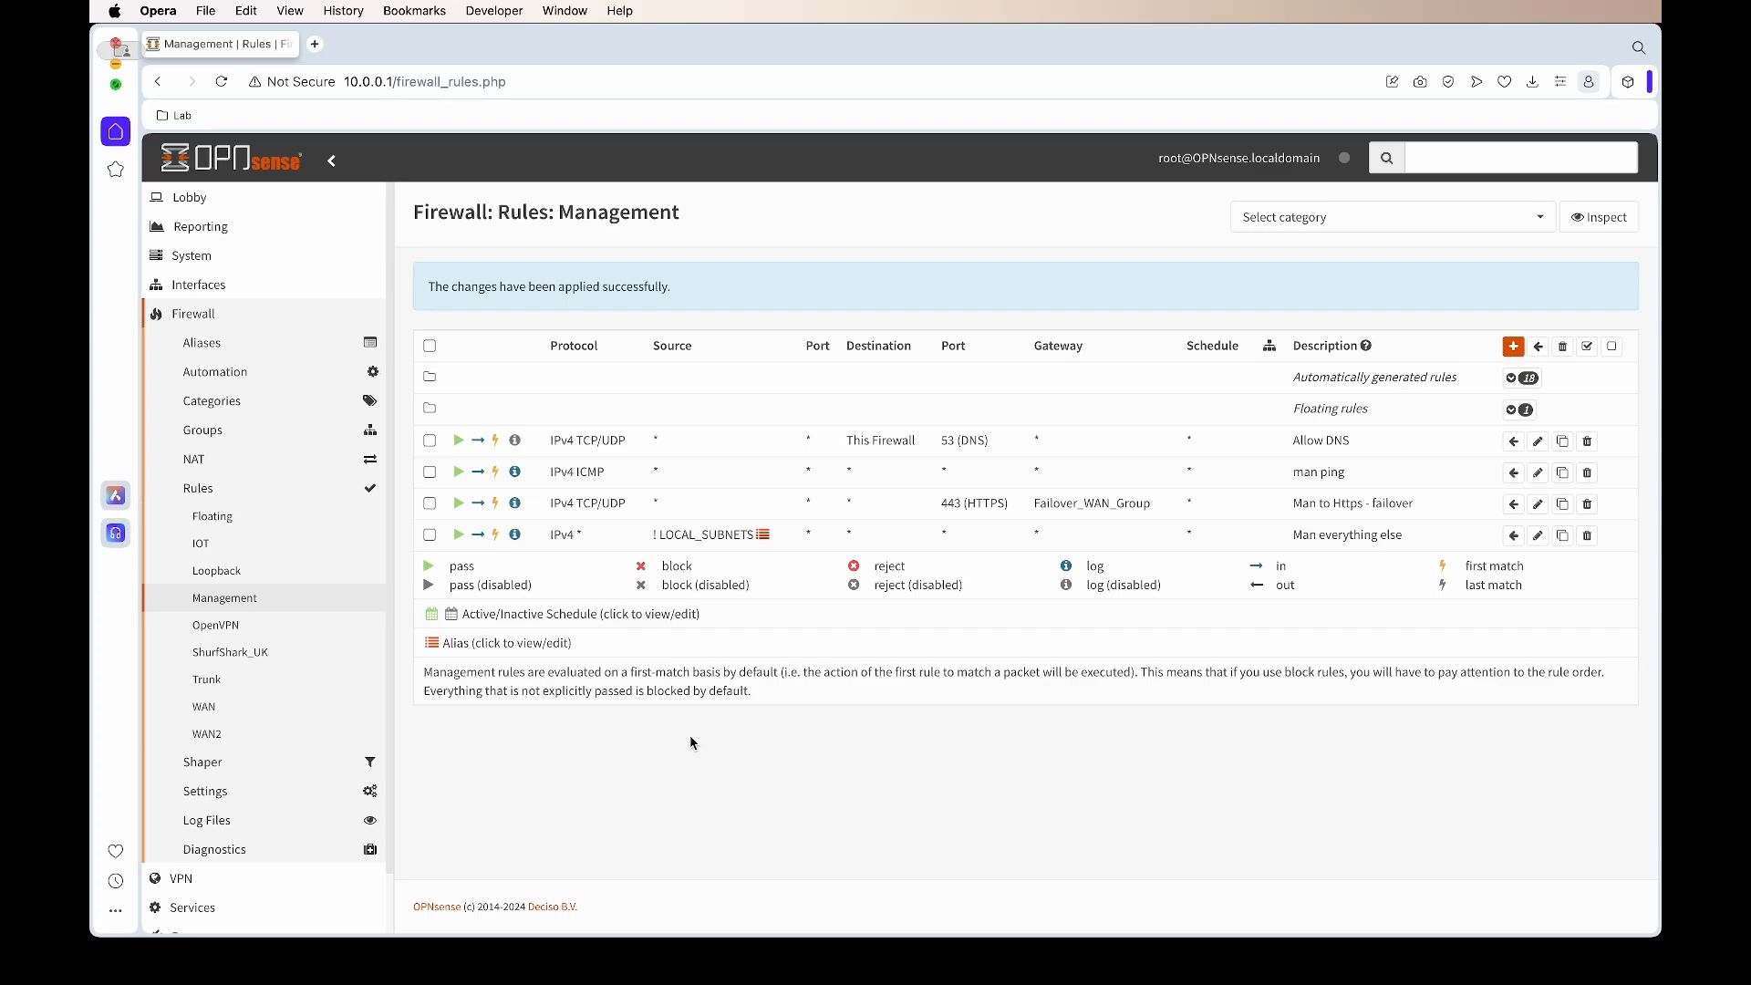
click(190, 197)
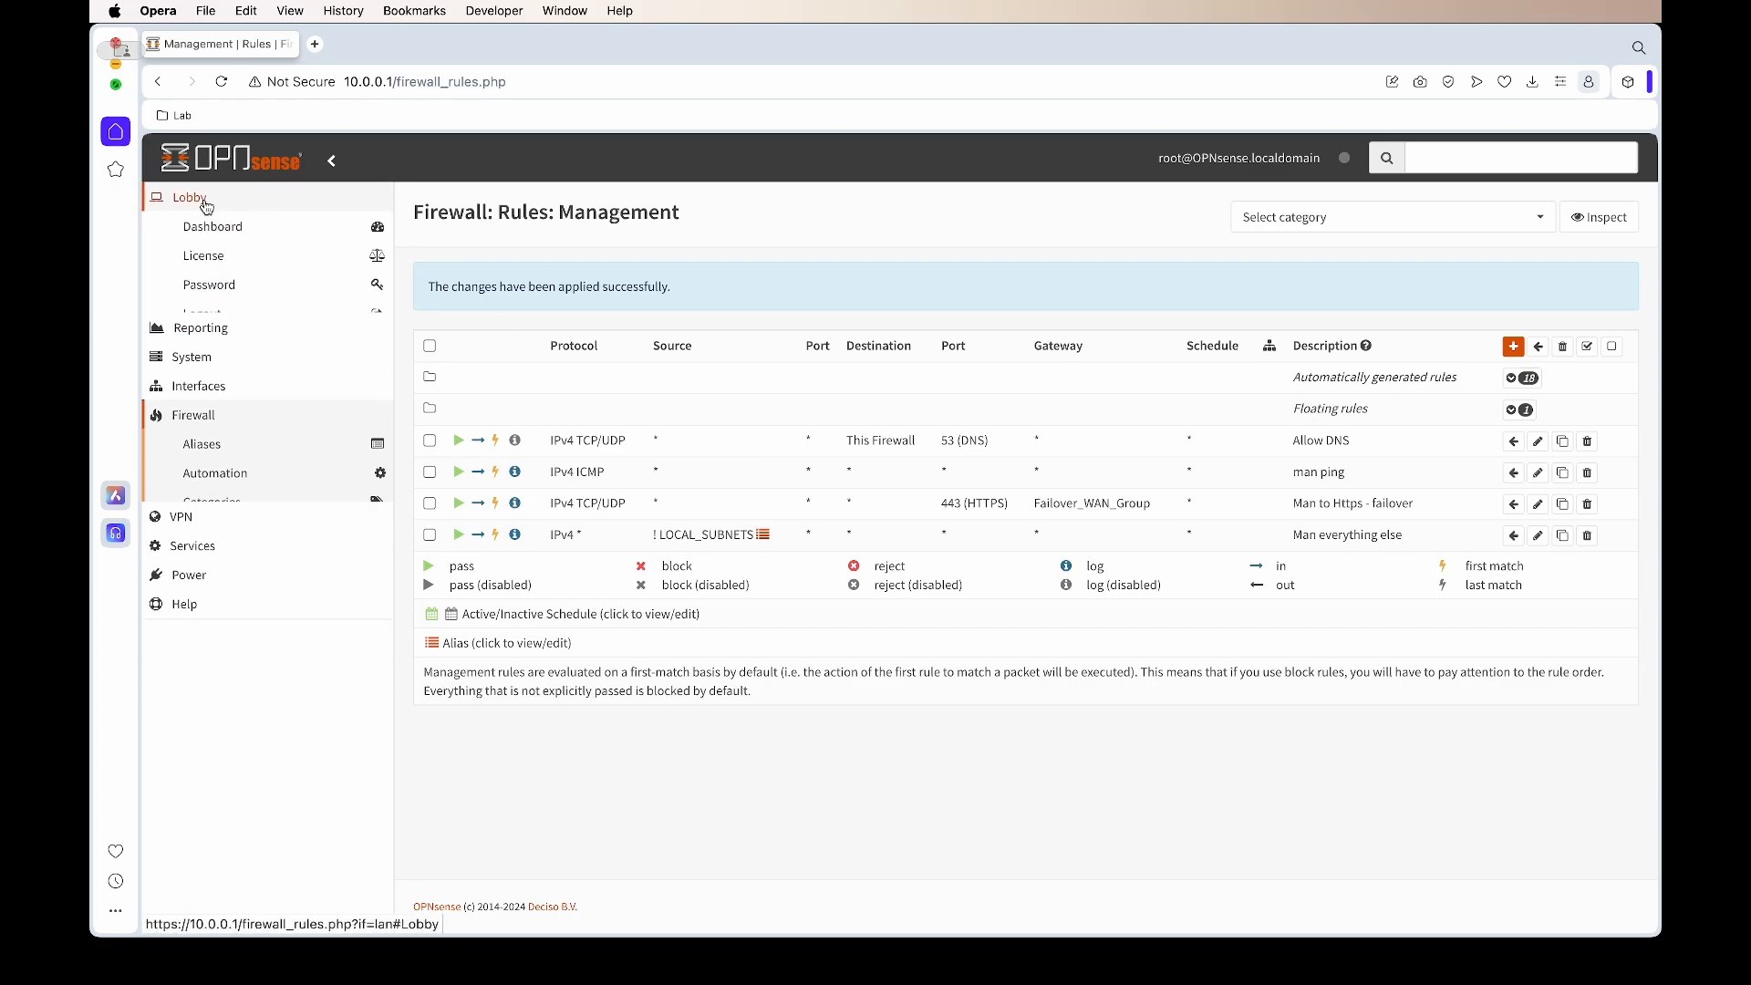
super+click(208, 232)
click(356, 47)
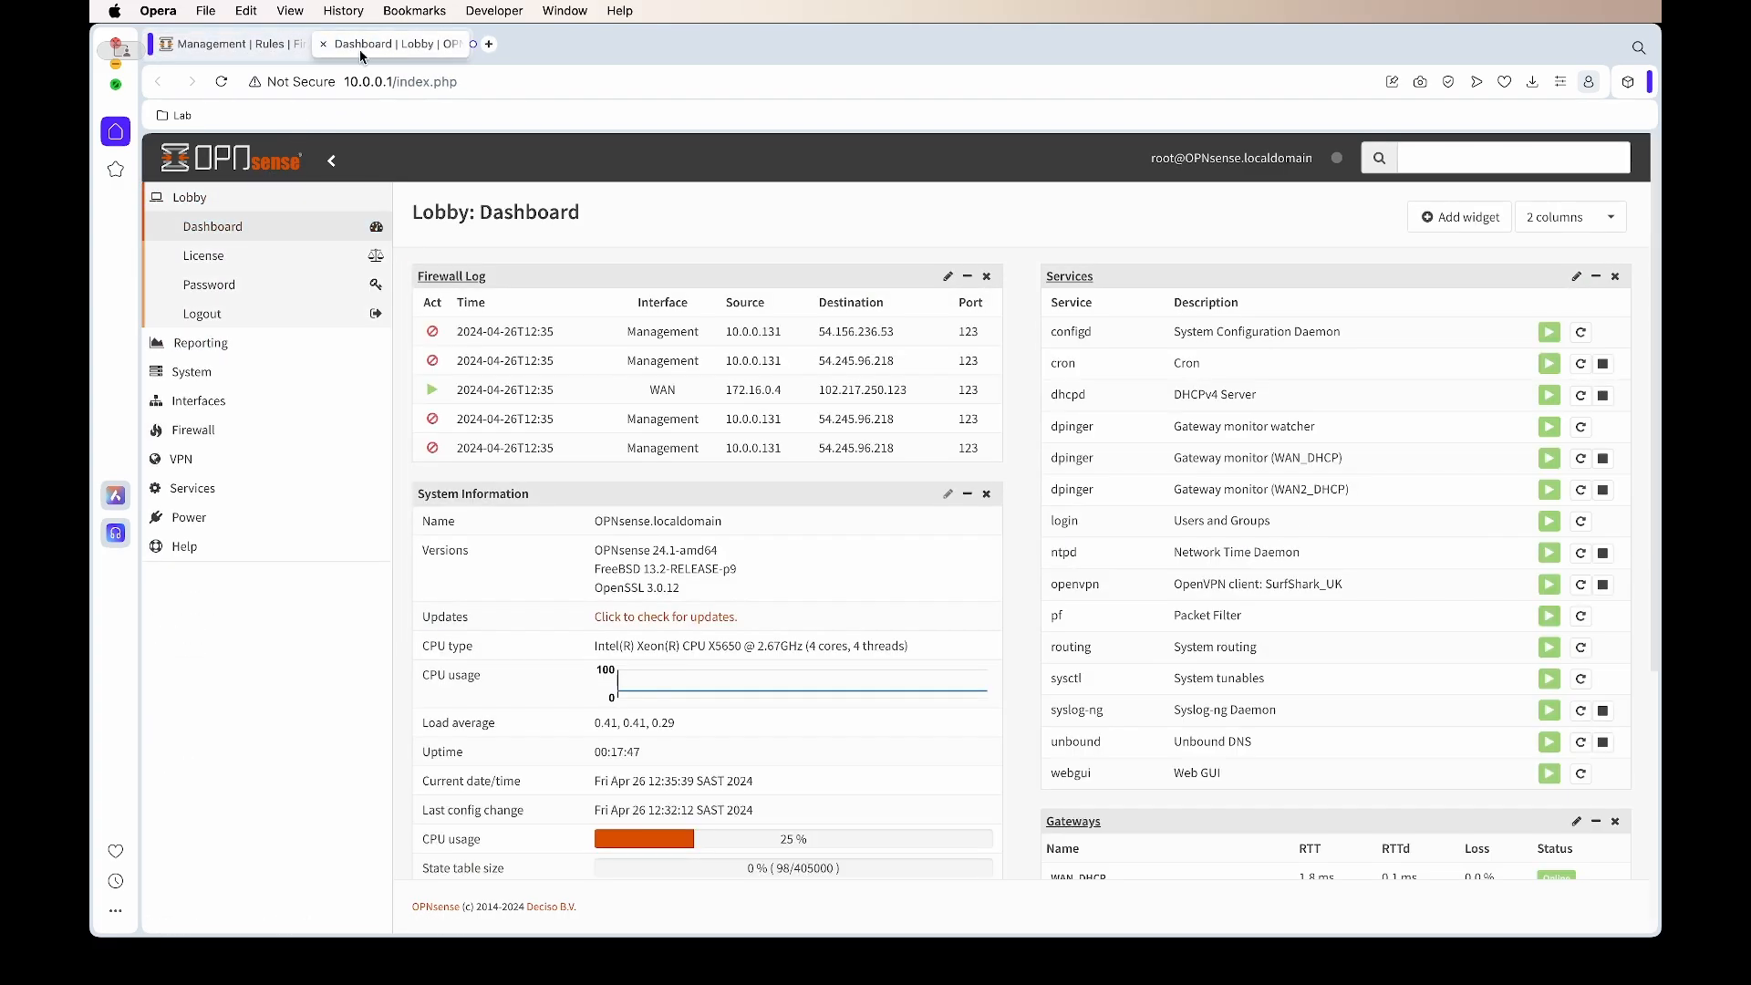
Move the Gateways widget higher on the dashboard
scroll(1010, 393, down, 1)
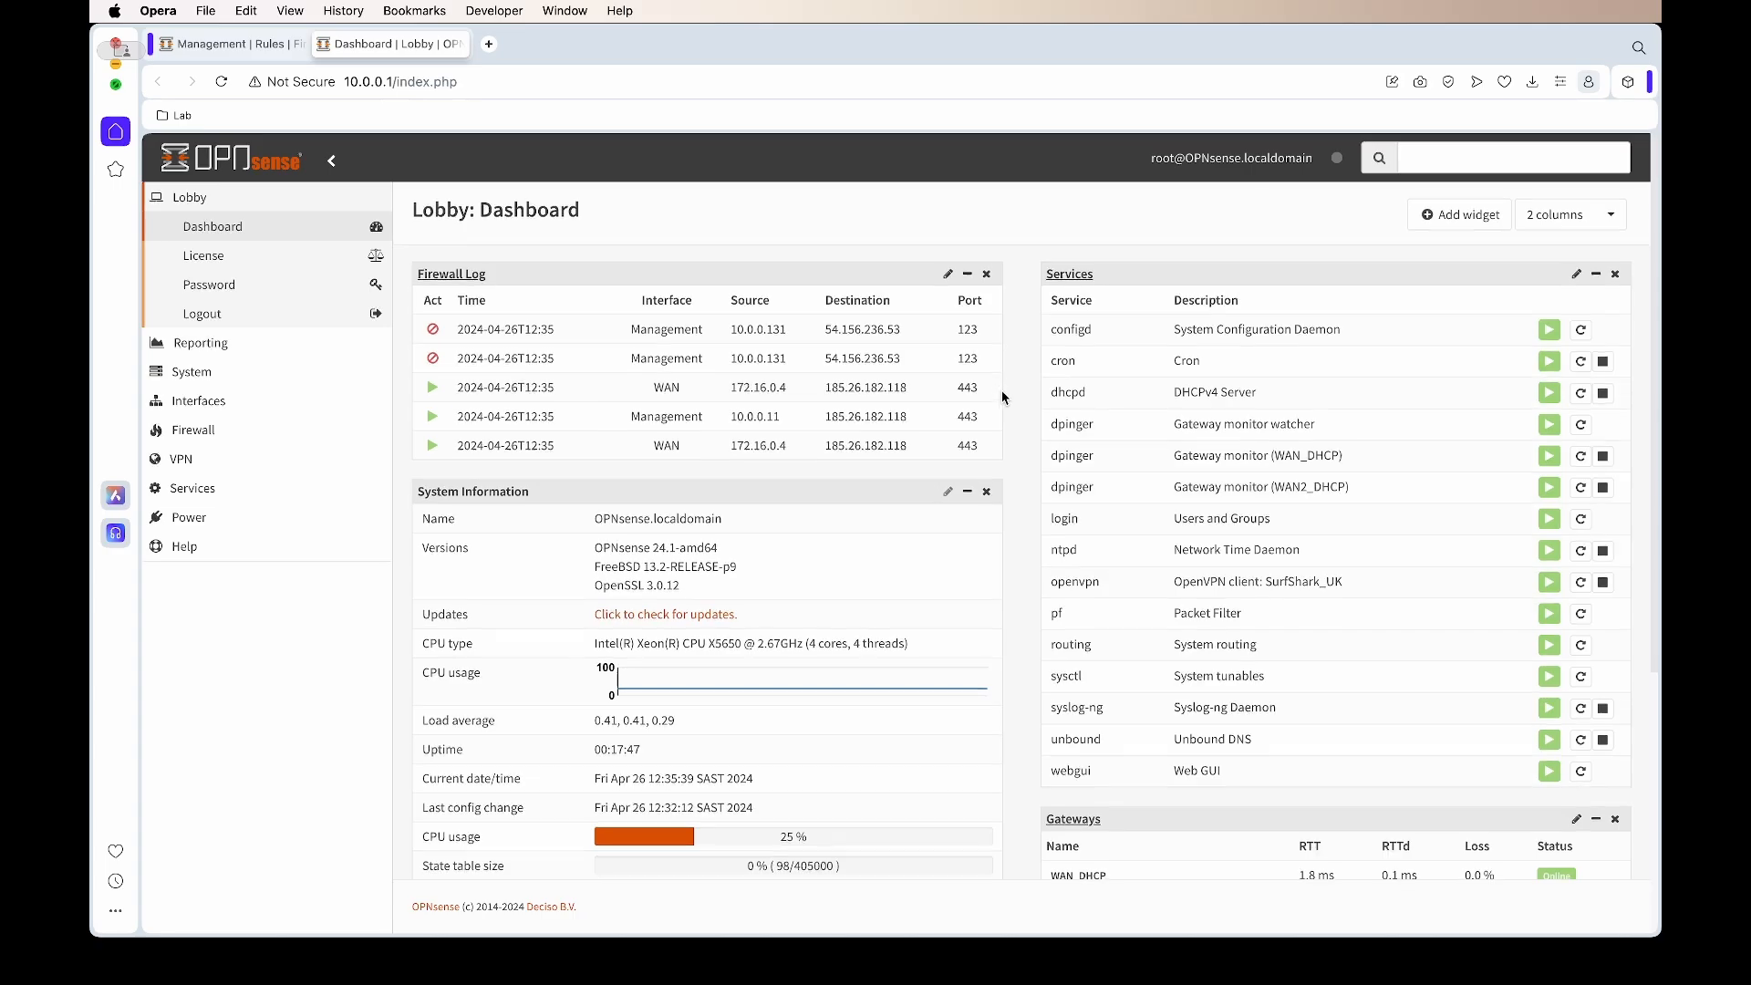
scroll(1014, 474, down, 1)
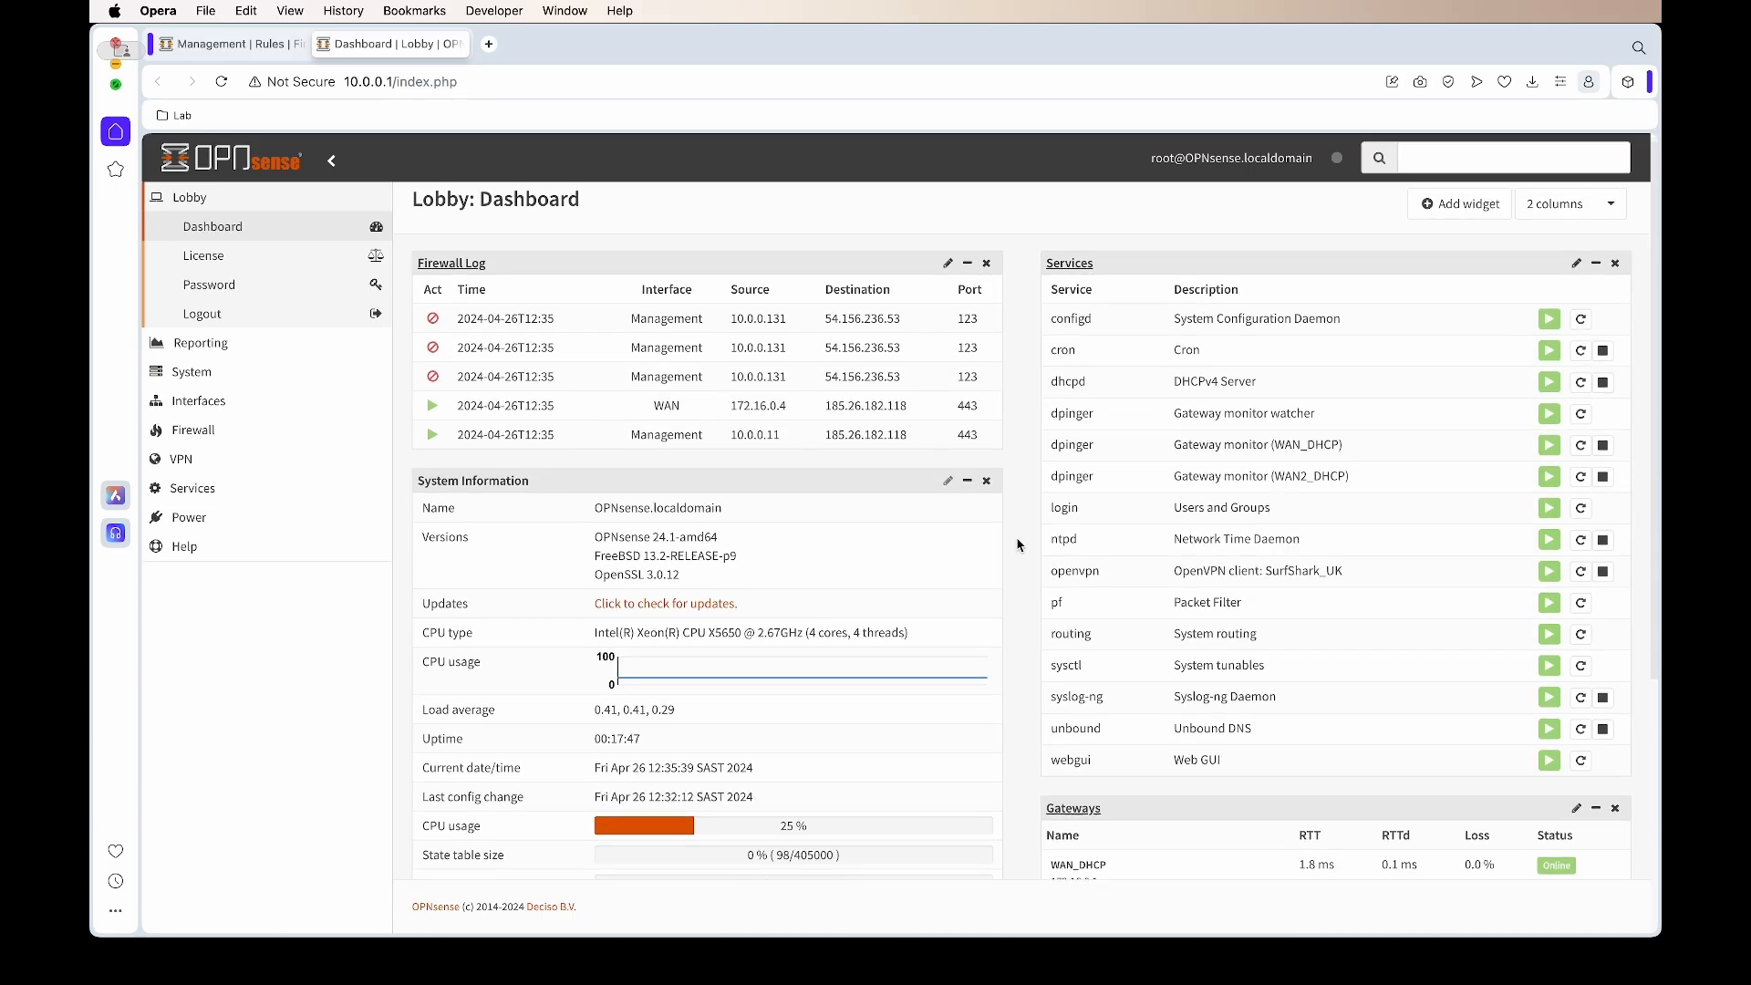
scroll(1012, 547, down, 1)
scroll(1022, 514, up, 1)
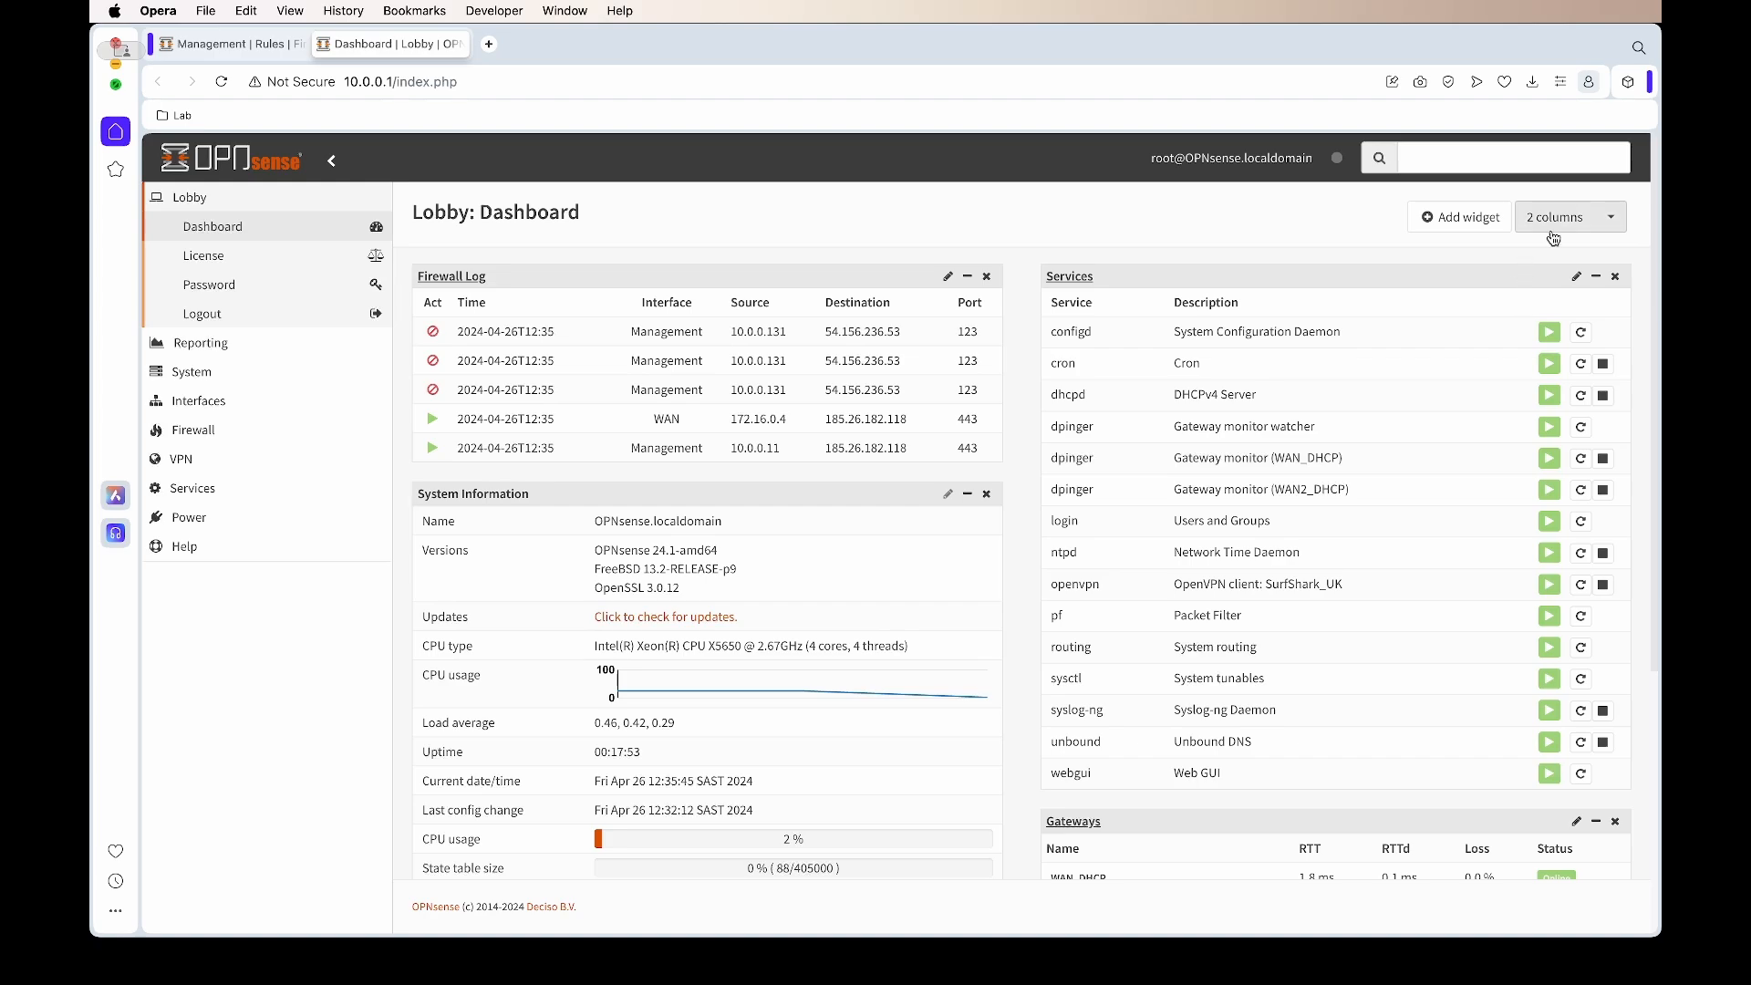
drag(1535, 822, 1058, 313)
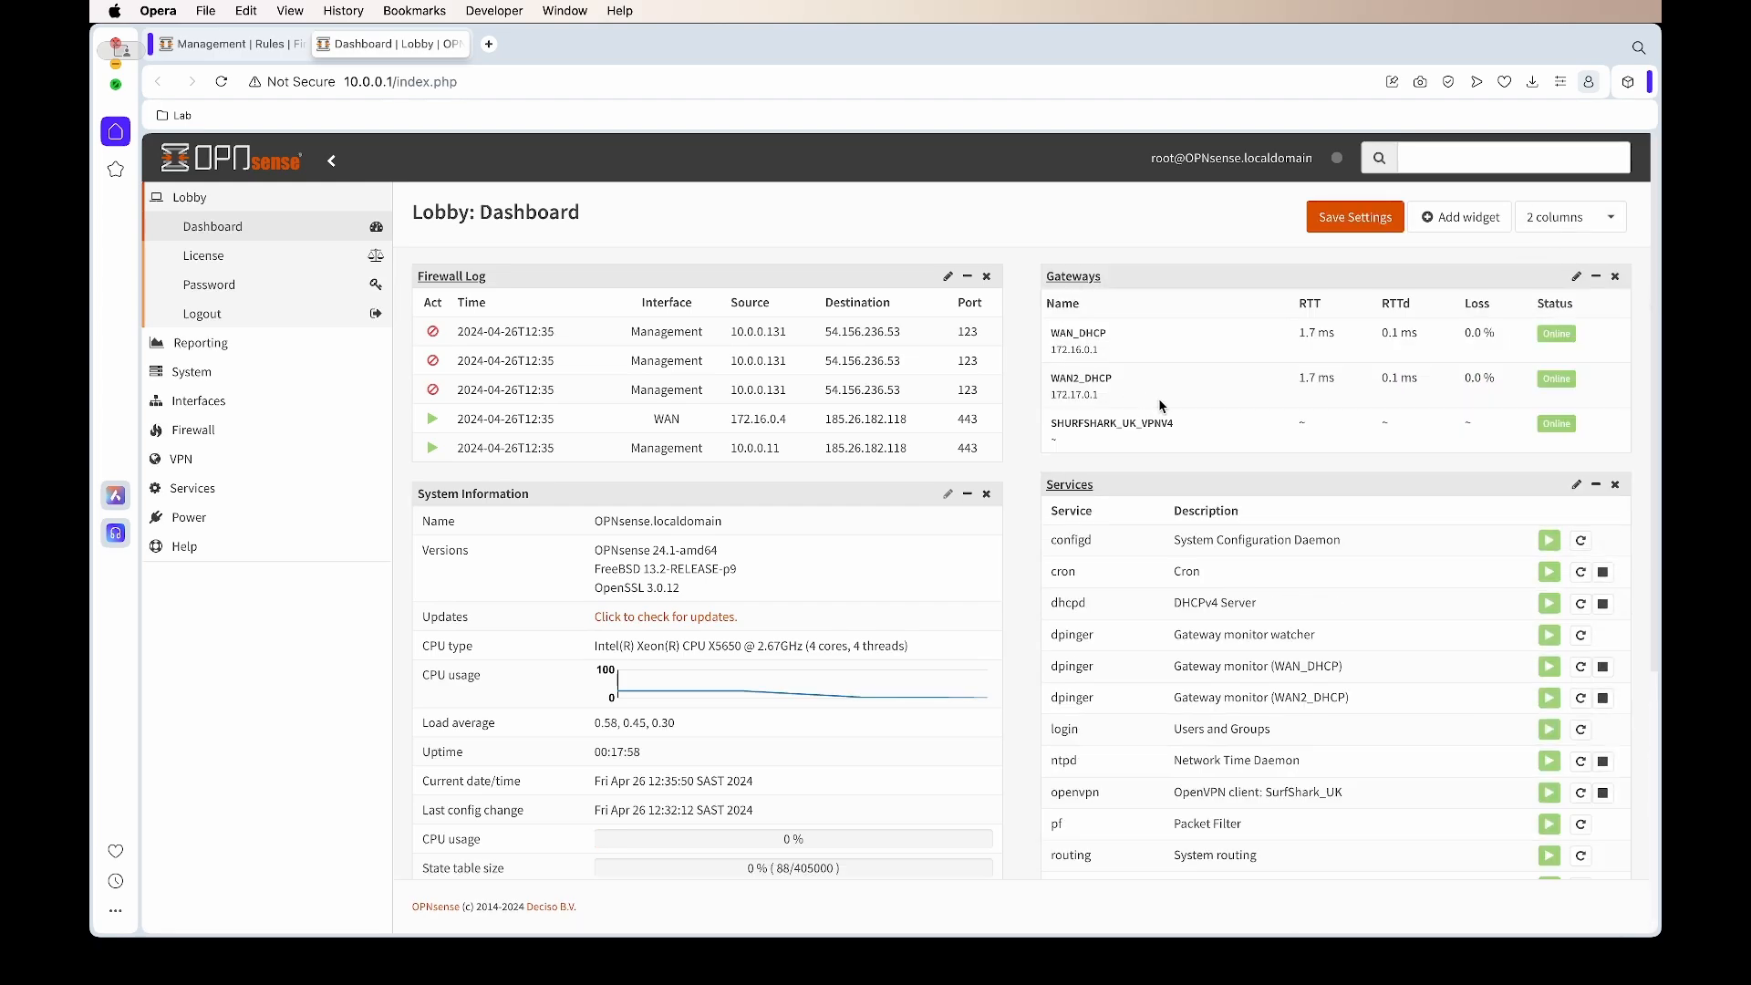
Search for 'test' in a new tab, then inspect the fresh port 443 WAN entries in the firewall log
click(488, 44)
text(test)
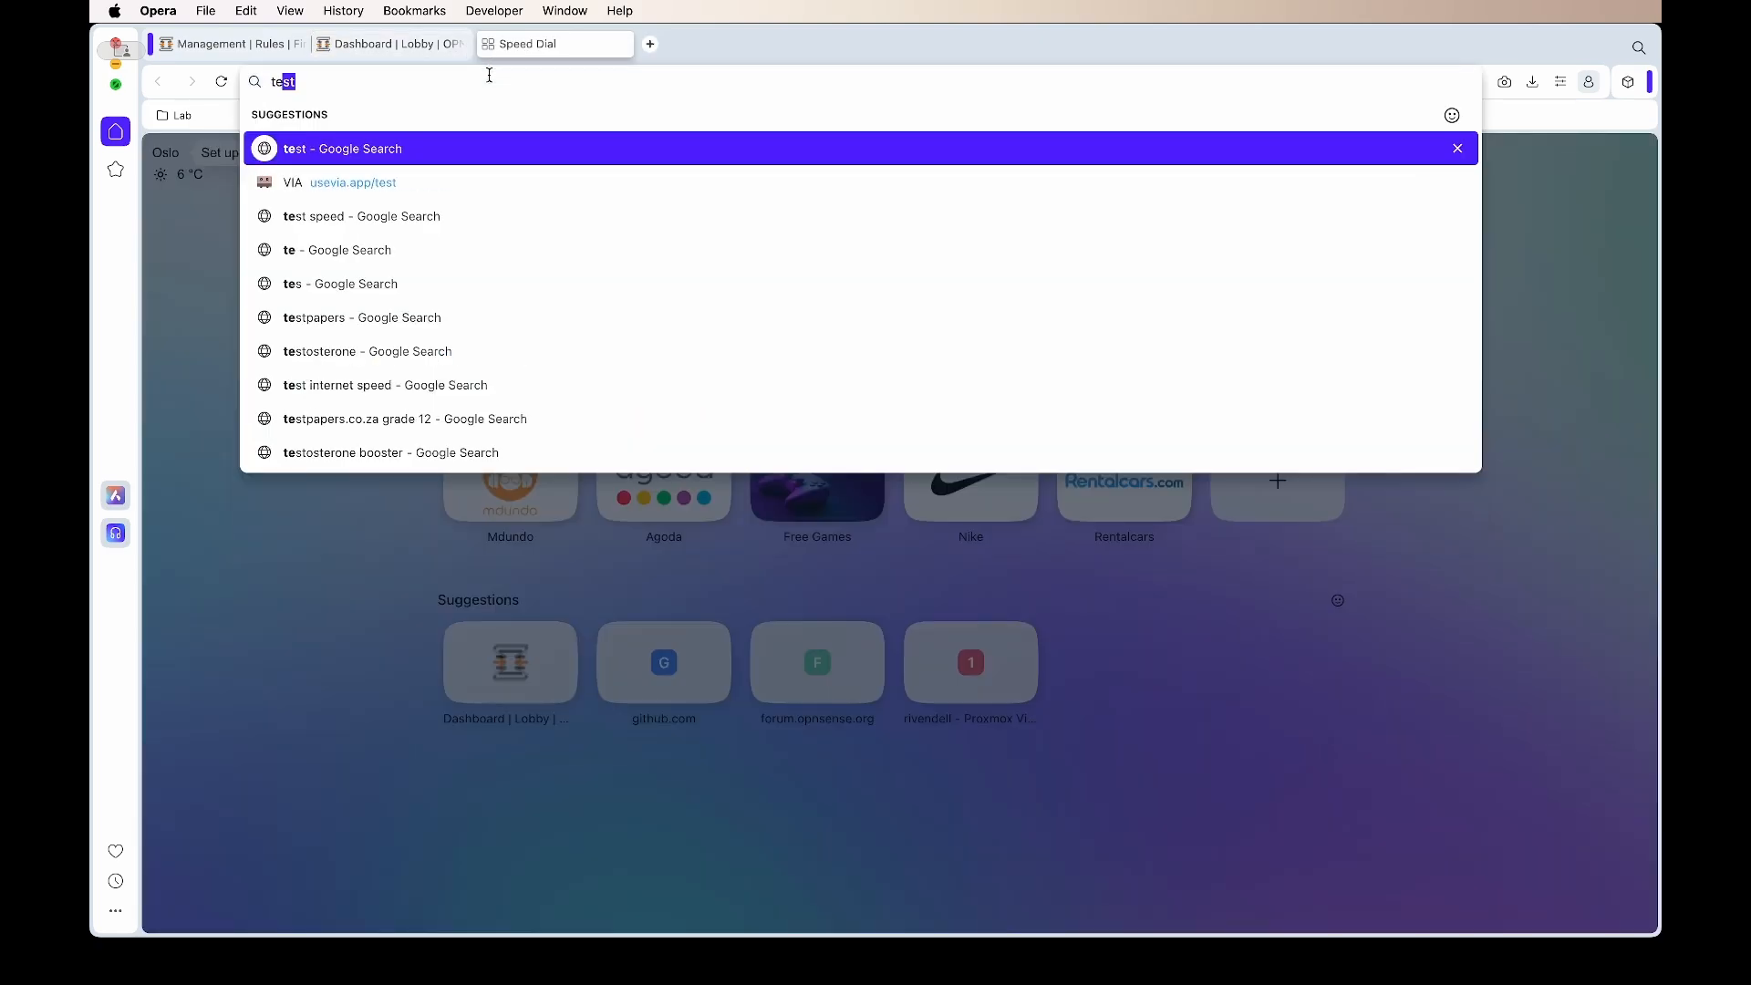
key(Return)
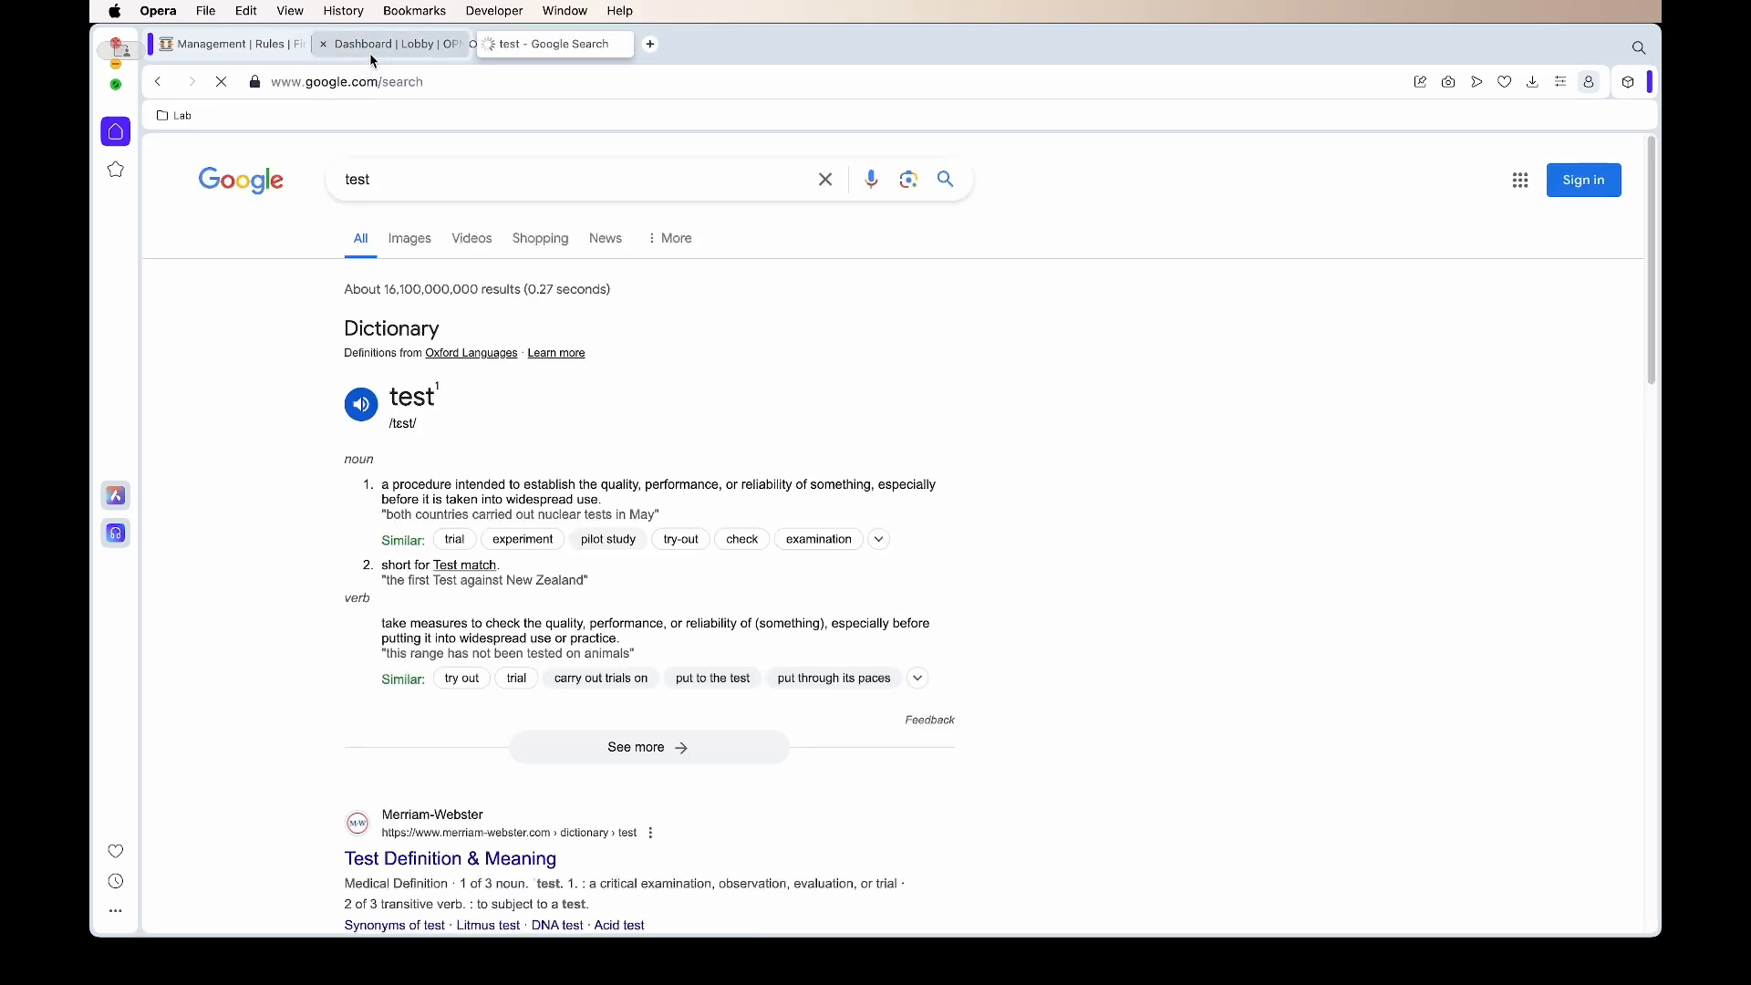
click(391, 43)
drag(672, 342, 667, 375)
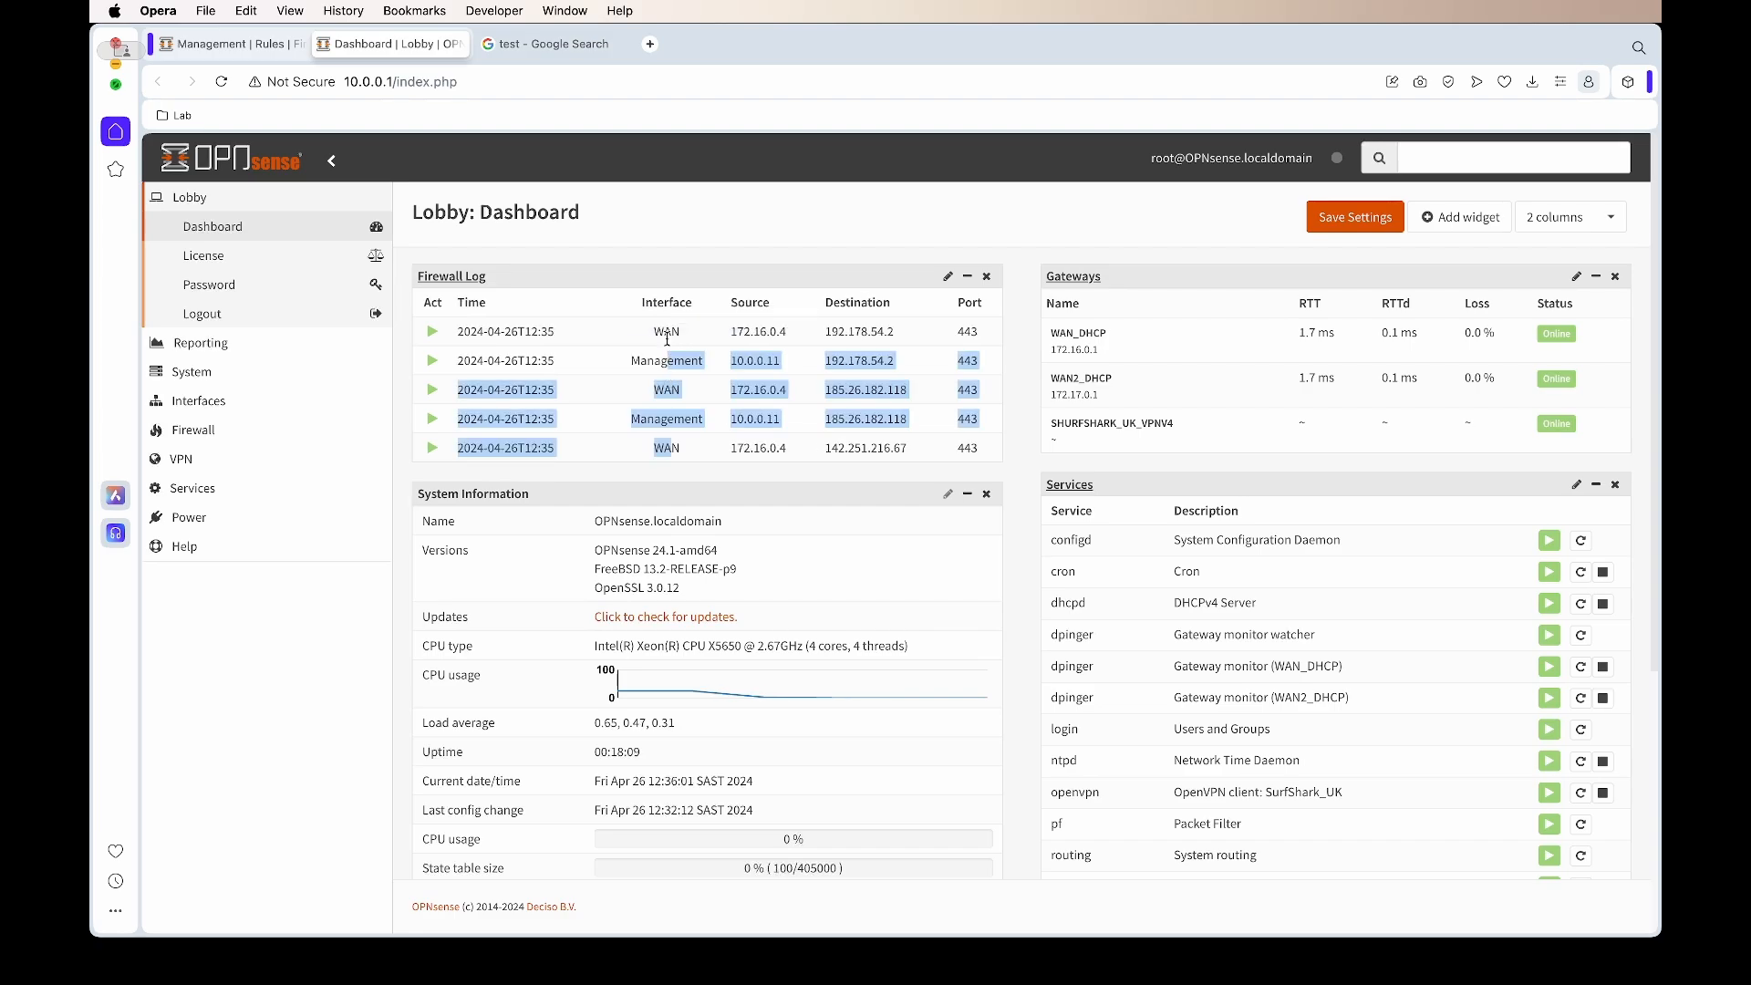
click(1007, 448)
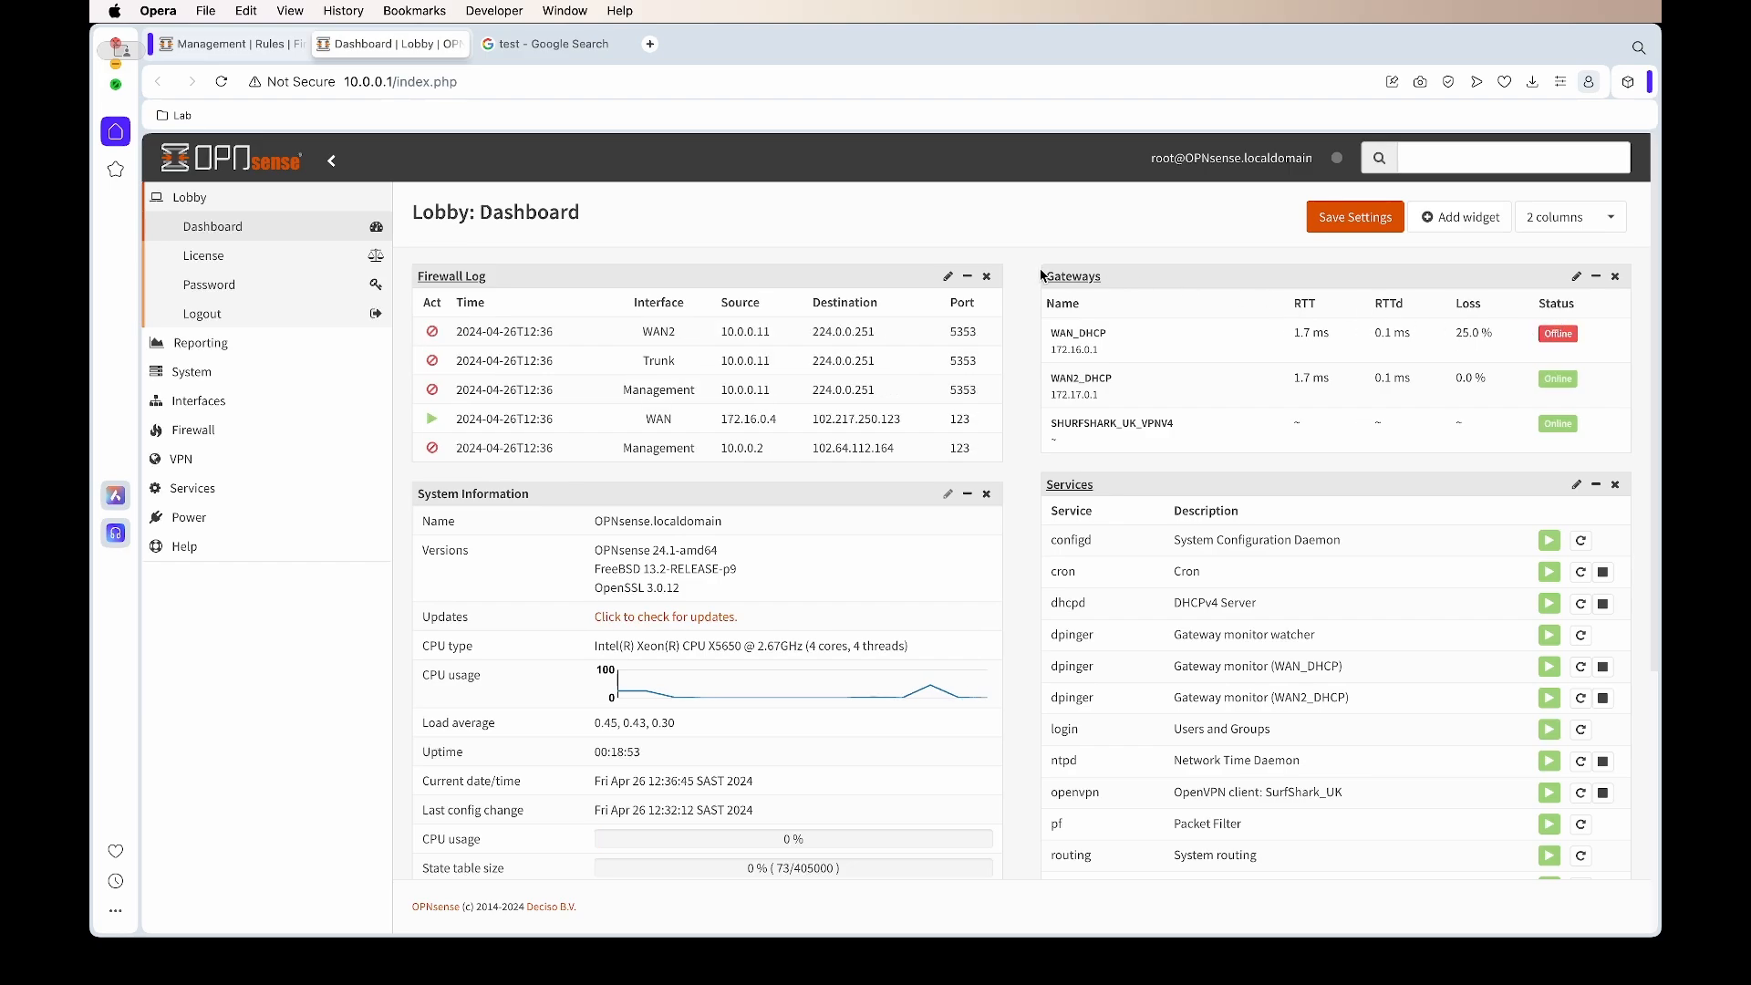
Search for 'test speed' in the Google tab and review the new Management and WAN log entries
click(550, 41)
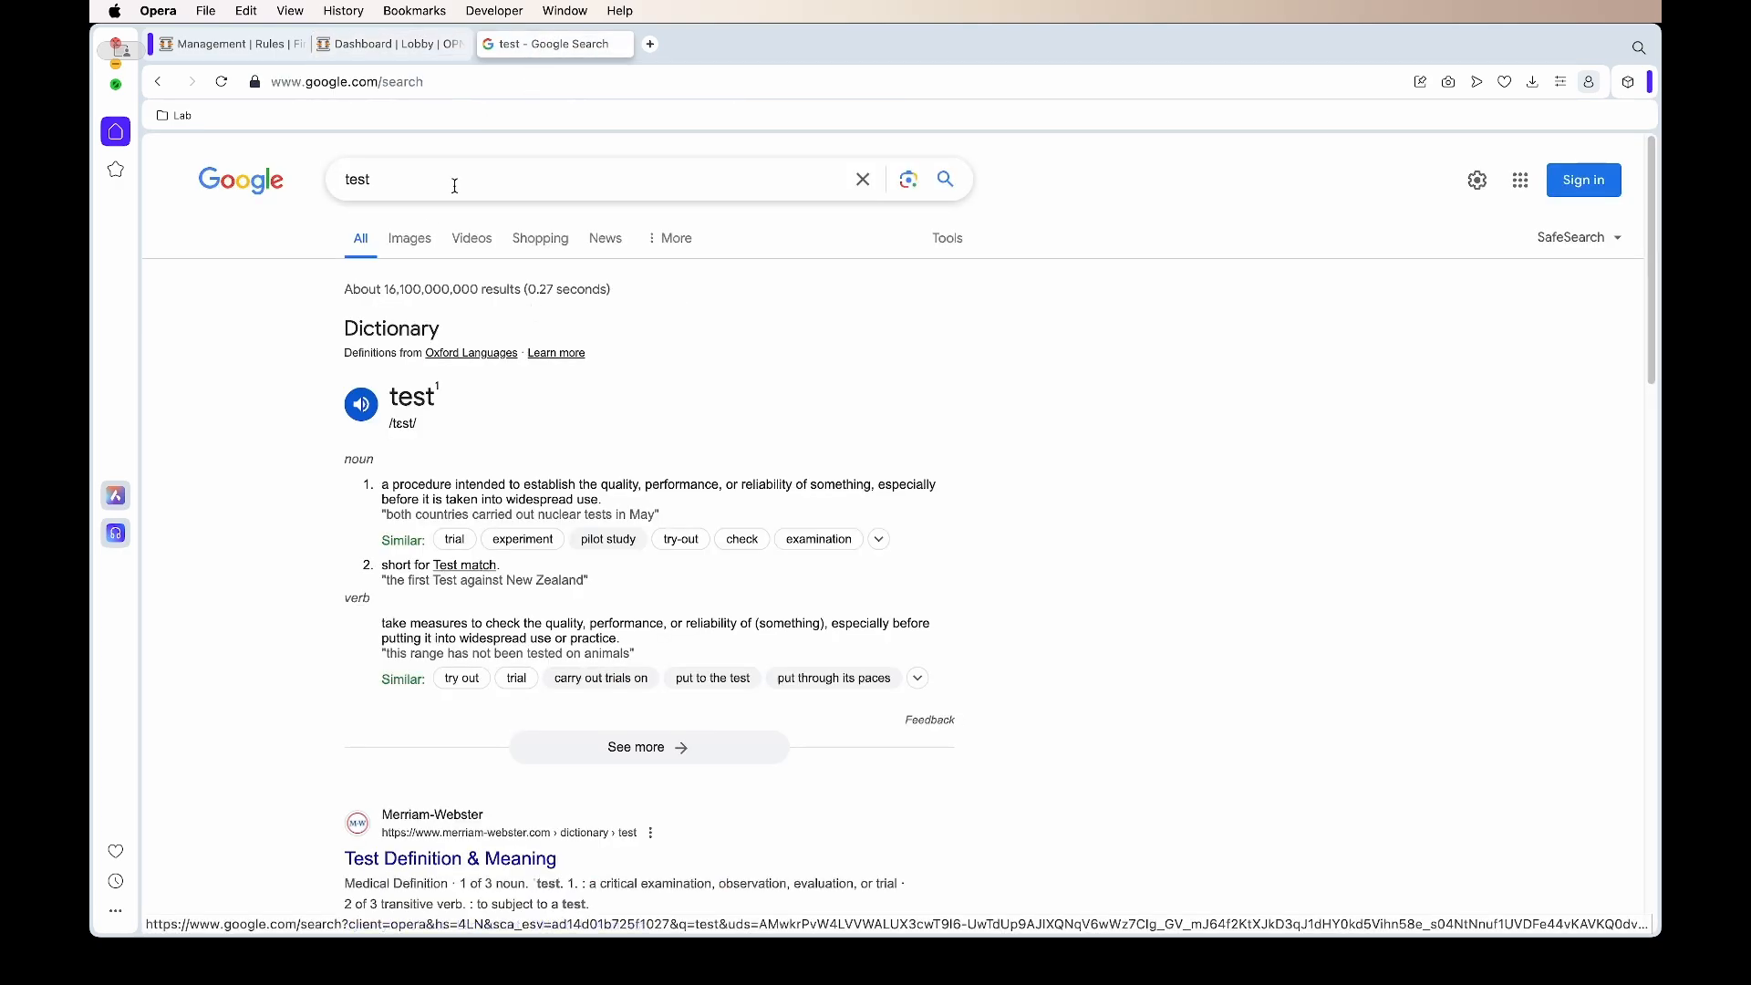
click(457, 176)
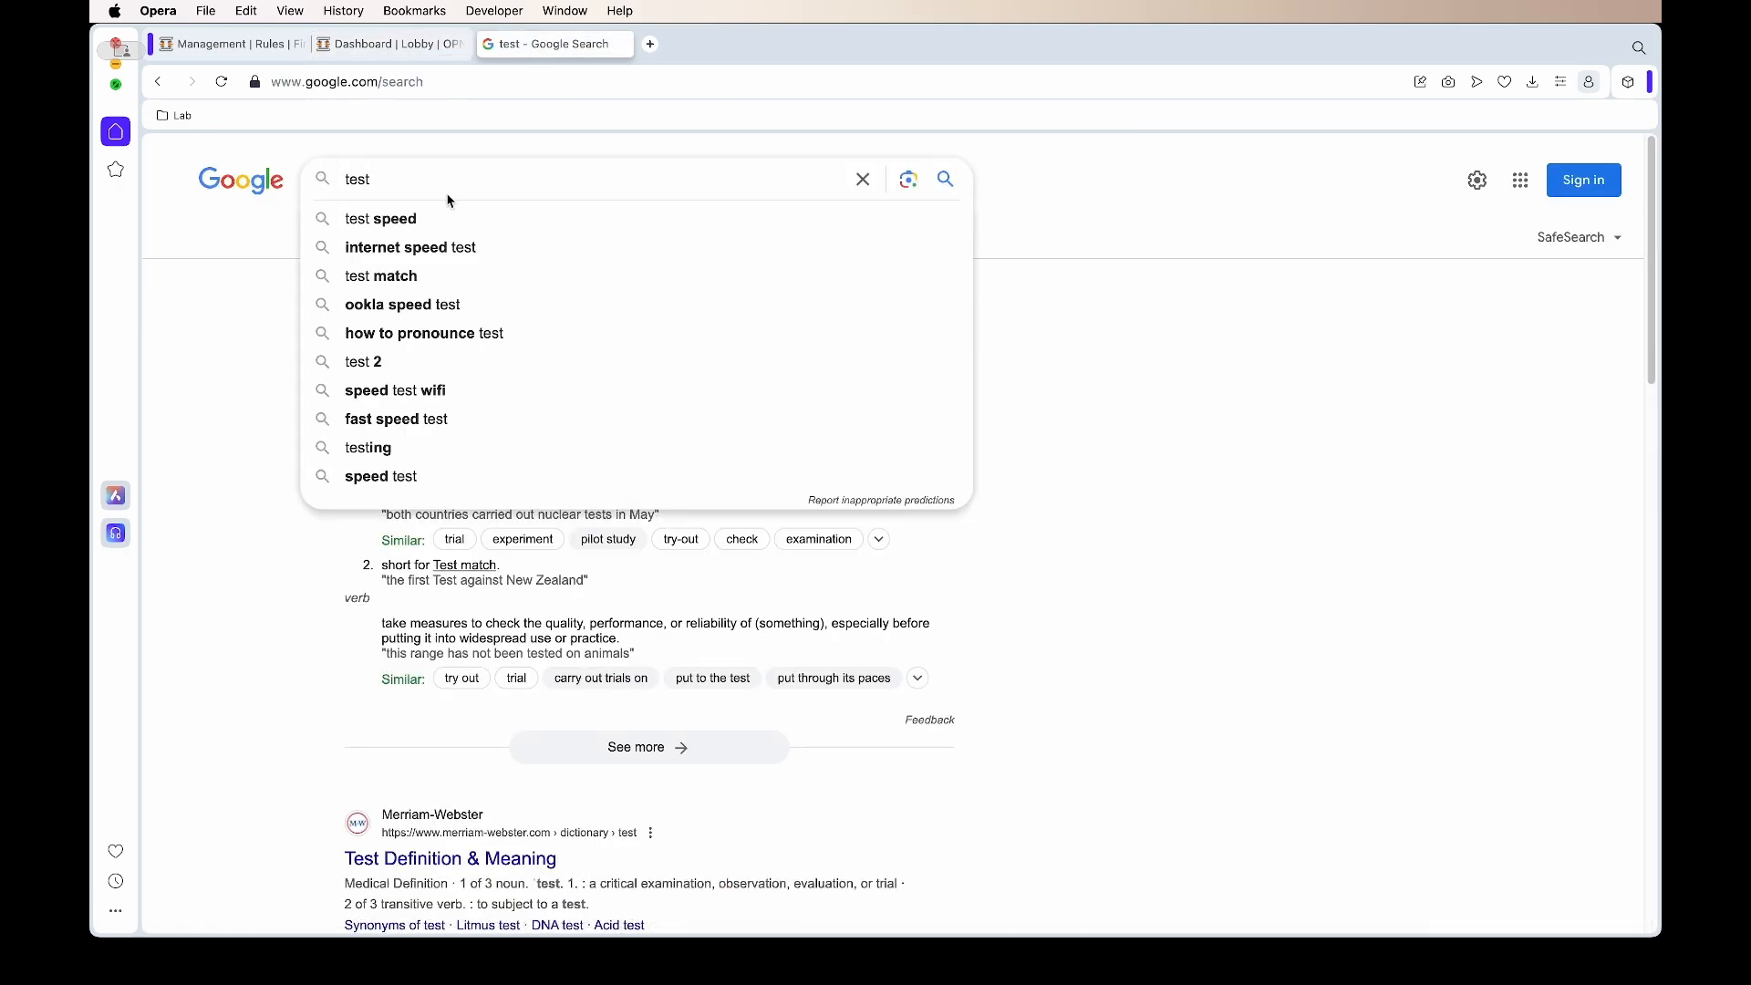
click(441, 218)
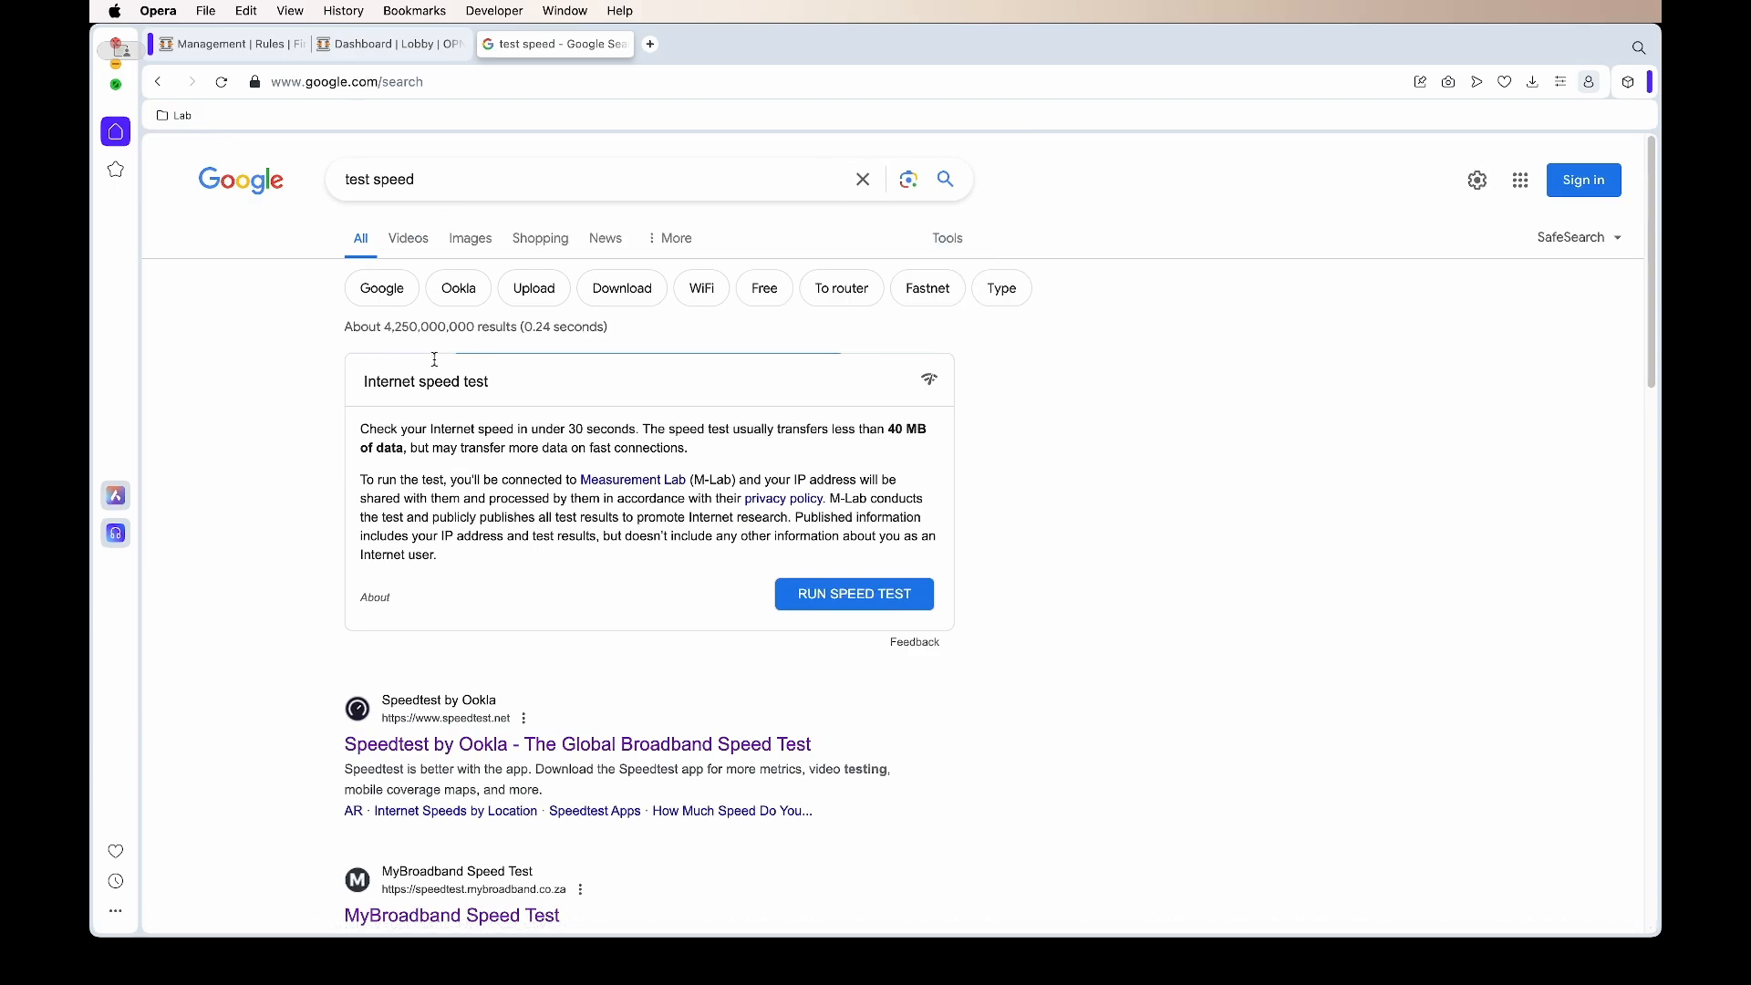
click(362, 43)
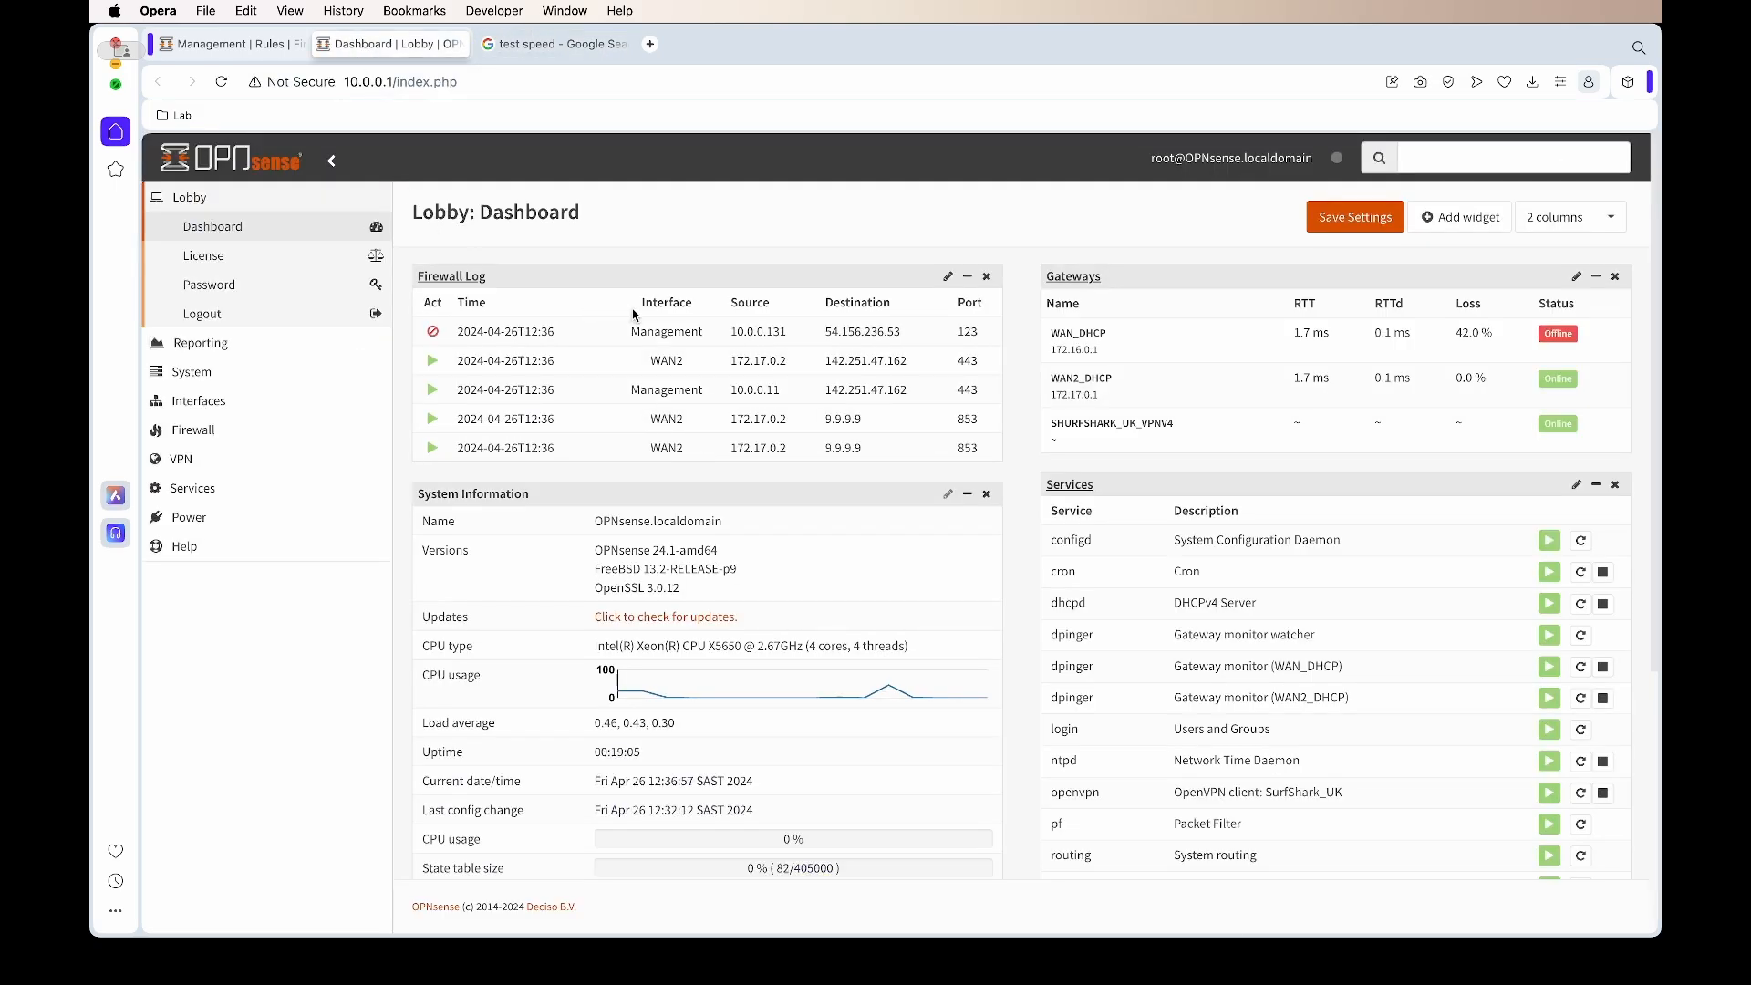
drag(668, 365, 673, 444)
click(676, 440)
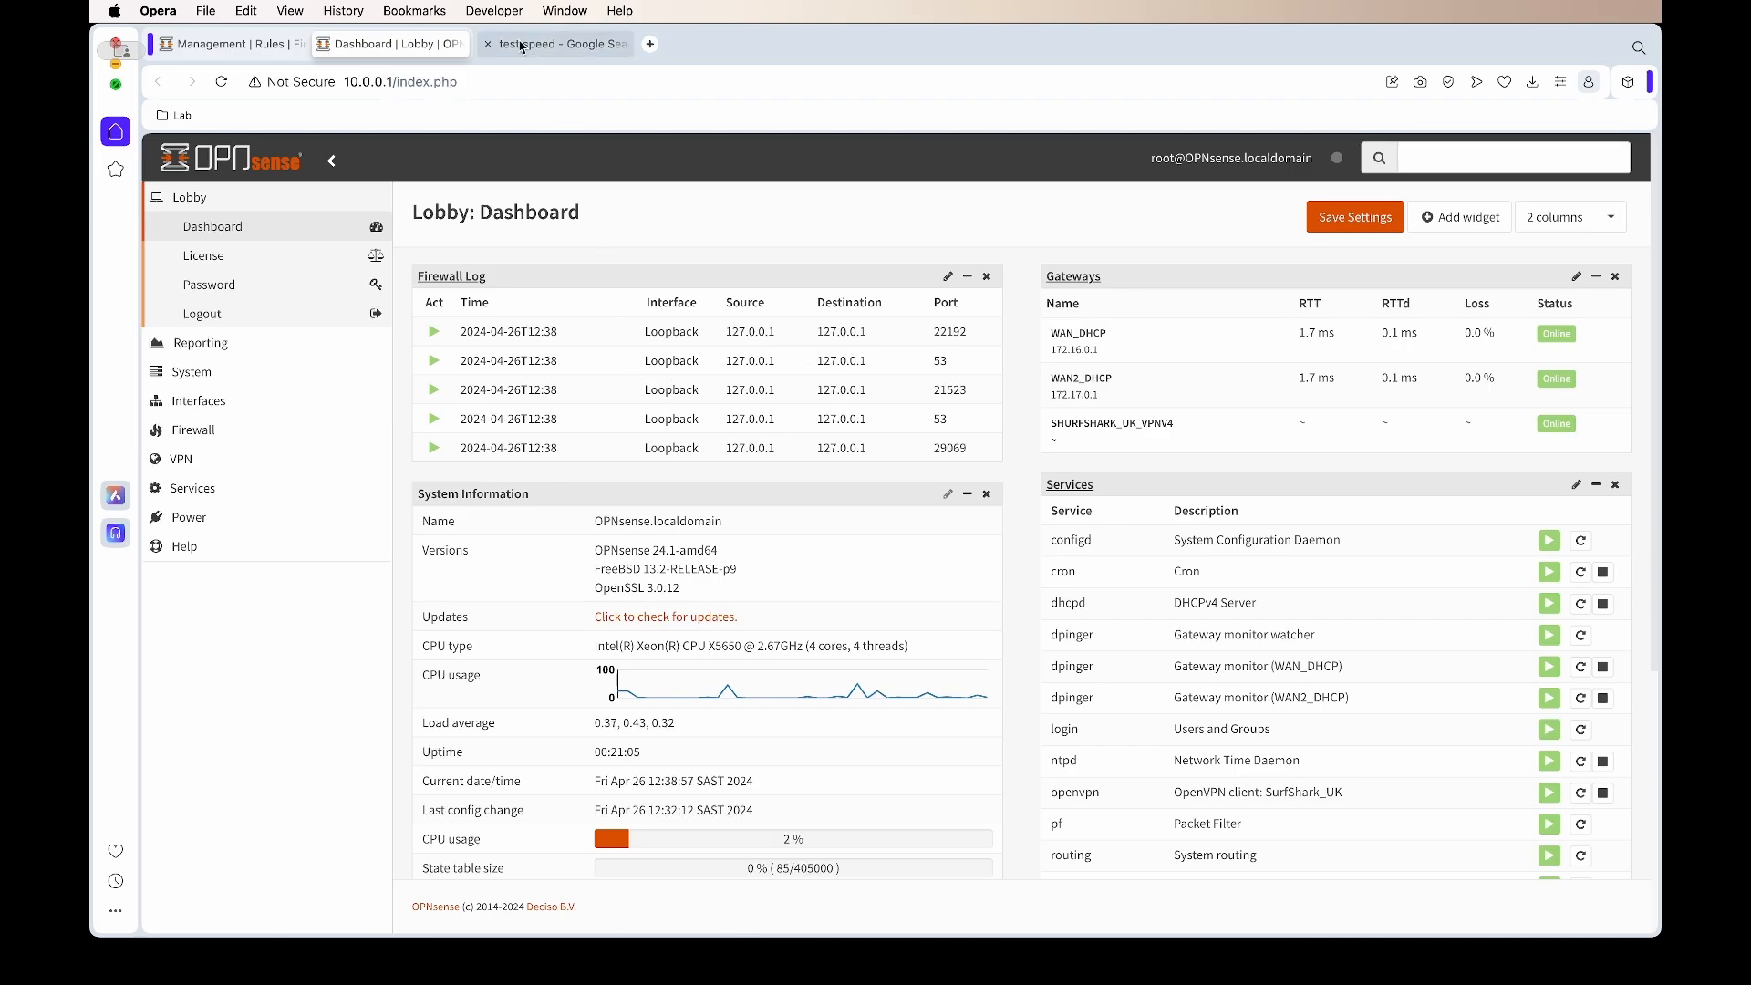
Re-run the 'test' search and confirm traffic to 142.251.216.67 leaves via WAN in the firewall log
click(498, 46)
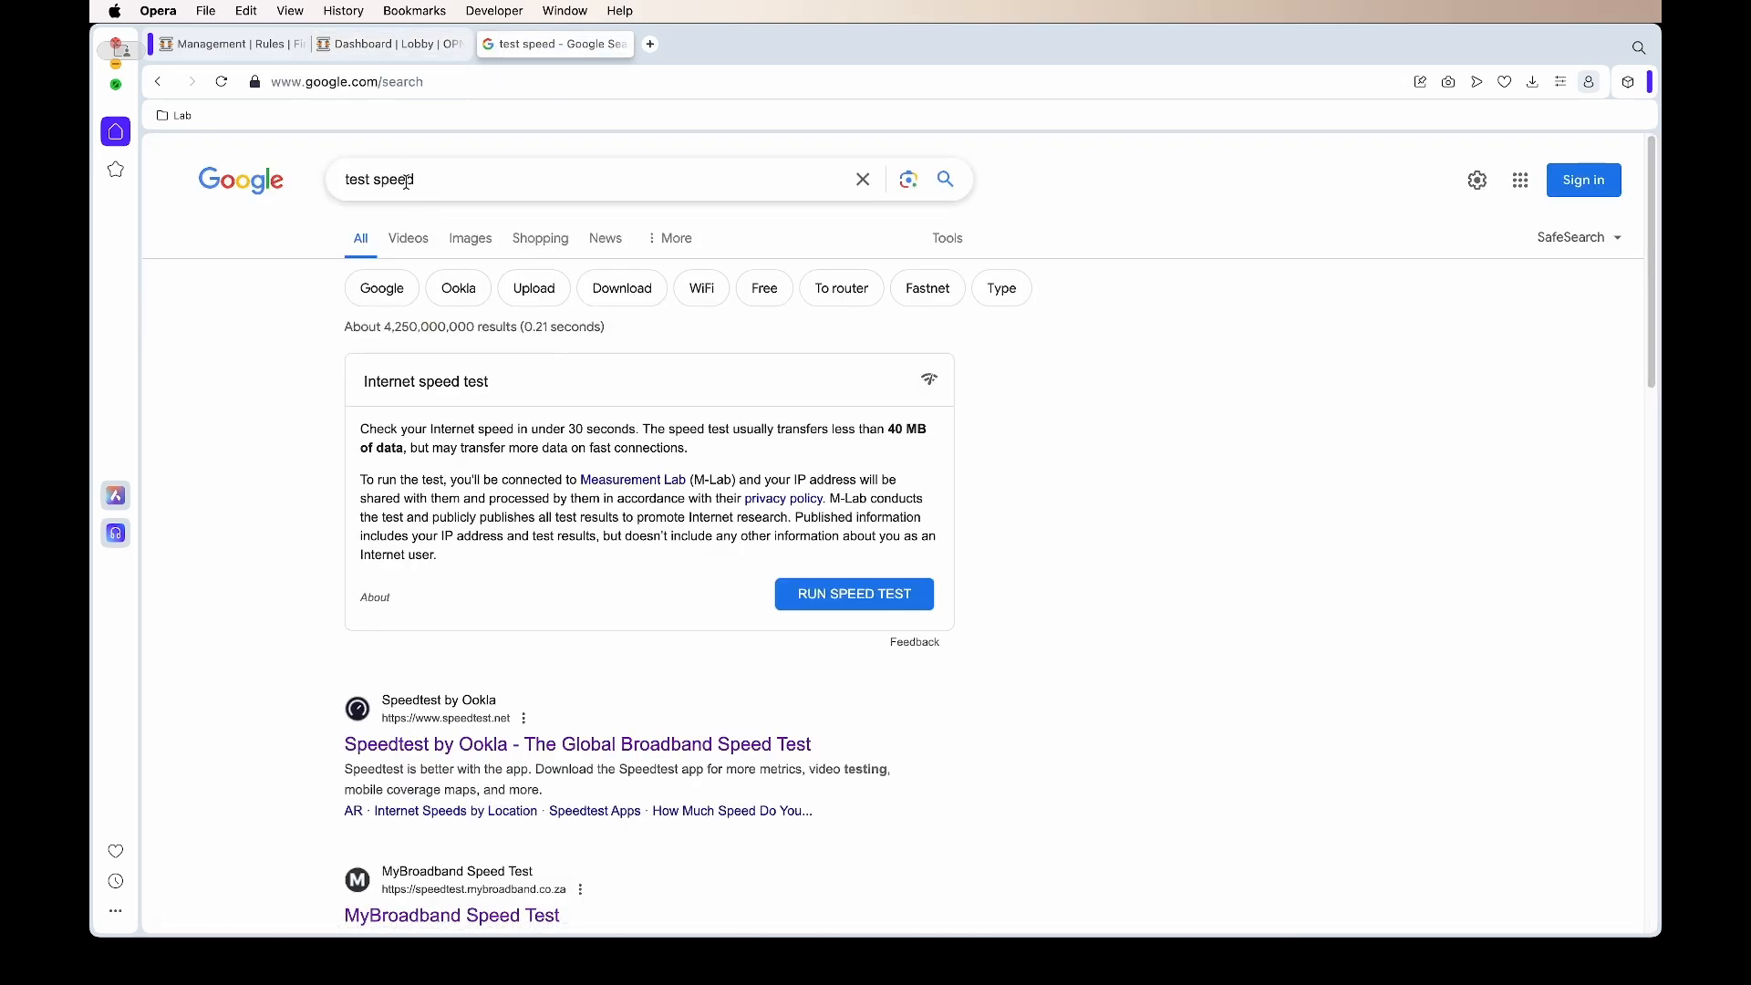
double_click(407, 181)
key(BackSpace)
key(BackSpace)
key(BackSpace)
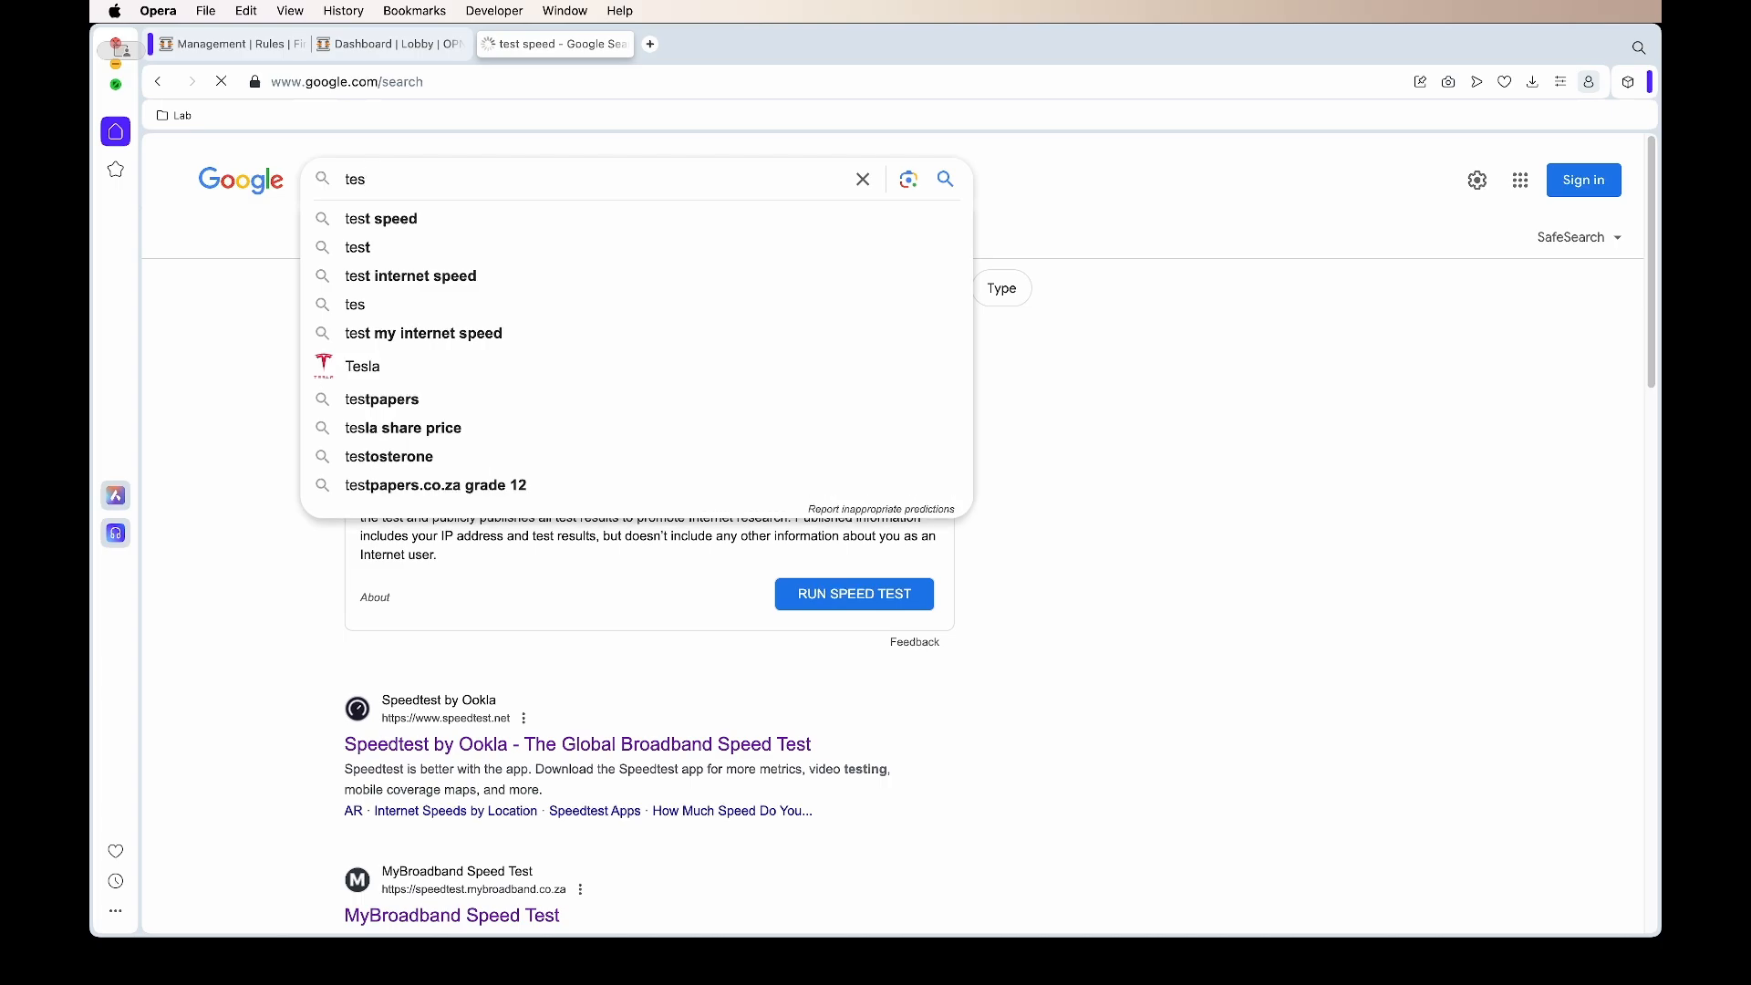
key(Return)
click(404, 185)
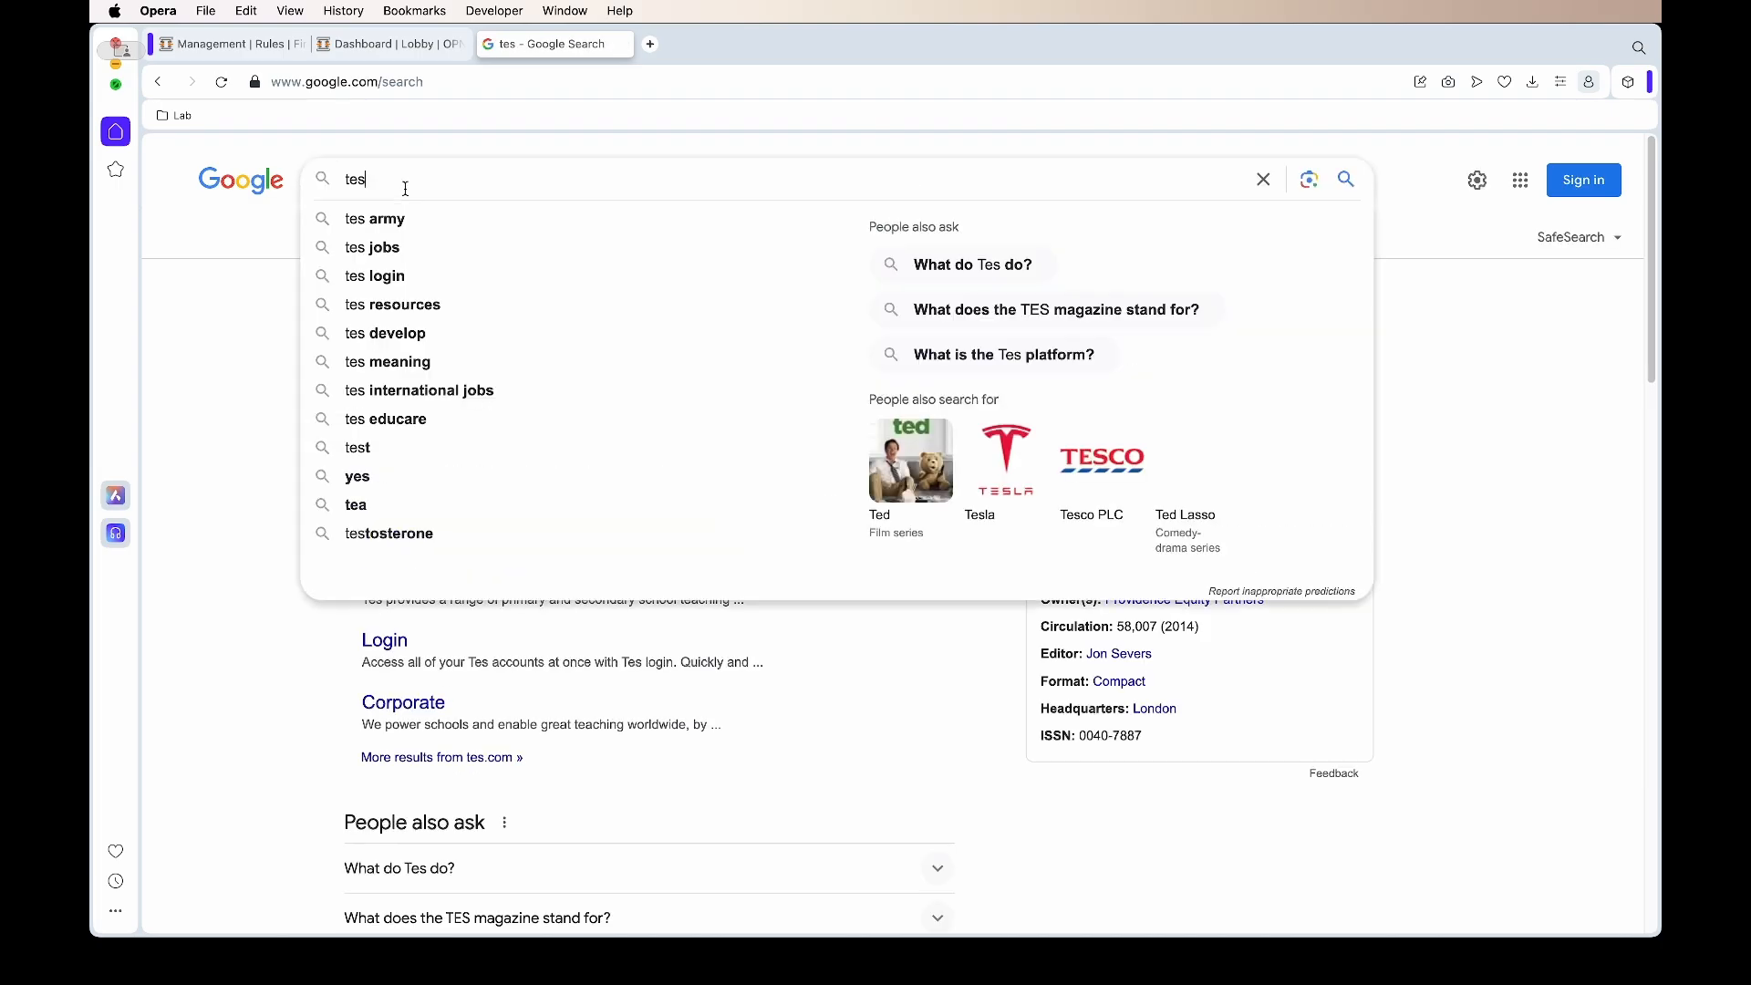
key(Return)
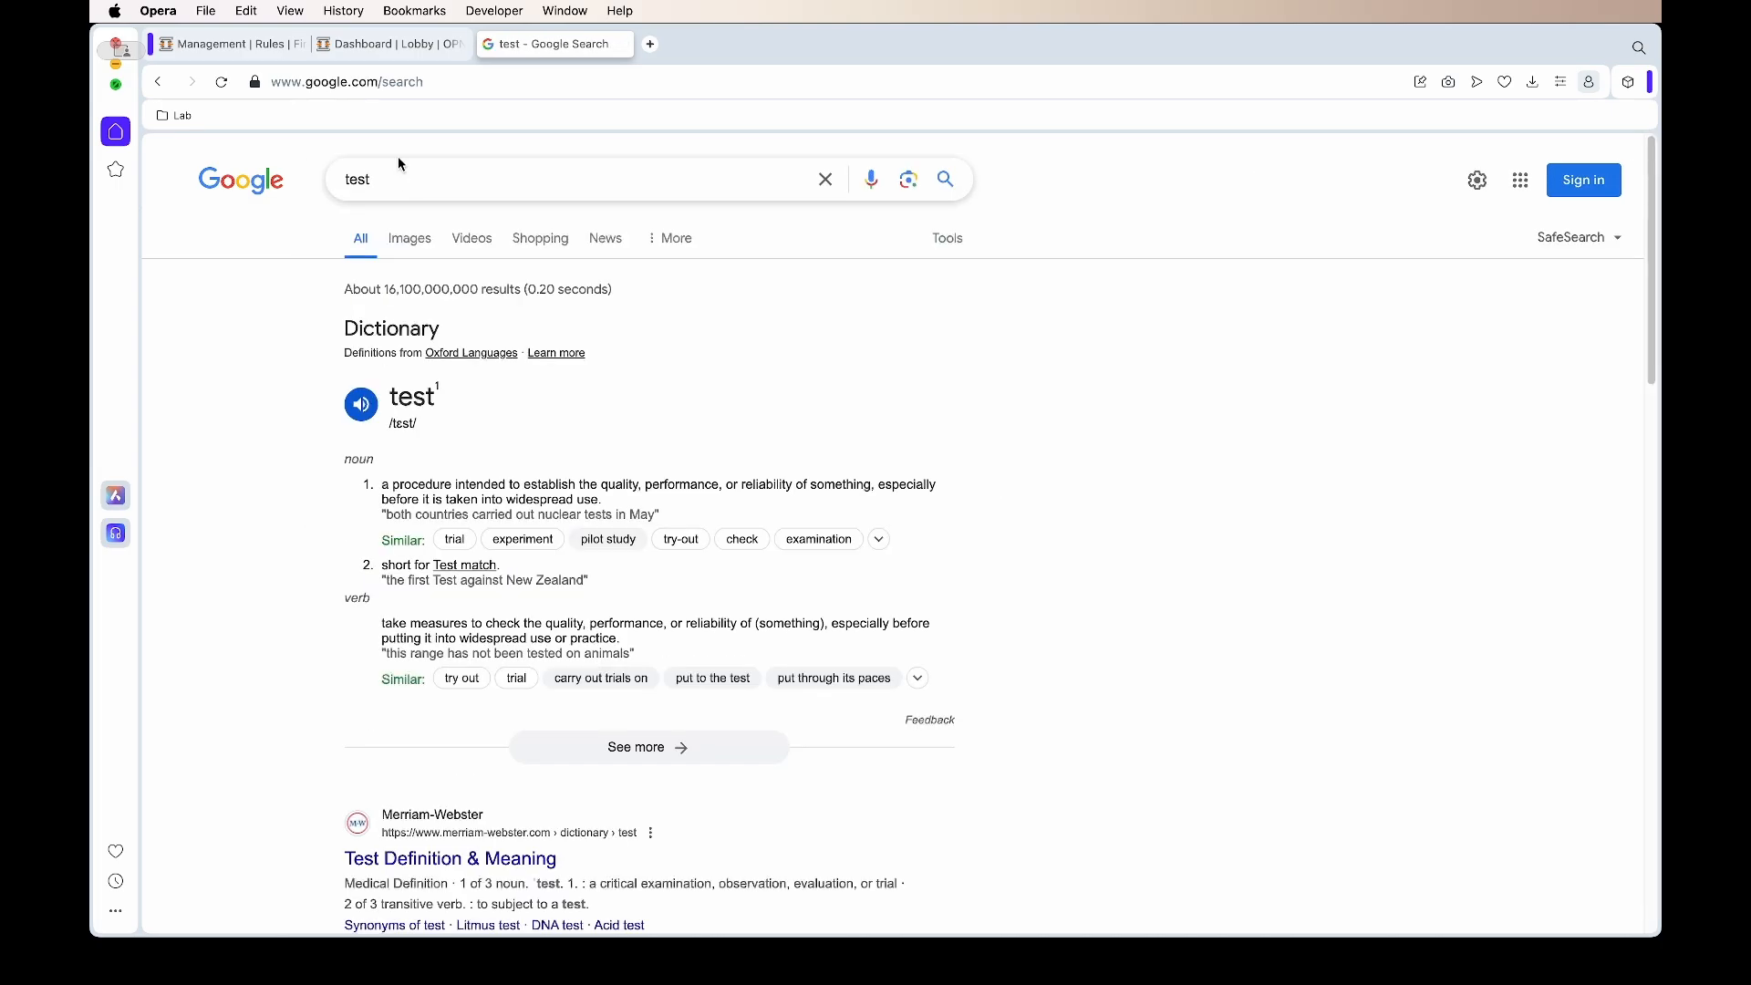
click(394, 47)
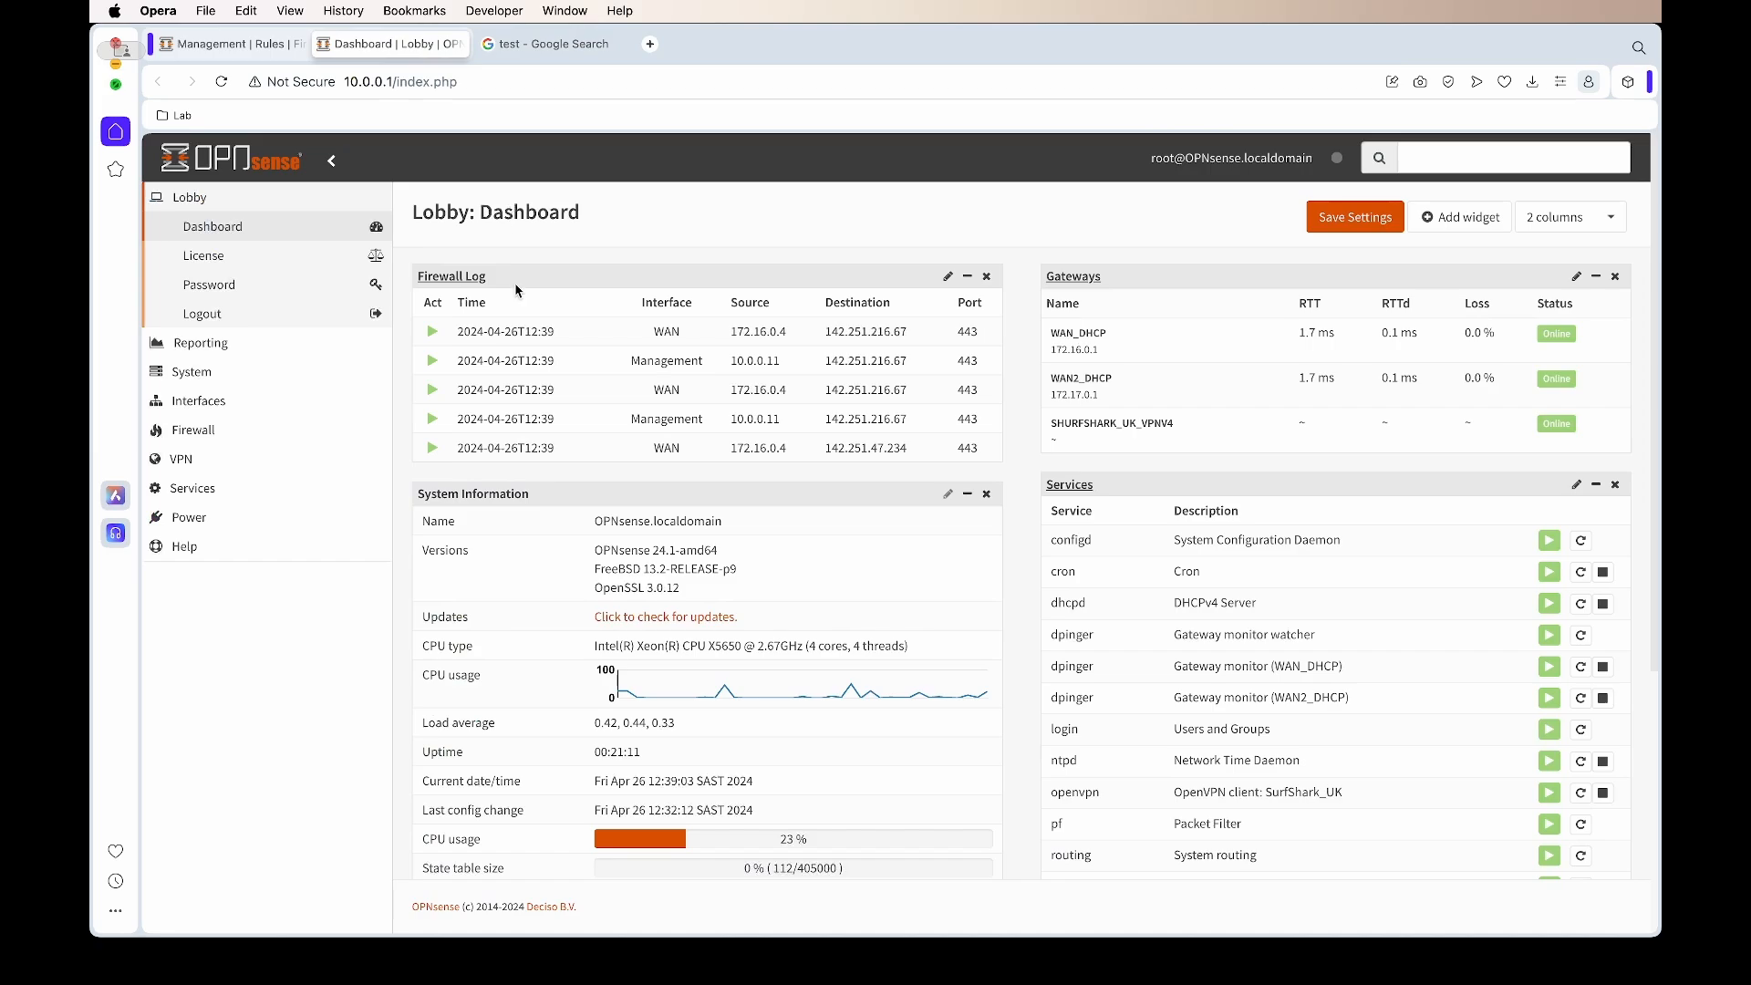
drag(663, 333, 1018, 363)
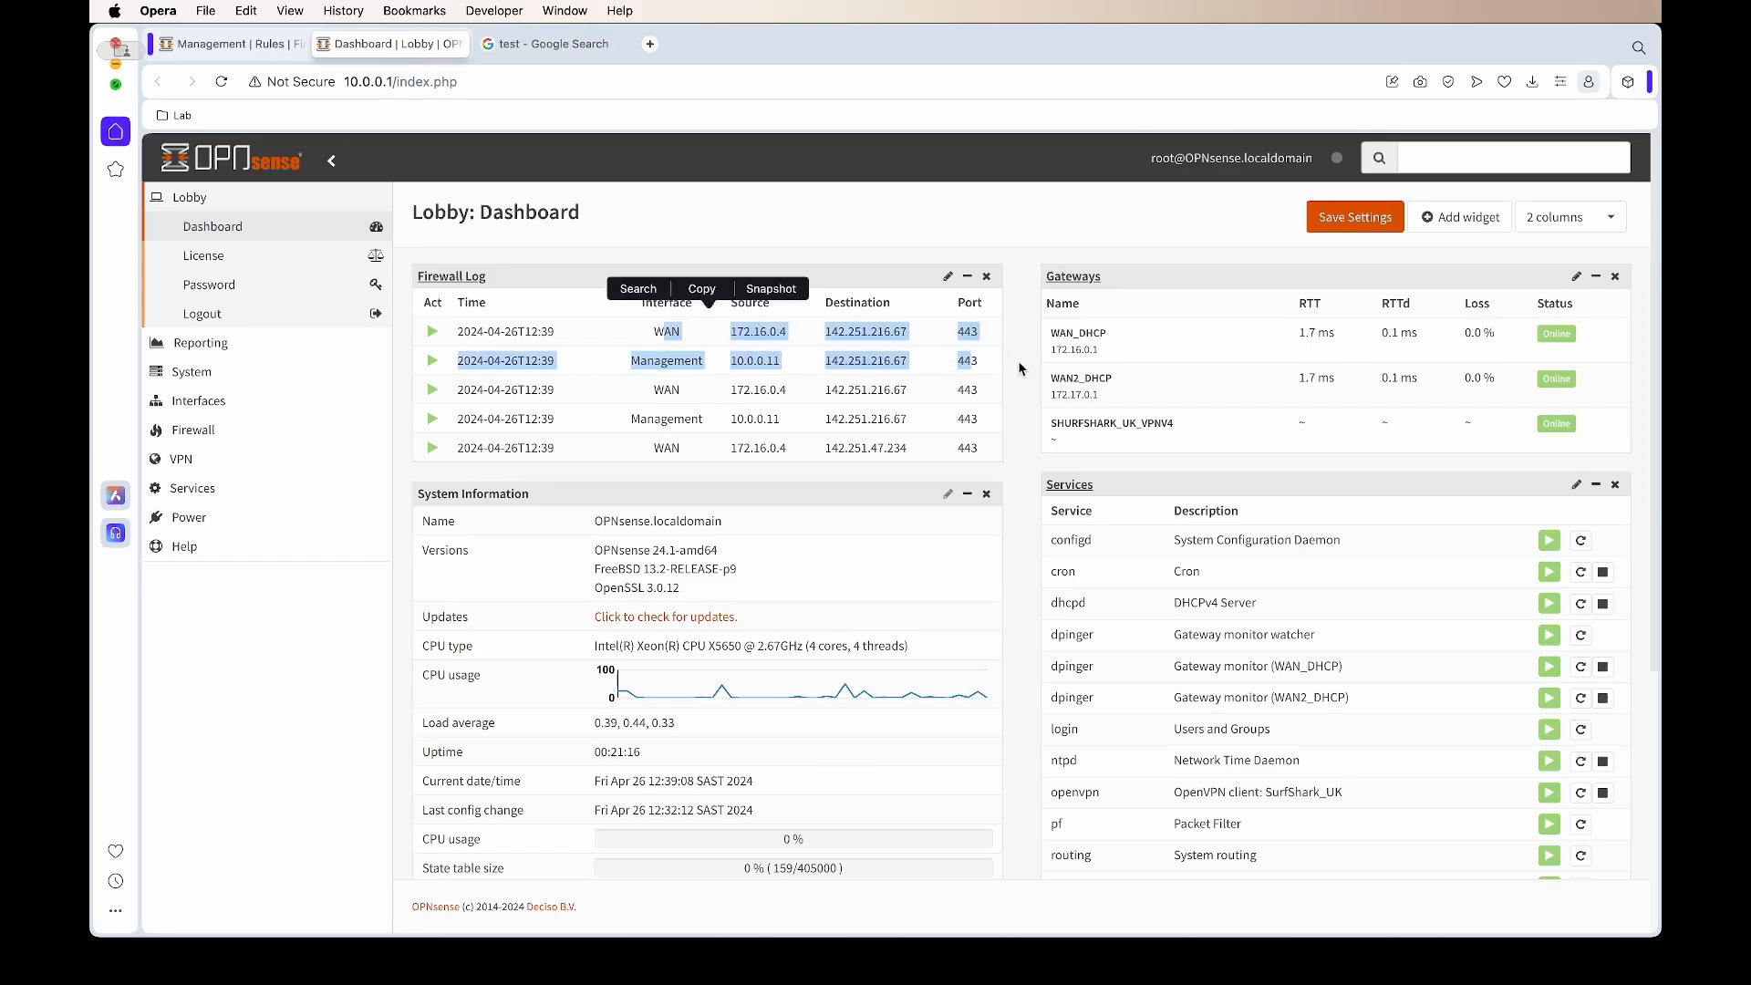
click(1019, 362)
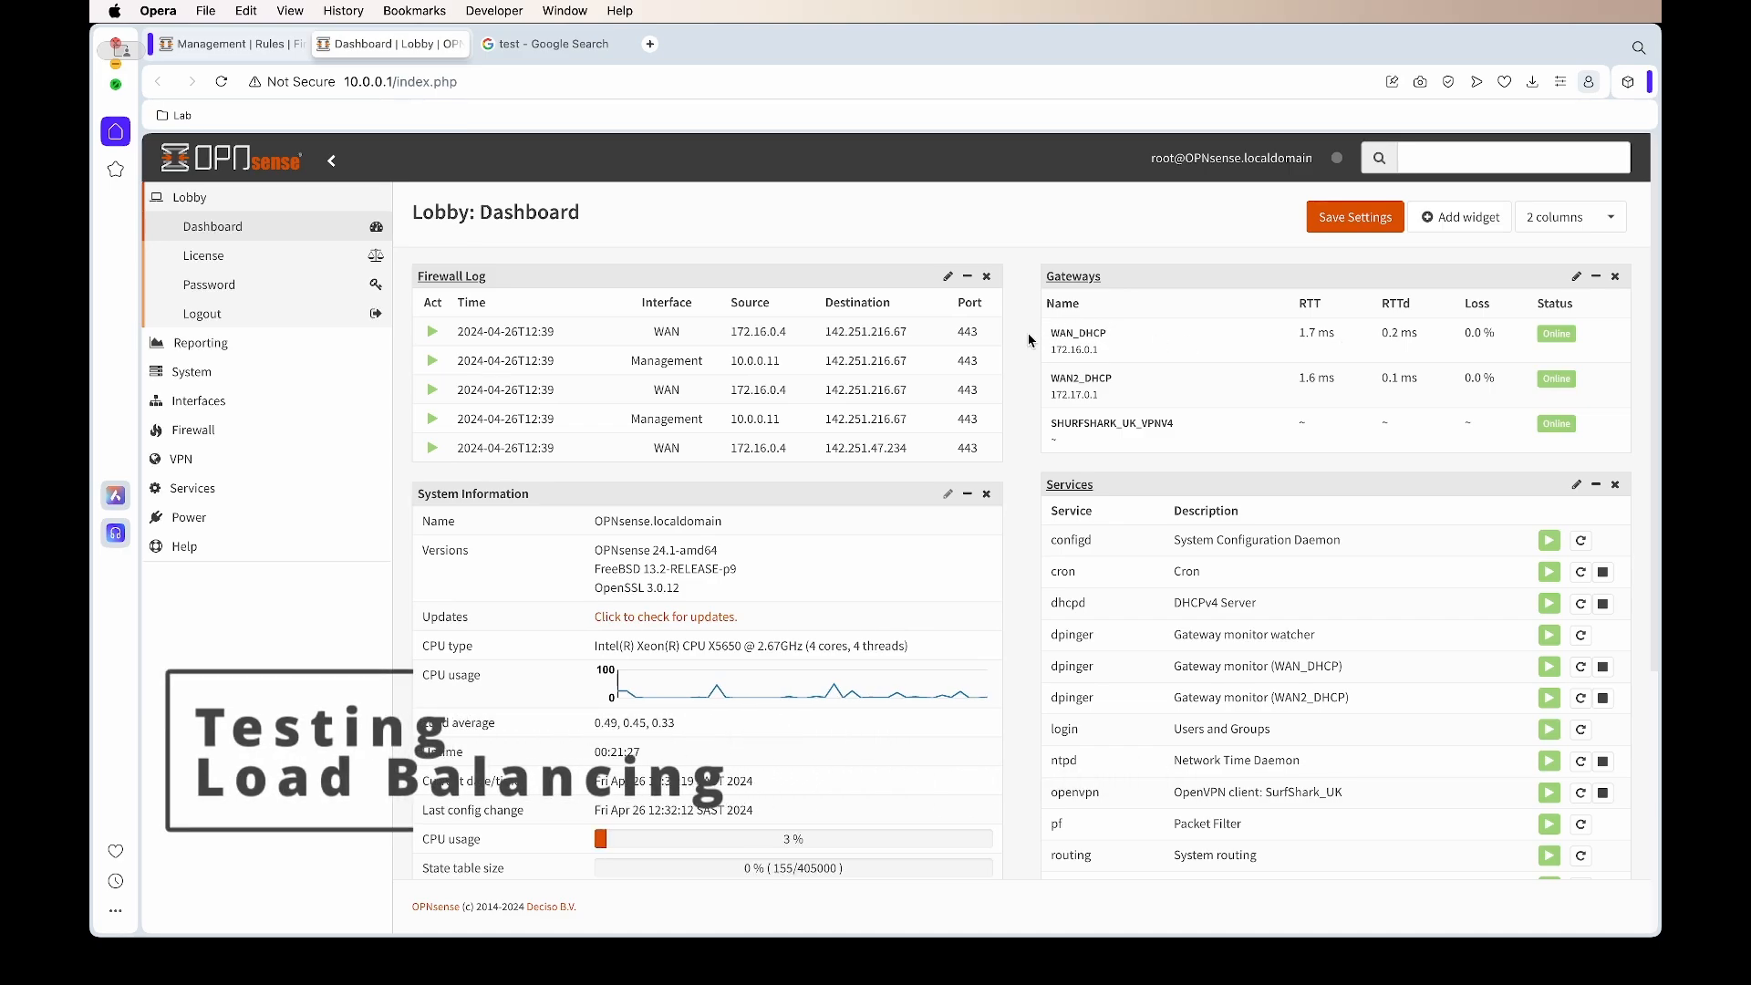
Route the Man to Https rule through WAN_Balance, describe it 'Man to Https - bal', save and apply
click(291, 44)
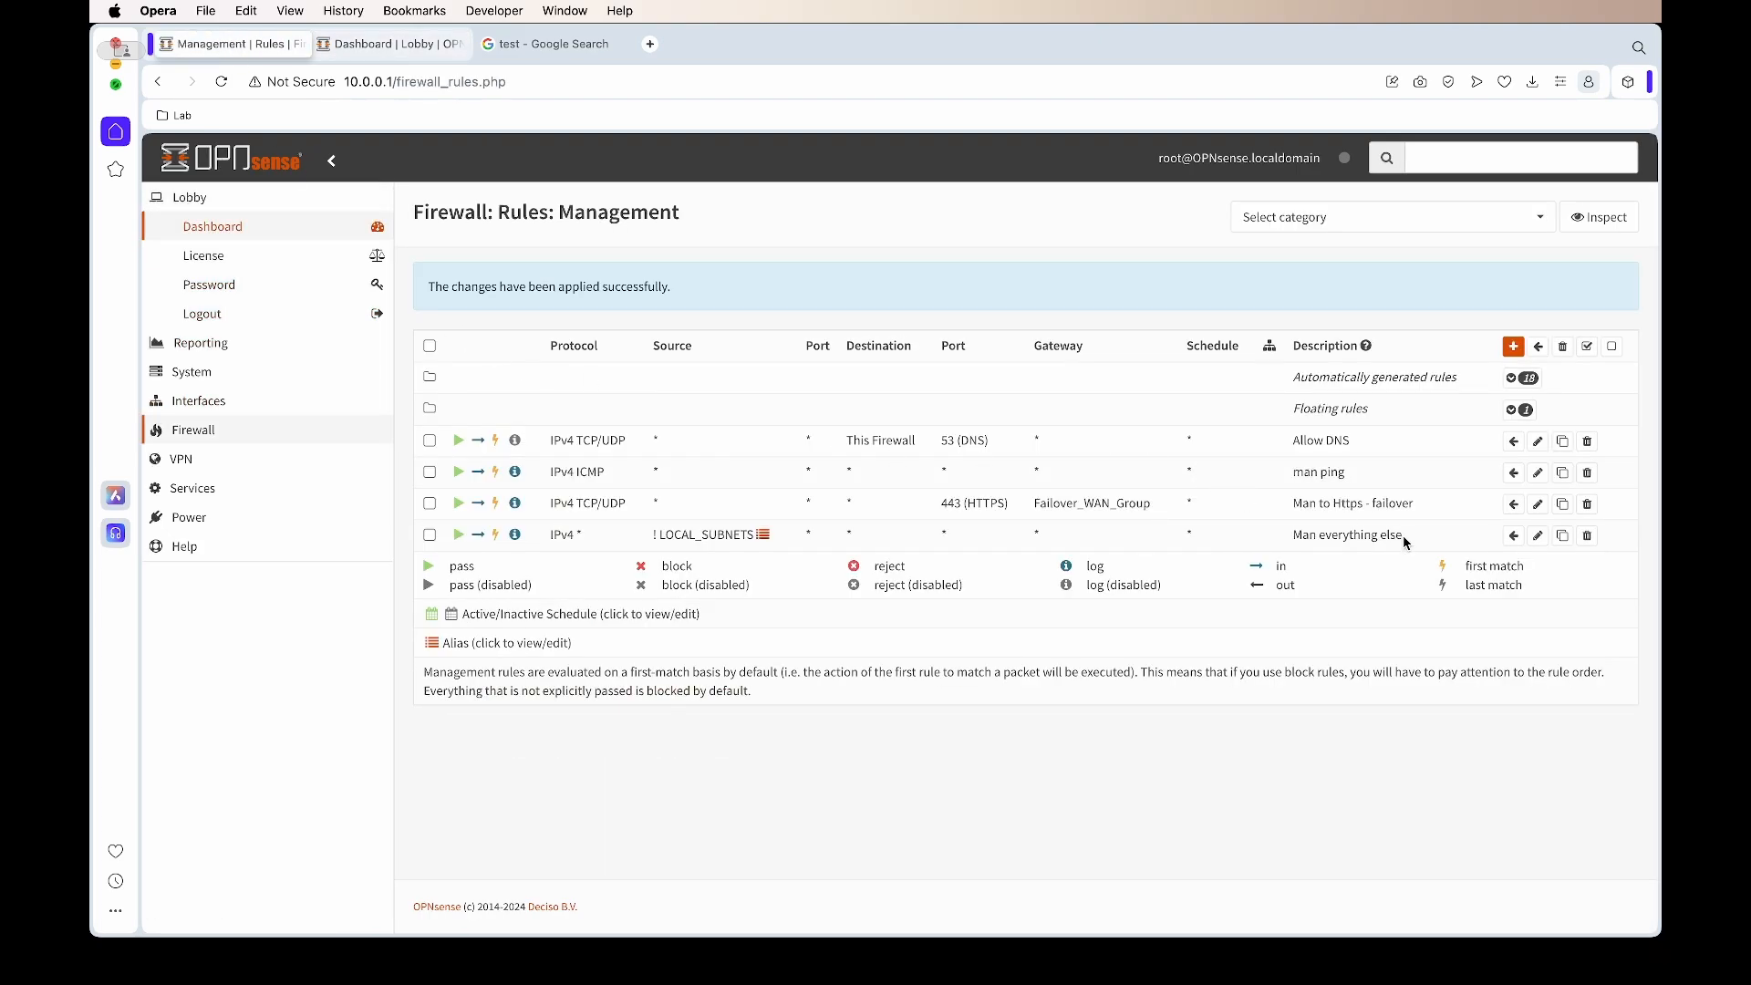
click(1538, 504)
scroll(605, 627, down, 6)
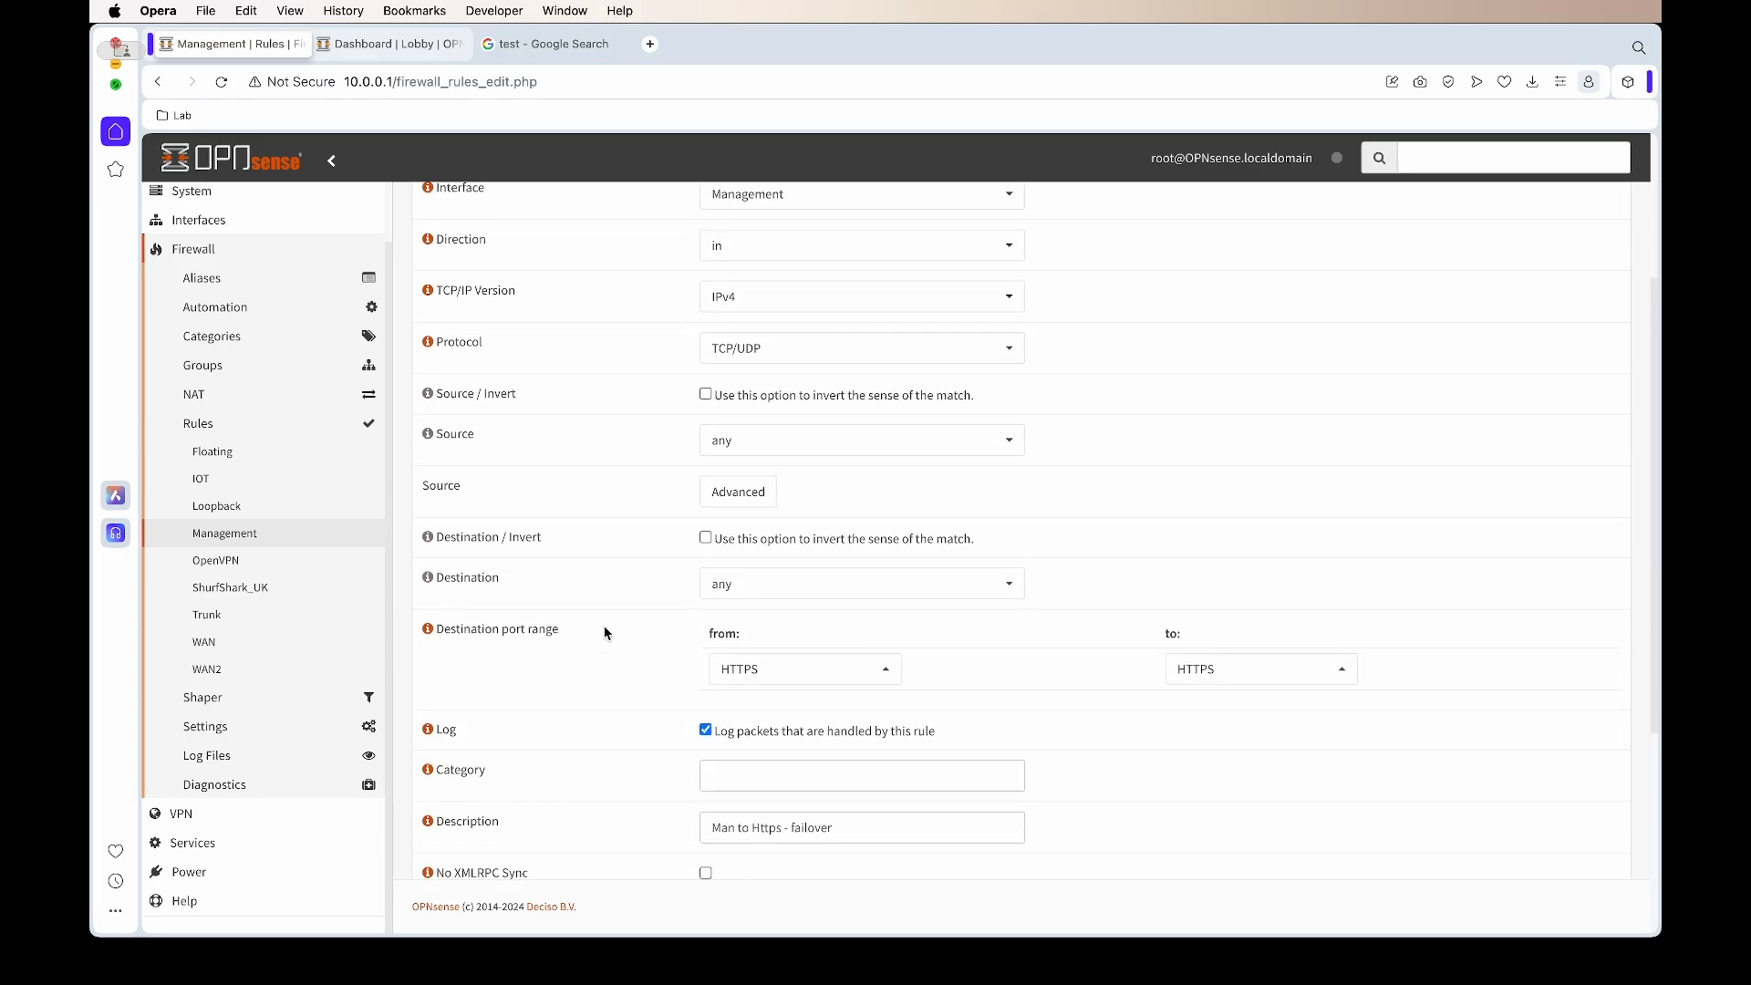
double_click(816, 475)
text(b)
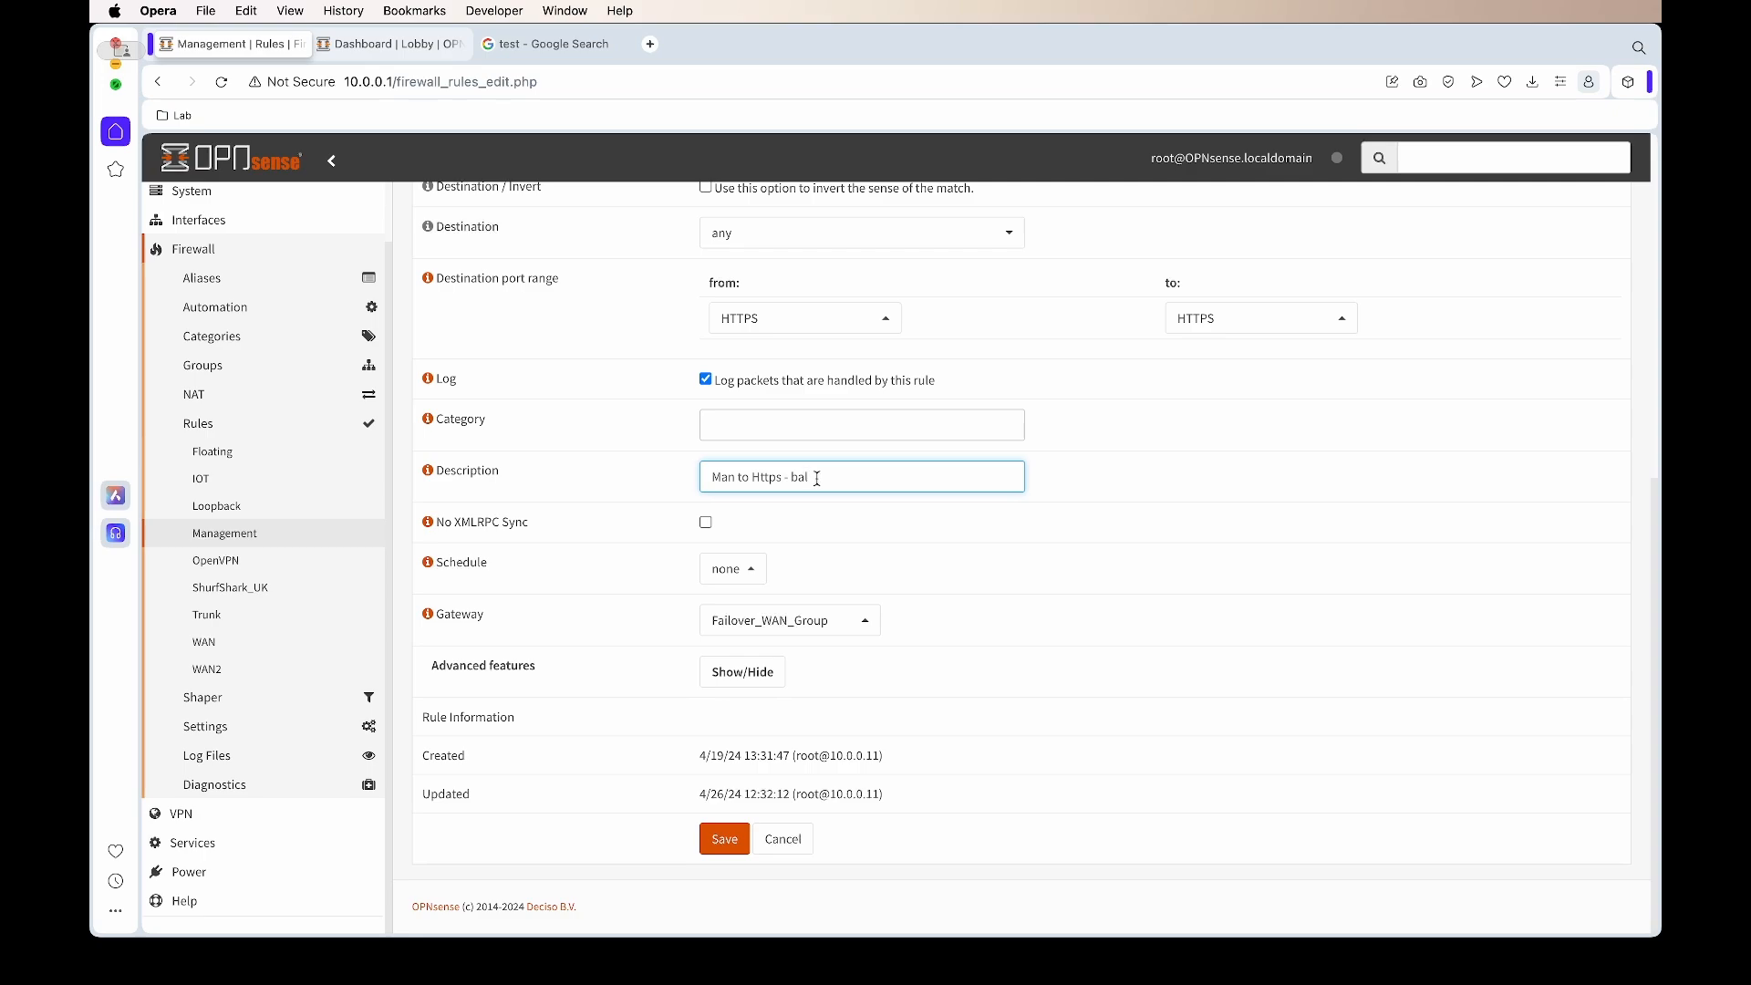
click(839, 619)
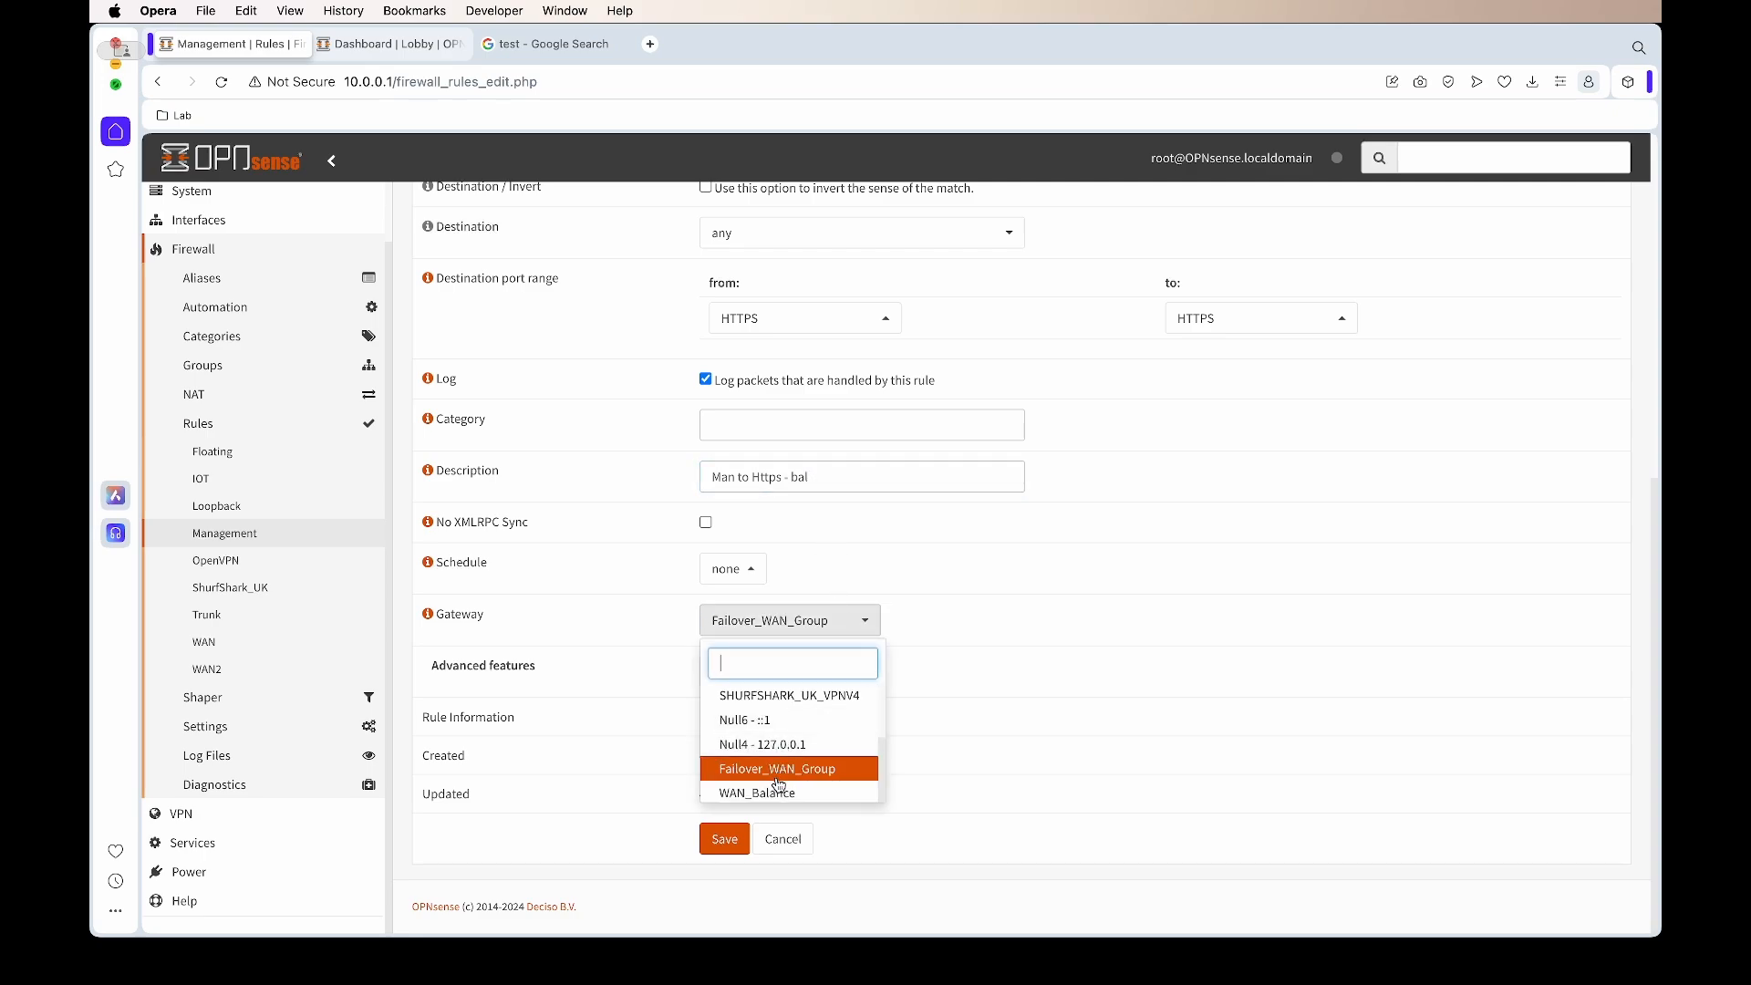
click(777, 792)
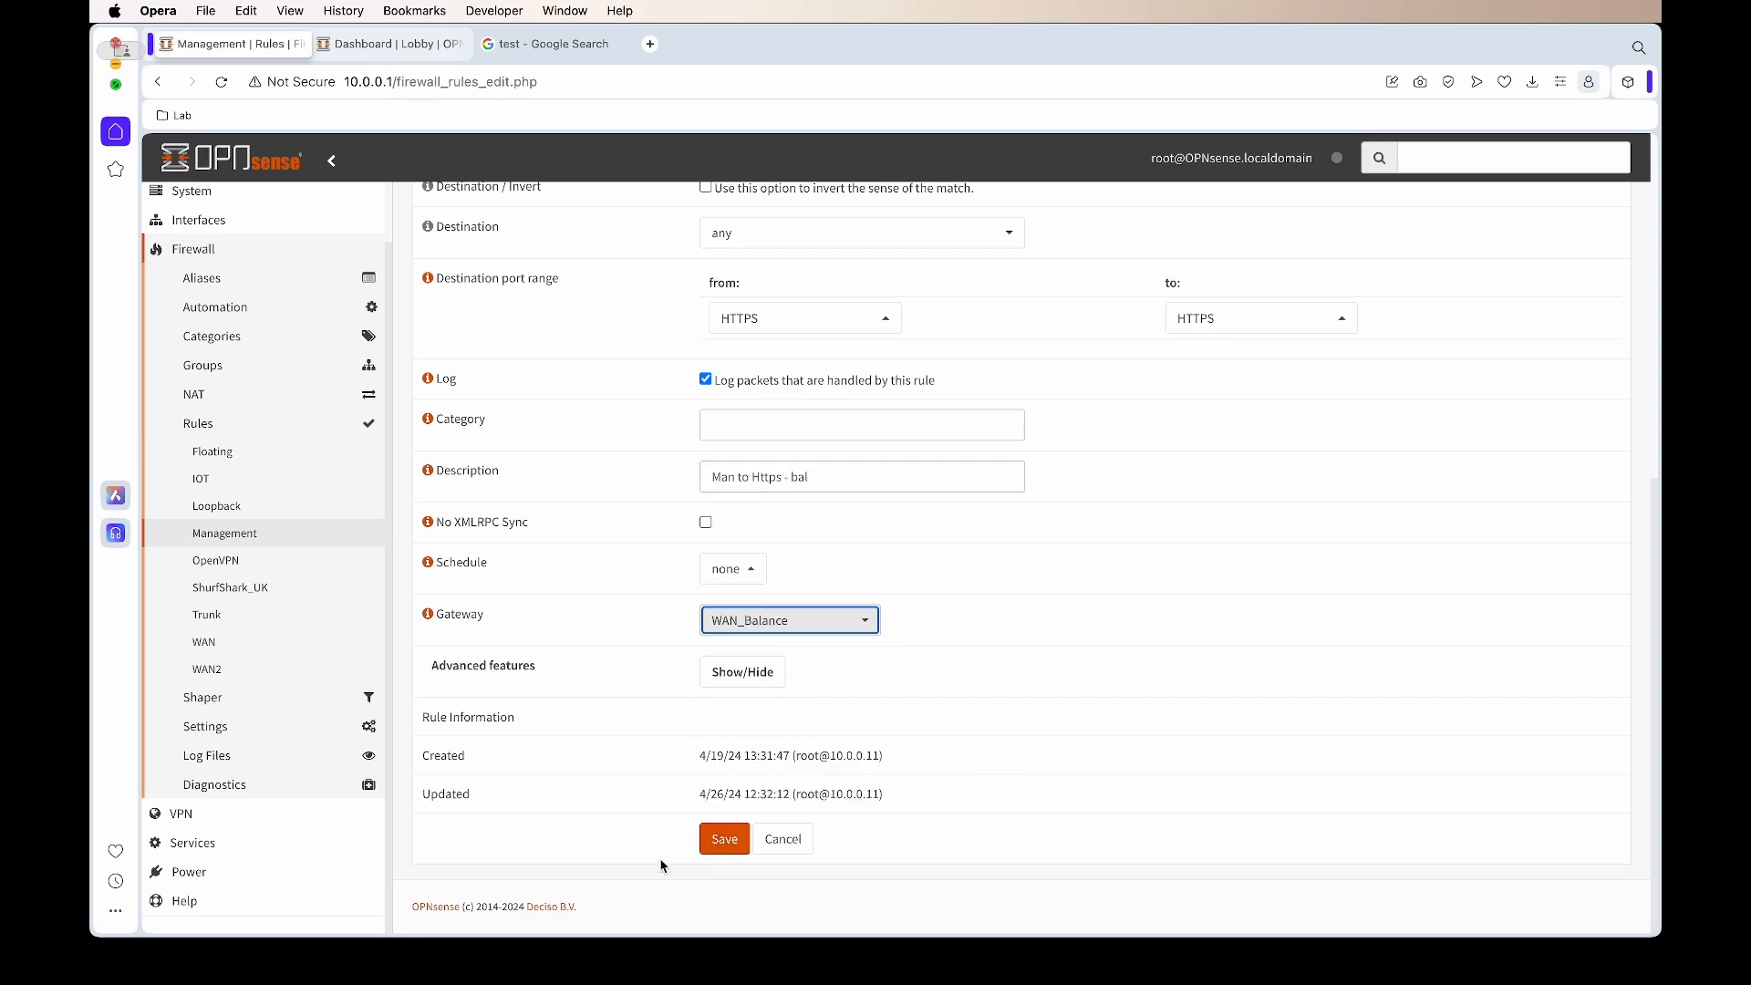
click(716, 841)
click(1573, 293)
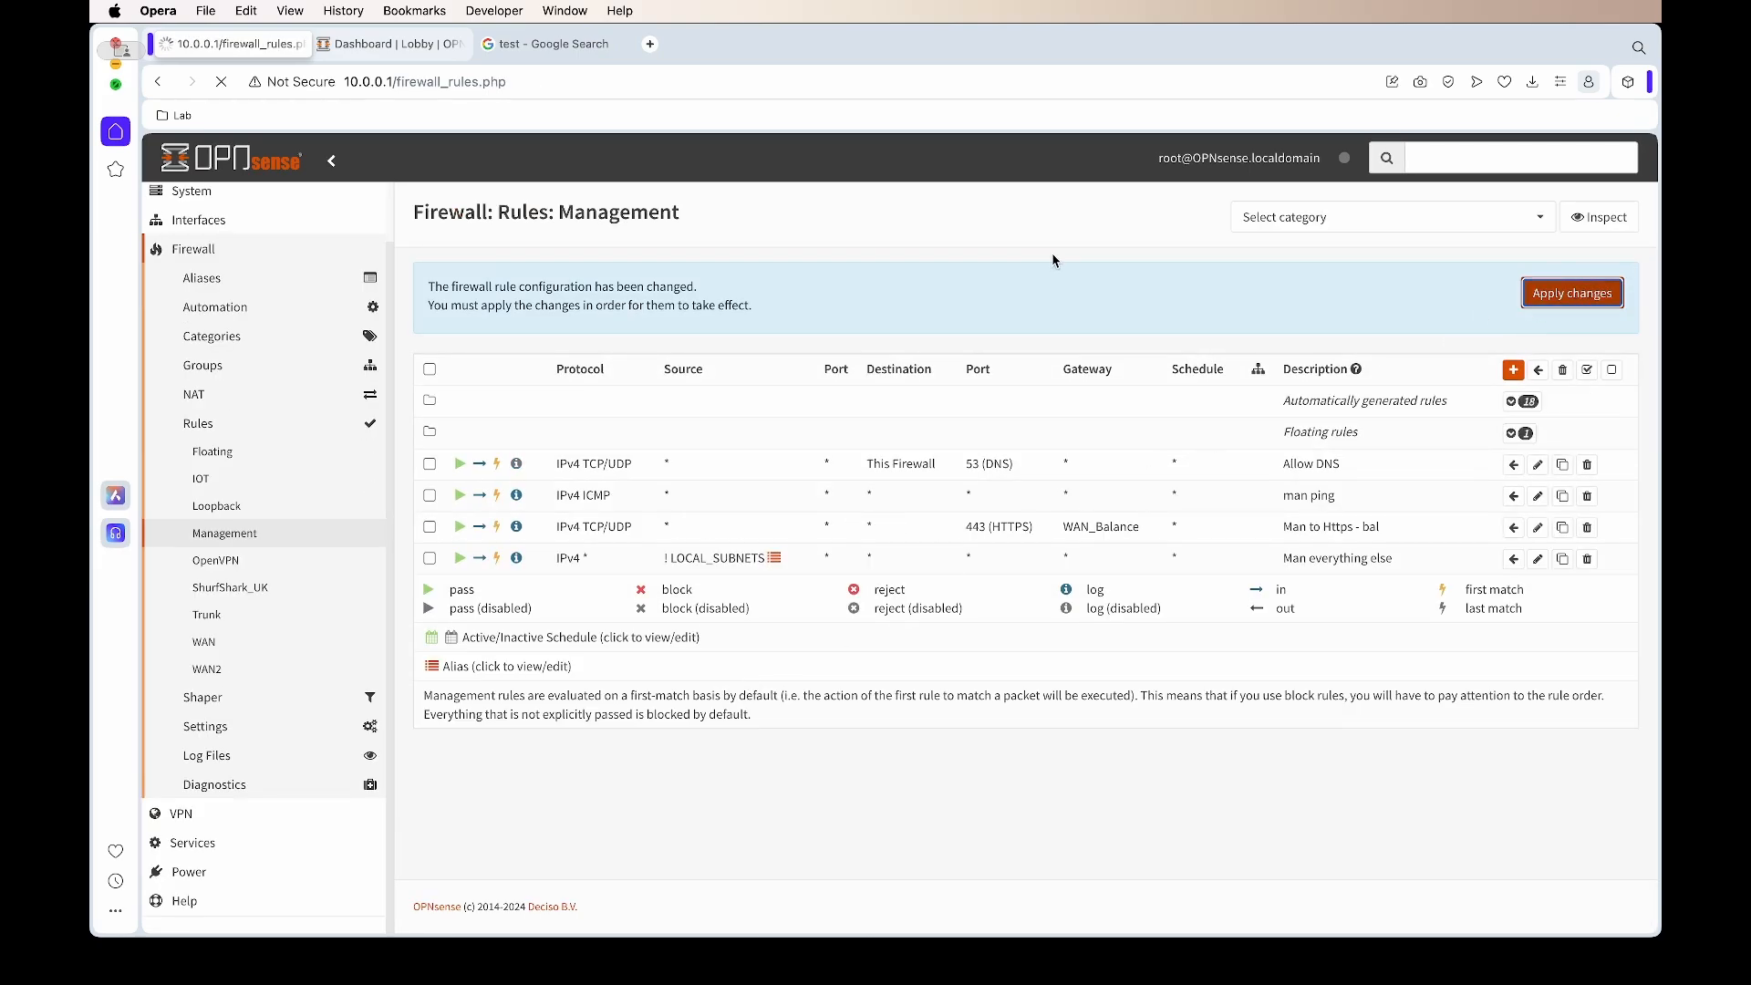
key(ctrl+Tab)
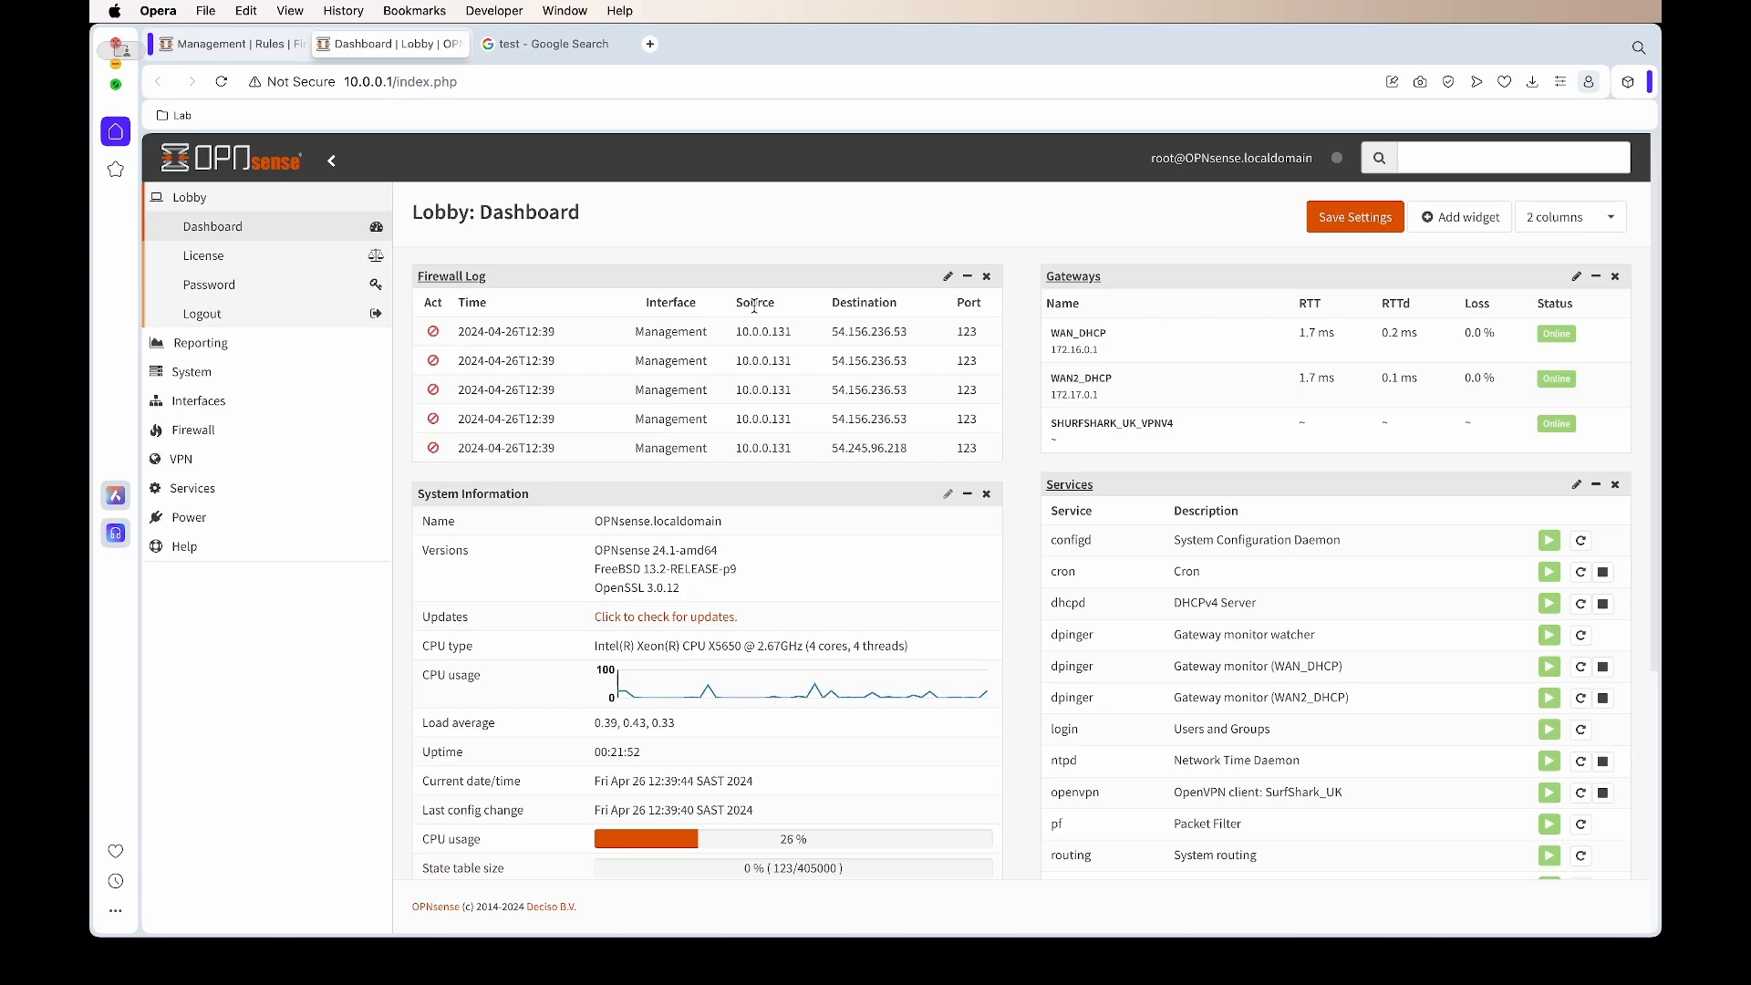
key(ctrl+Tab)
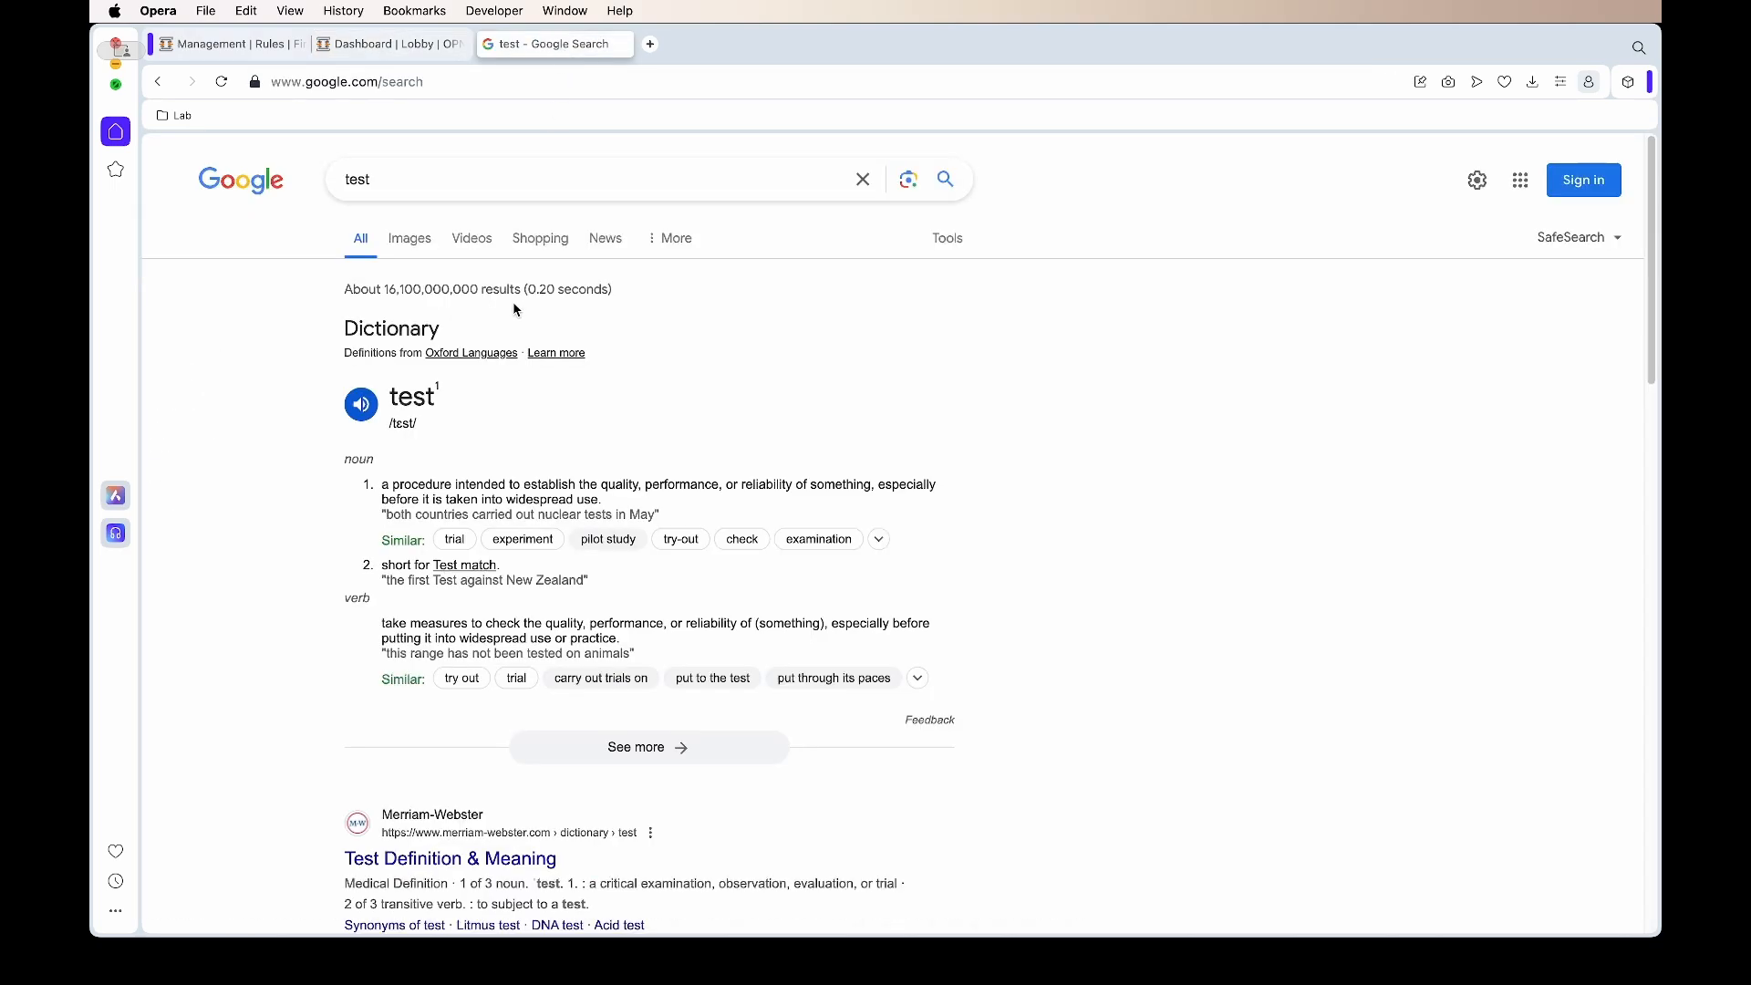
click(397, 187)
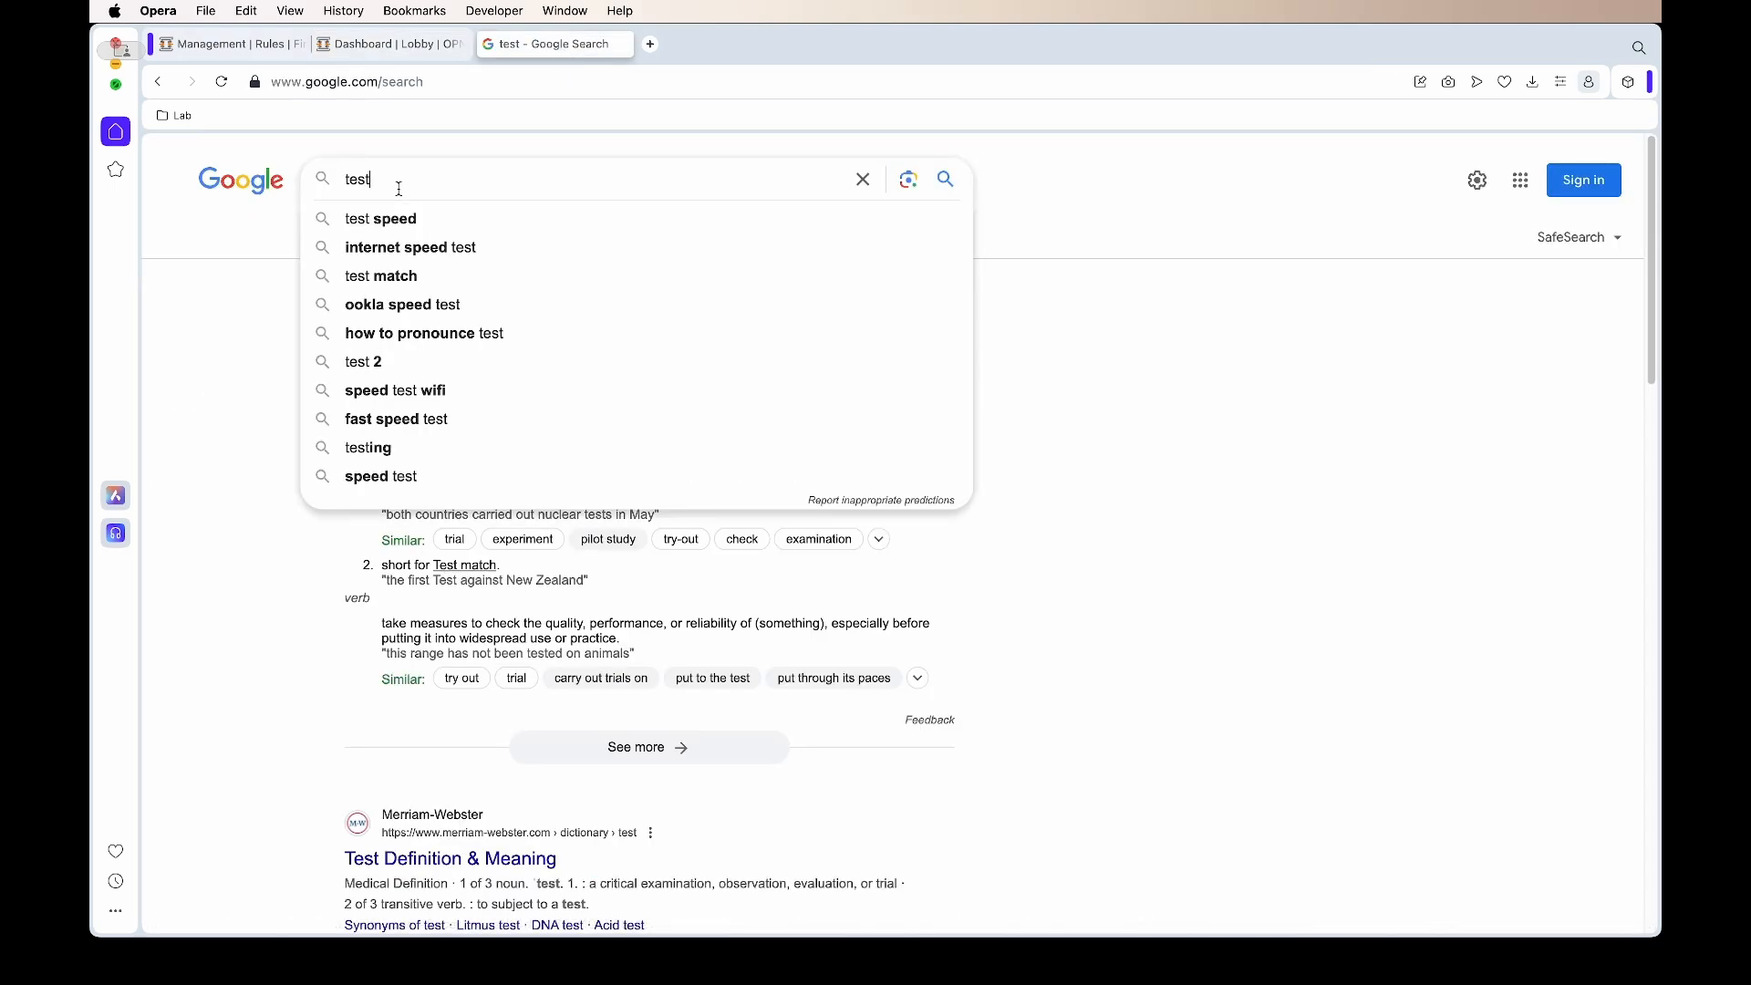
click(401, 215)
double_click(402, 180)
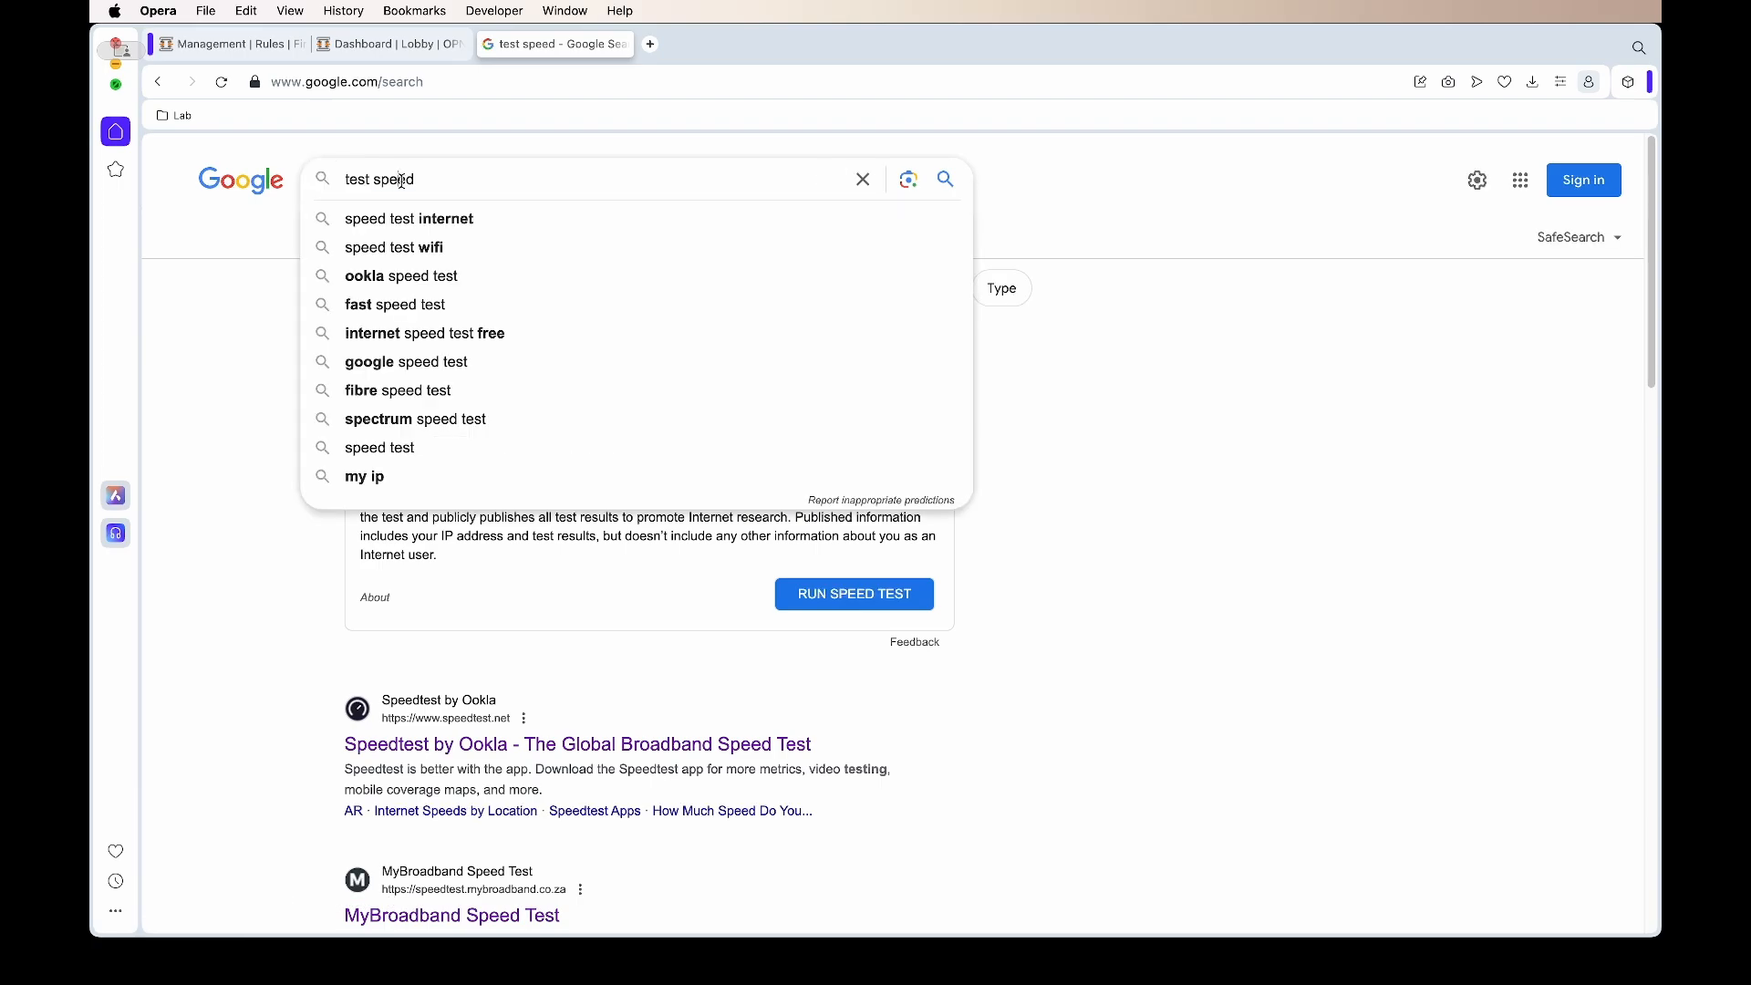
key(BackSpace)
key(Return)
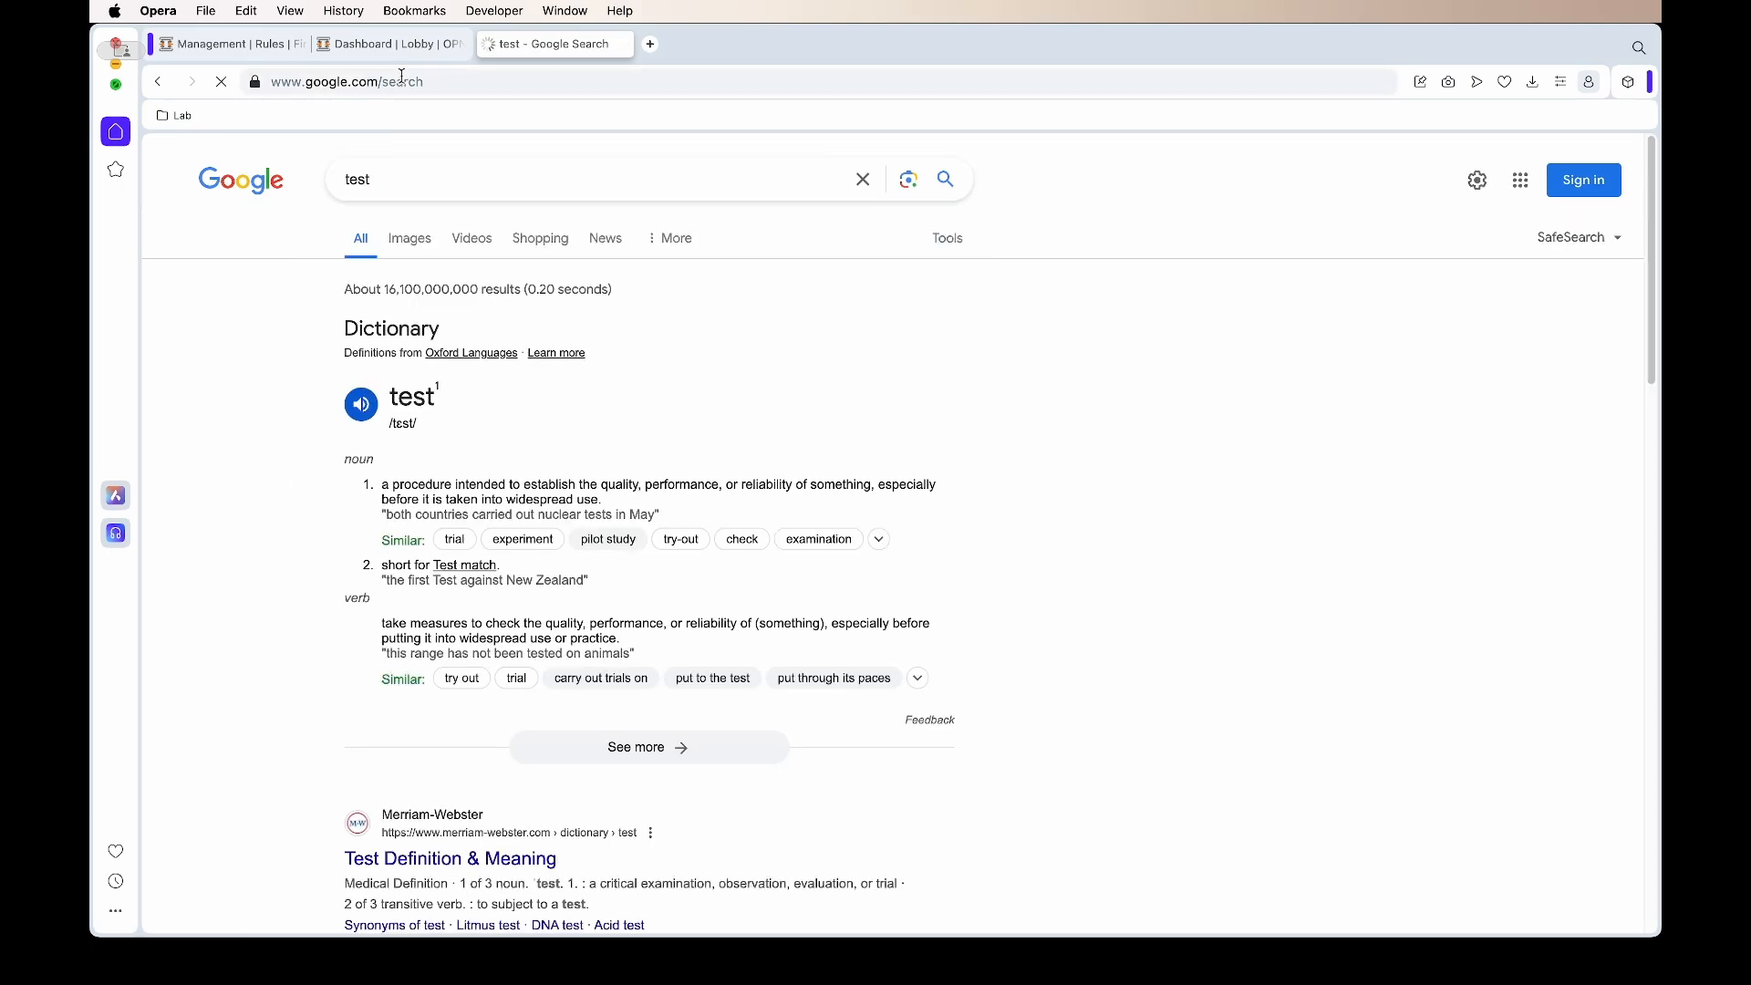
click(402, 53)
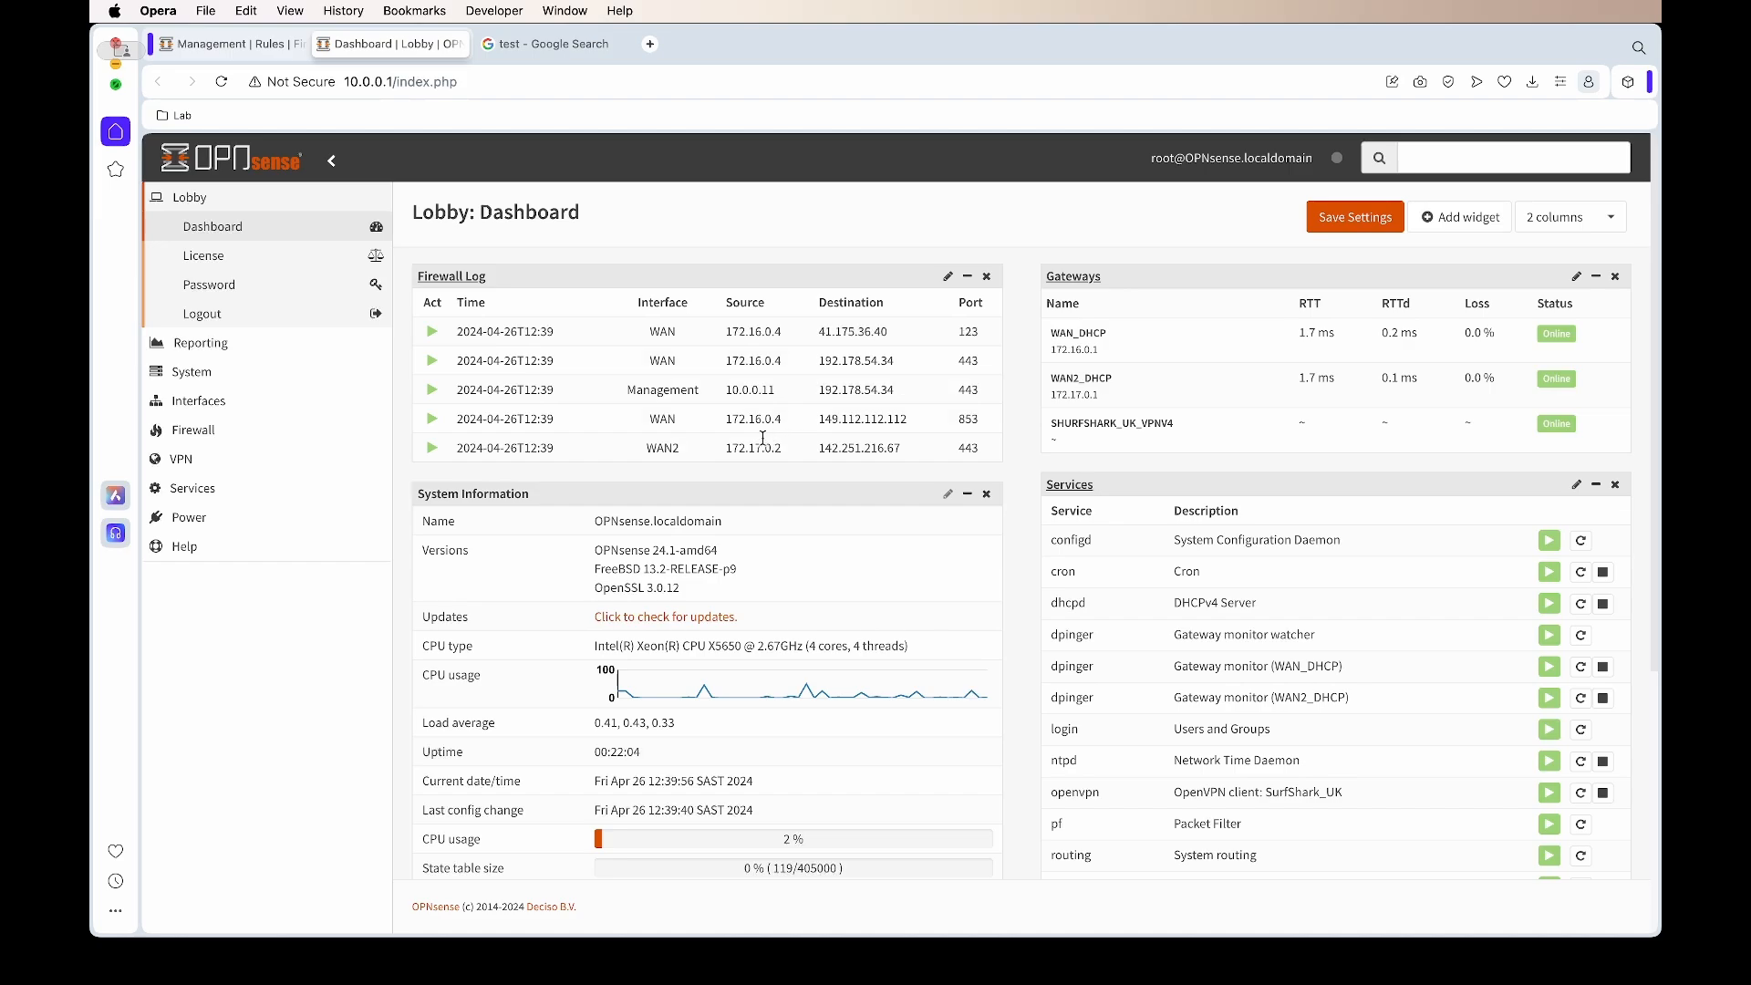
Open the firewall Live View and generate traffic with 'test' and 'test speed' searches
click(471, 285)
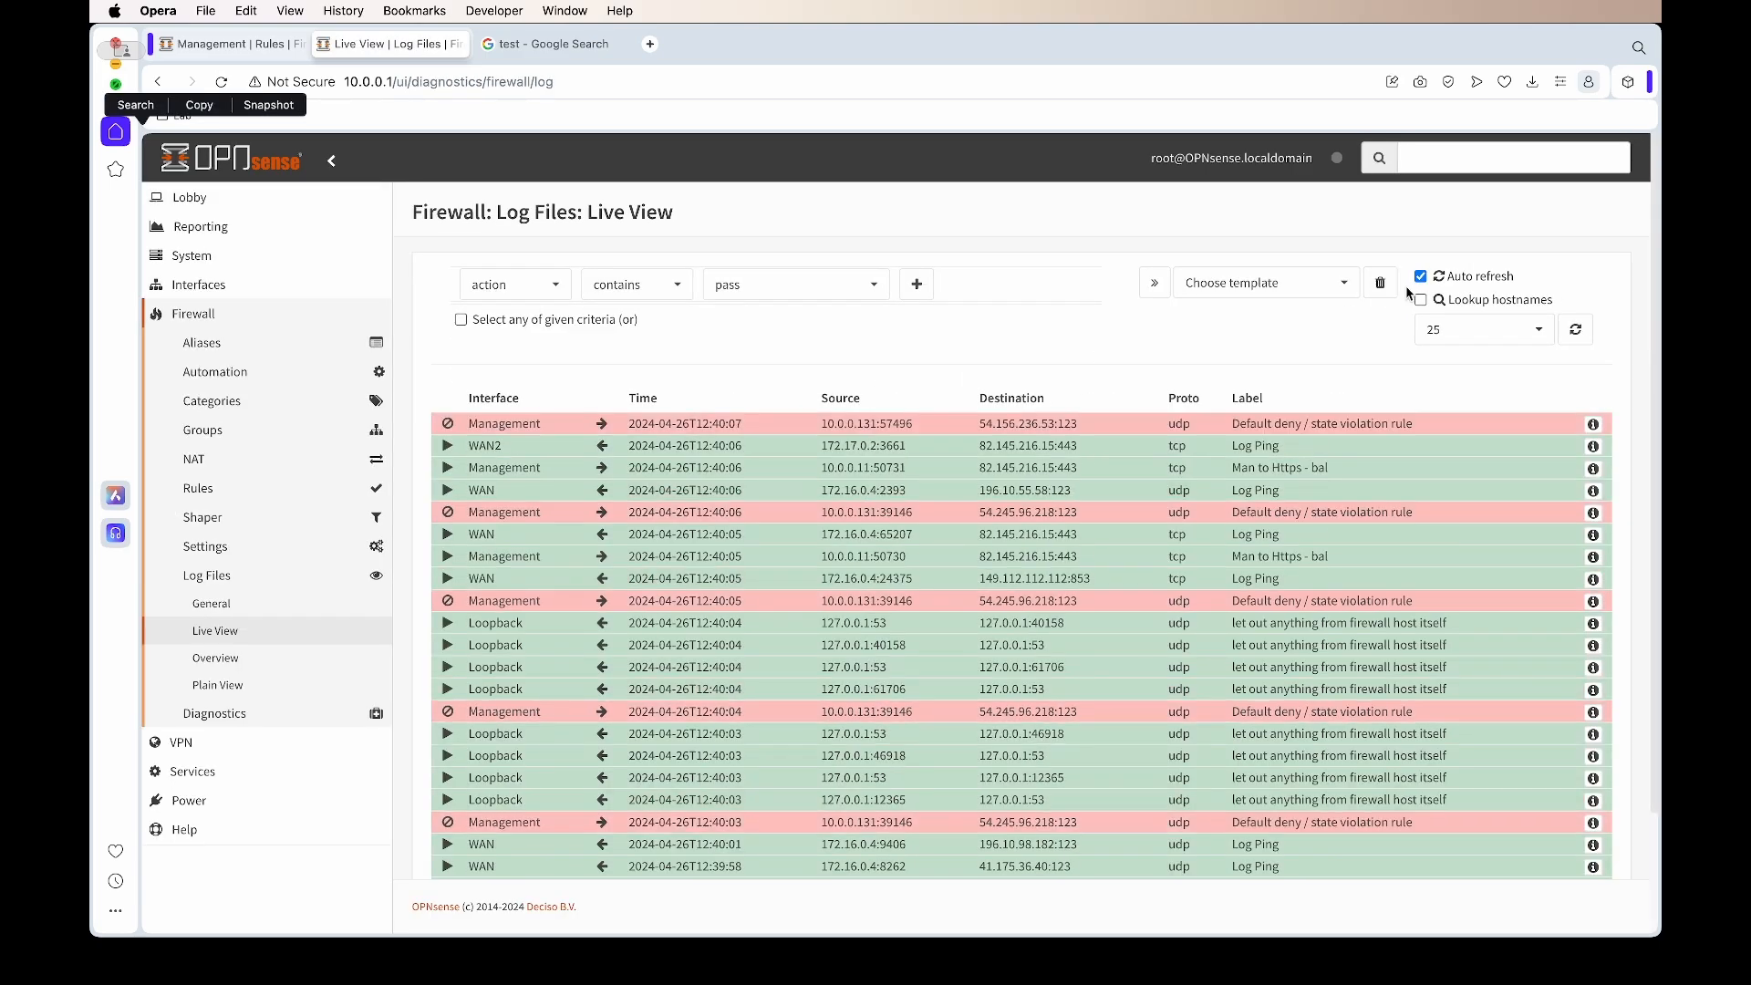
click(526, 46)
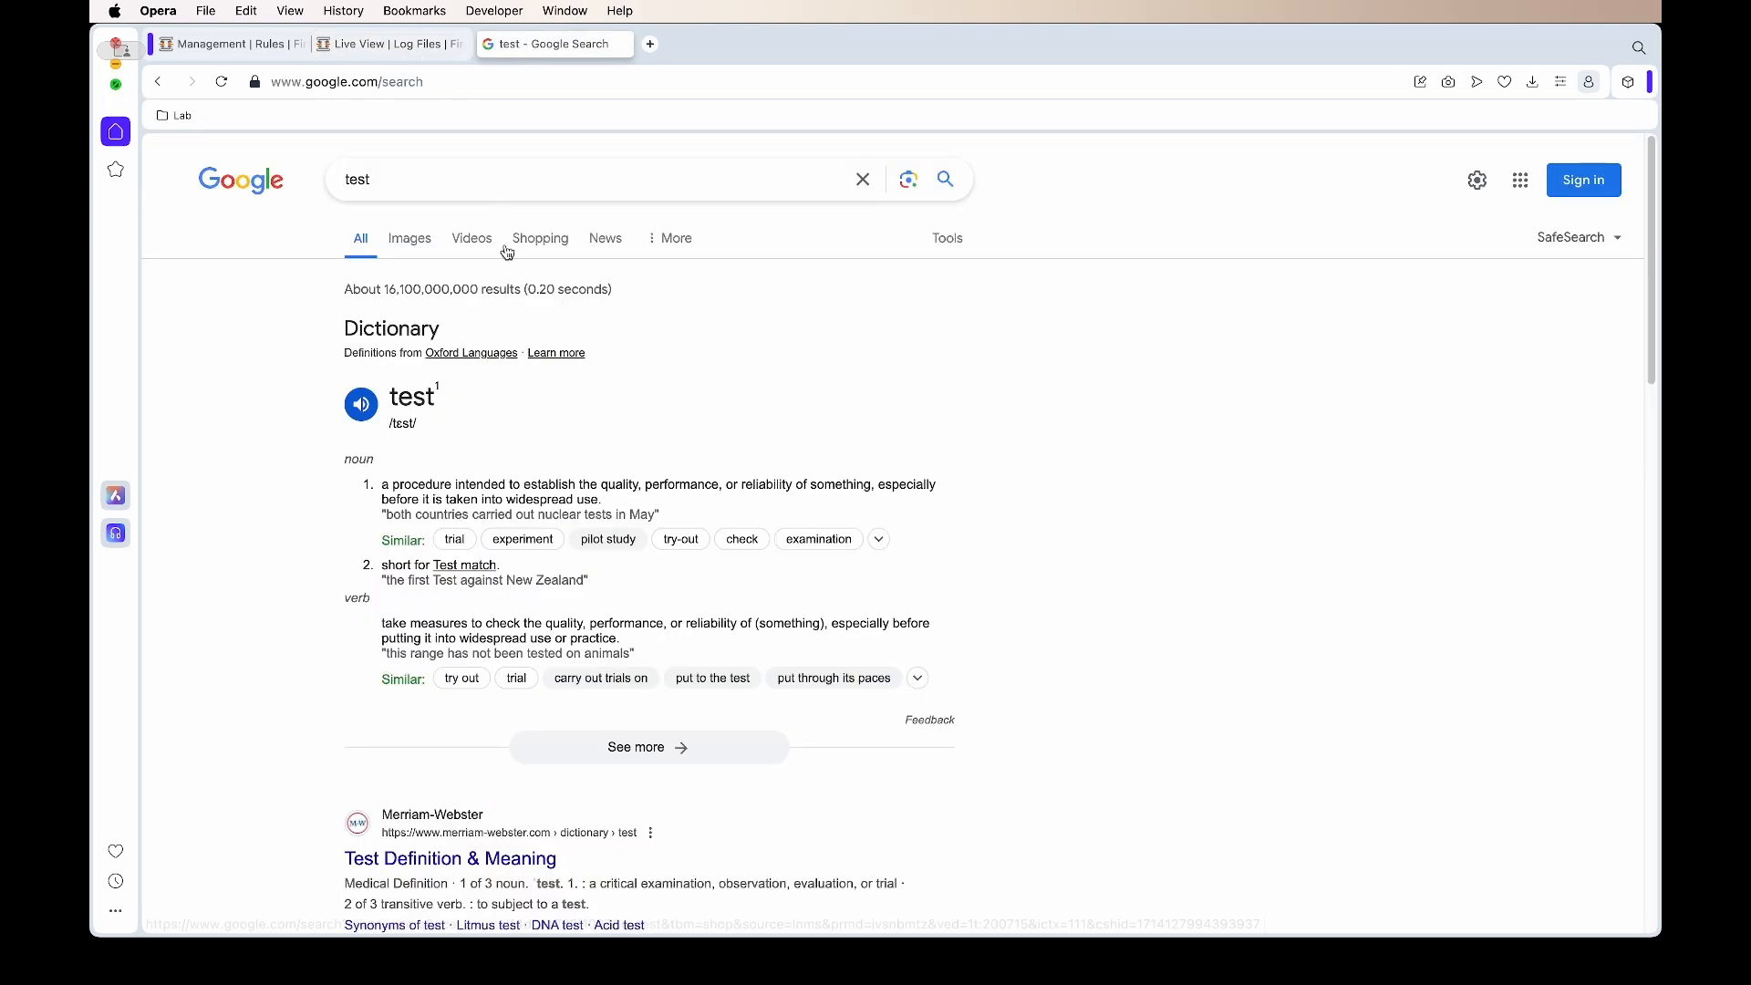
key(Return)
click(502, 190)
click(493, 217)
Turn off auto refresh and review port 443 entries leaving through both WAN and WAN2
click(421, 64)
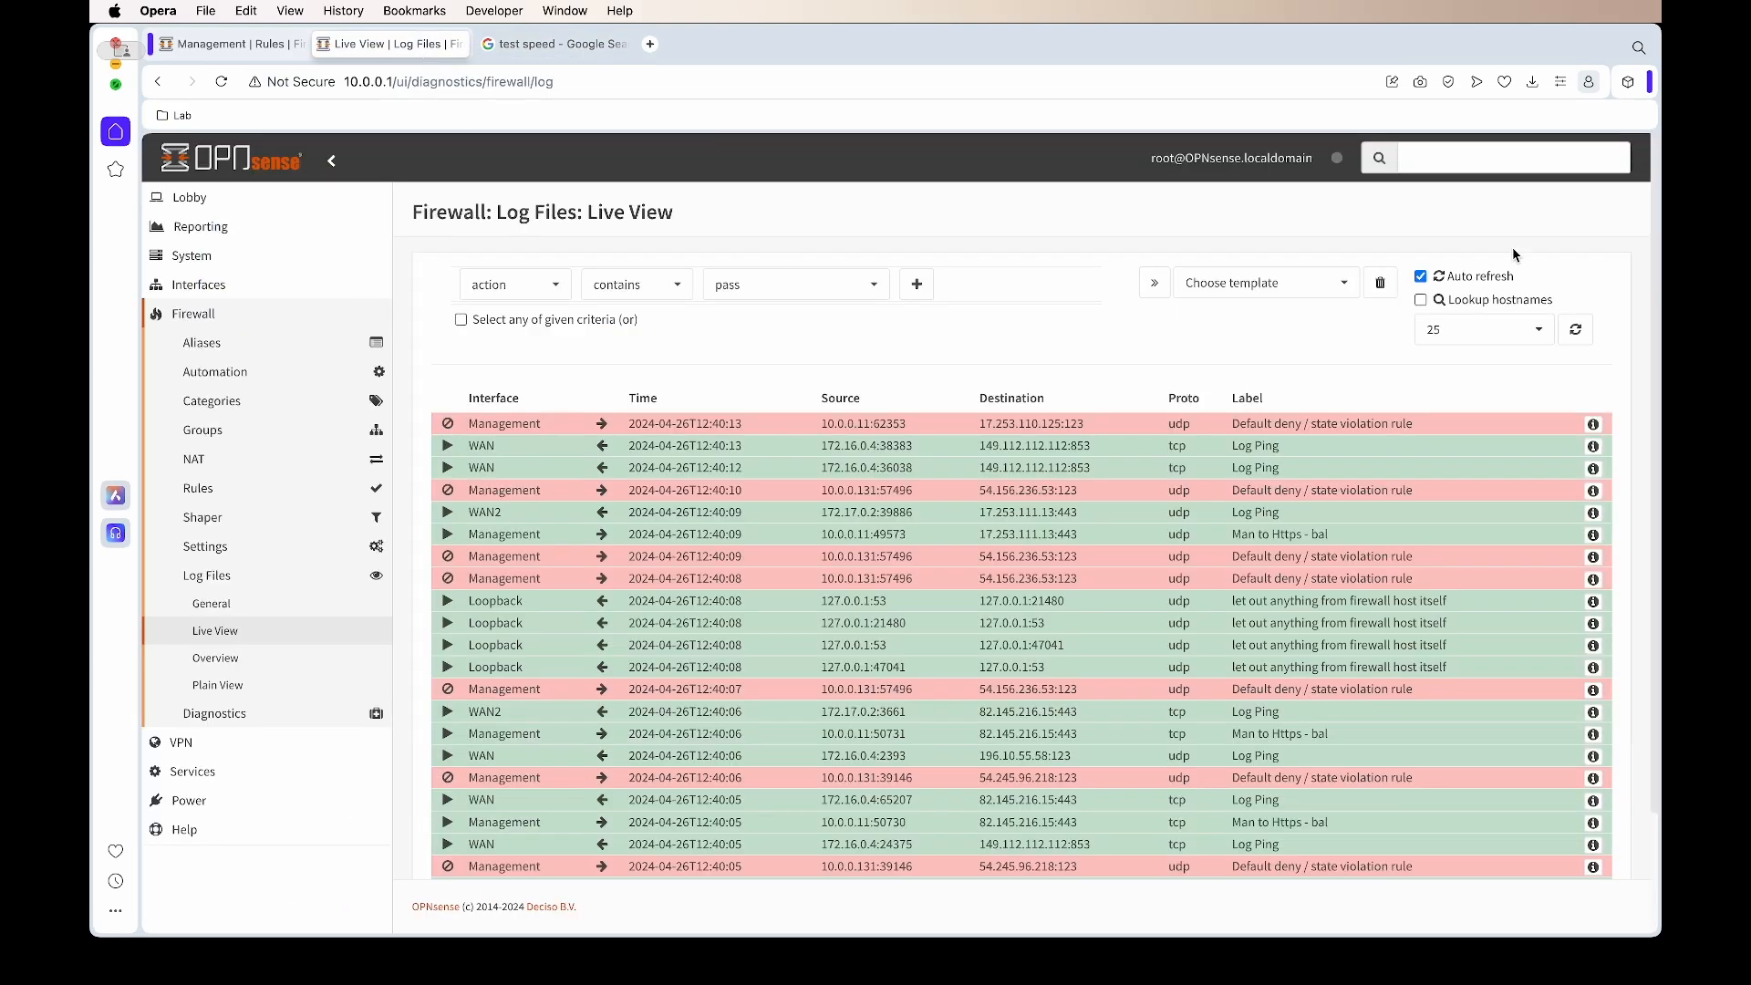
click(1420, 276)
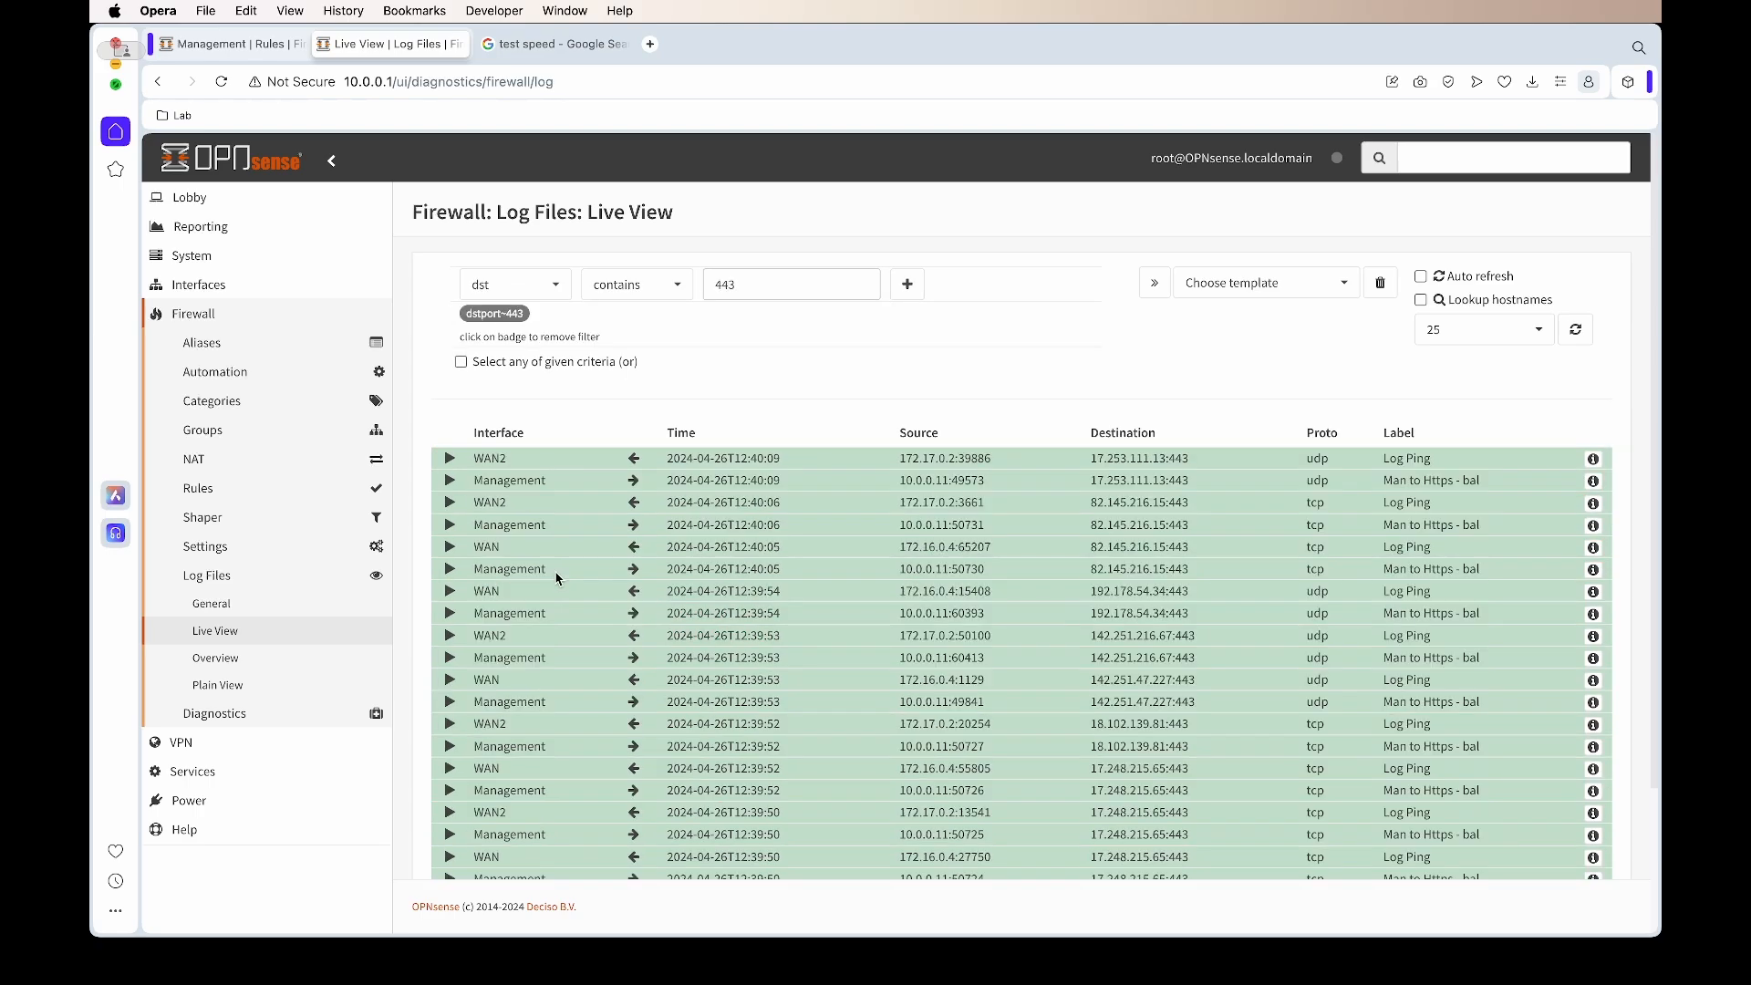
scroll(564, 593, down, 1)
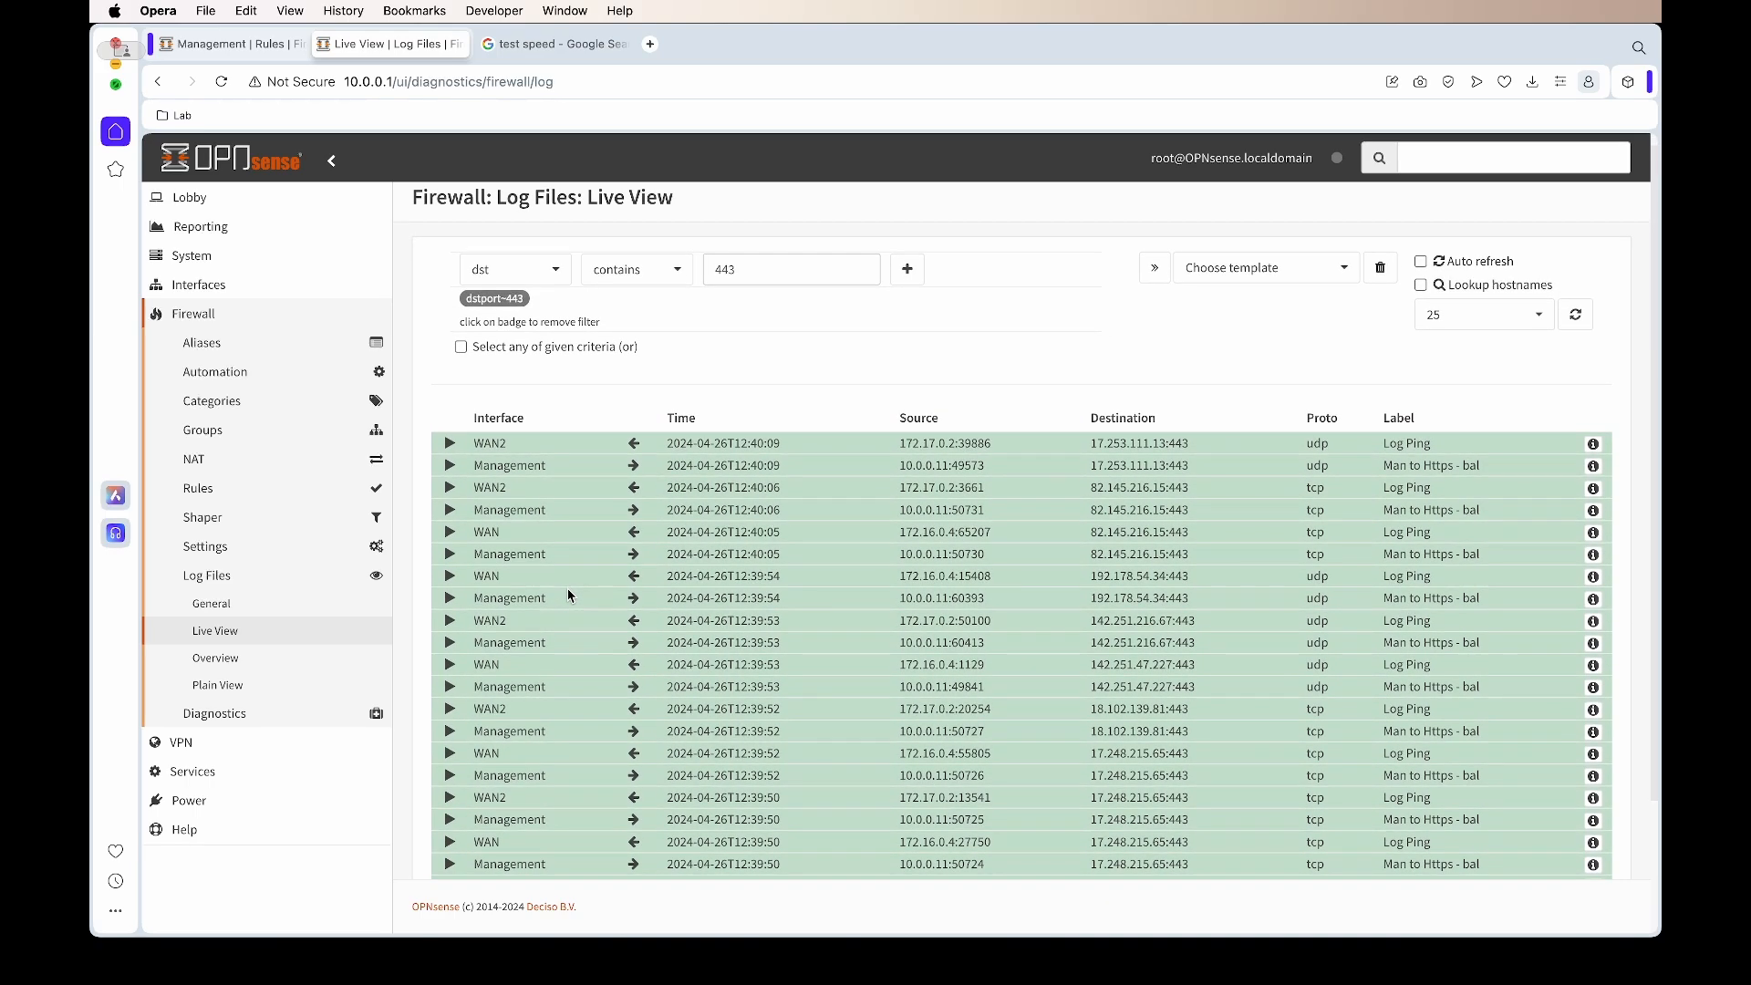
scroll(569, 594, down, 1)
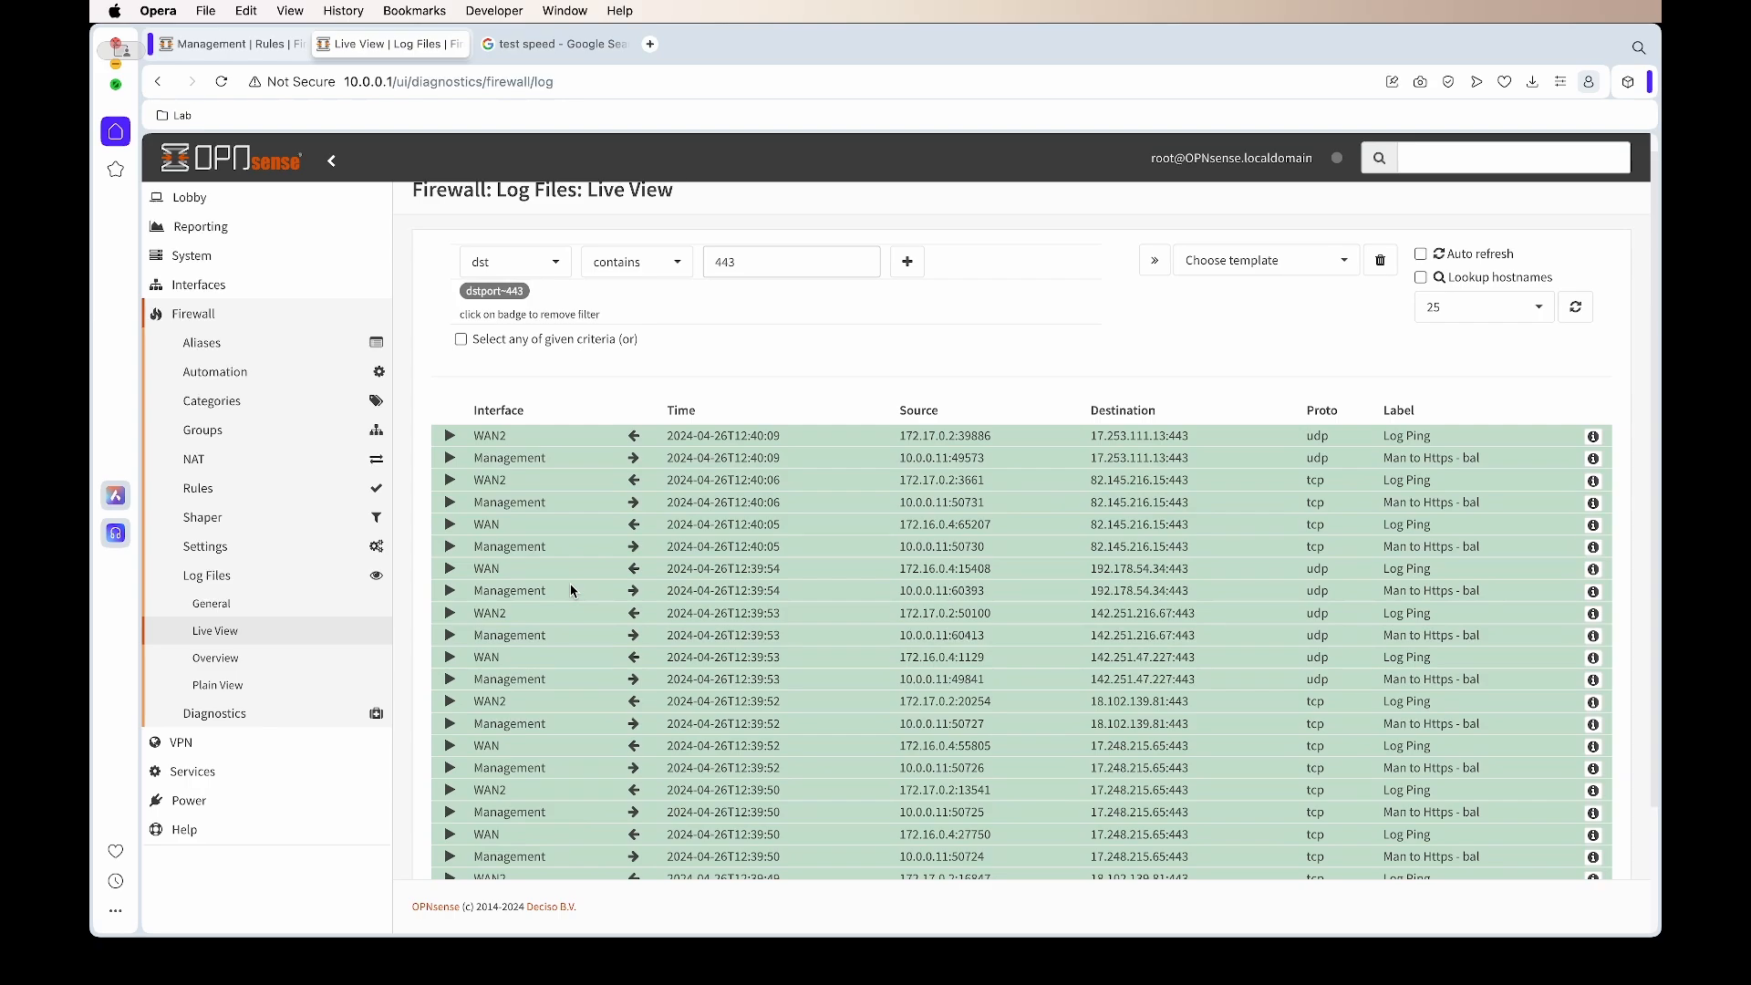
scroll(571, 590, down, 2)
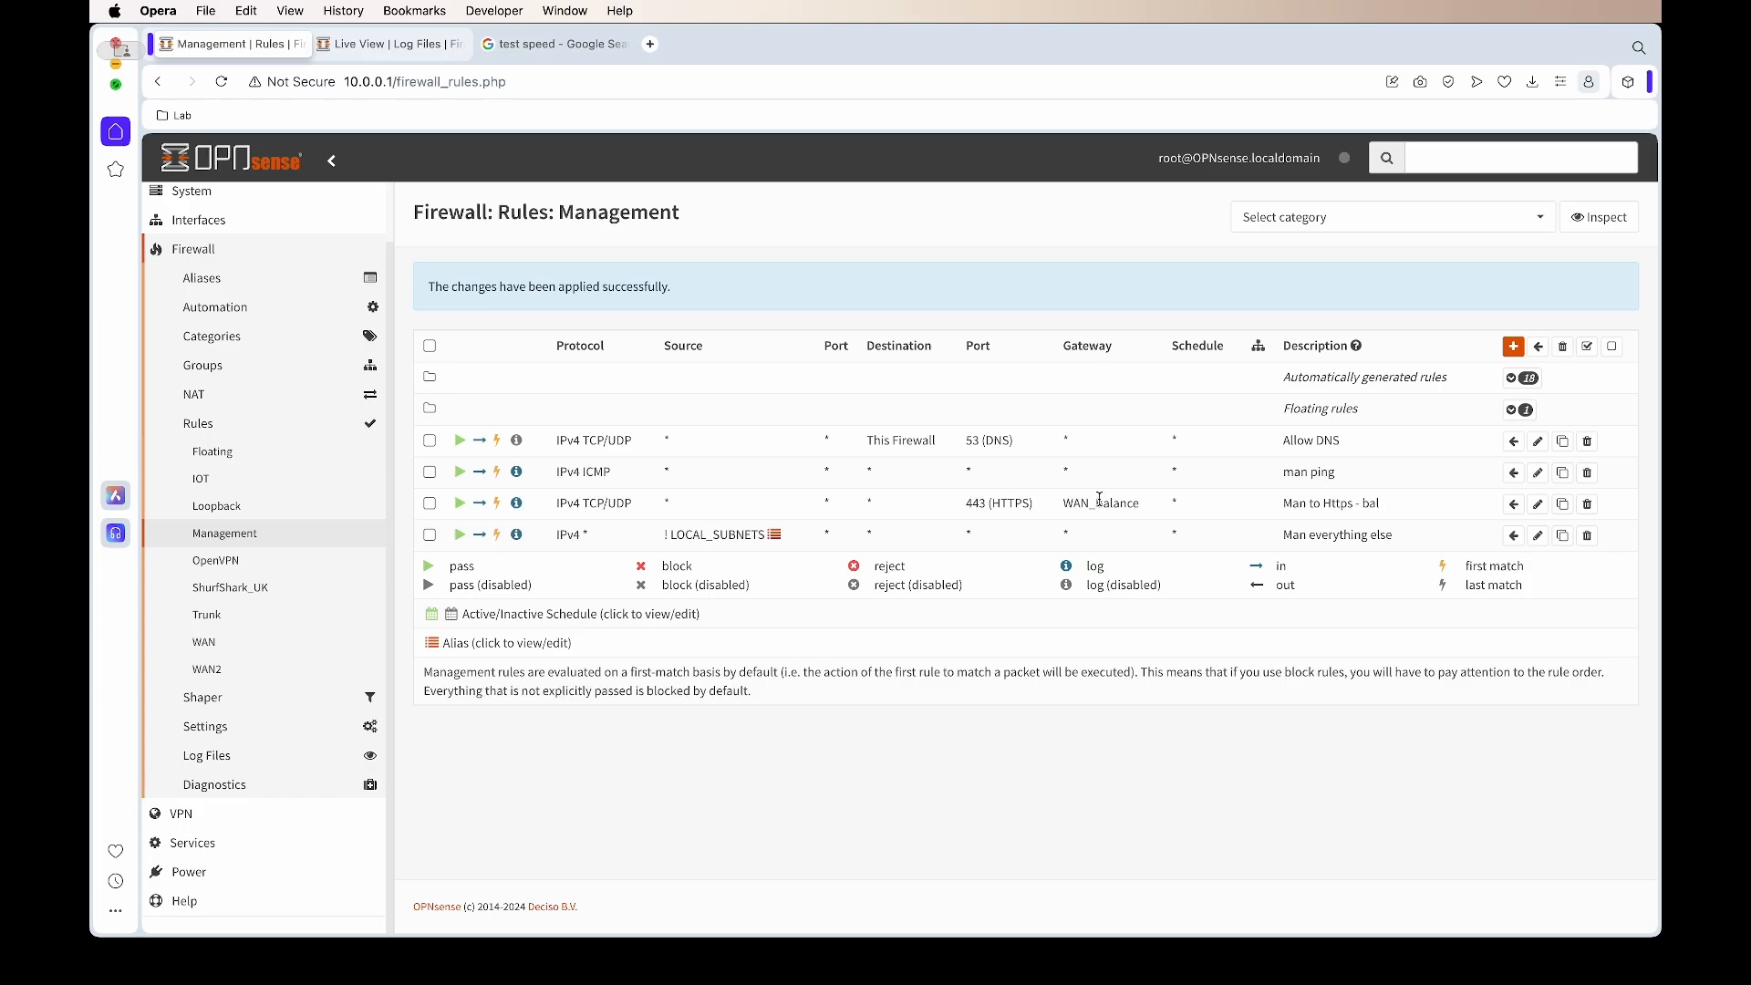
Route the man ping rule through WAN_DHCP - 172.16.0.1, save it, and start a clone
click(1537, 473)
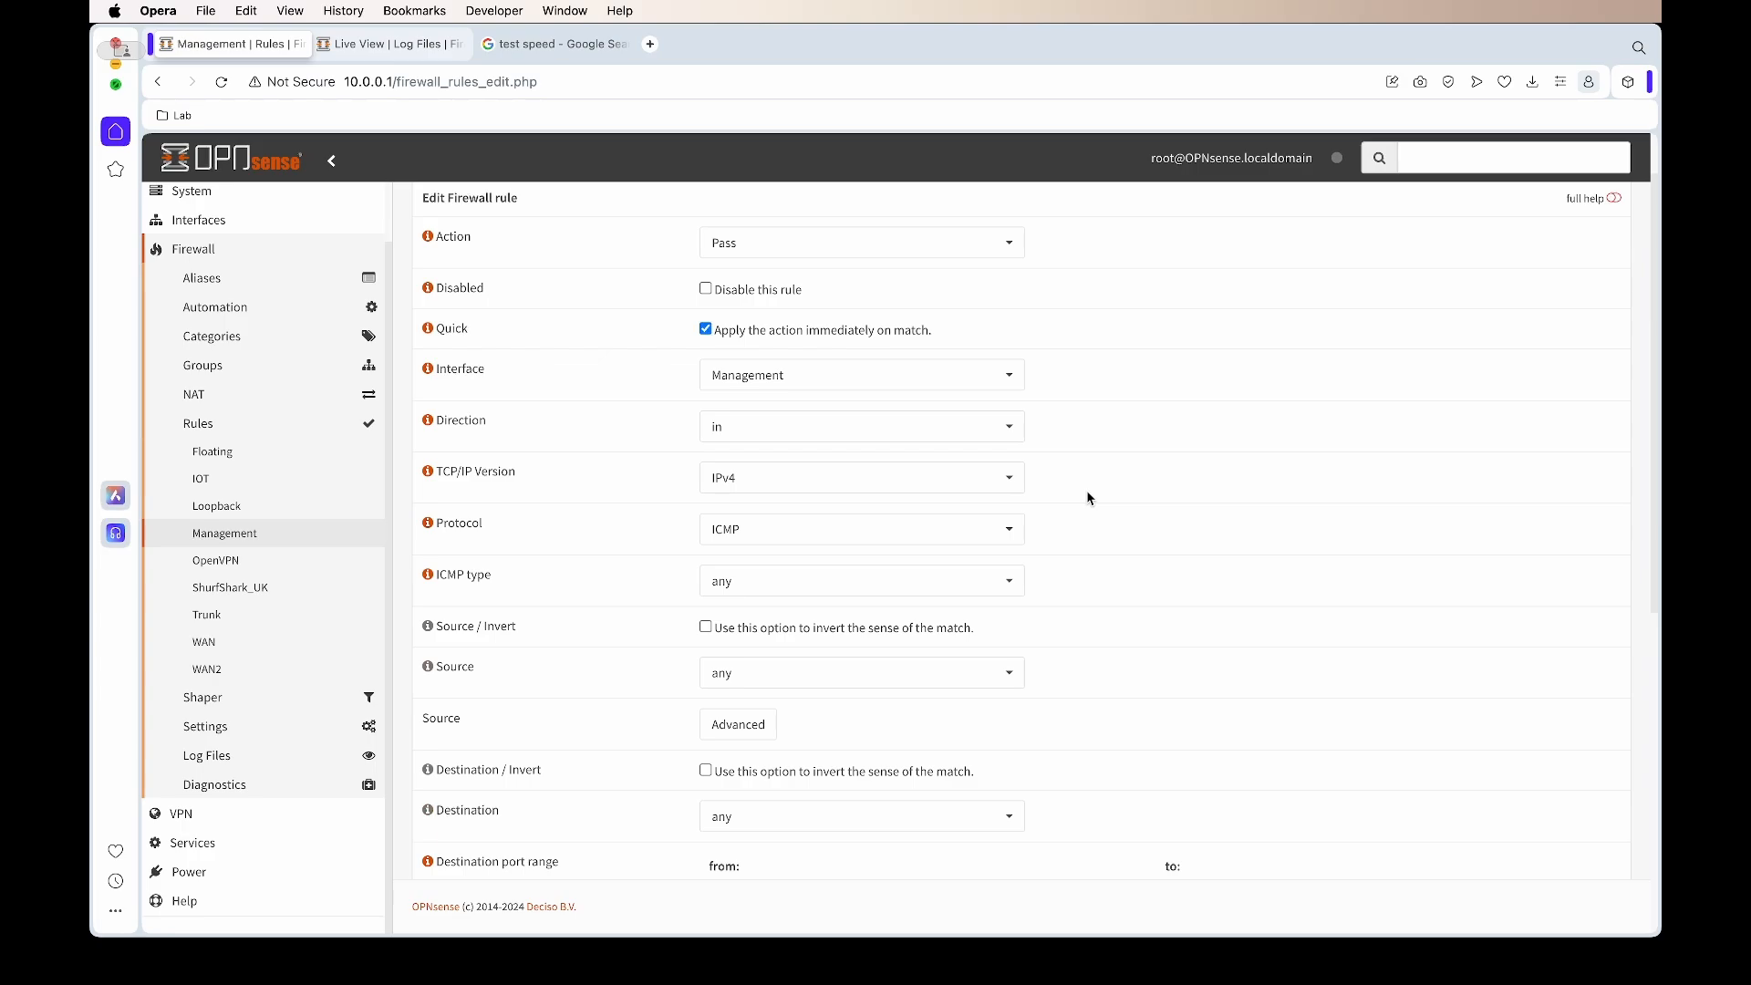
scroll(596, 520, down, 5)
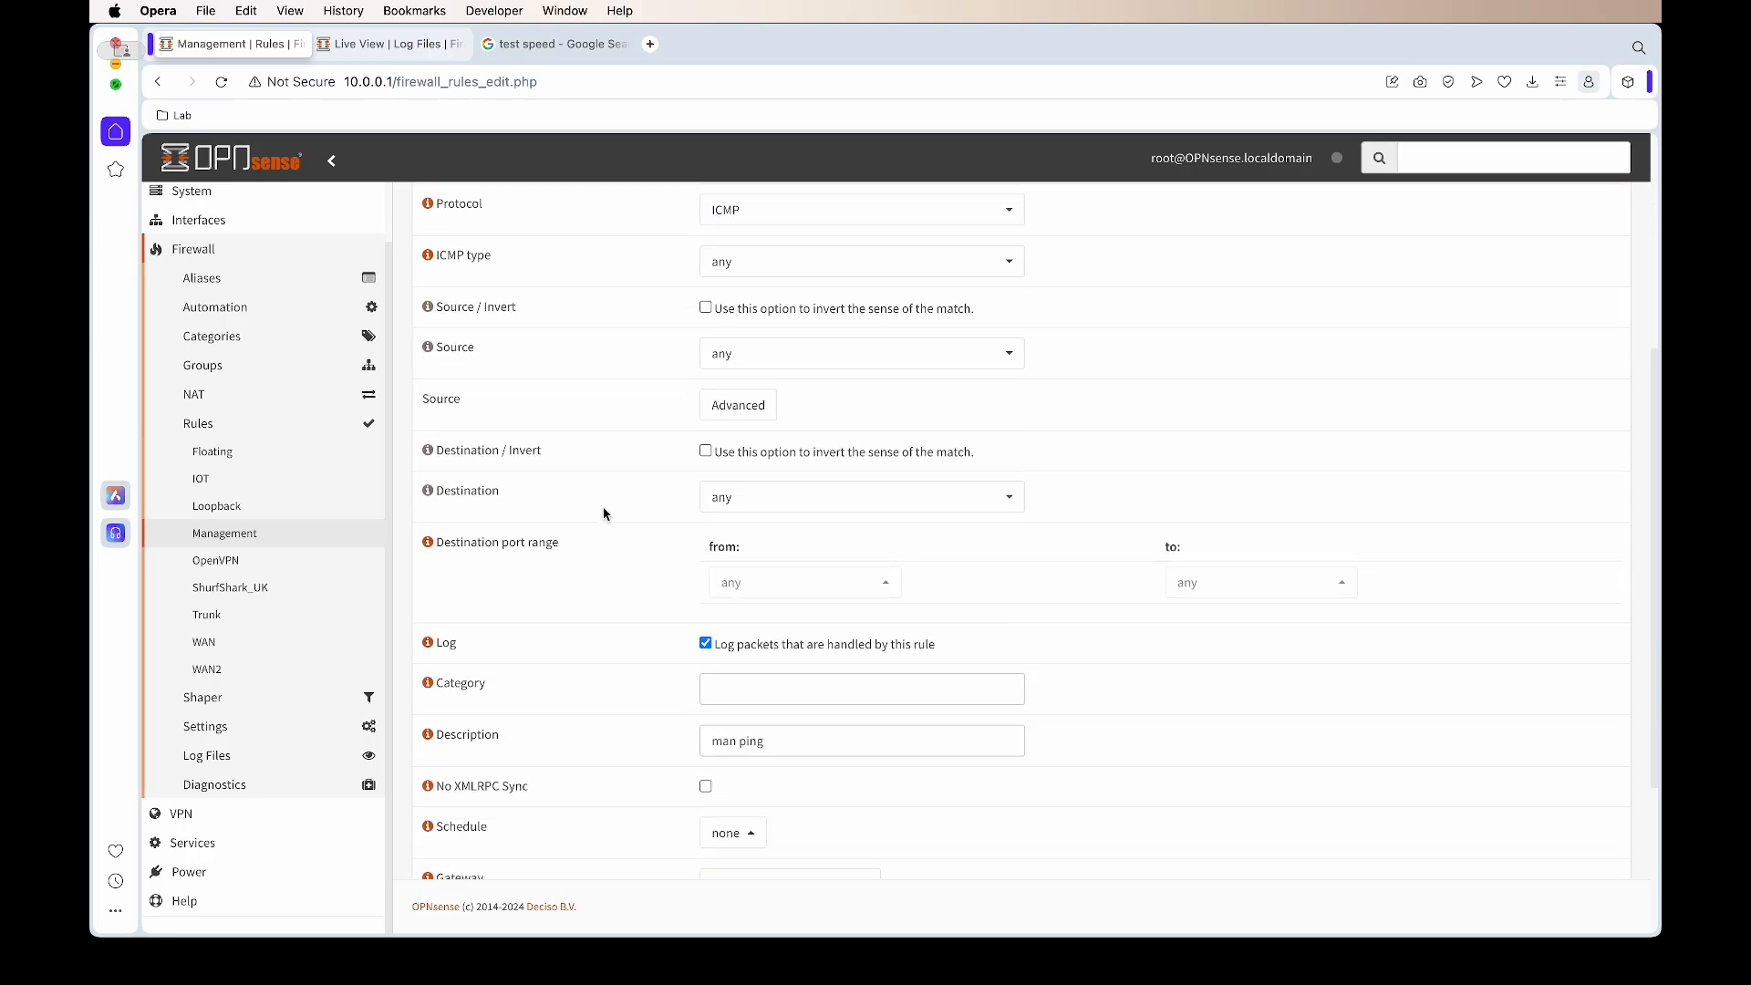
scroll(604, 513, down, 4)
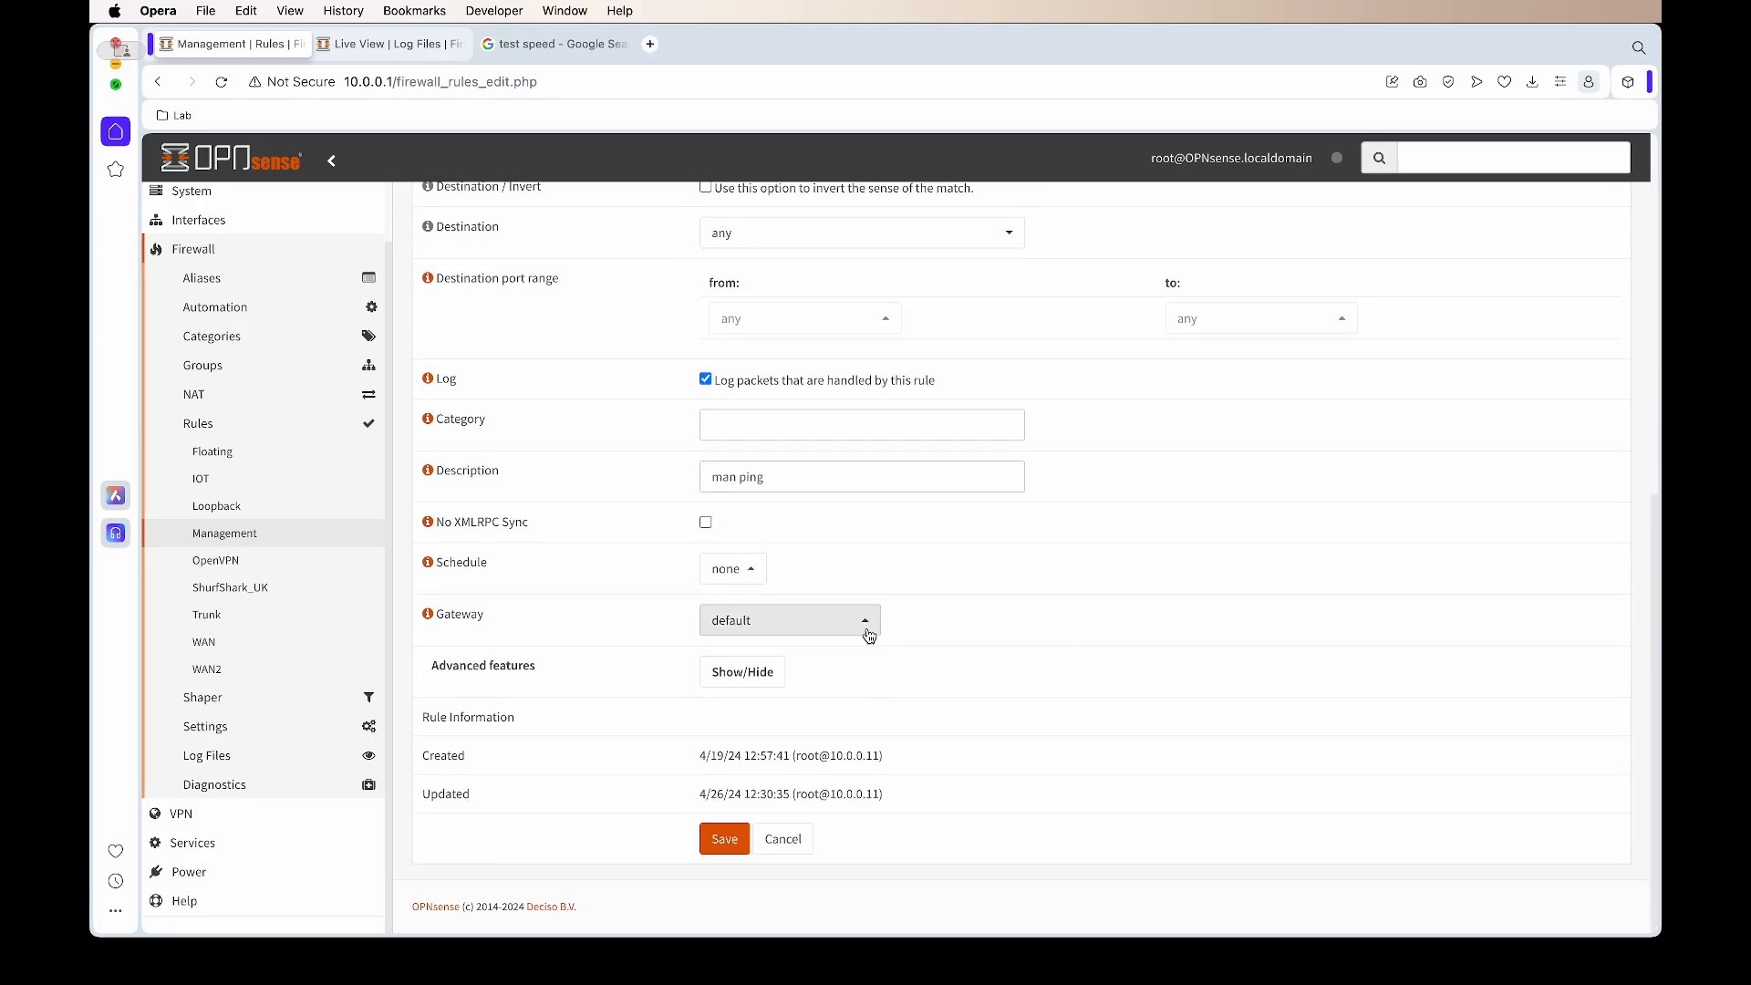
click(869, 634)
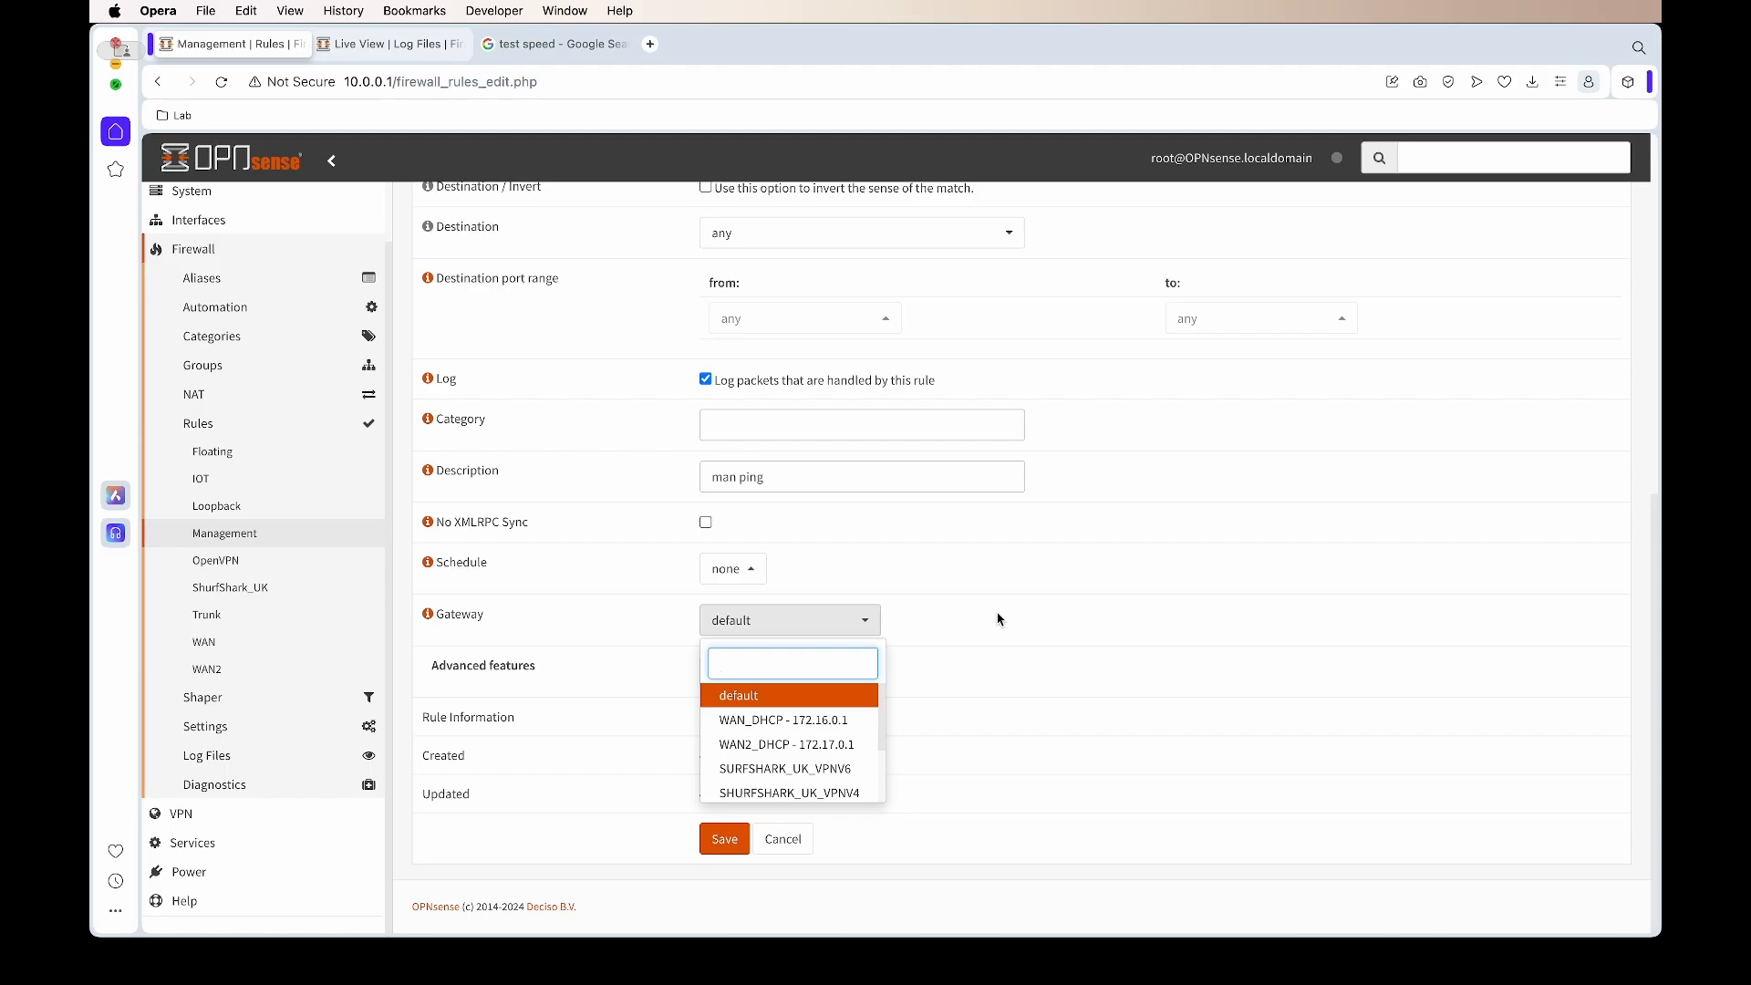
scroll(811, 739, down, 1)
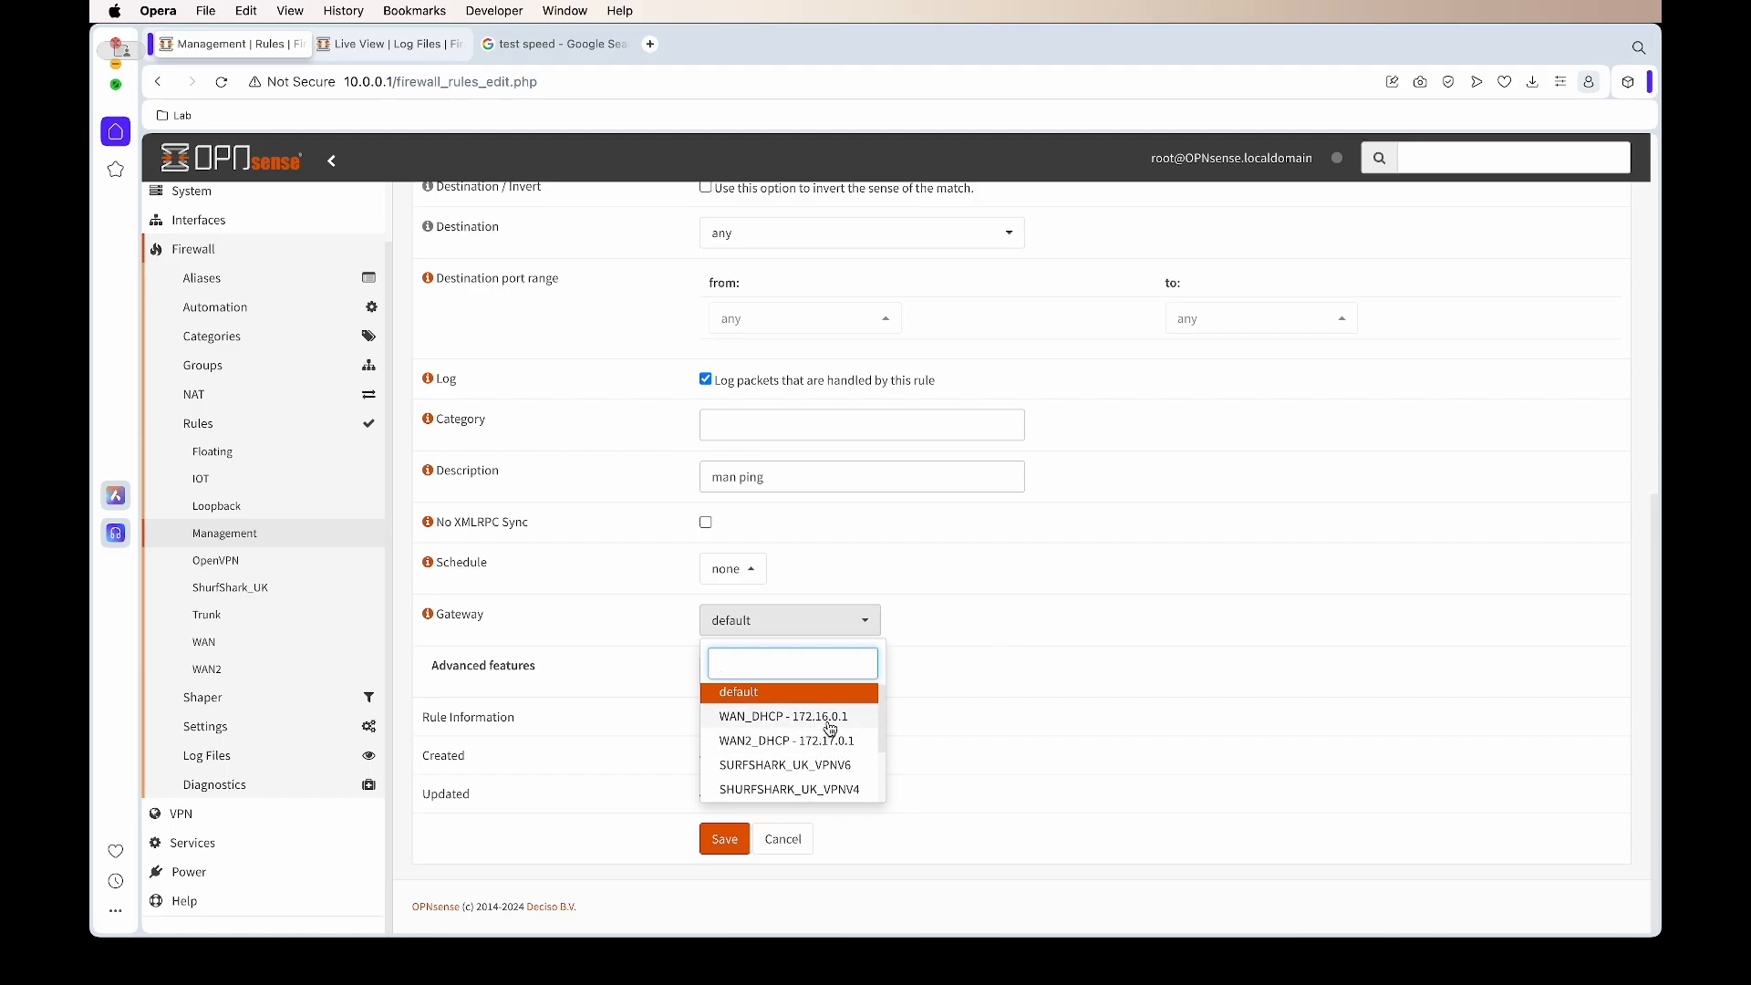
click(831, 721)
click(724, 839)
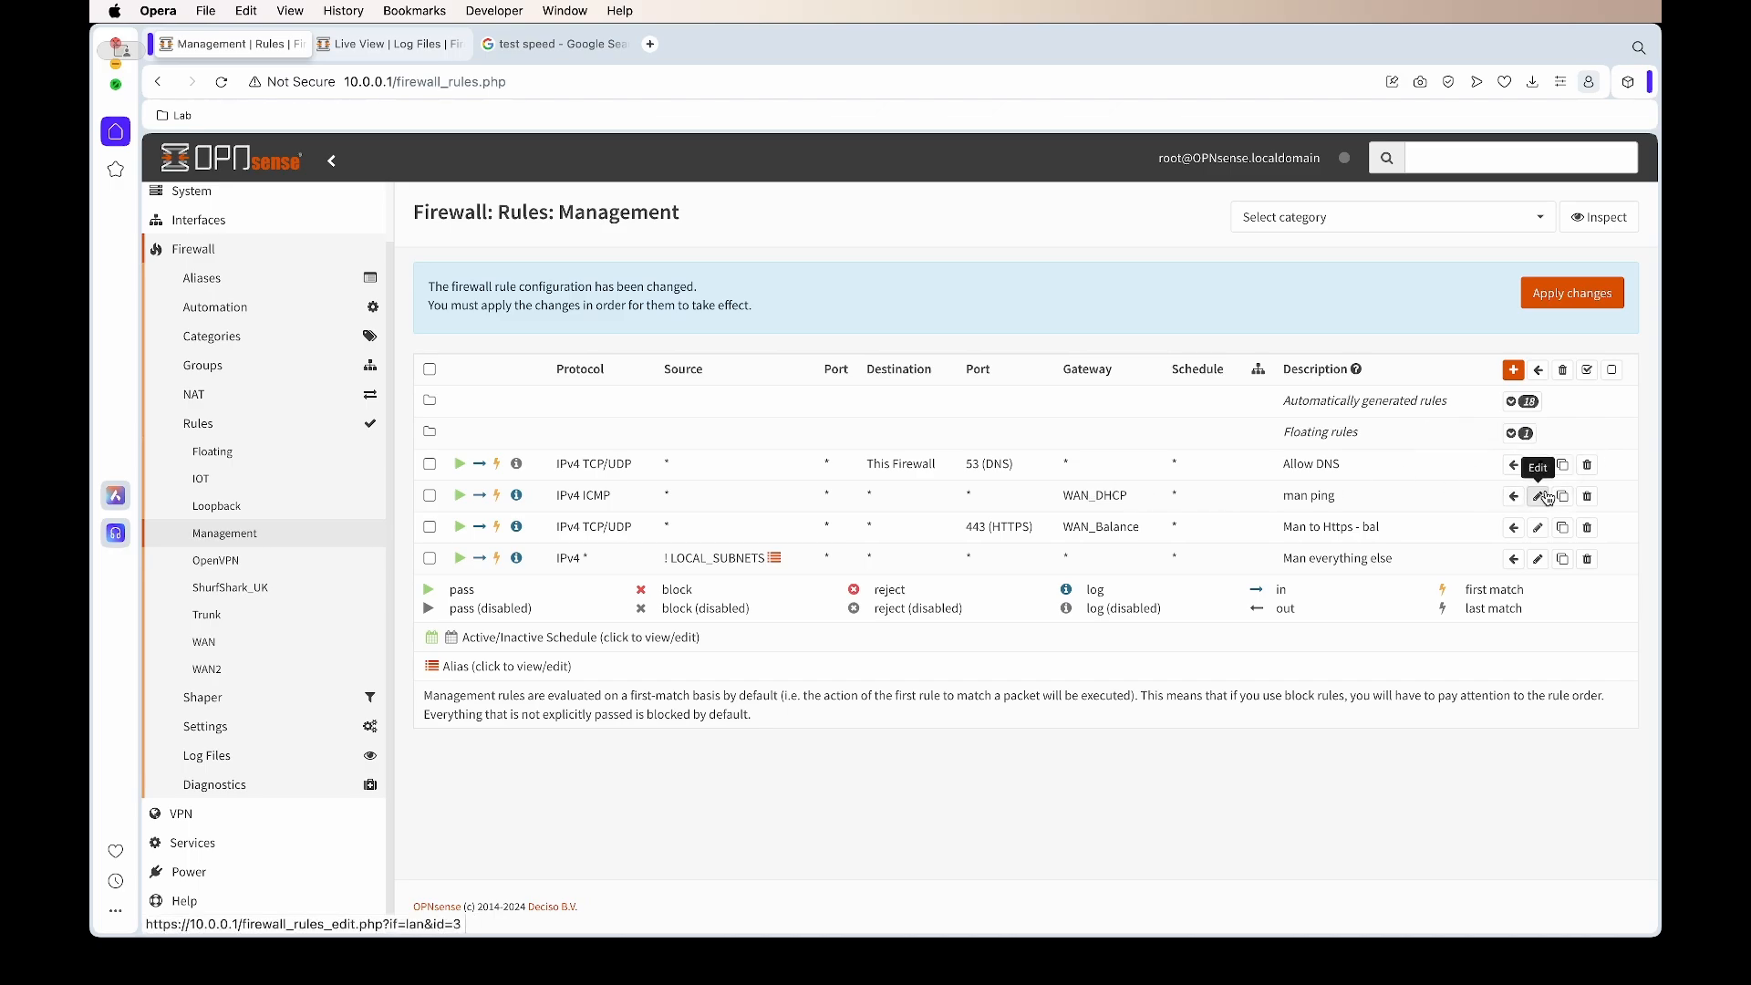
click(1546, 496)
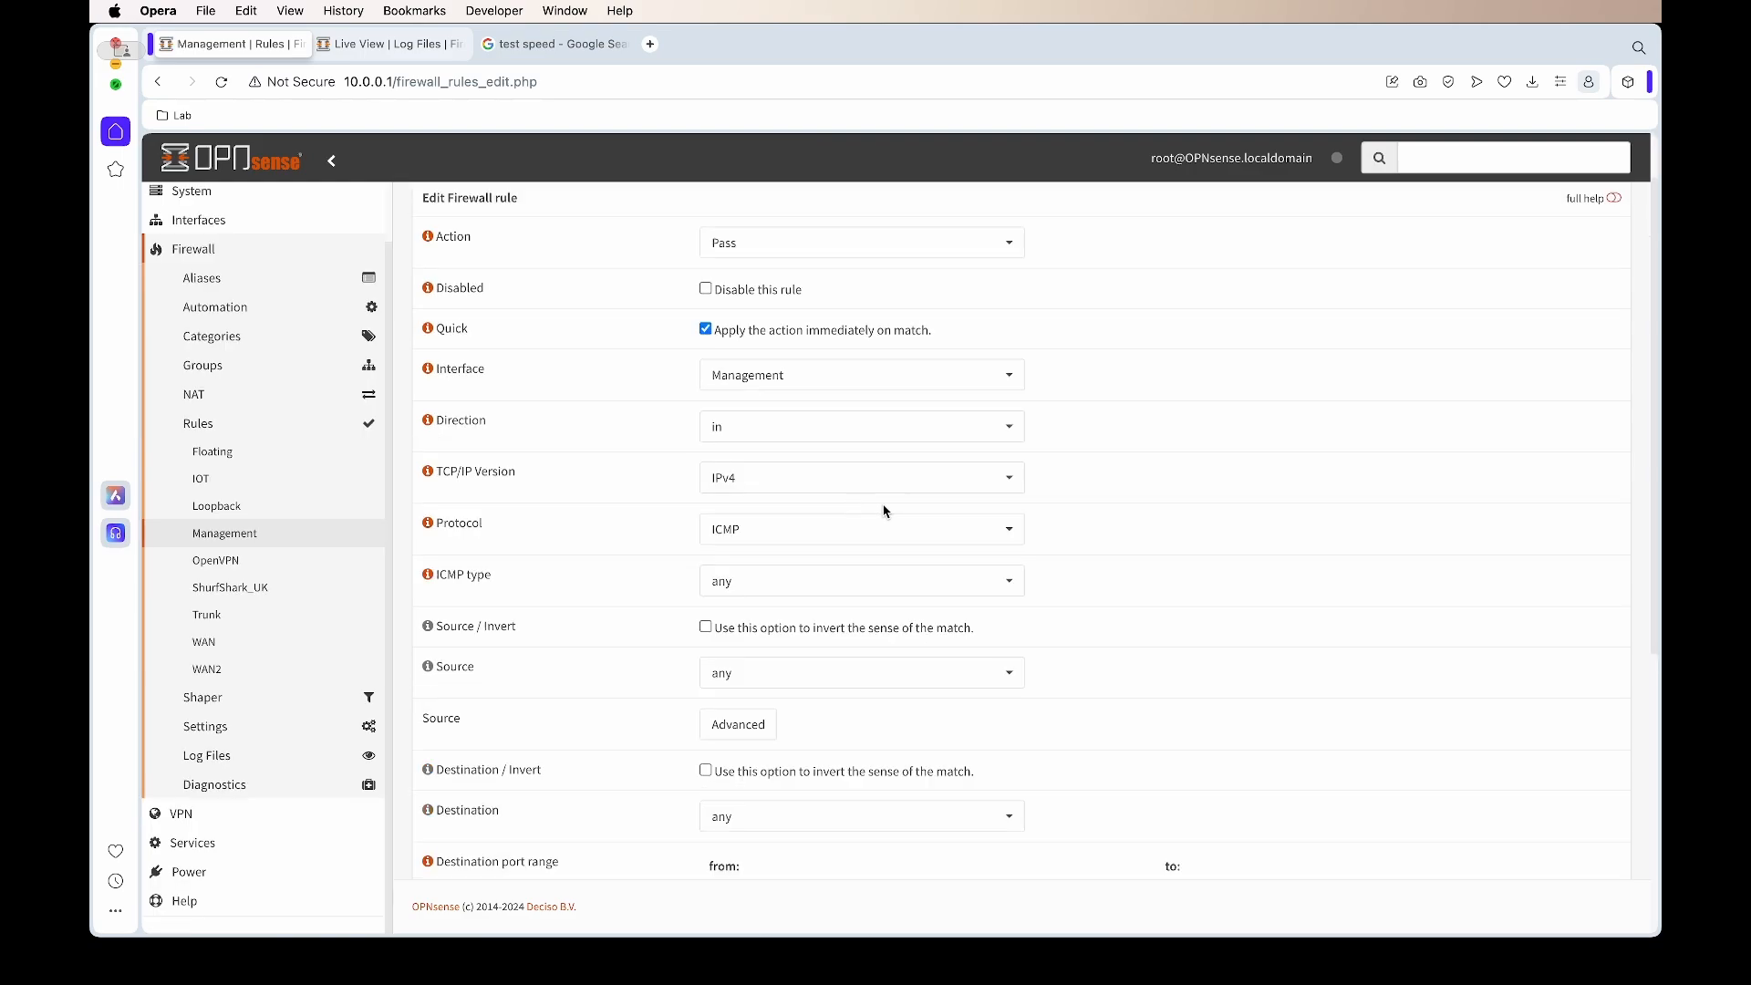
Set the cloned rule's destination to the single host 8.8.8.8/32
scroll(583, 547, down, 5)
scroll(585, 553, up, 3)
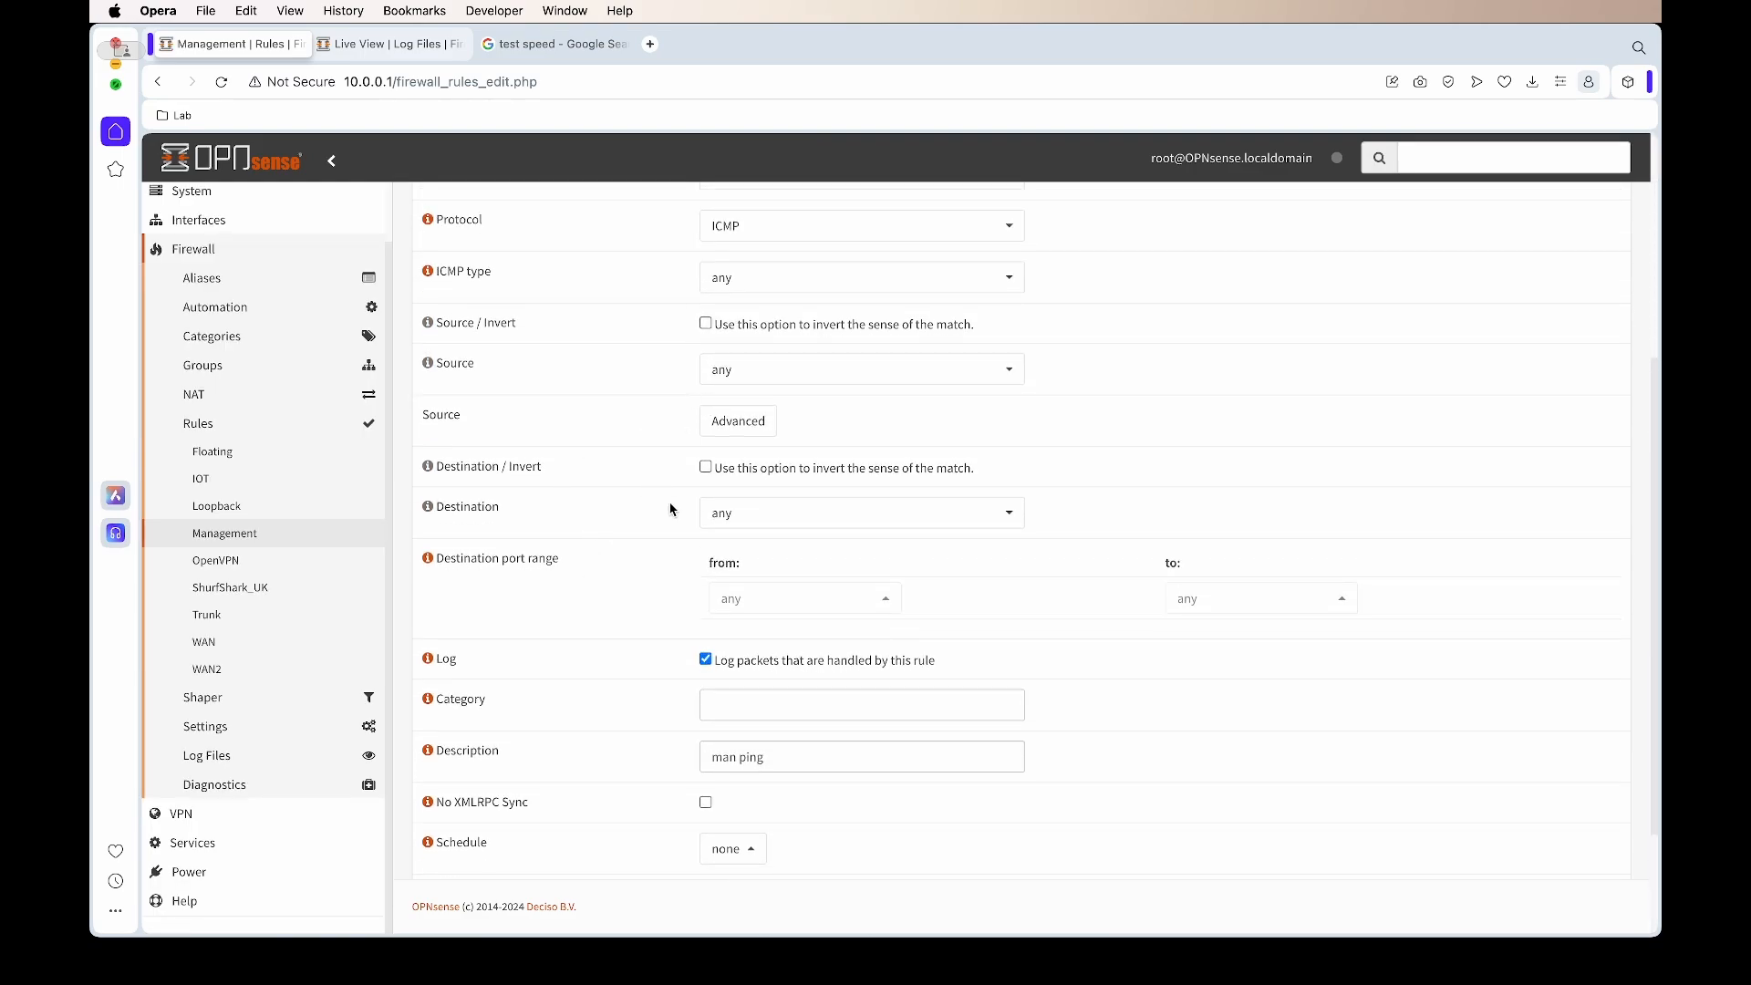
click(746, 515)
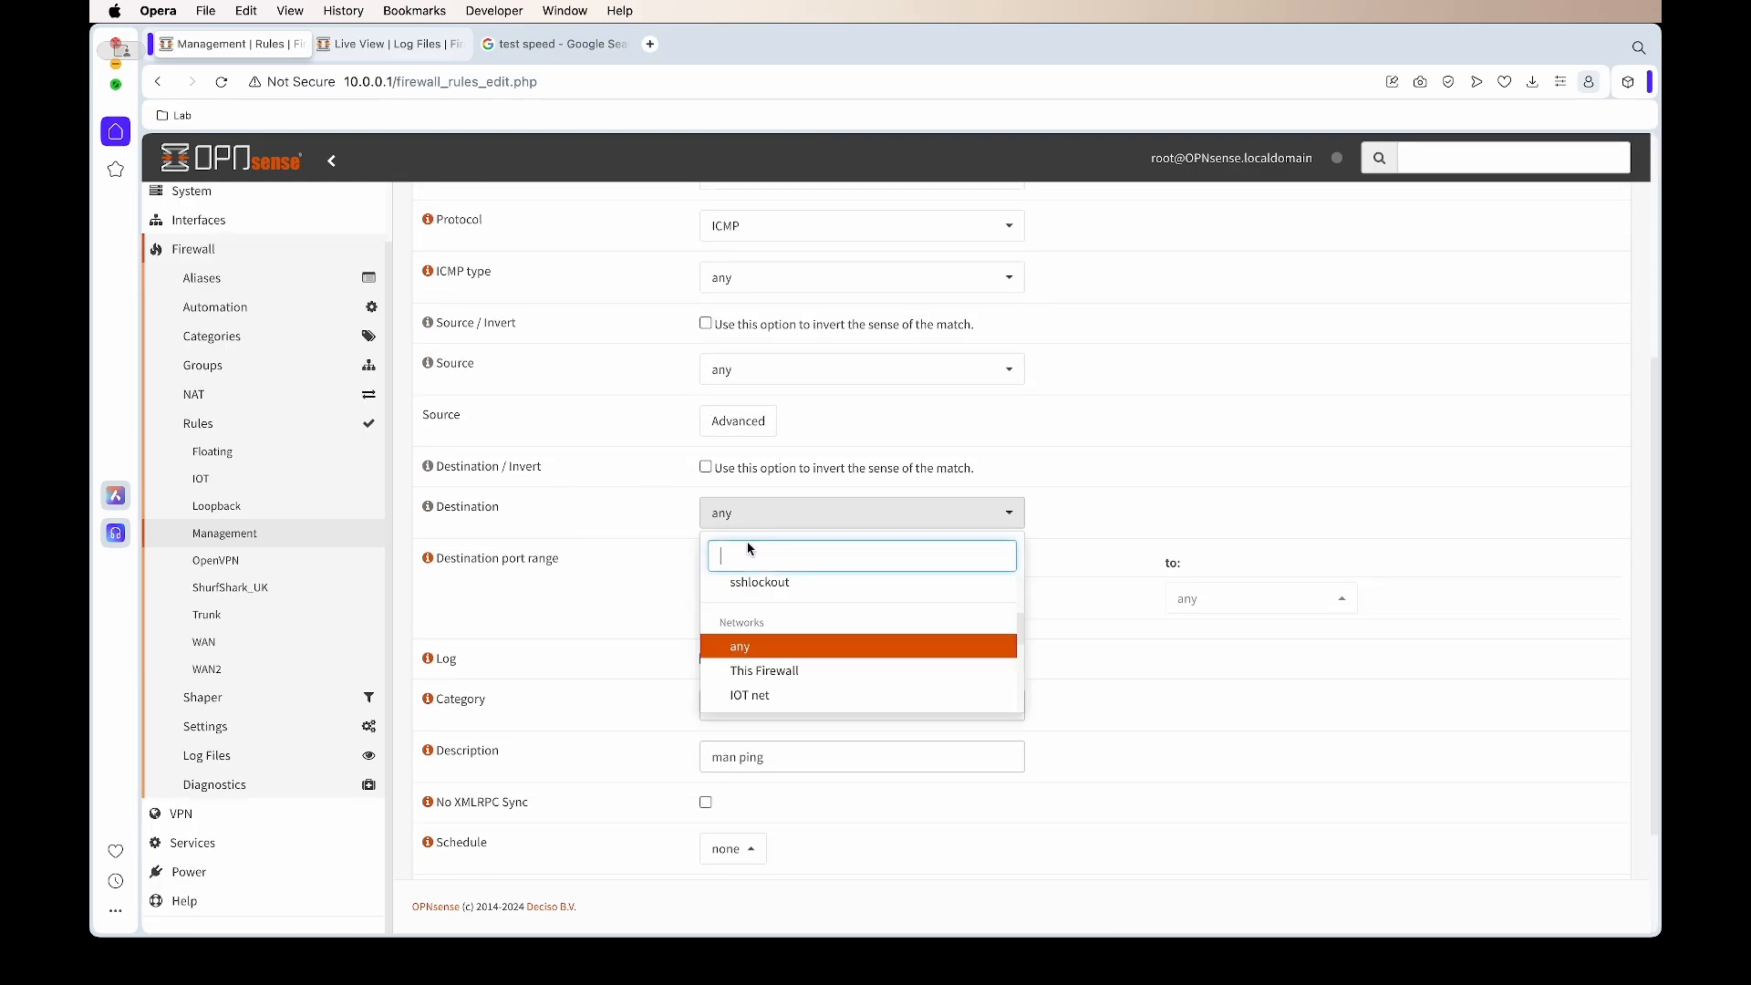
scroll(769, 597, up, 2)
click(766, 587)
drag(768, 555, 621, 547)
text(8.8.8.8)
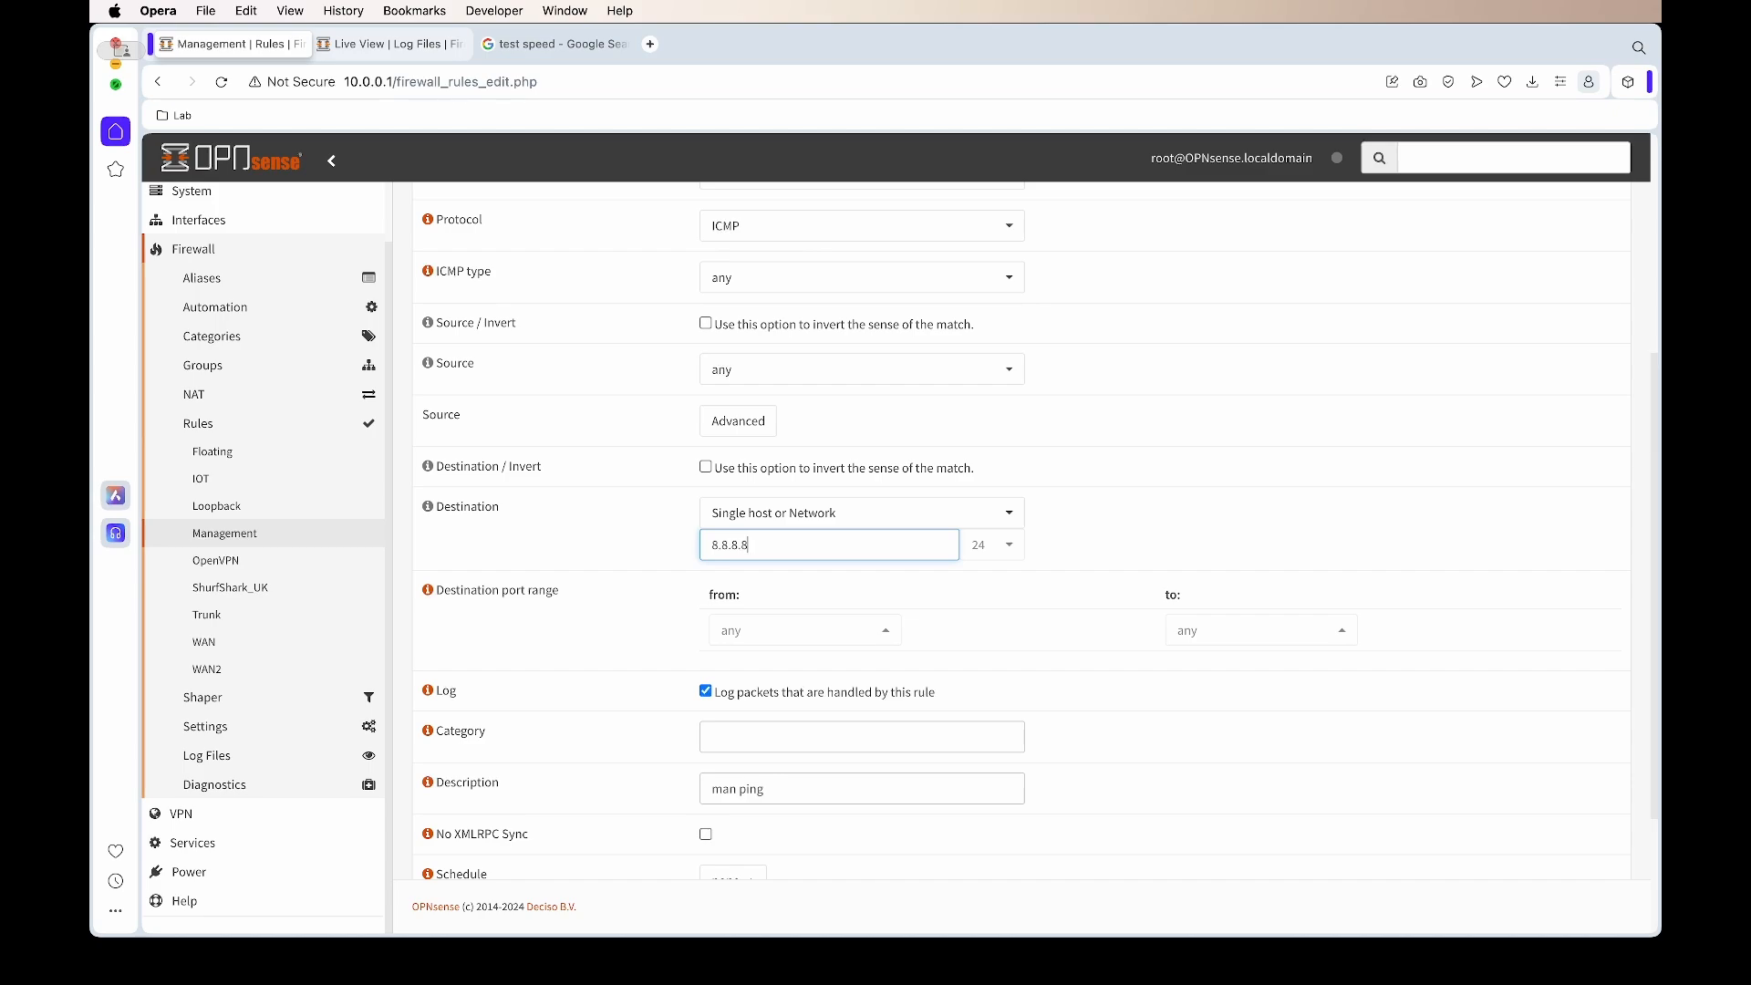
click(1071, 548)
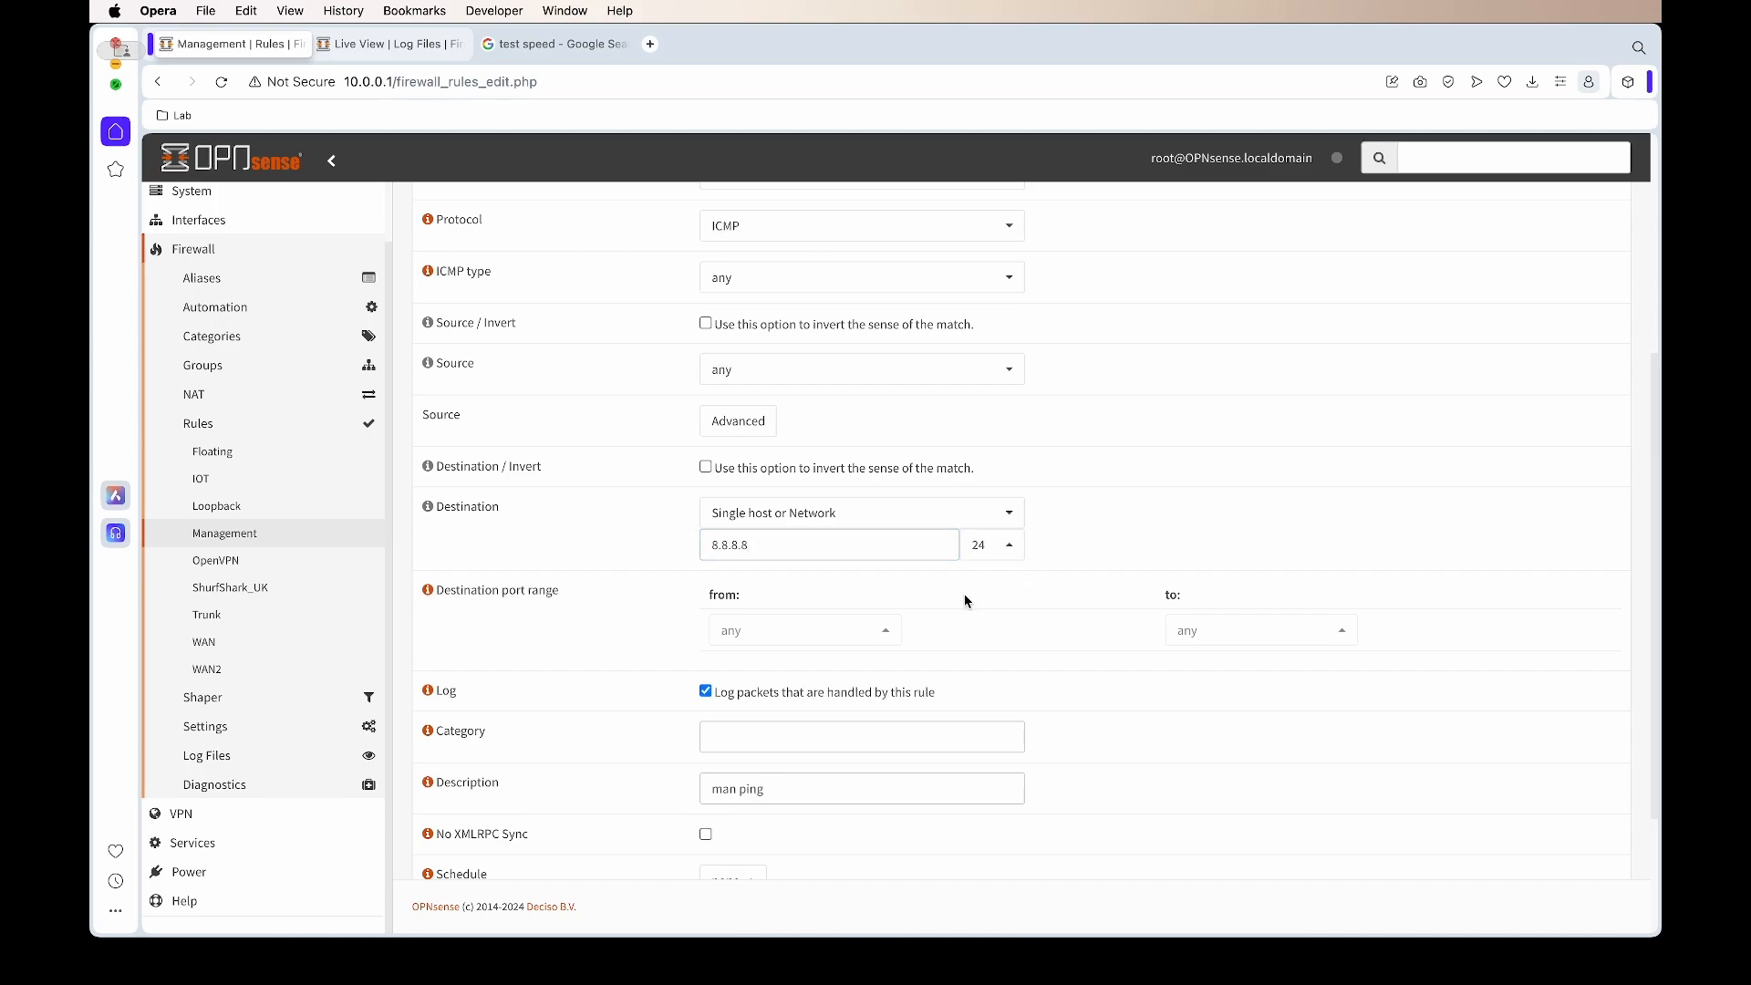
scroll(965, 594, down, 1)
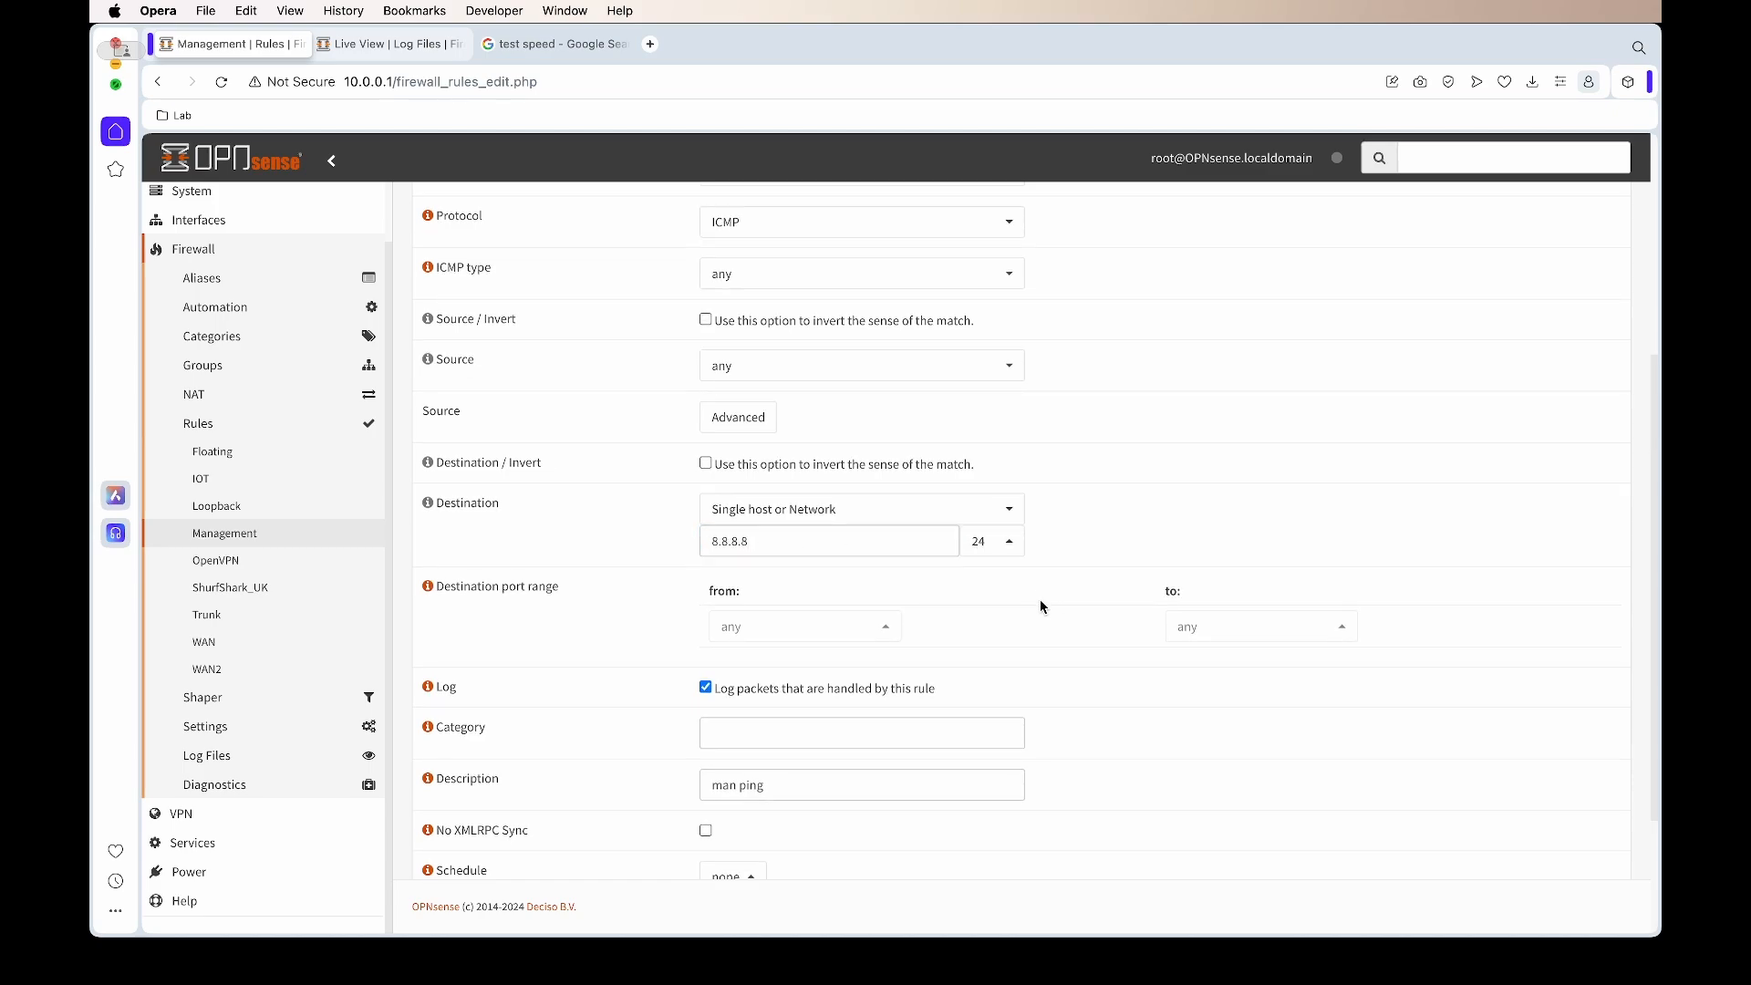
click(1006, 542)
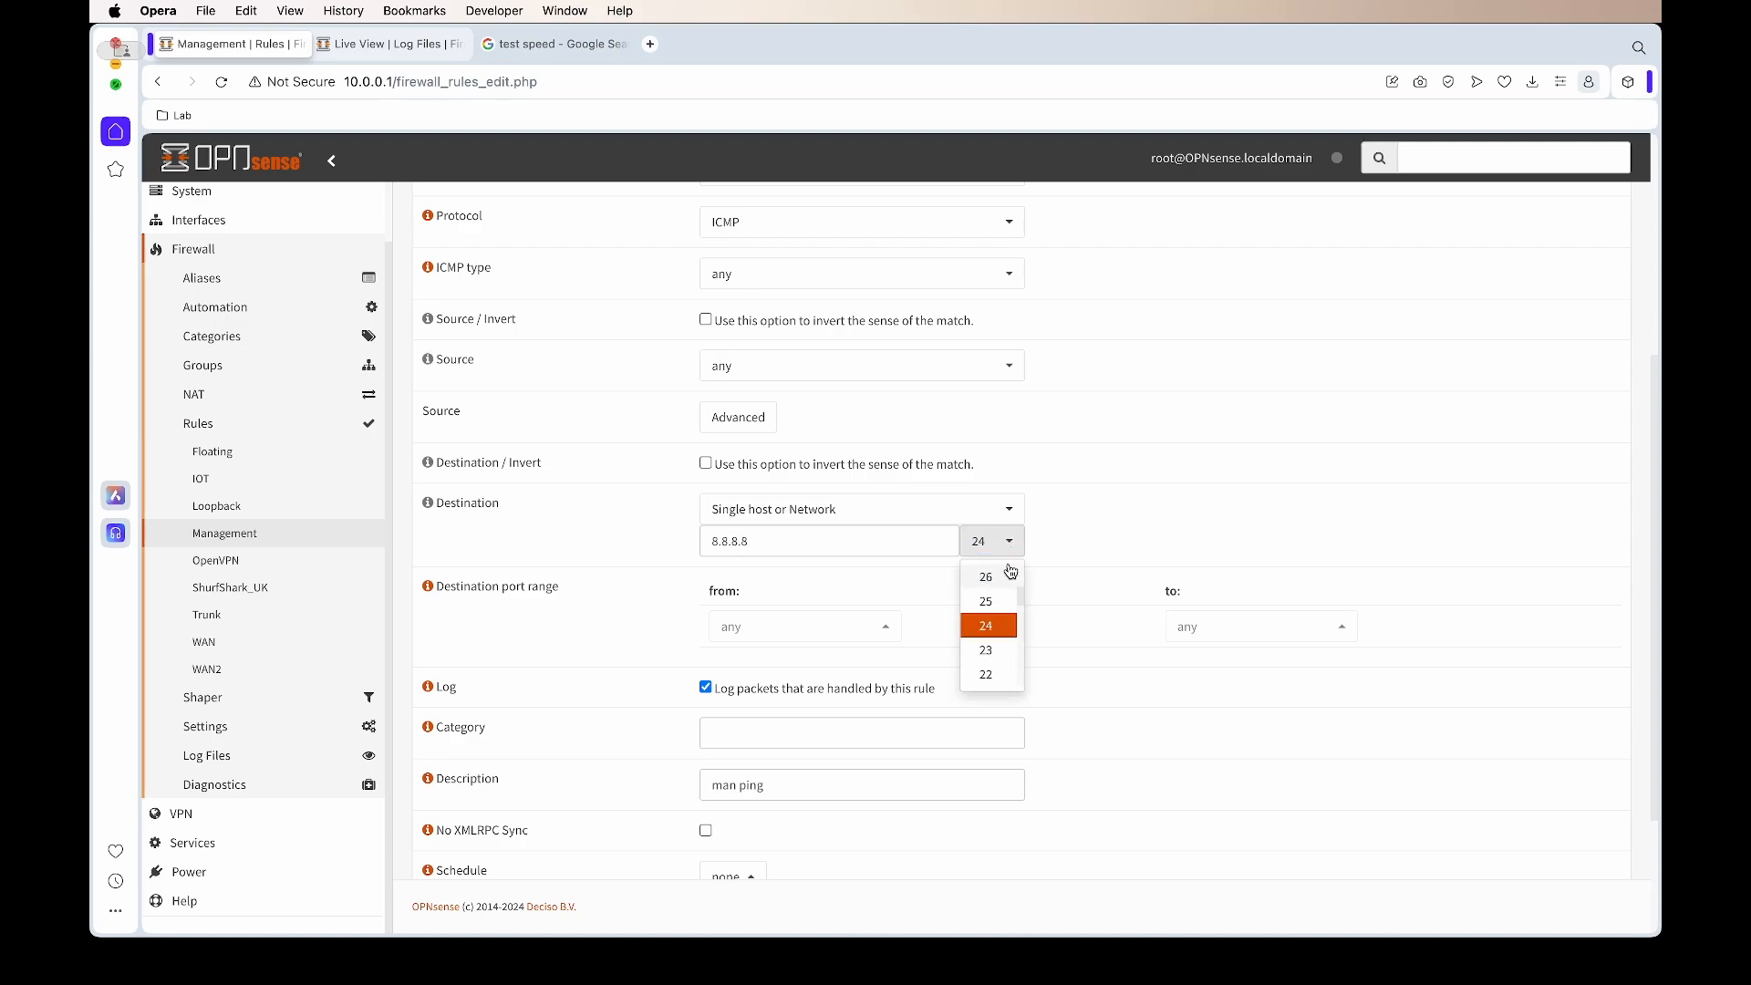
click(985, 578)
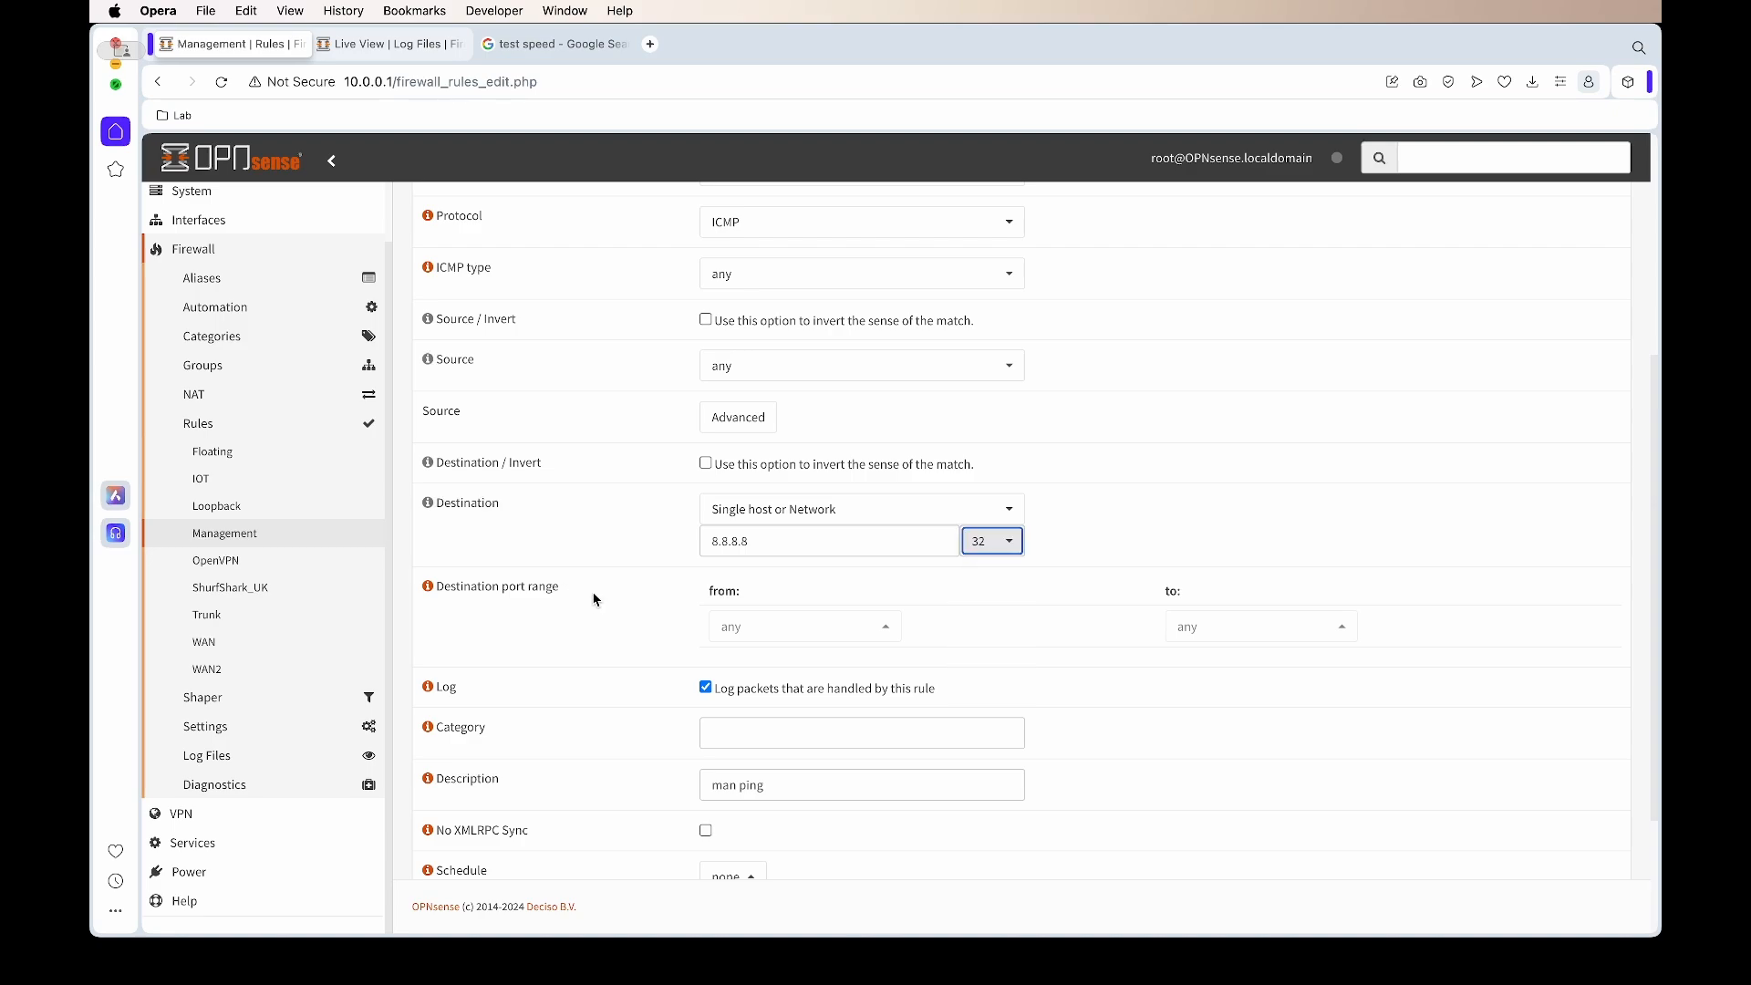
scroll(593, 599, down, 5)
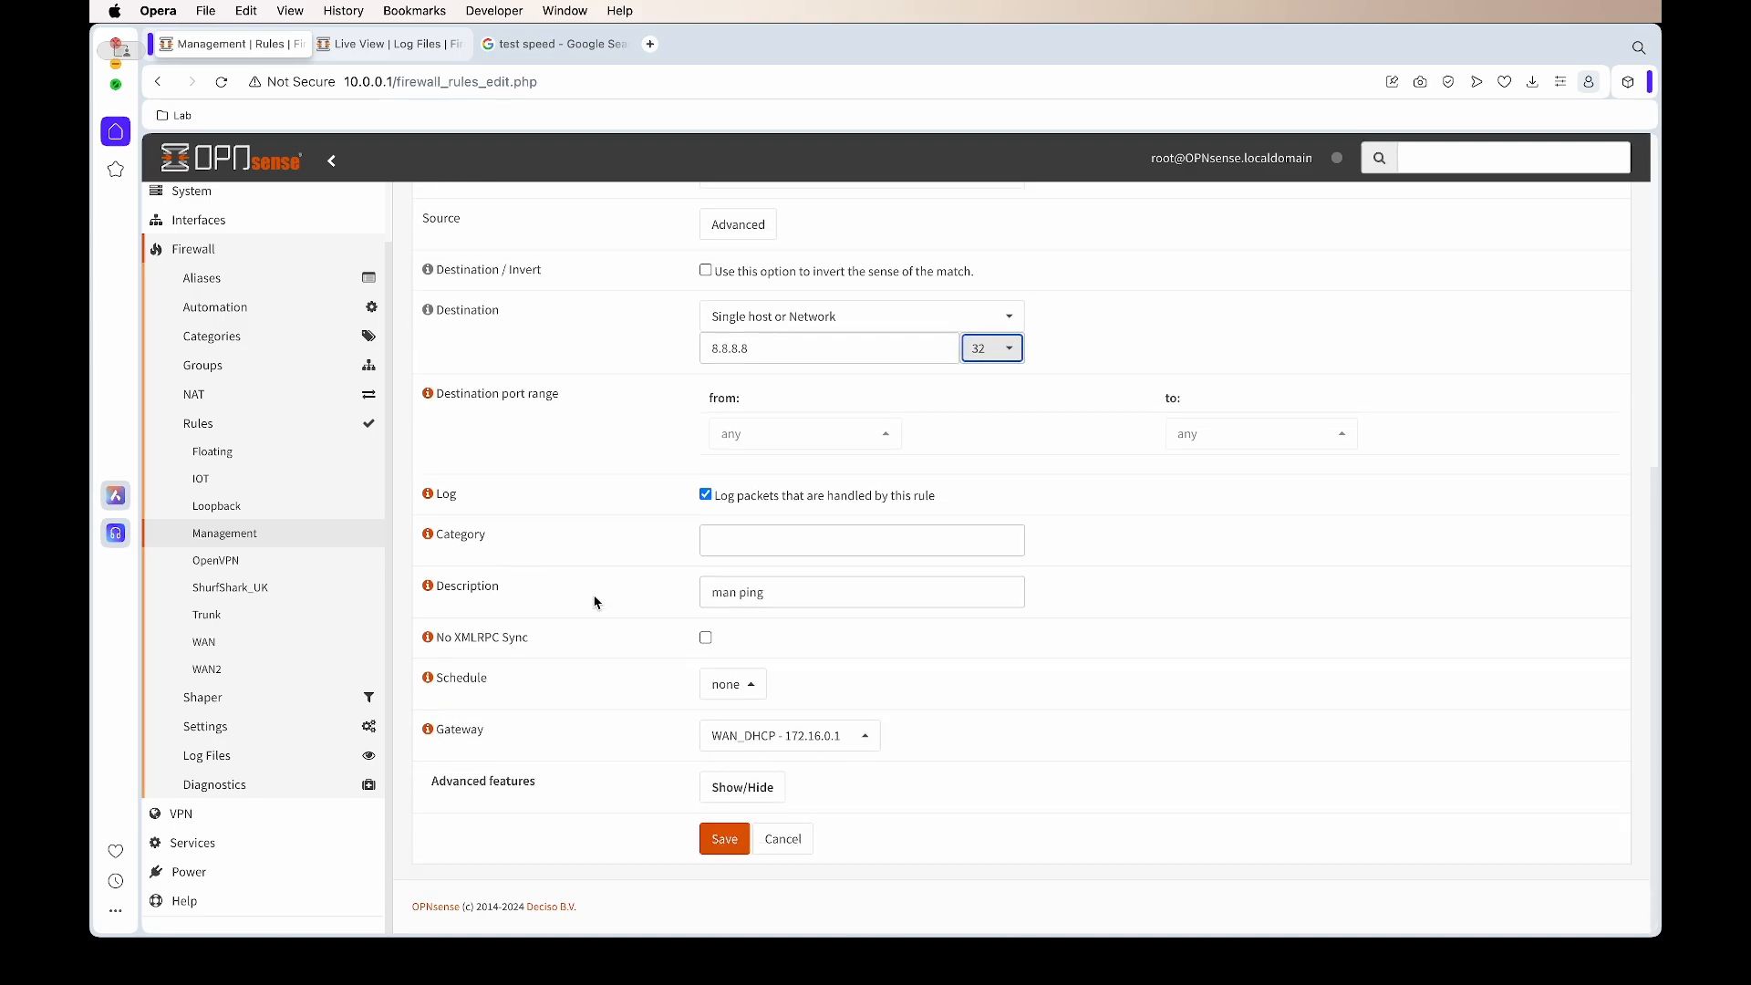
Describe it 'man ping - 8.8.8.8 - failover', route it through Failover_WAN_Group, and save
click(880, 582)
text(- 8.8.8.8)
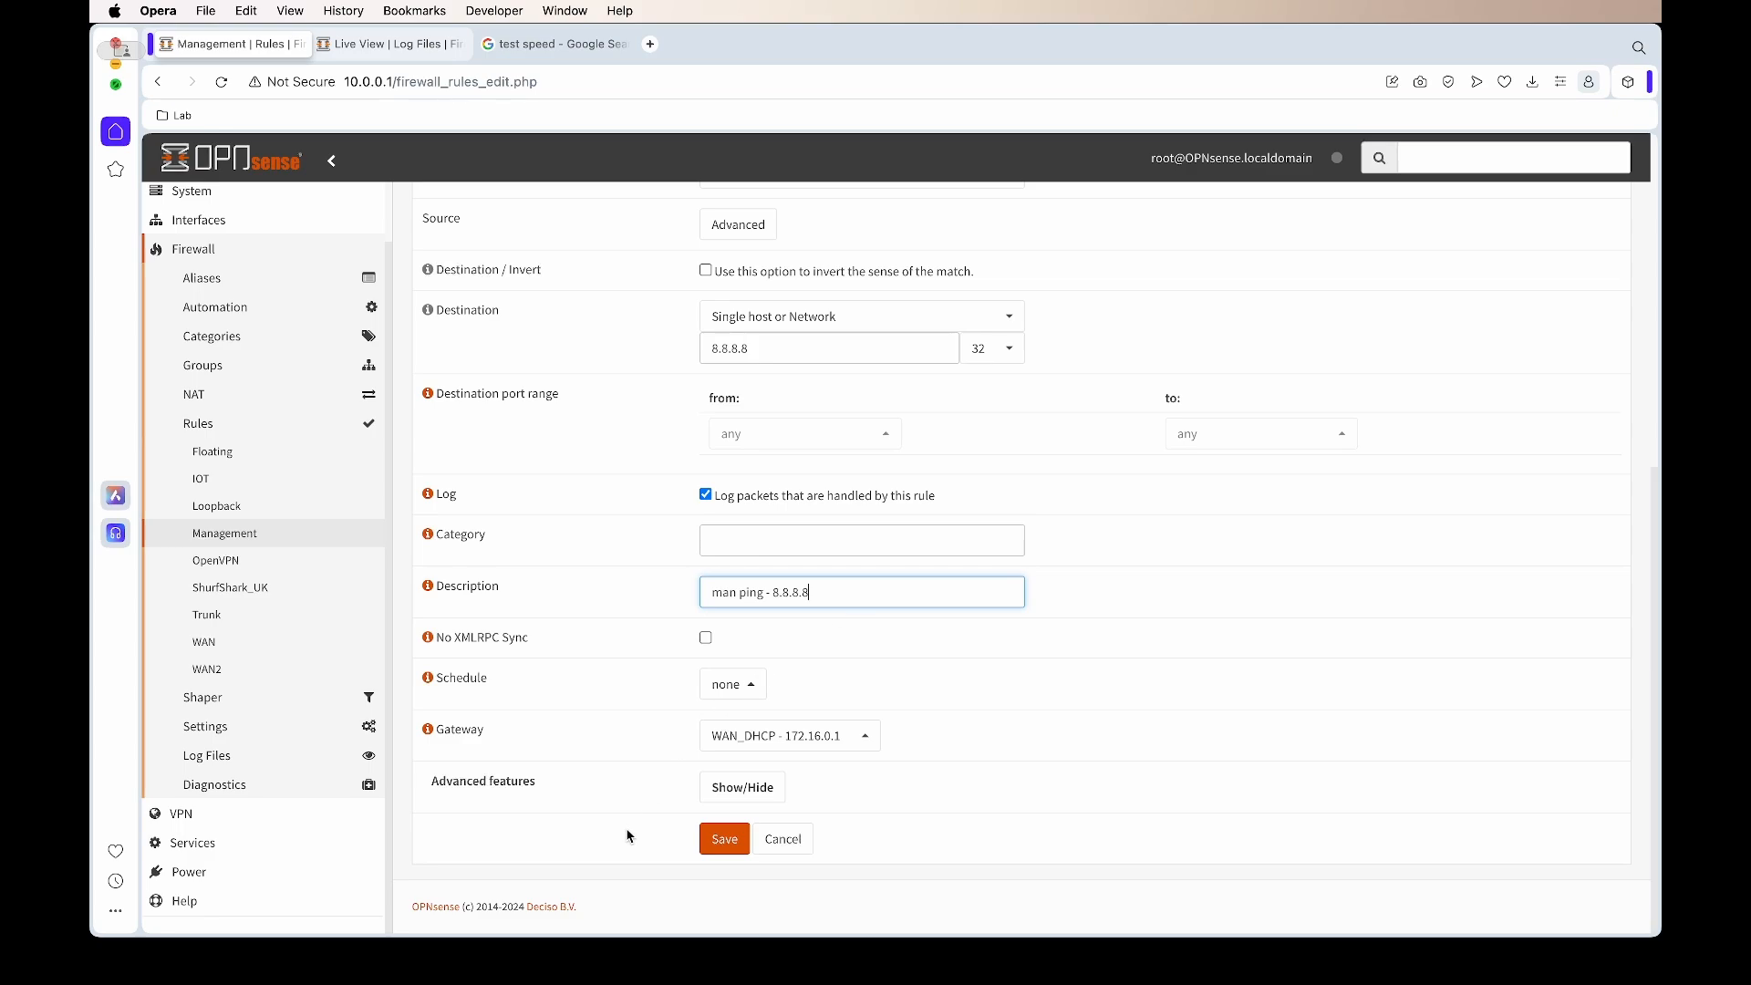
click(839, 736)
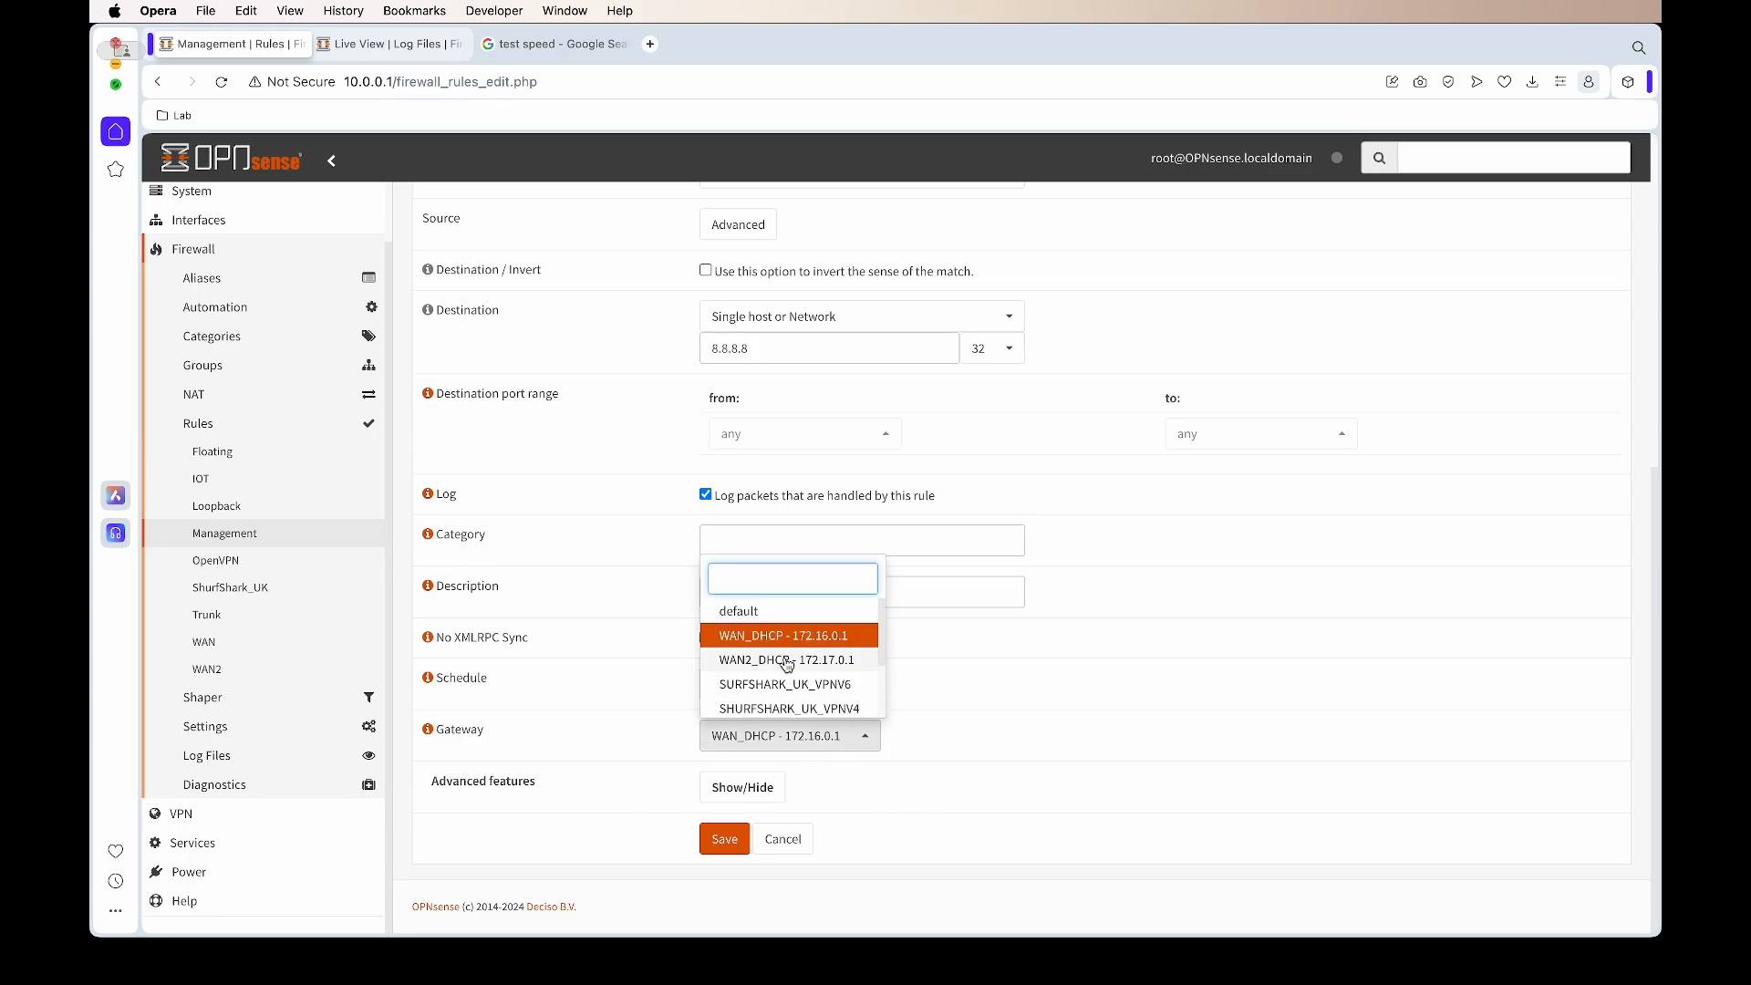
scroll(796, 664, down, 3)
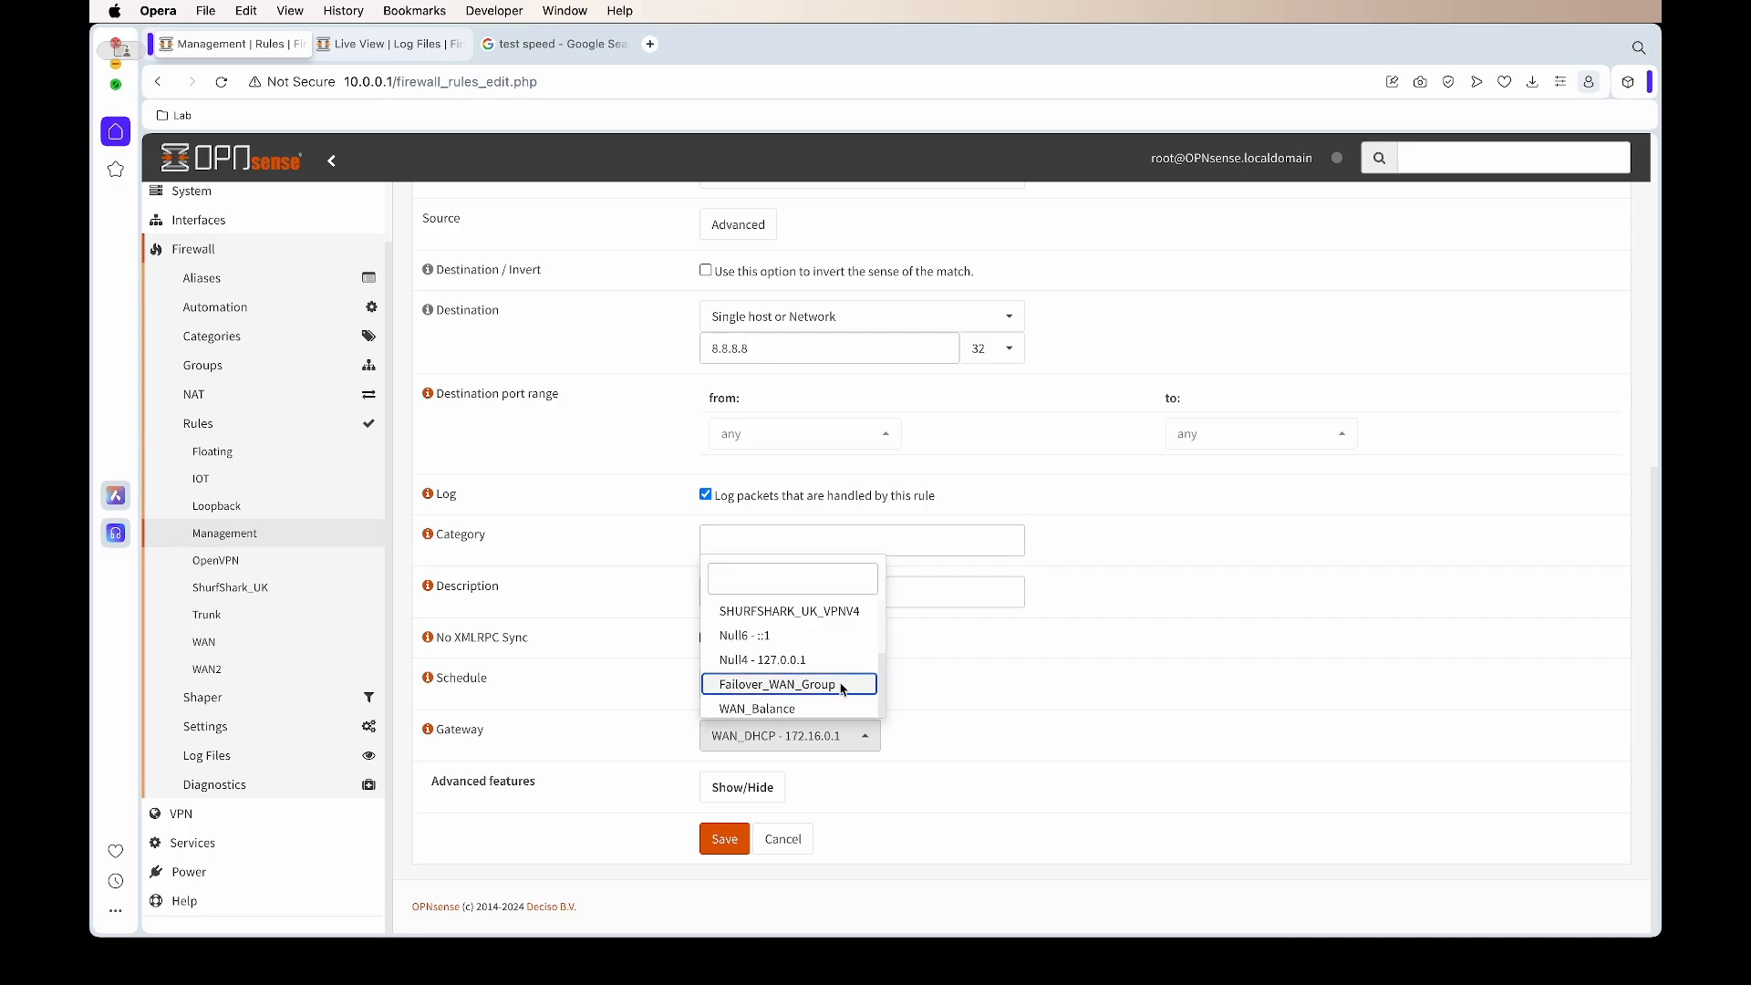
click(841, 690)
click(863, 602)
text(- failover)
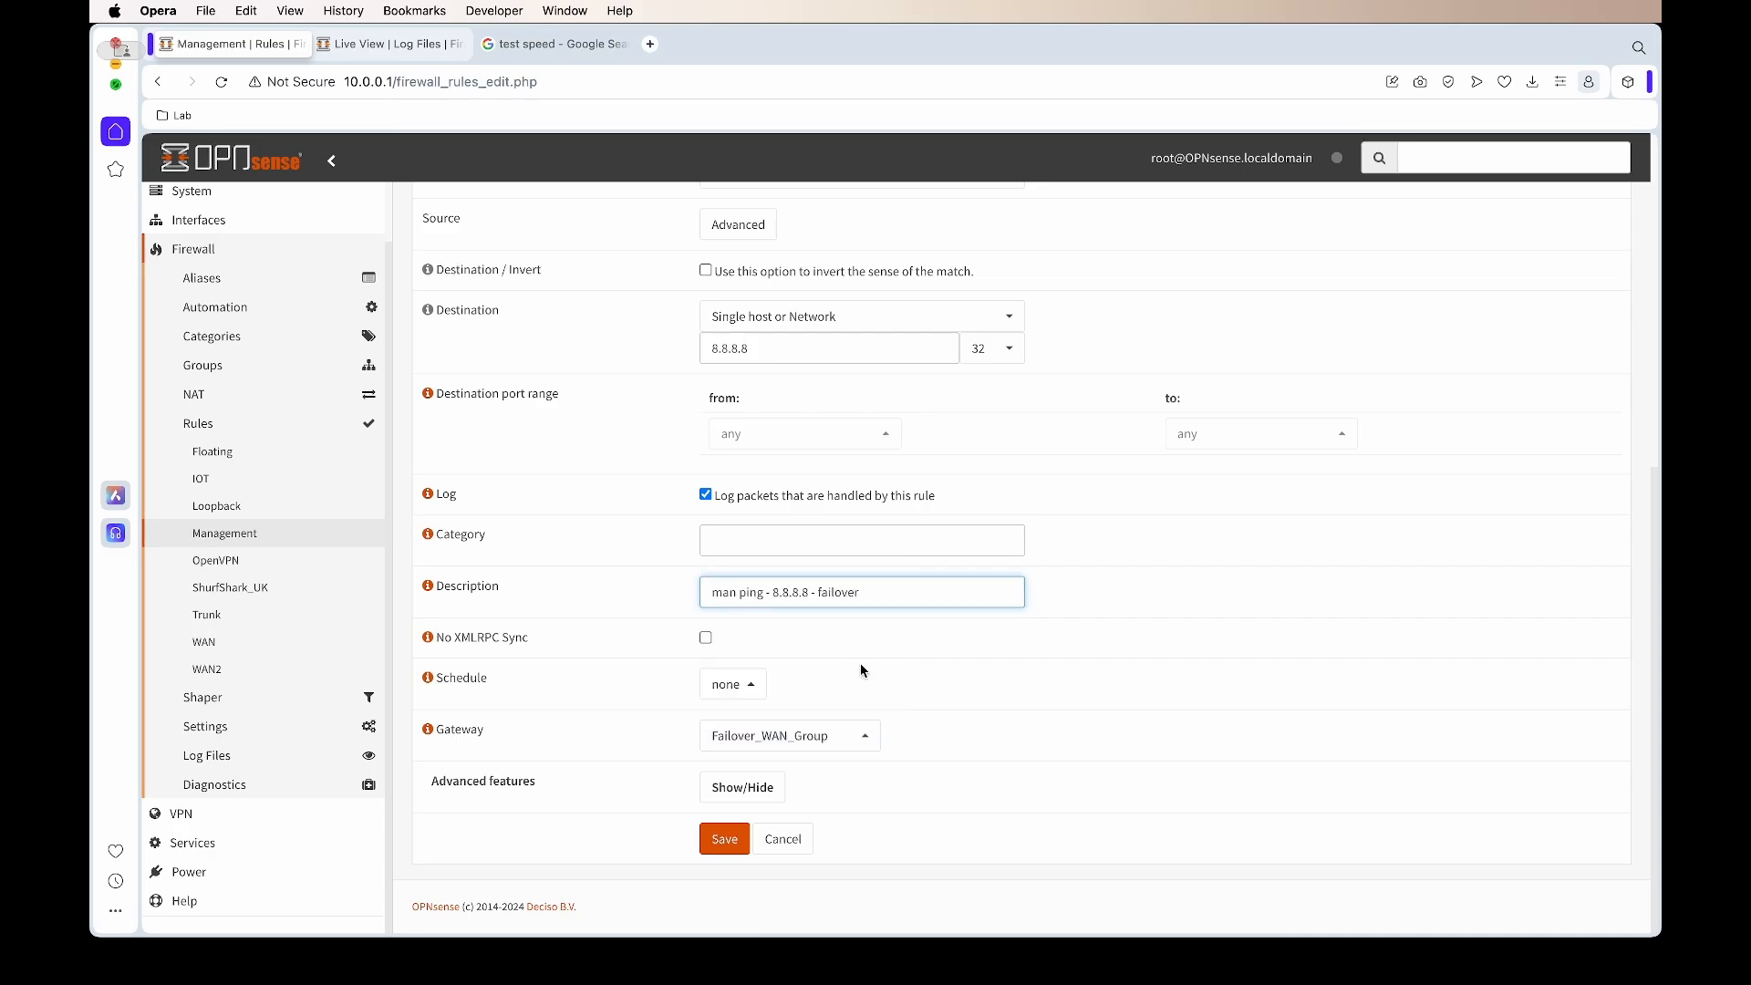
click(725, 839)
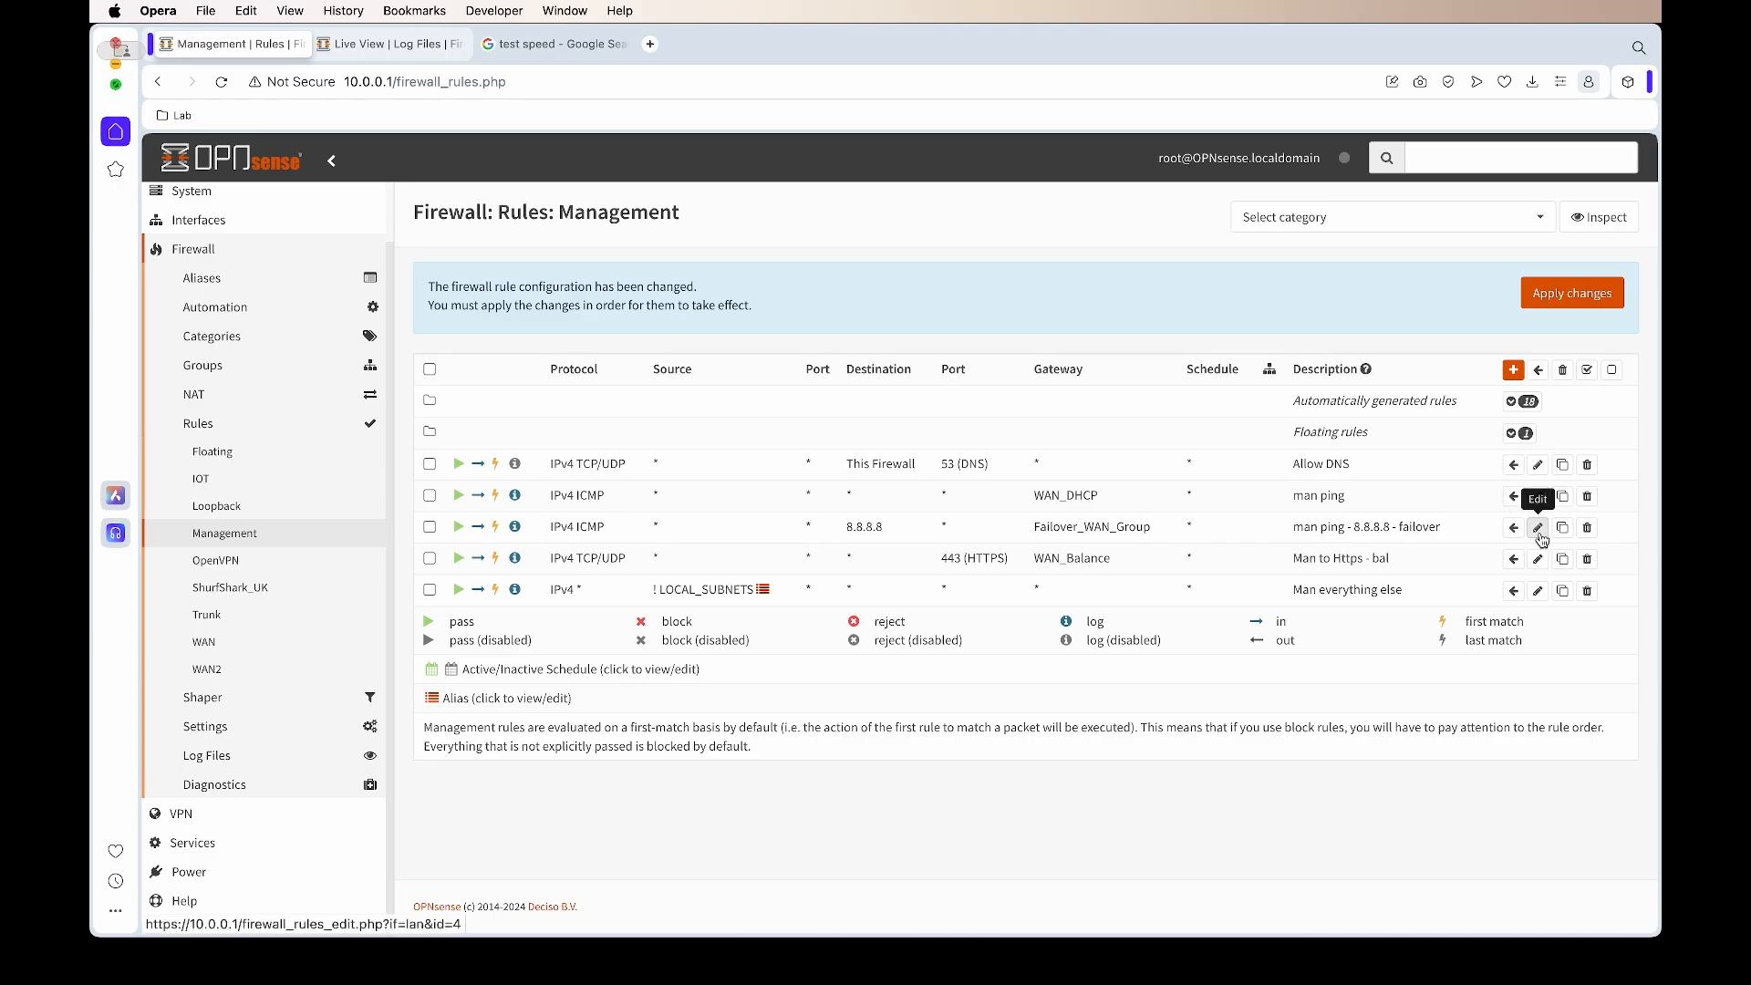
From the 8.8.8.8 rule, make a 1.1.1.1 ping rule via WAN_Balance described 'man ping - 1.1.1.1 - bal'
click(1539, 531)
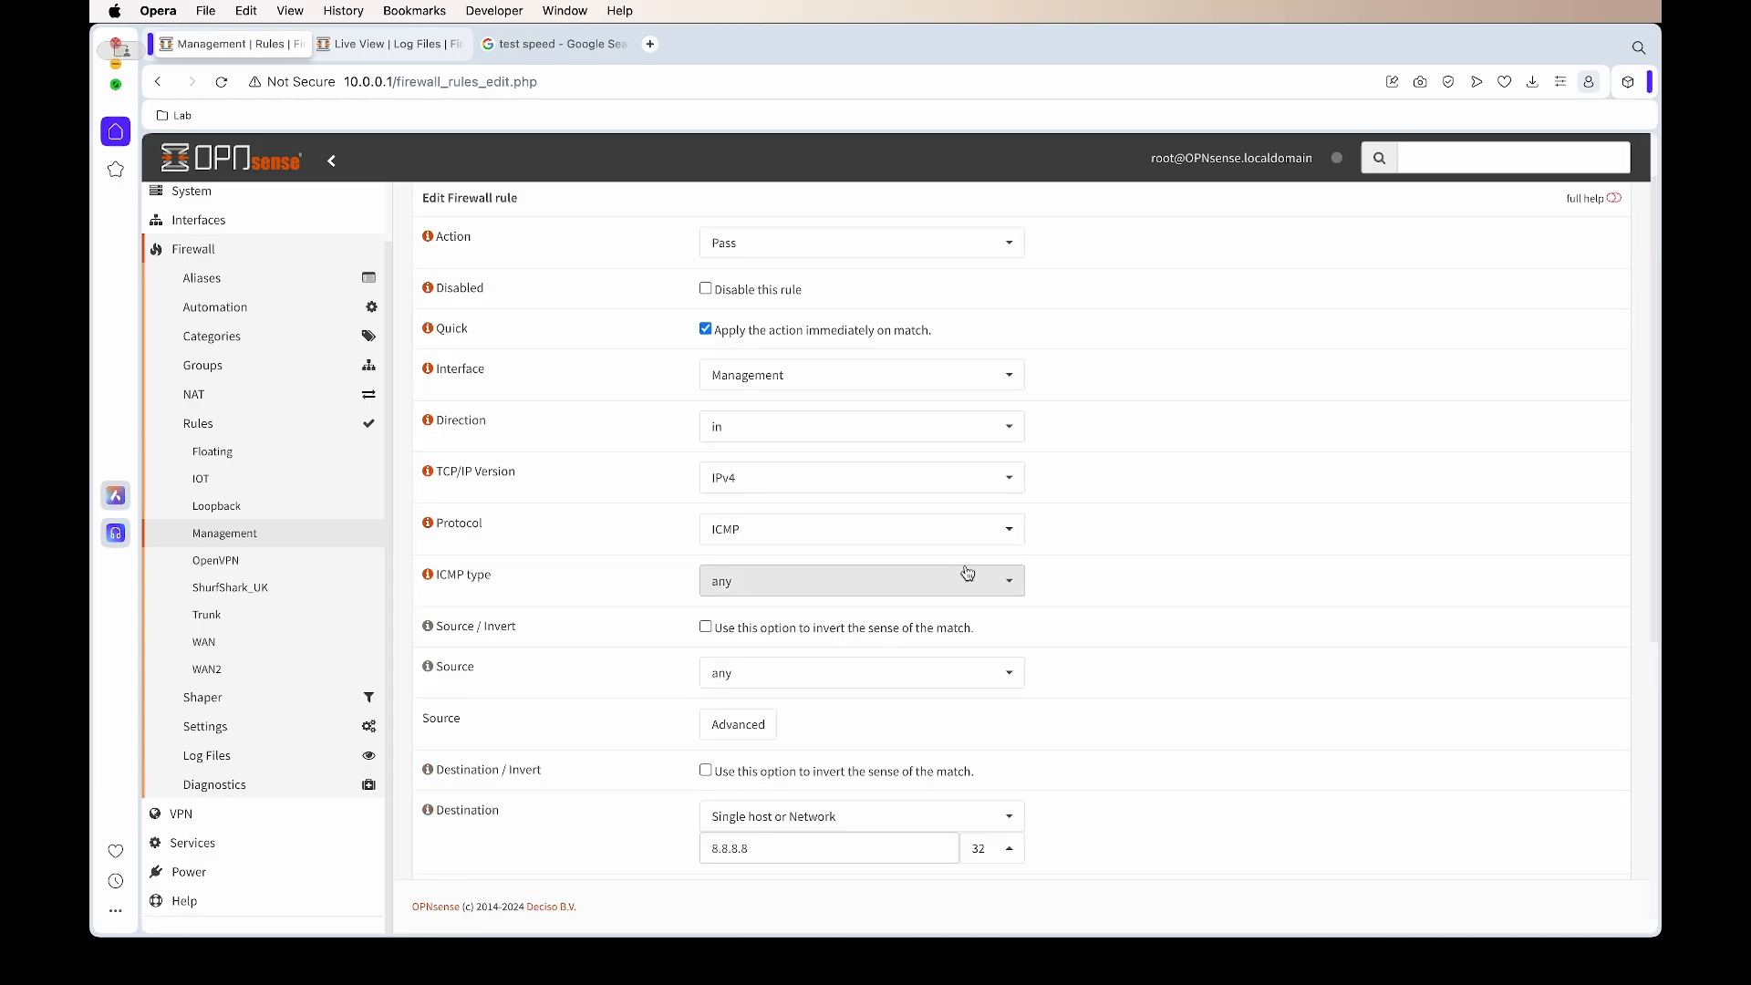
scroll(1145, 675, down, 5)
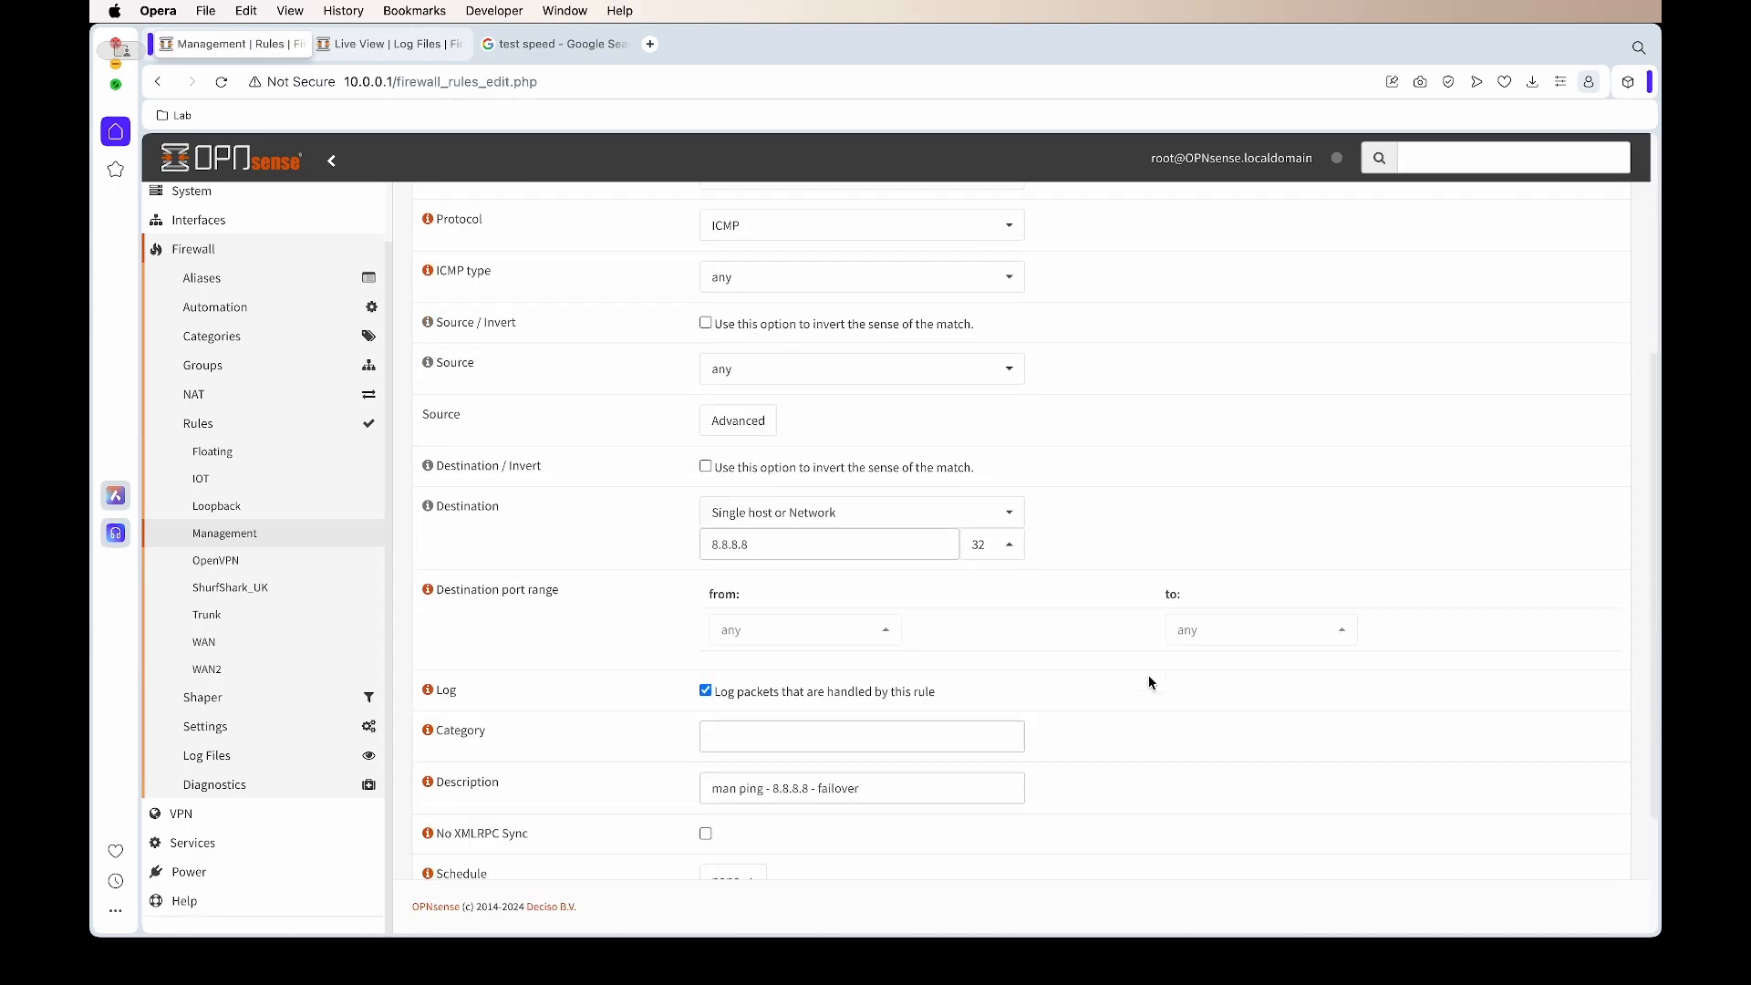
drag(846, 509, 426, 507)
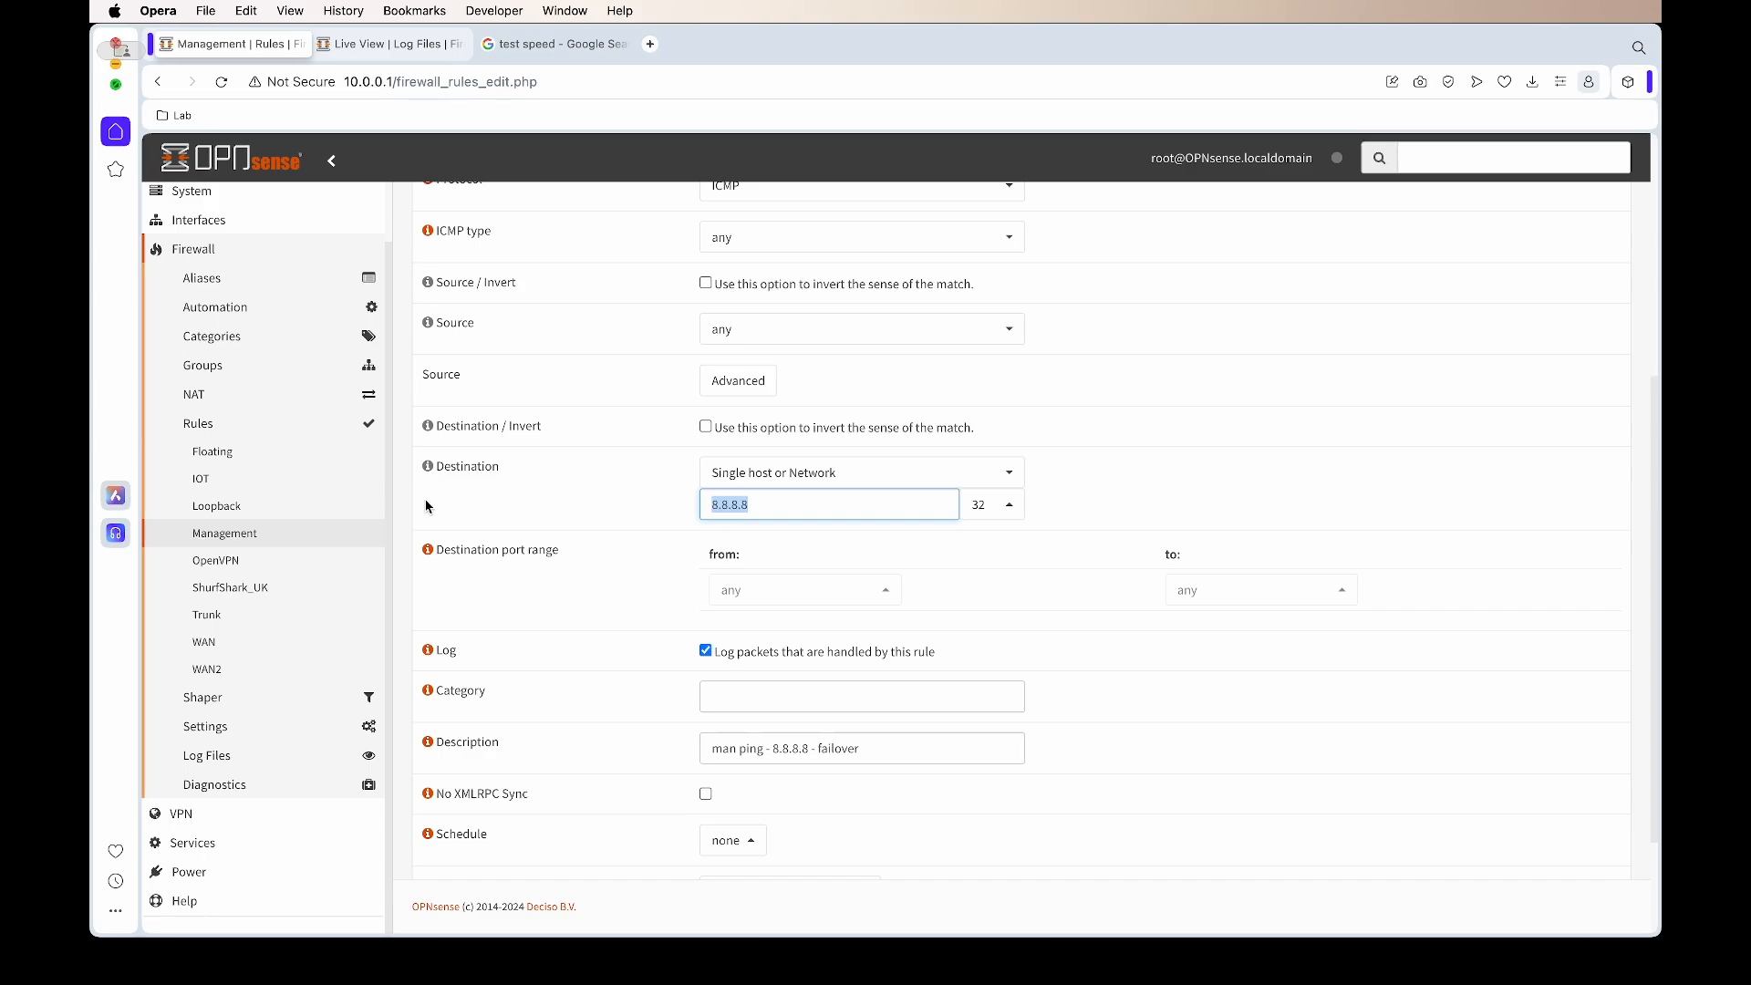
text(1)
text(- )
text(bal)
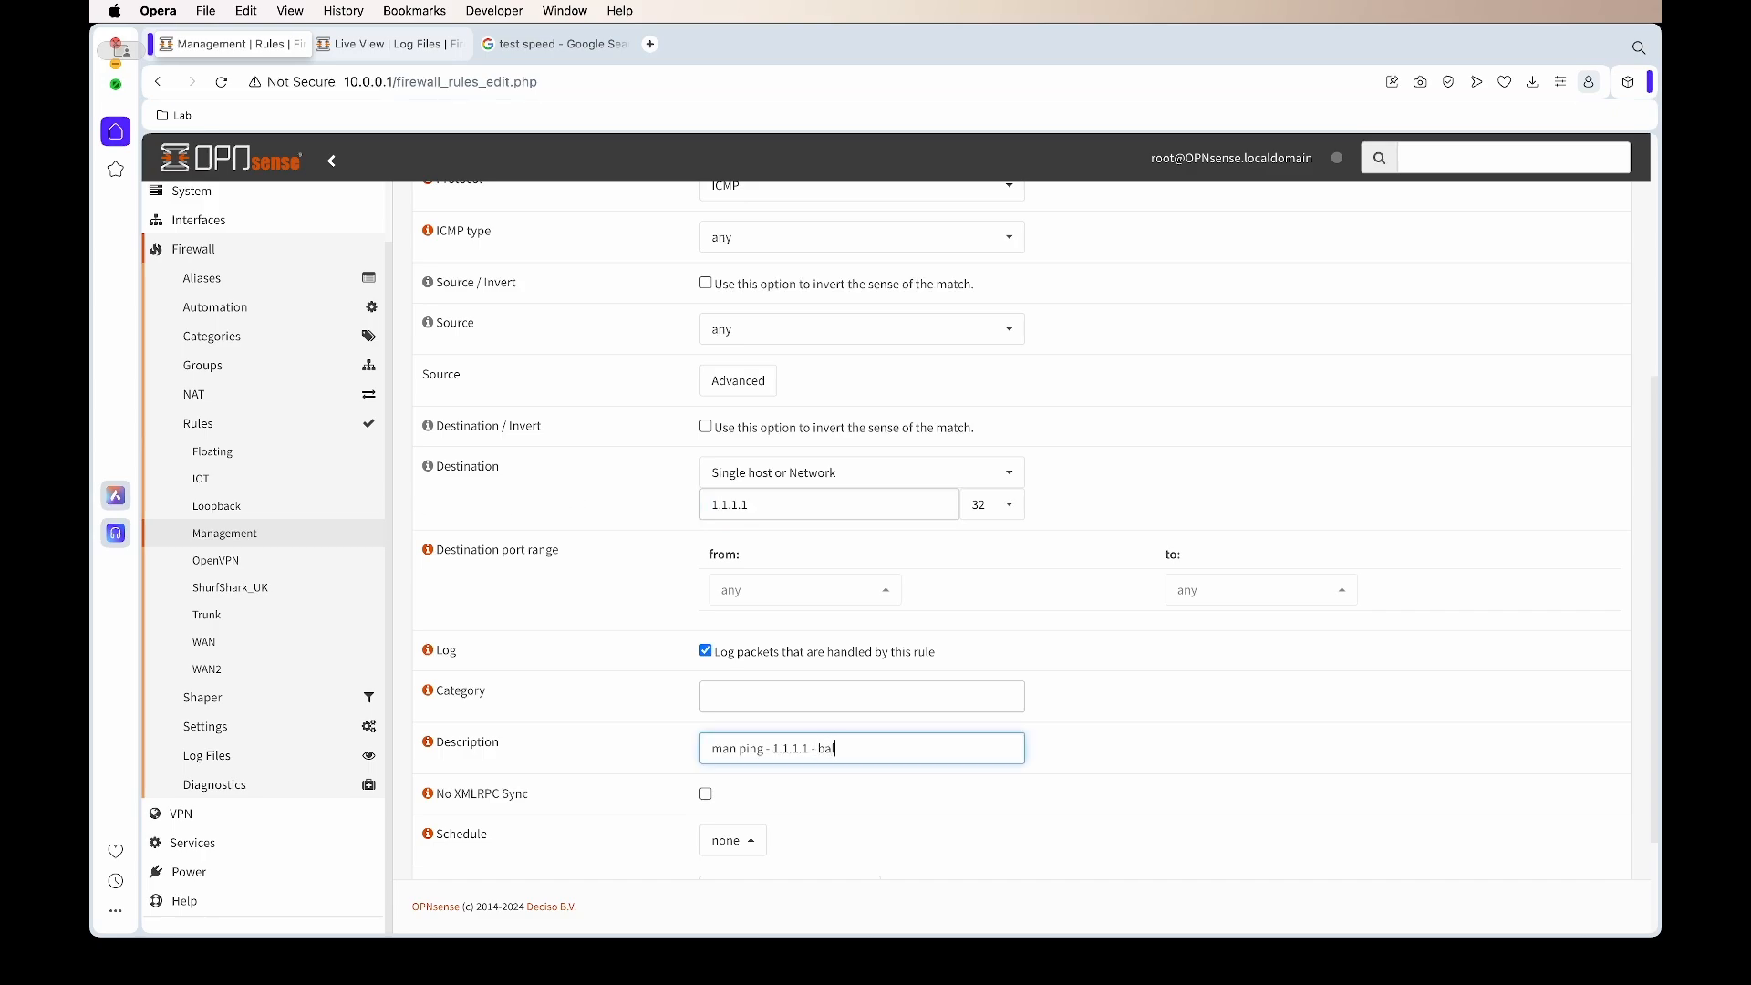
scroll(738, 790, down, 3)
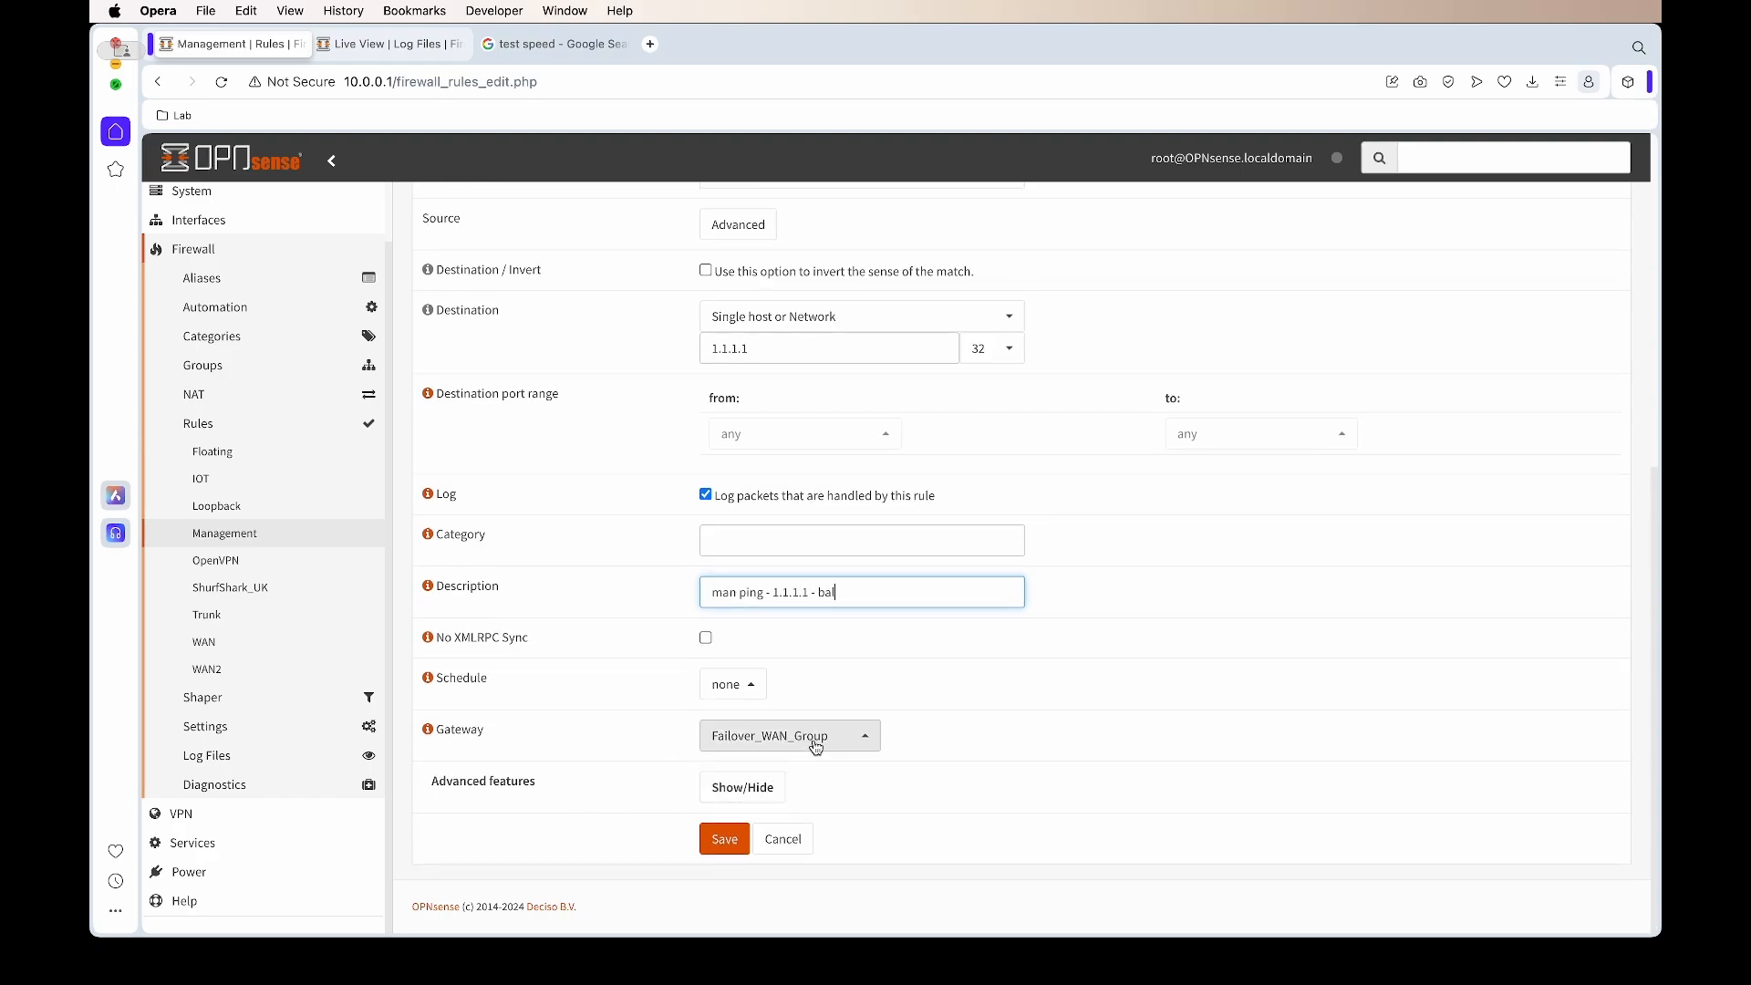
click(821, 739)
click(799, 710)
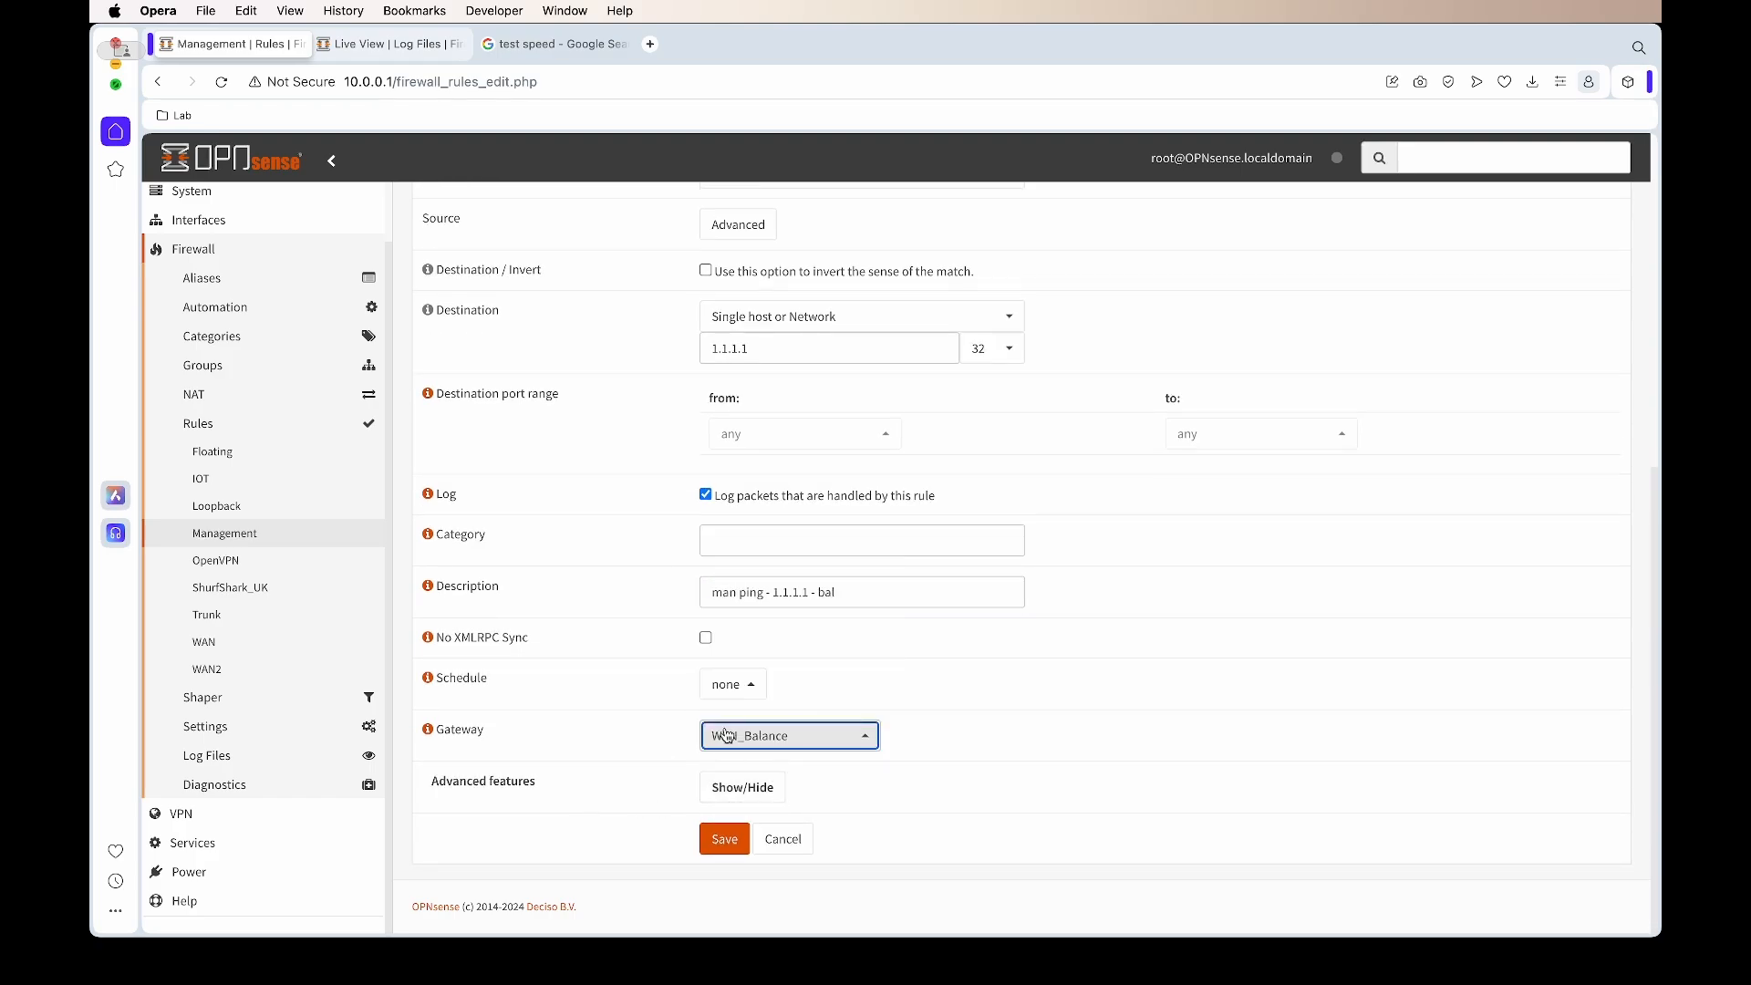
click(720, 840)
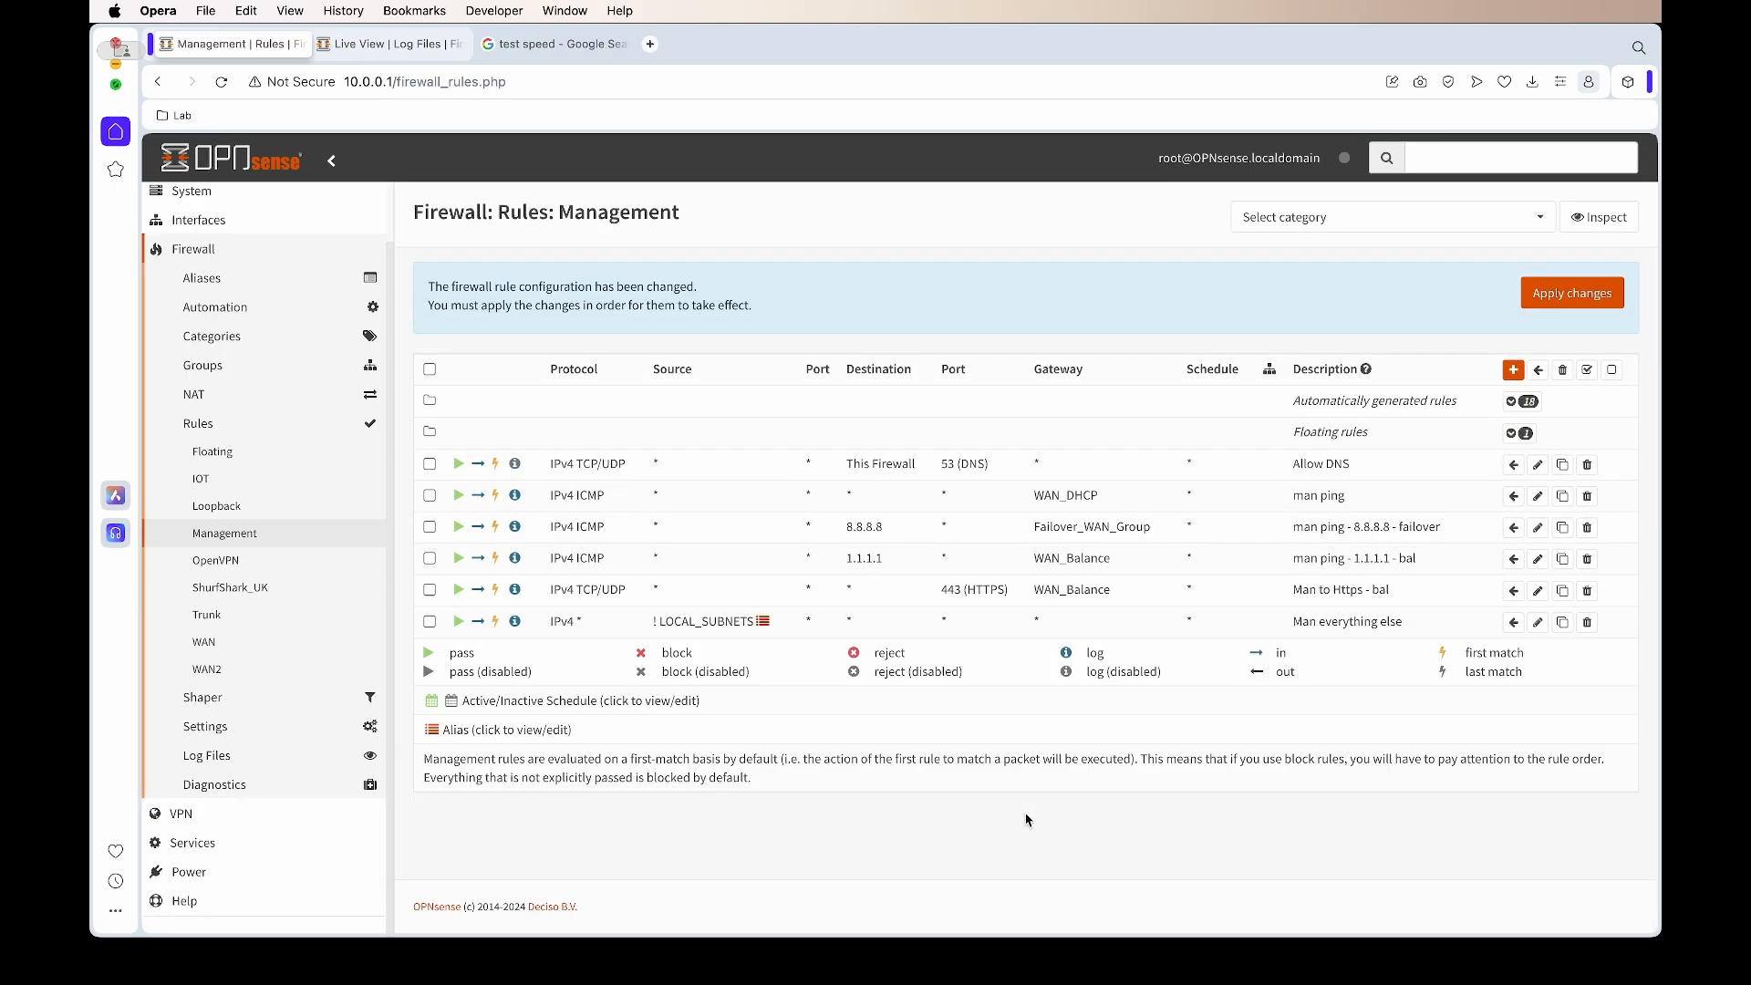
Move the 8.8.8.8 and 1.1.1.1 ping rules above the general man ping rule
click(429, 526)
click(429, 558)
click(1513, 496)
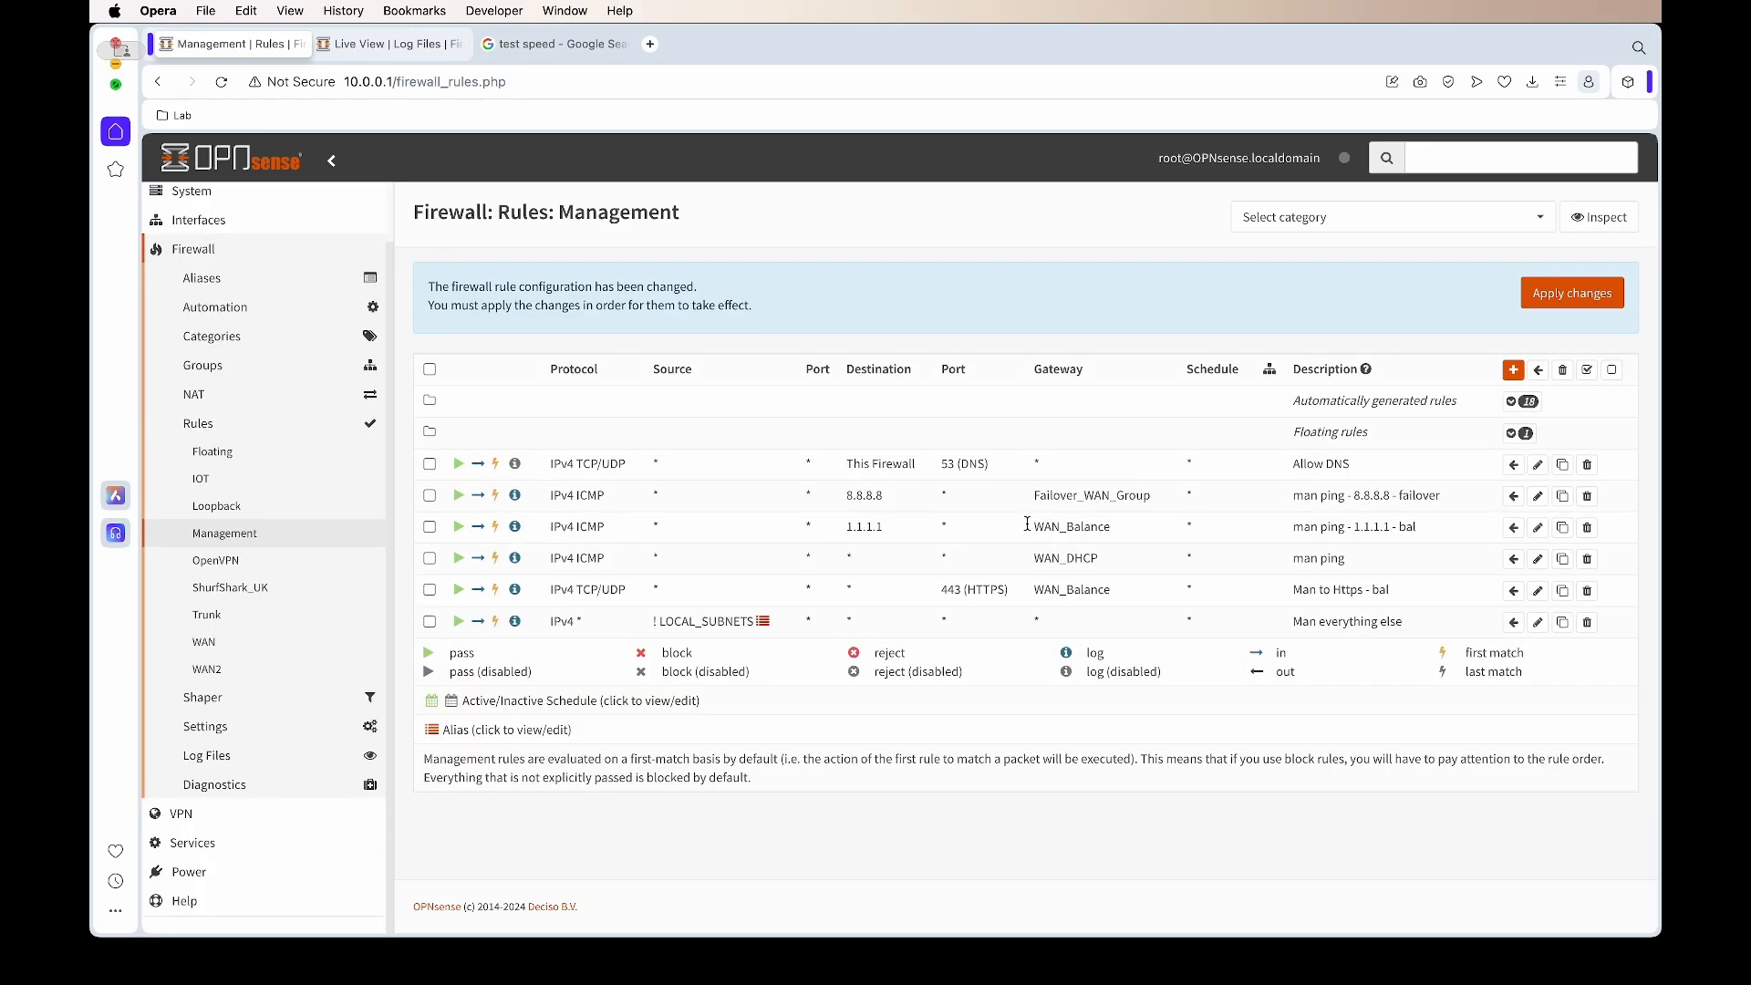
Rename the catch-all rule 'man ping anything else - wan 1', save, and apply all changes
click(1538, 558)
scroll(1209, 667, down, 6)
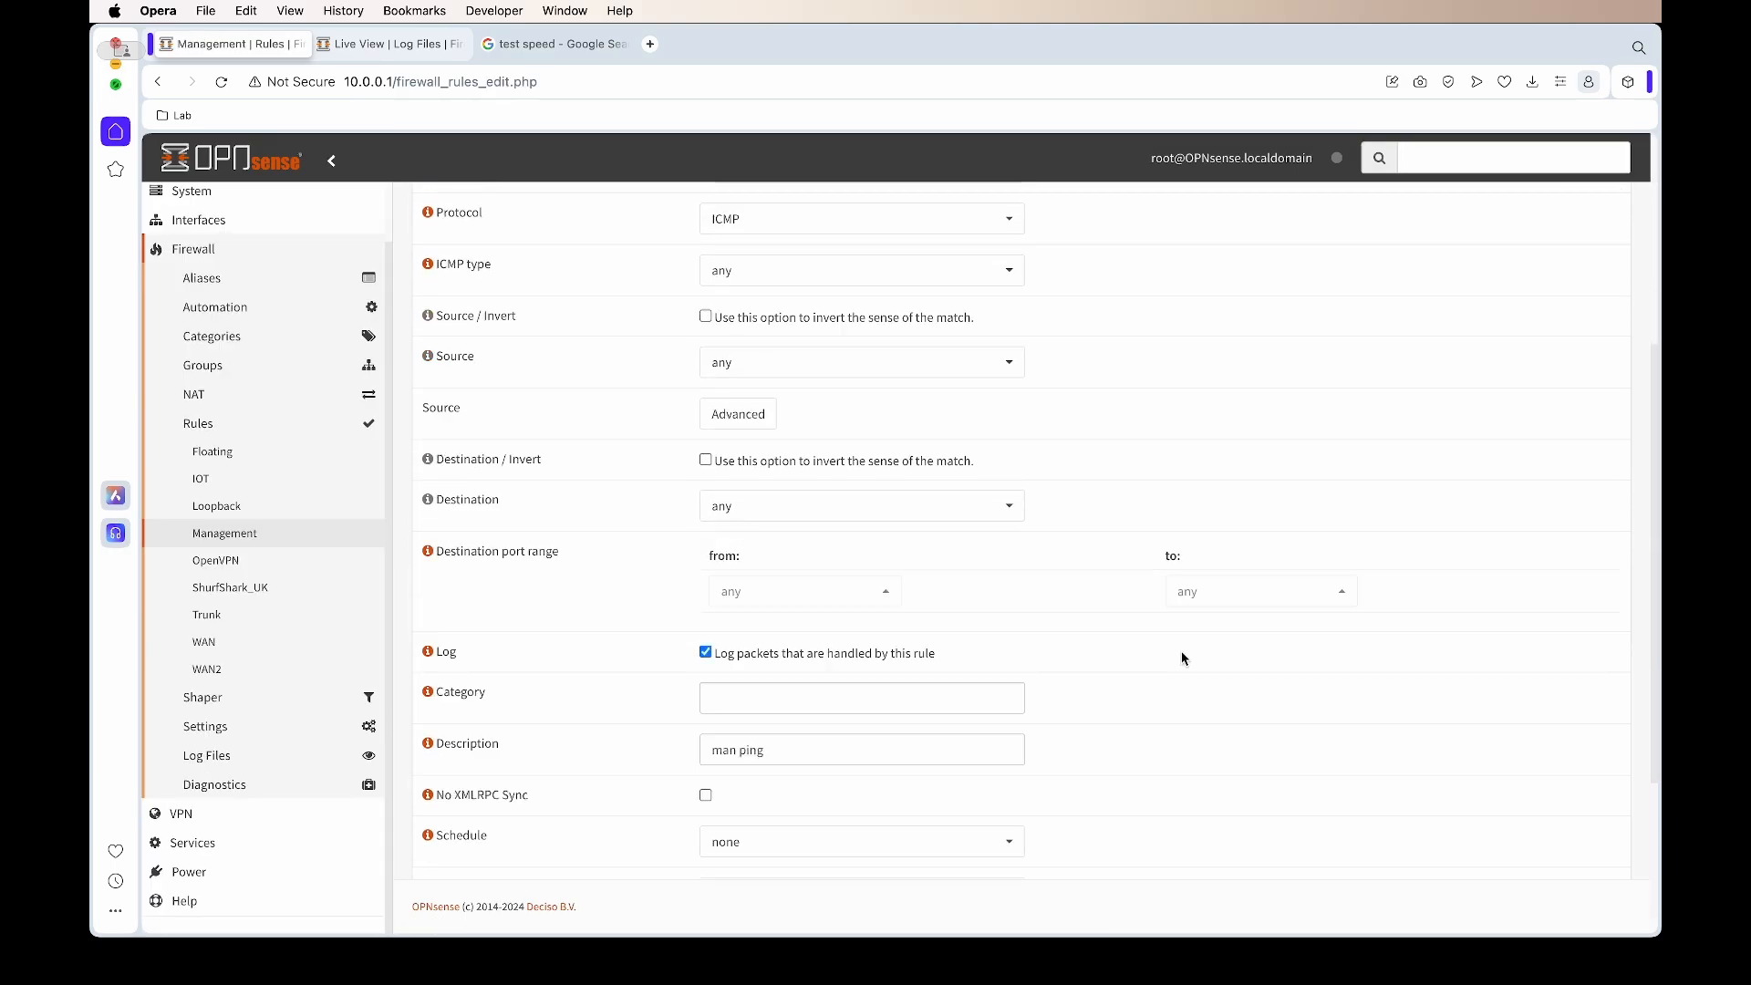
click(813, 476)
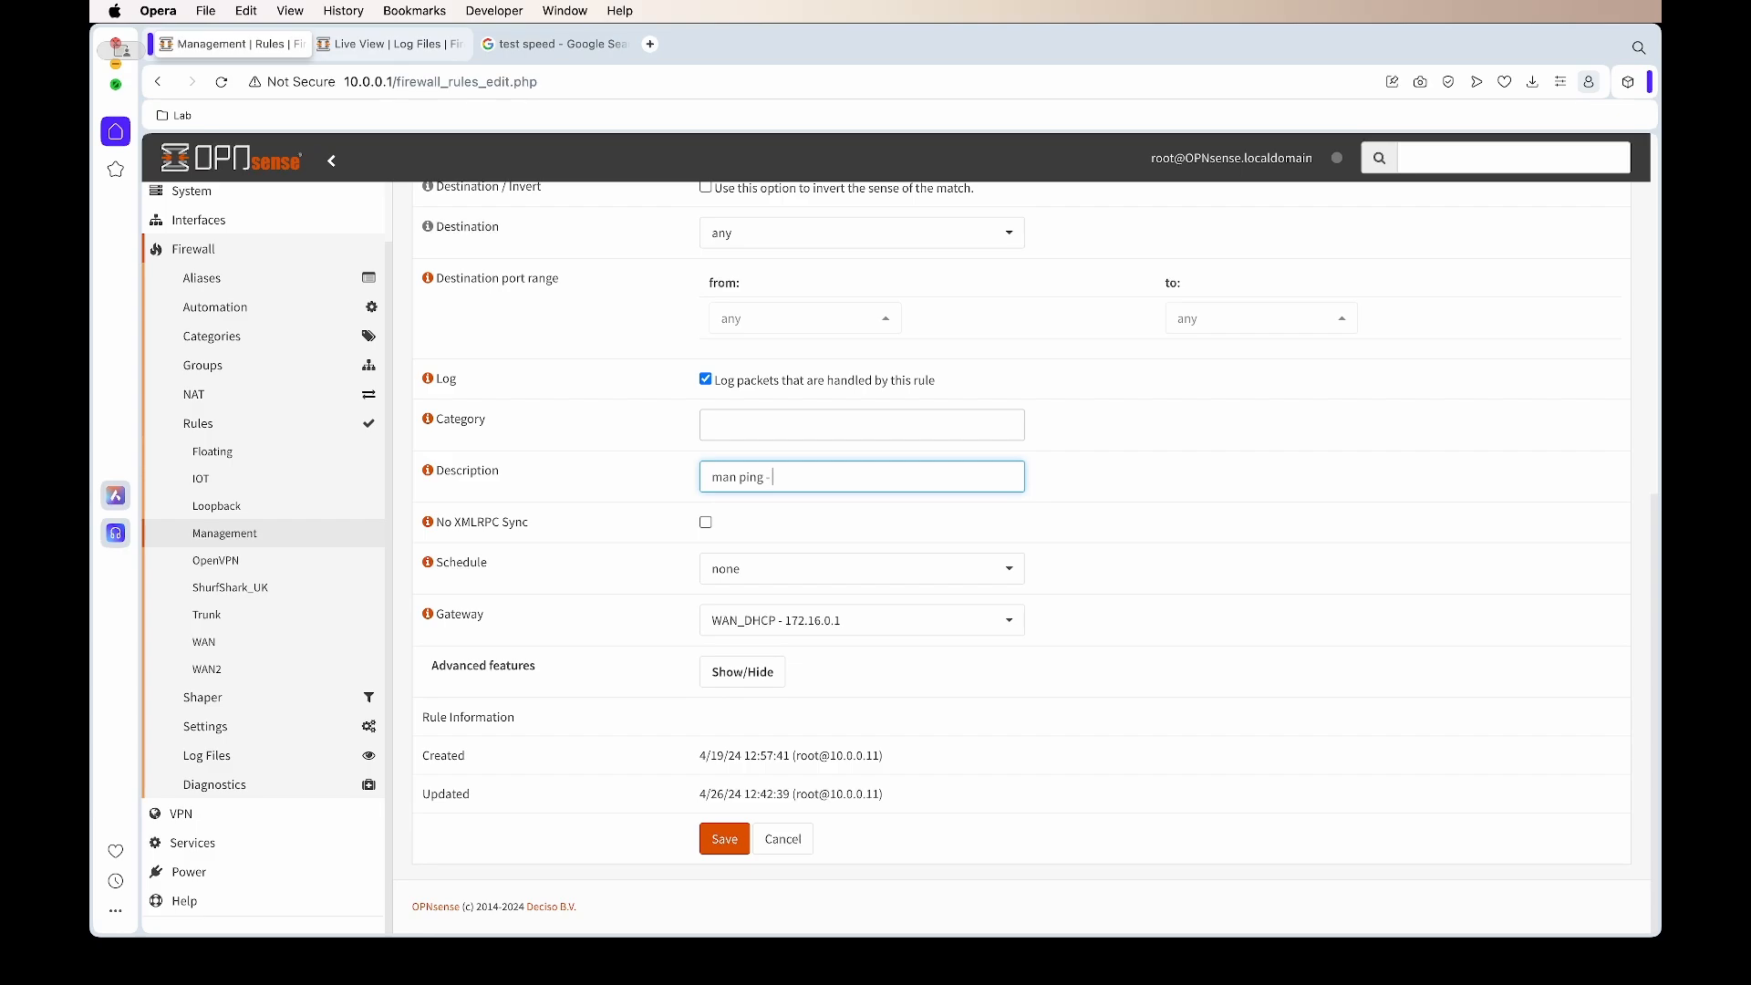
text(- wan)
text(any)
text( thing e)
text(lse)
click(724, 838)
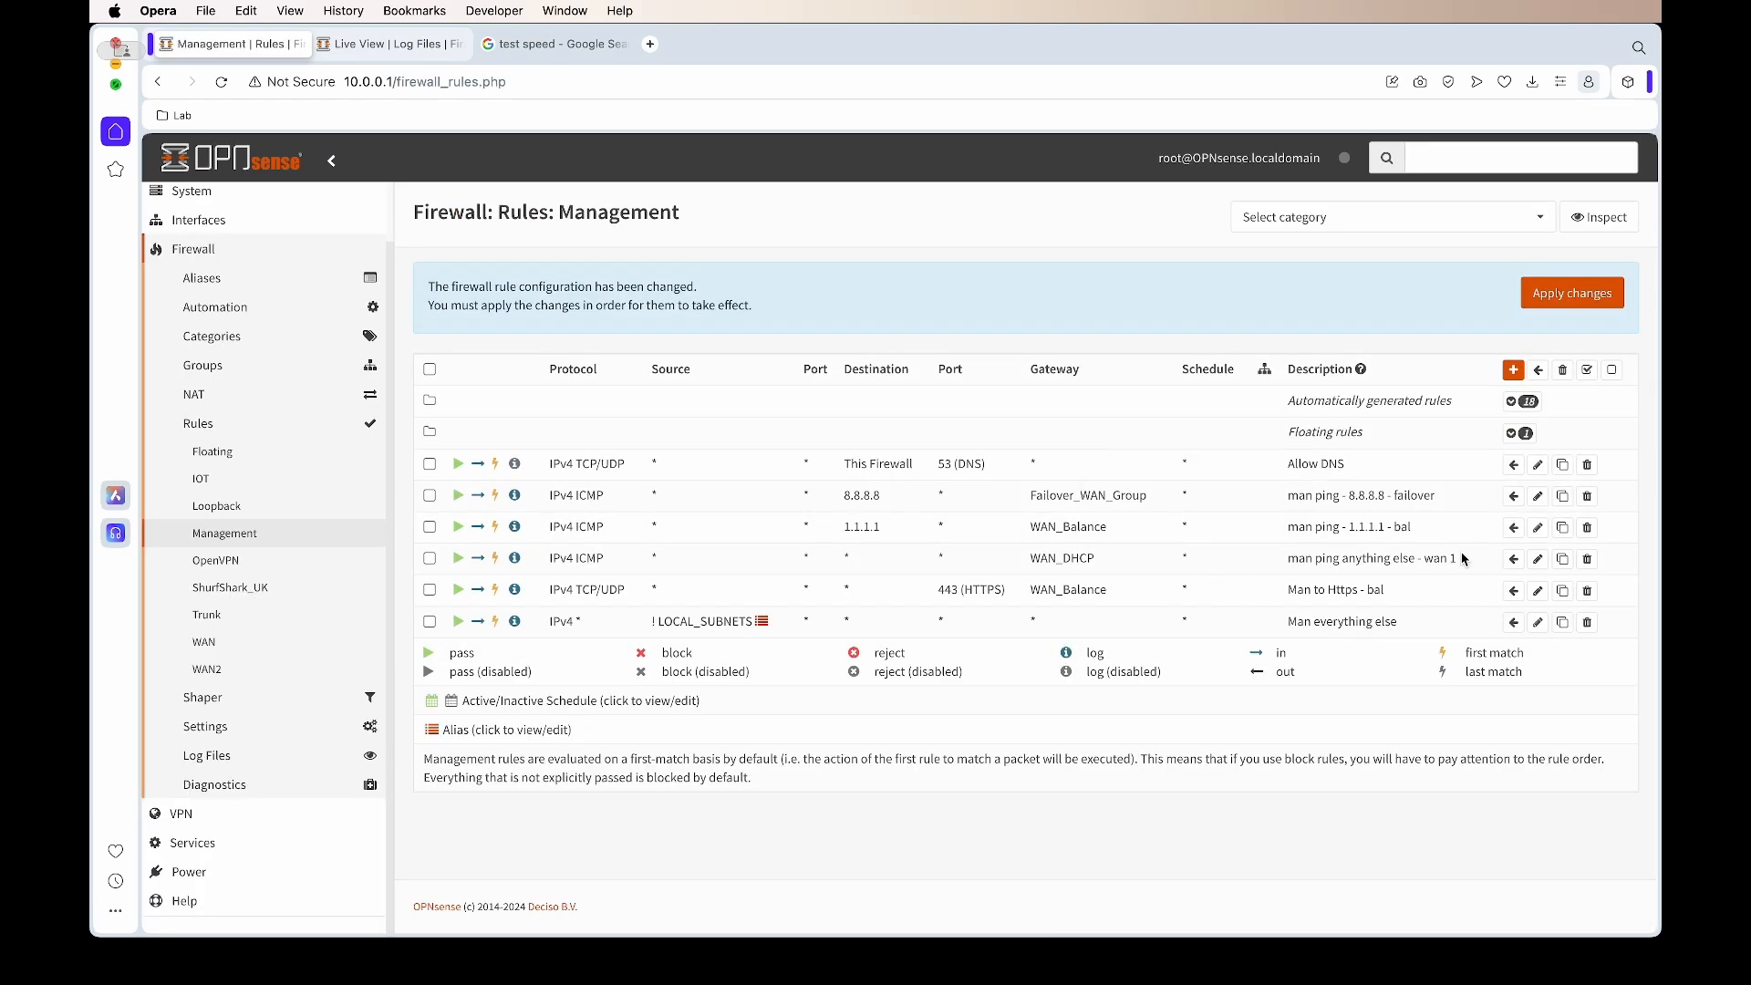
click(1537, 310)
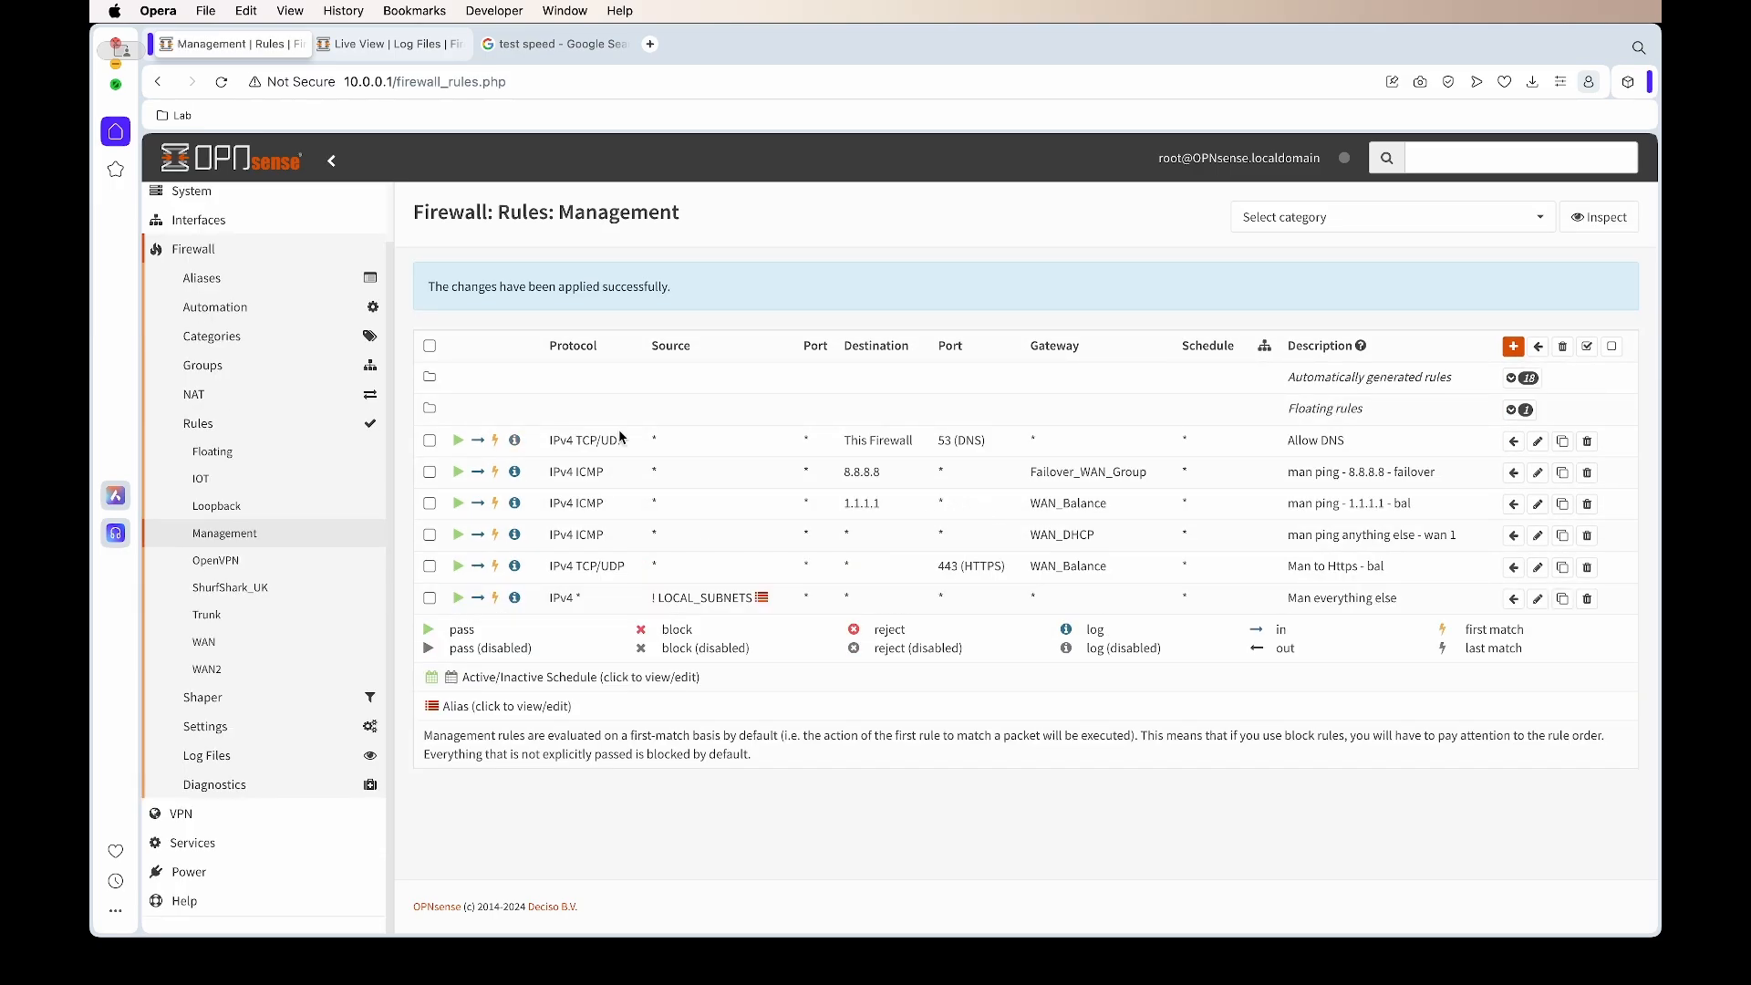
click(389, 55)
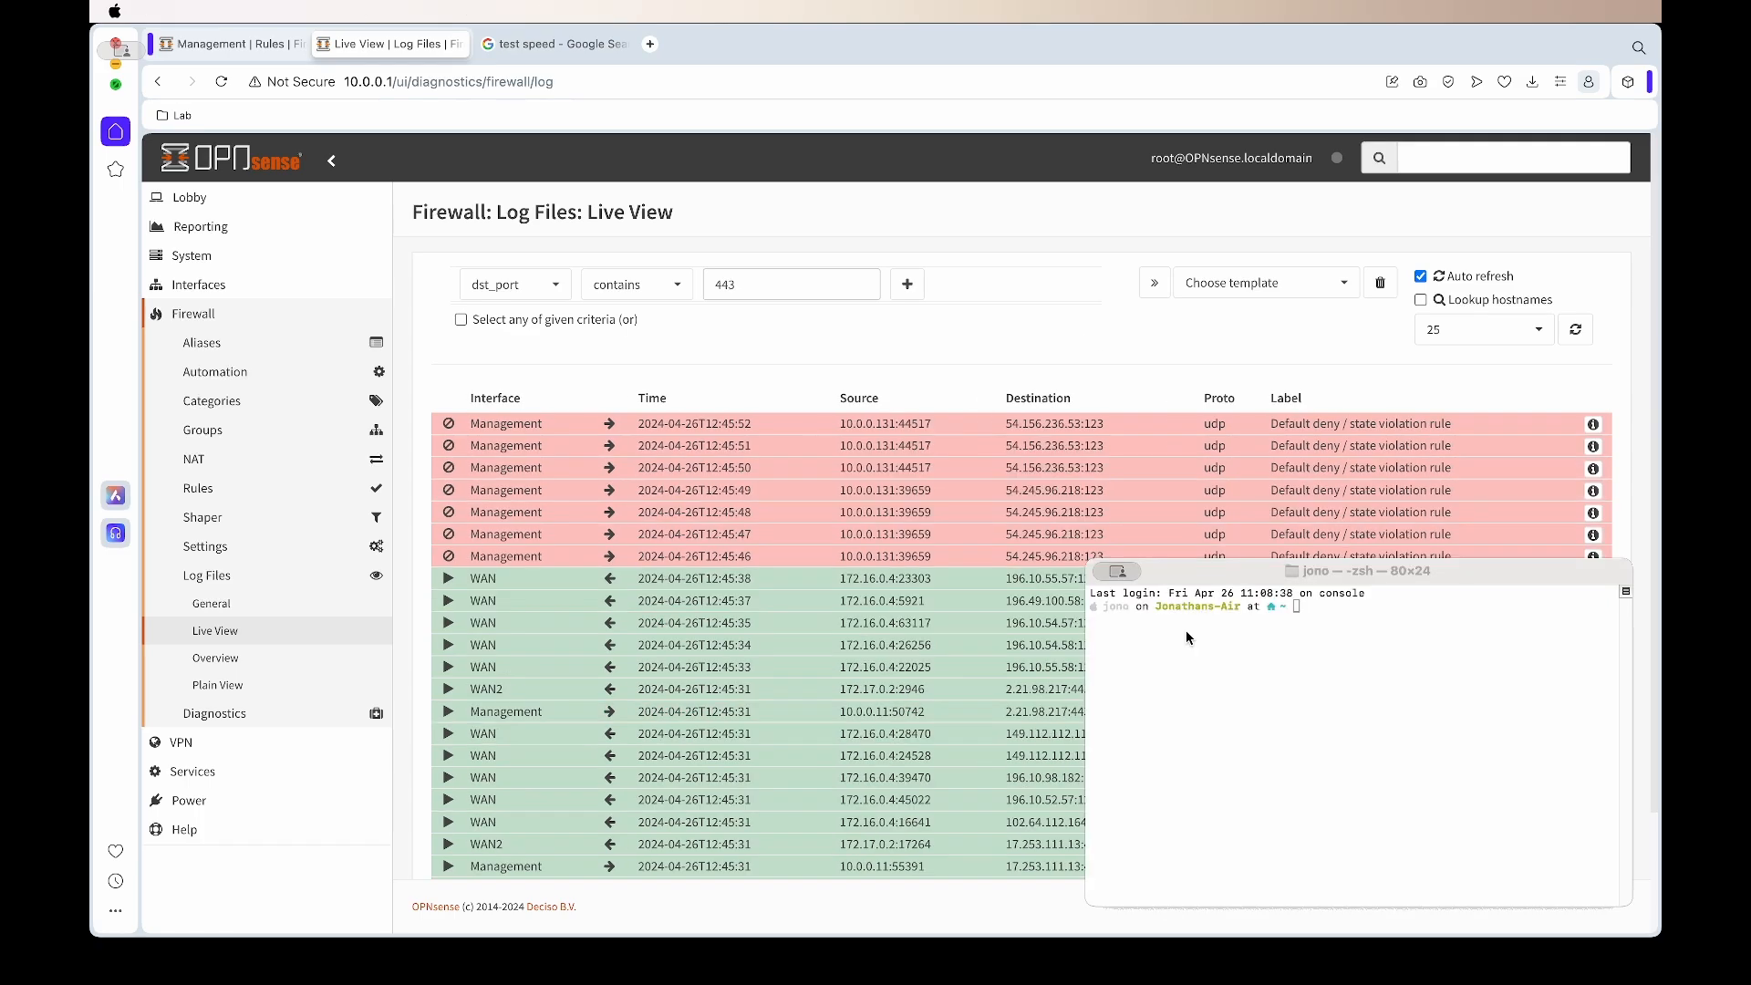
Ping 8.8.8.8 from Terminal to generate hits on the failover ping rule, then stop it
click(1239, 708)
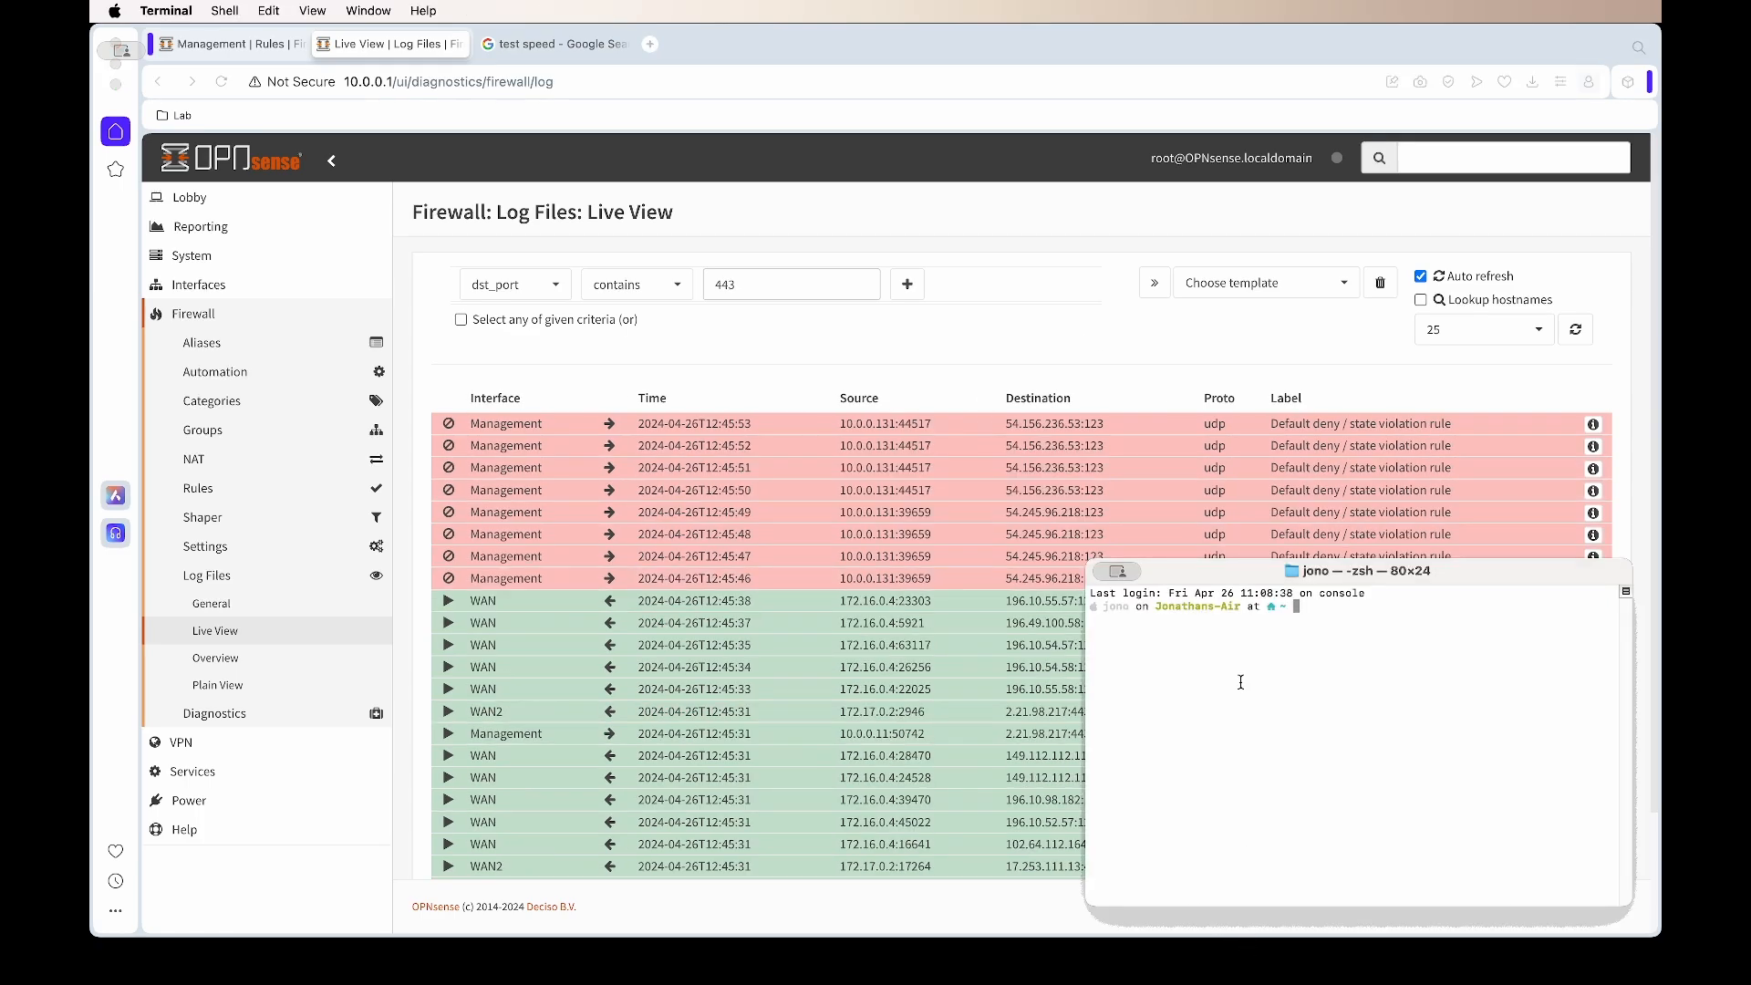
text(ping 8.8.8.8)
key(Return)
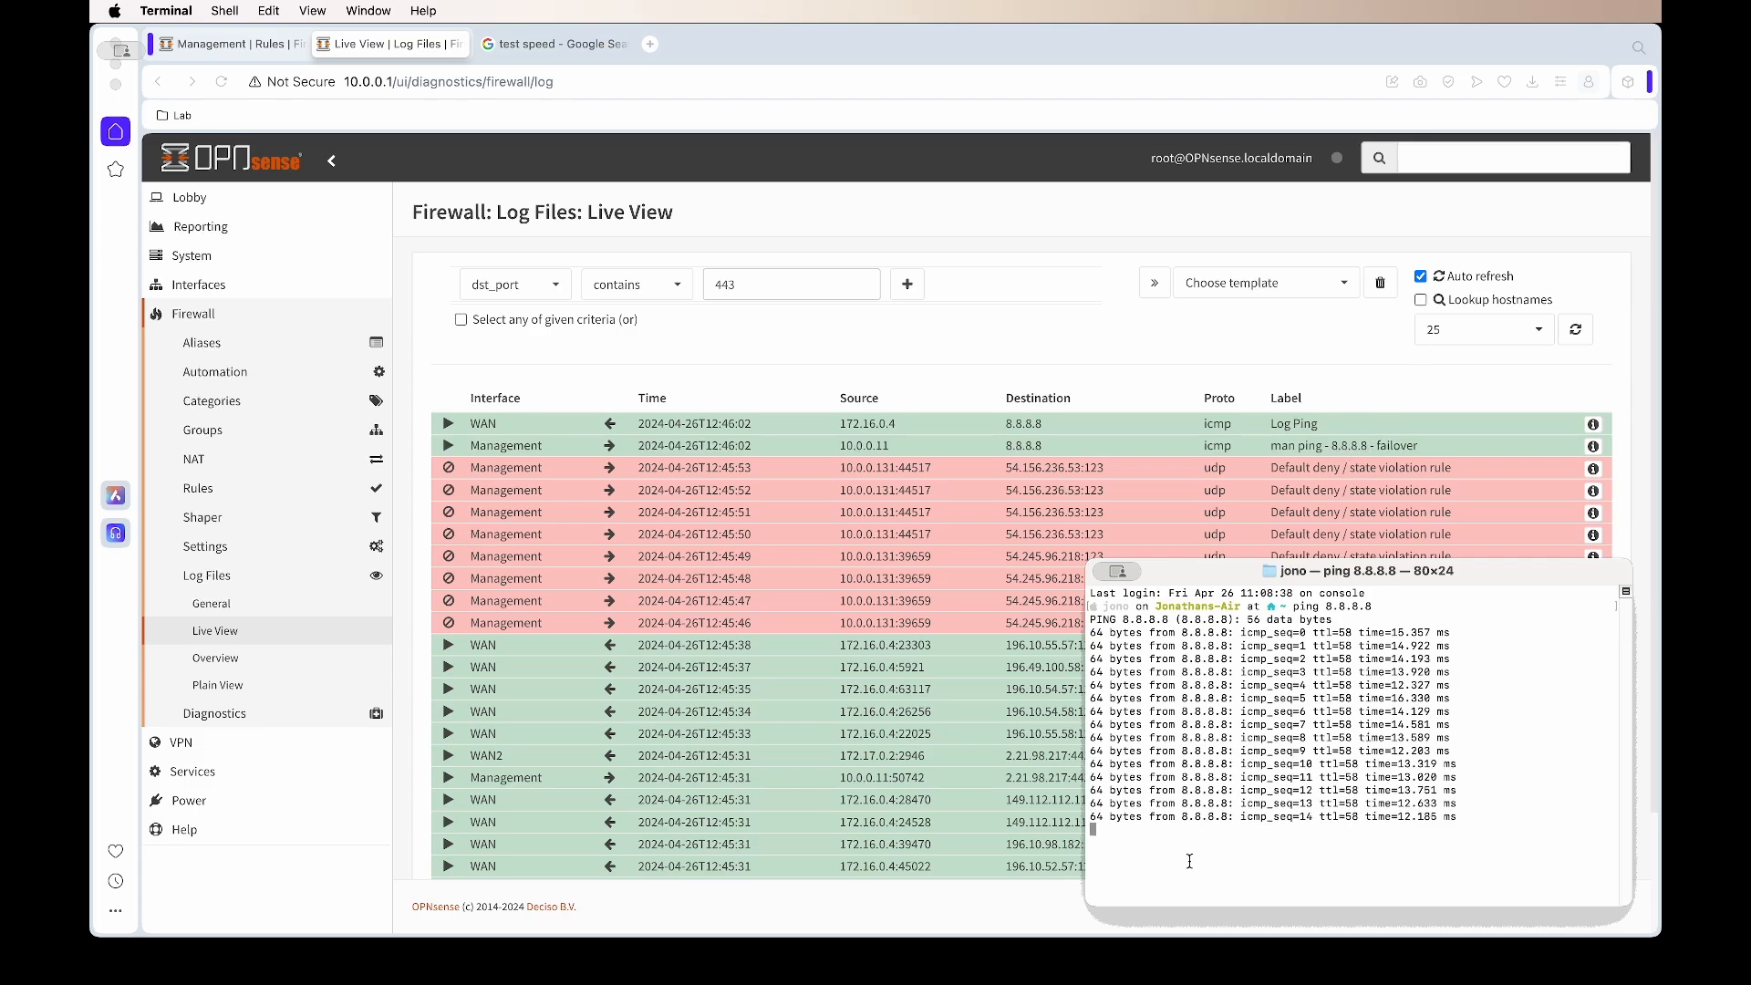
key(ctrl+c)
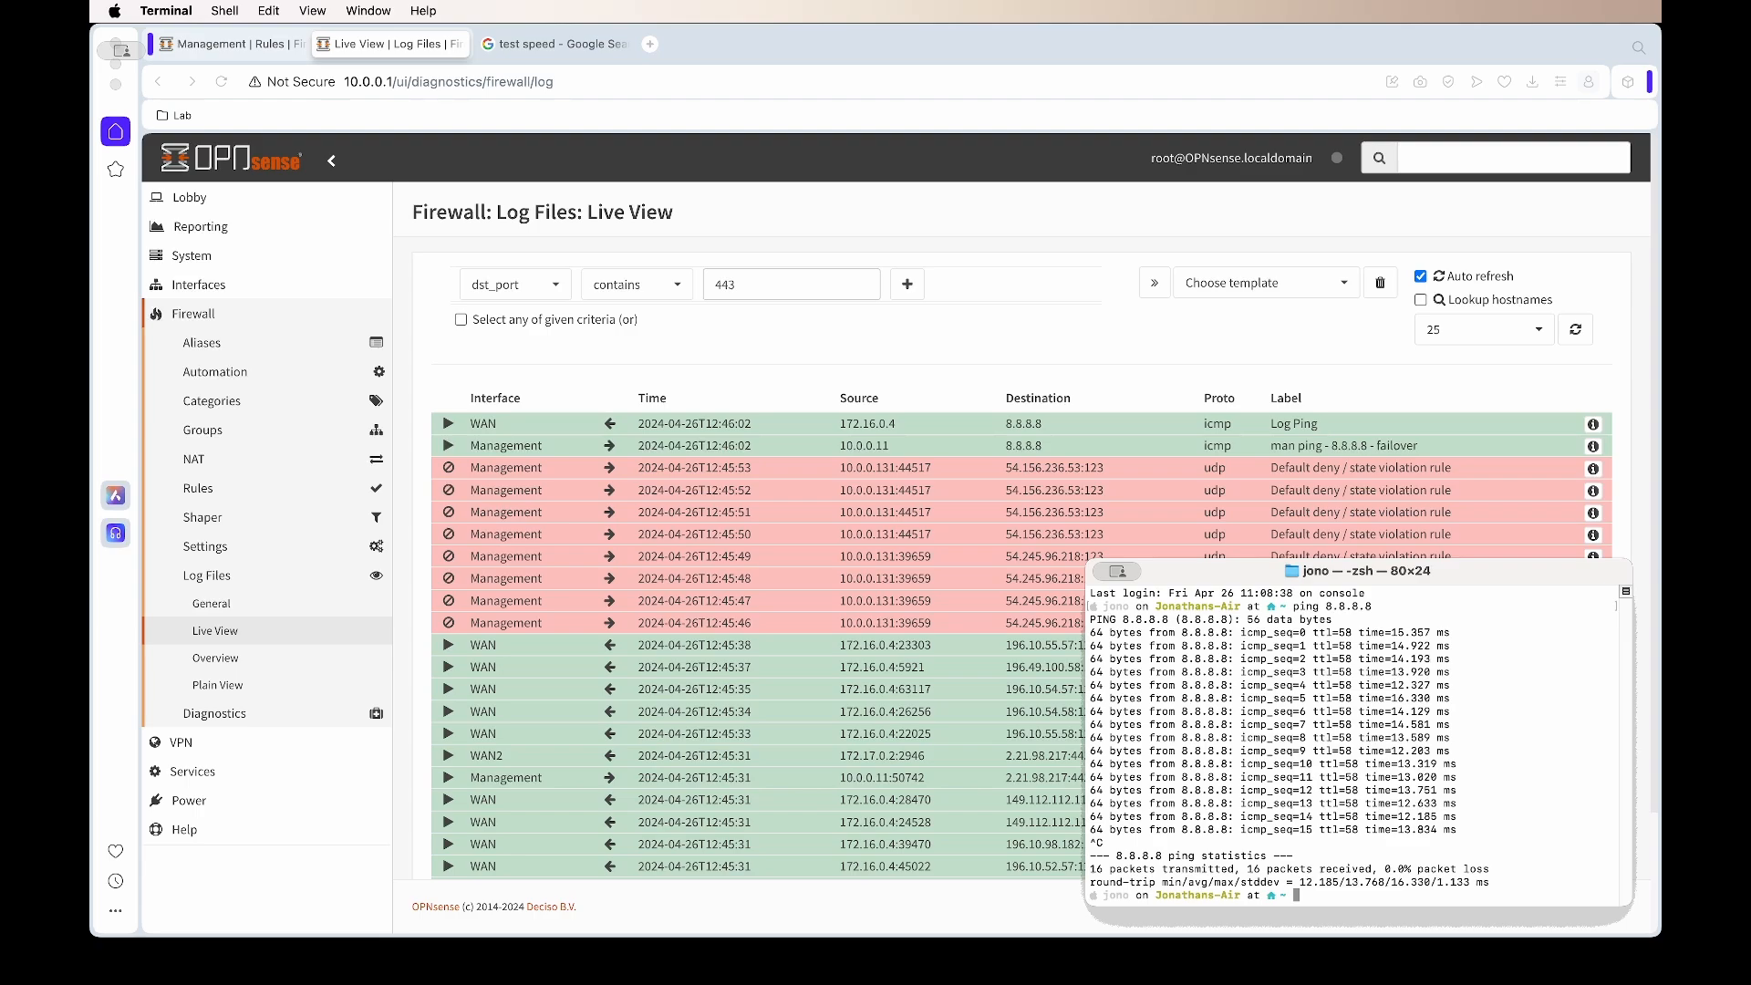
Ping 1.1.1.1 several times to generate hits on the balance ping rule
text(ping 1.1.1.1)
key(Return)
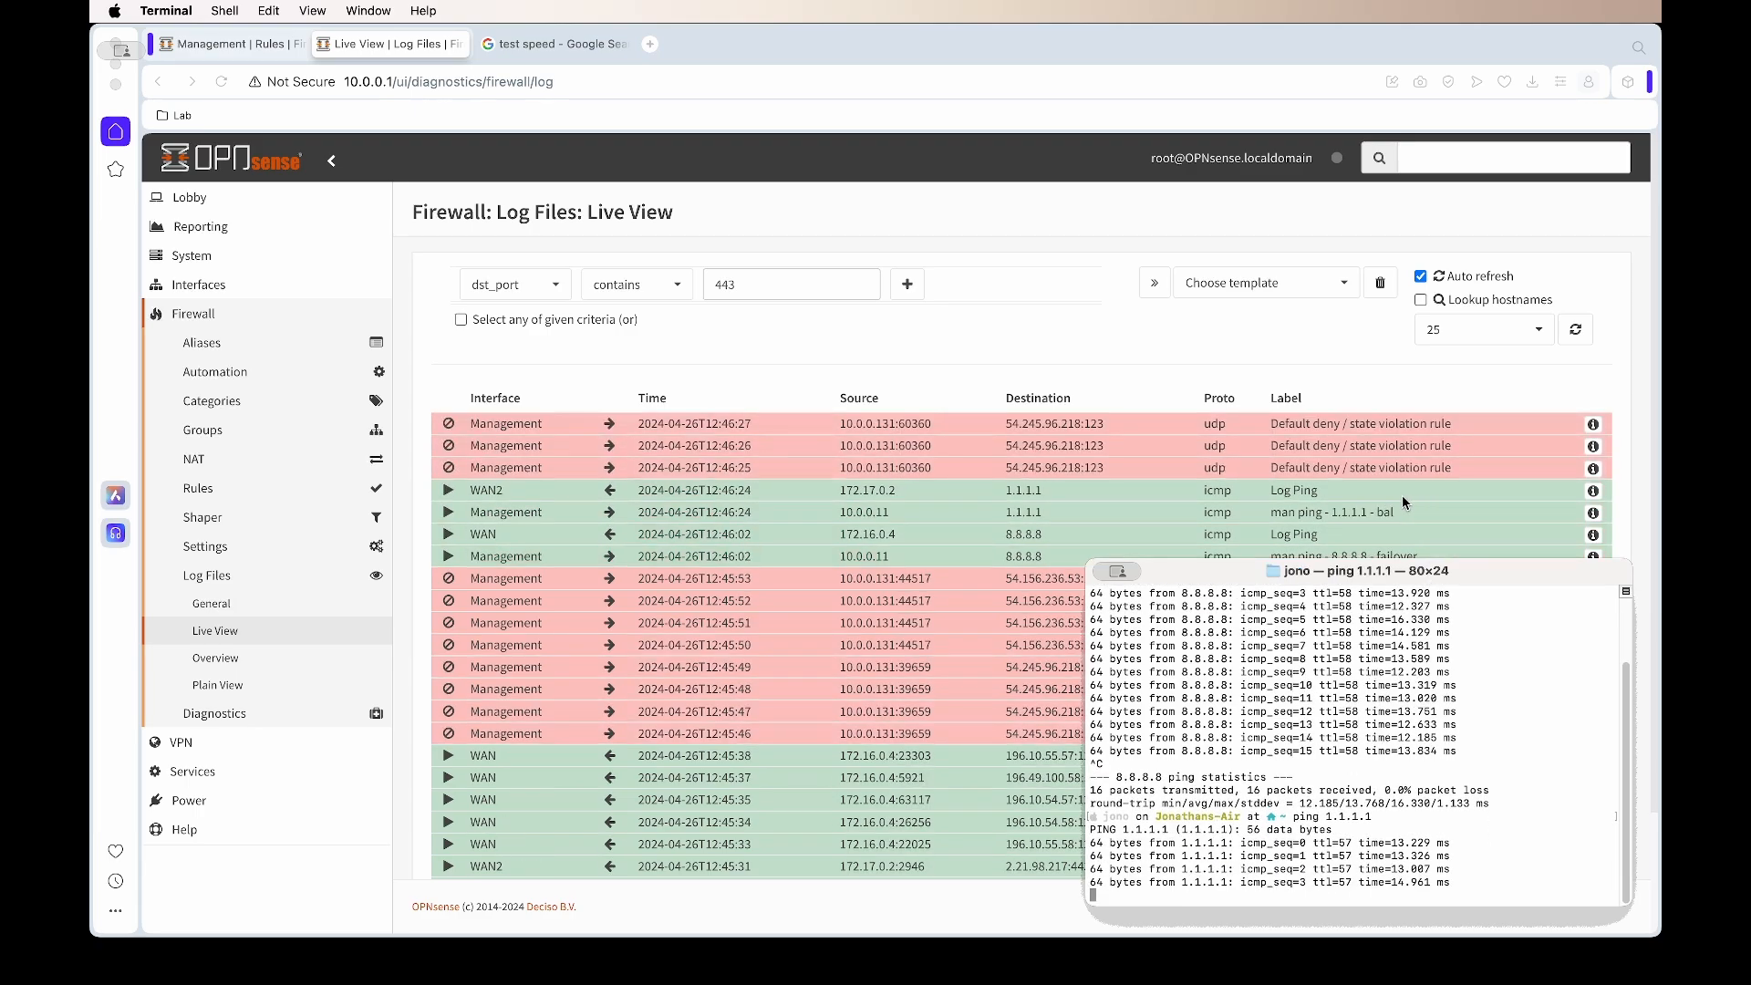
mouse_move(1355, 572)
mouse_down()
mouse_move(1379, 705)
mouse_move(1409, 711)
mouse_move(1383, 566)
mouse_up()
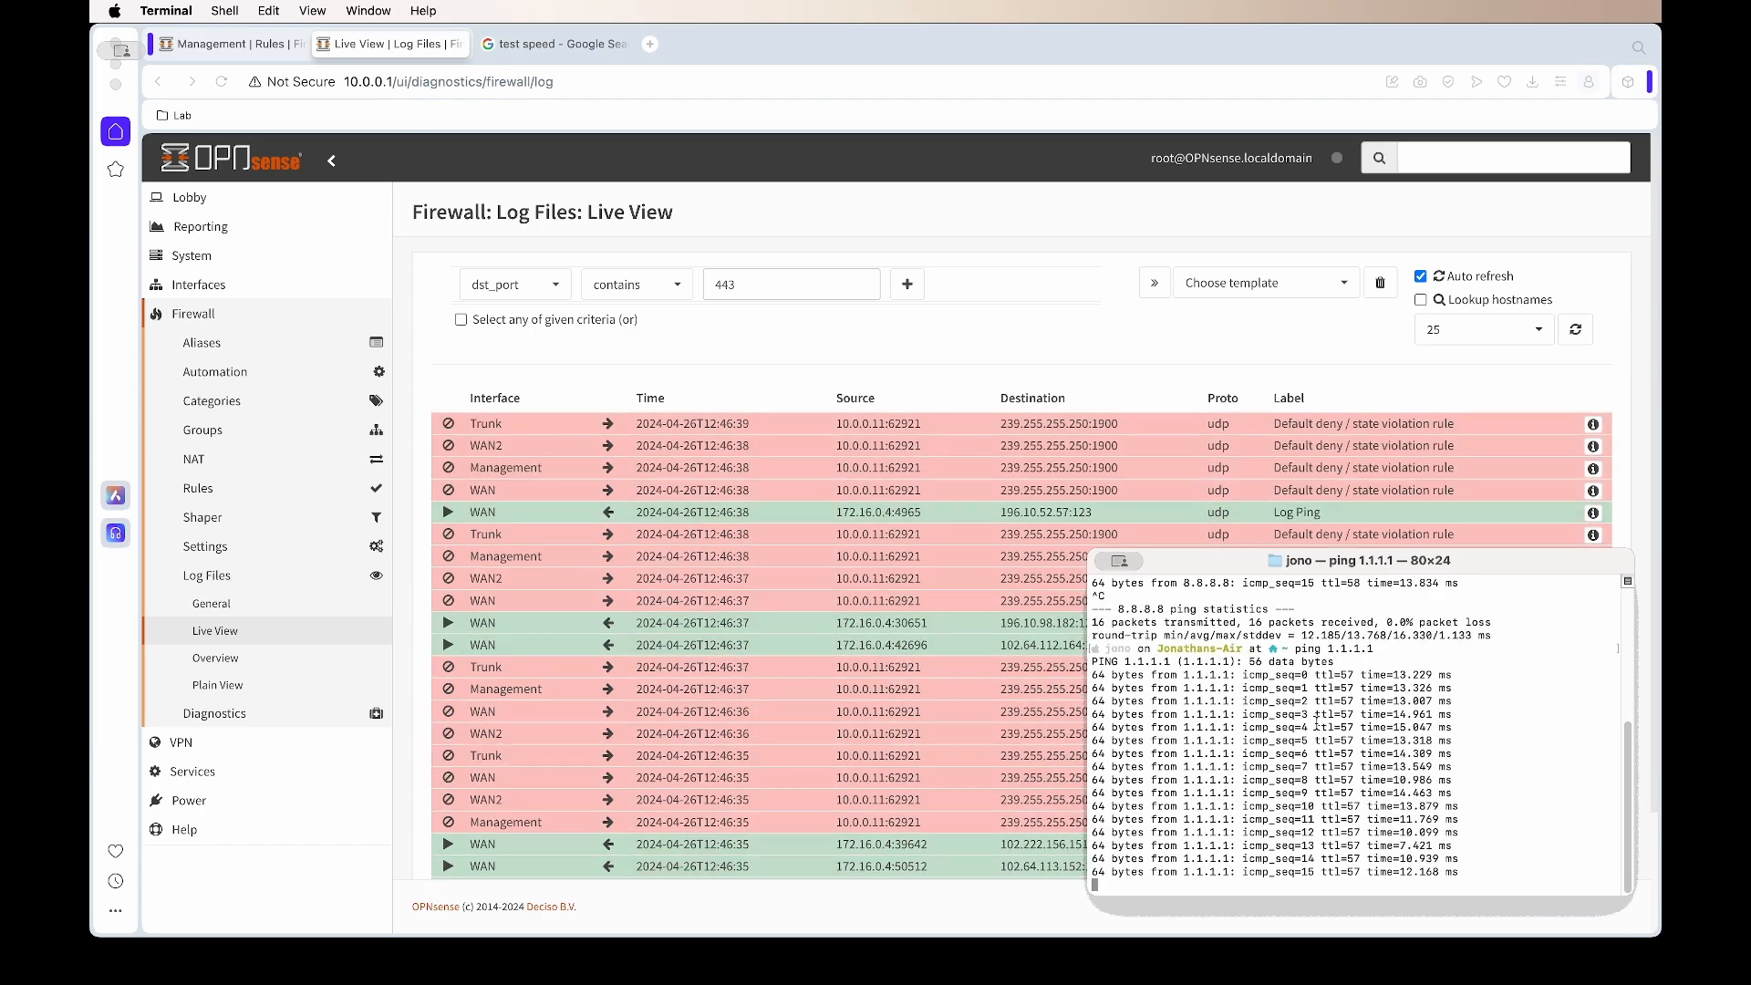
key(ctrl+c)
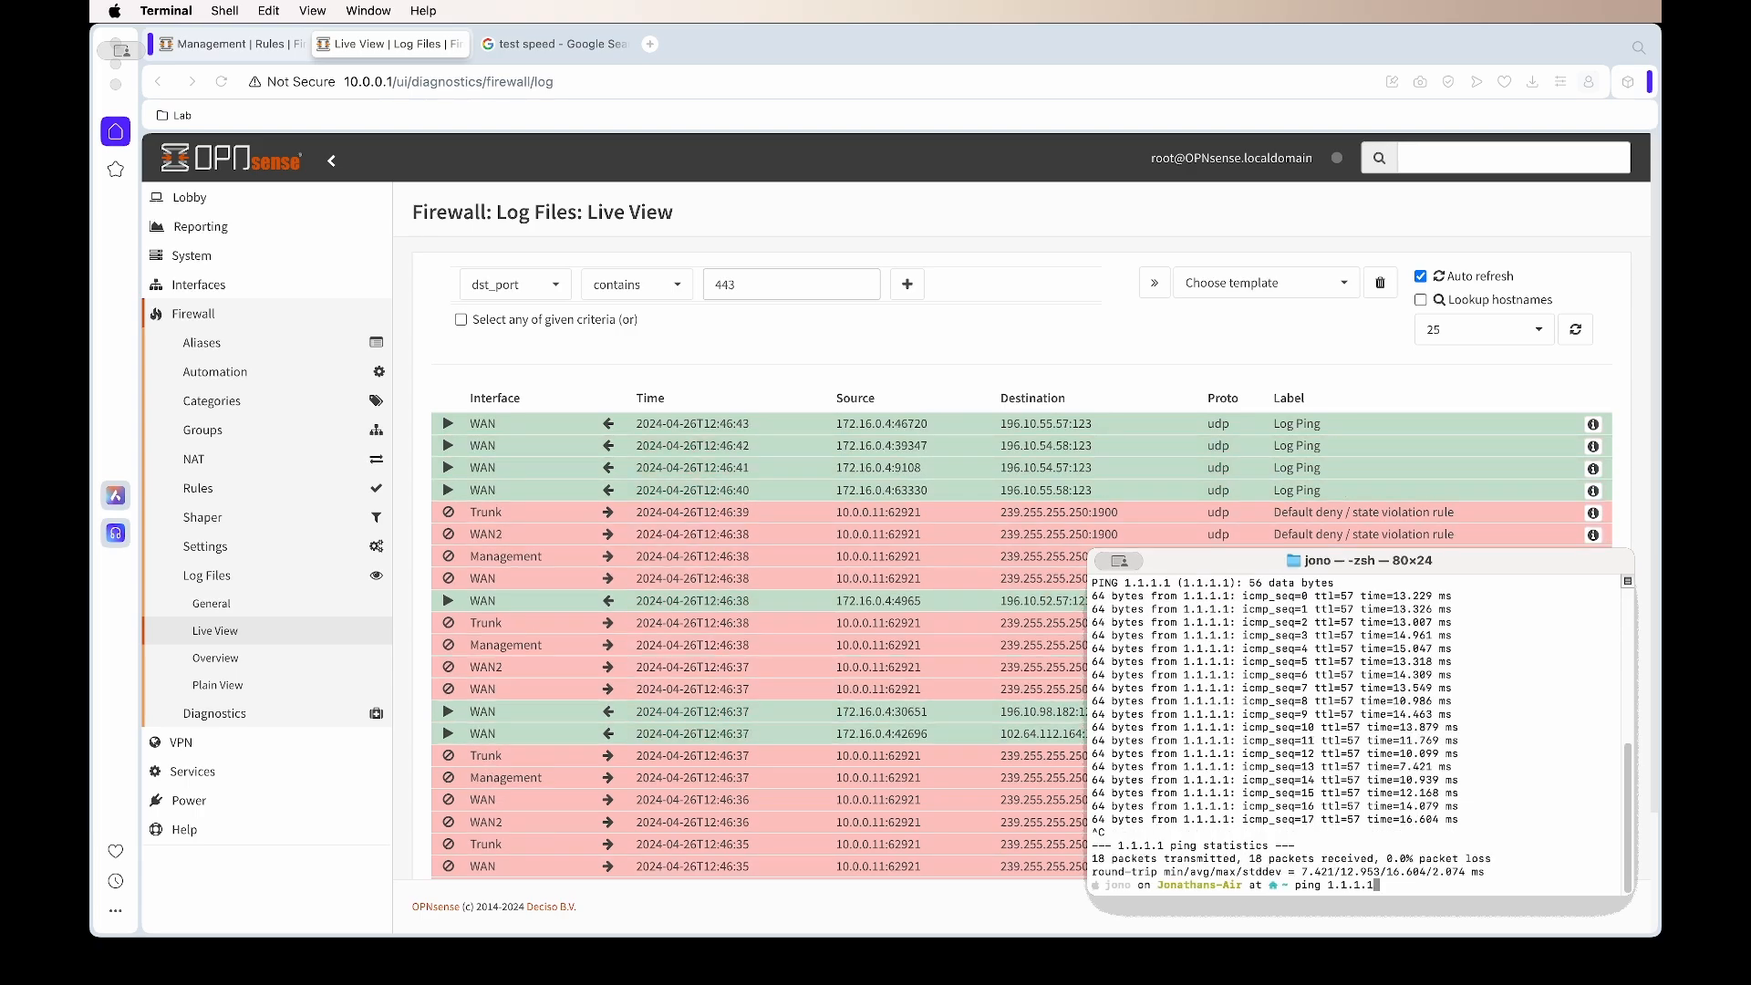
key(Return)
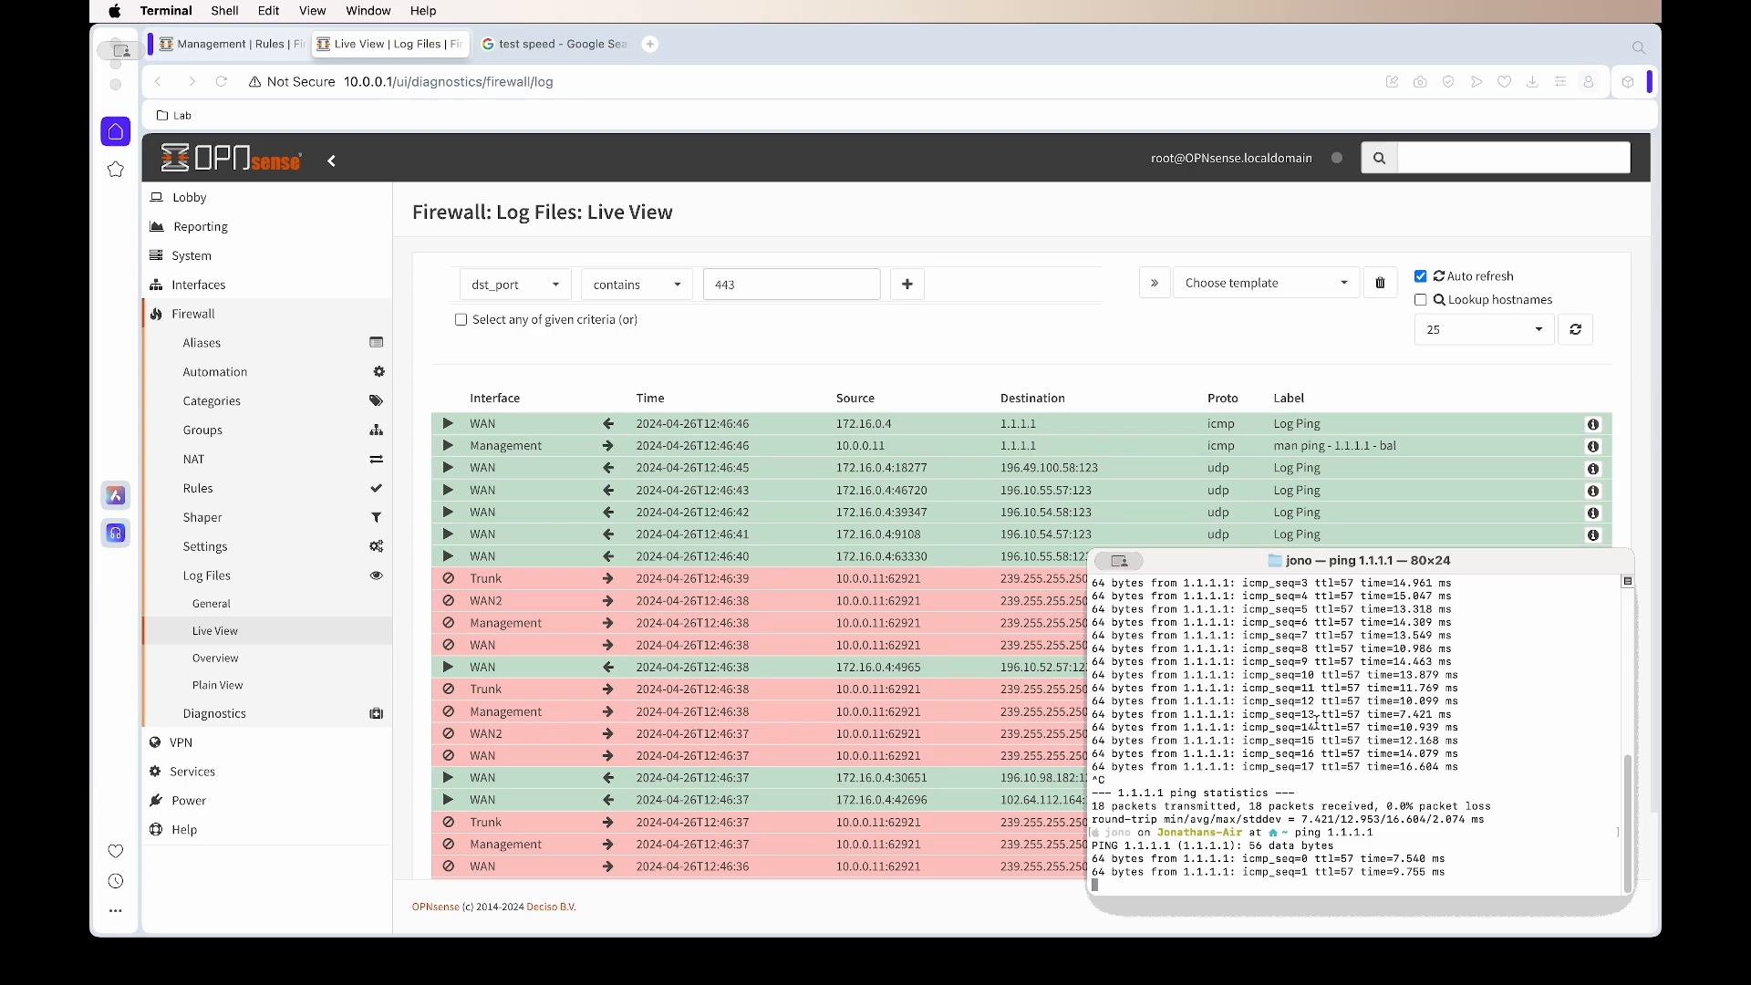
key(ctrl+c)
key(Up)
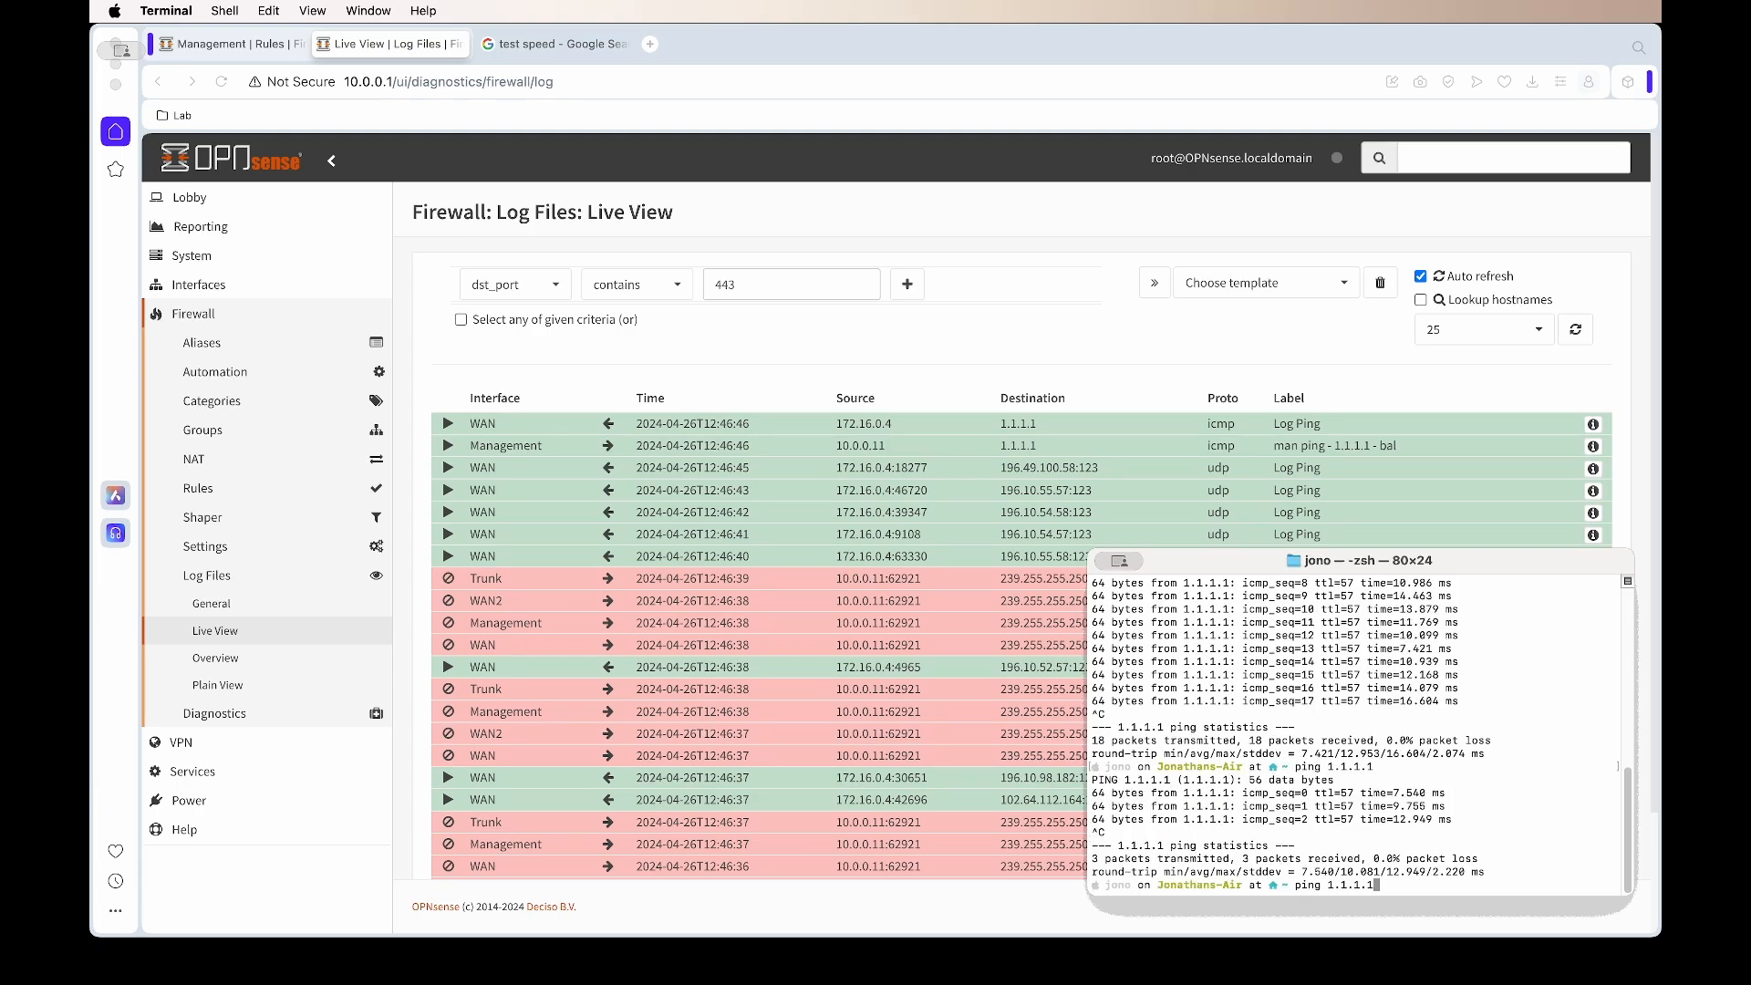
key(Return)
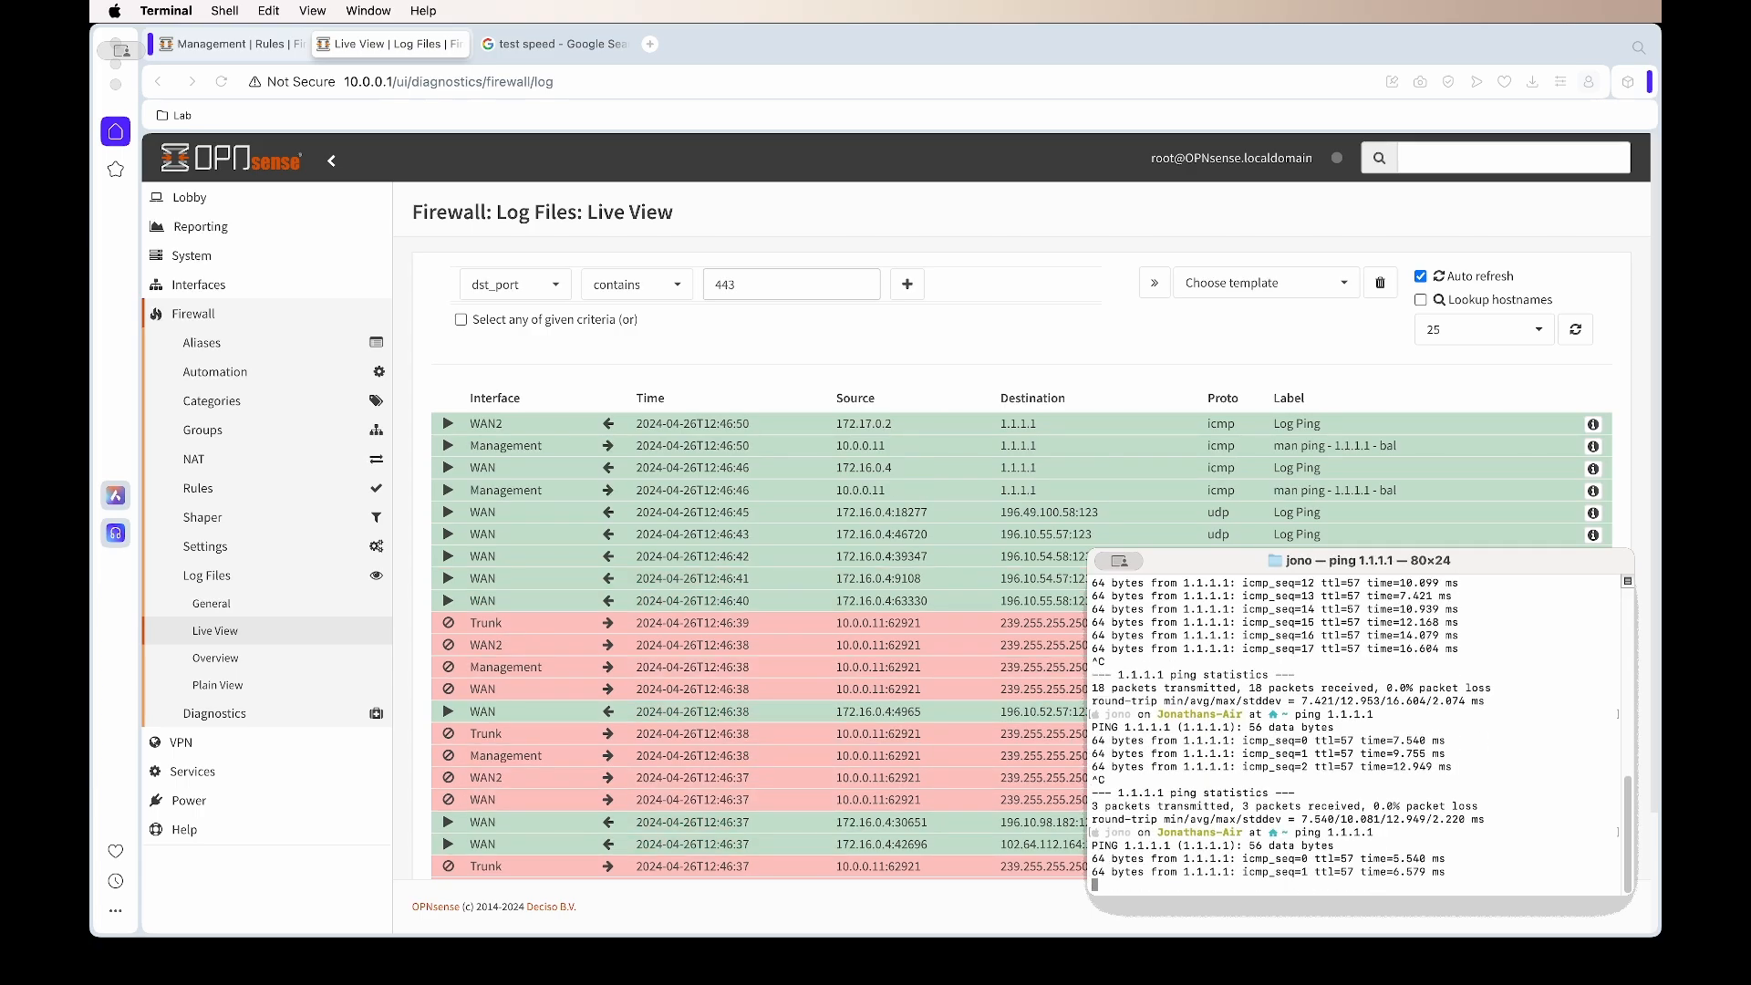
key(ctrl+c)
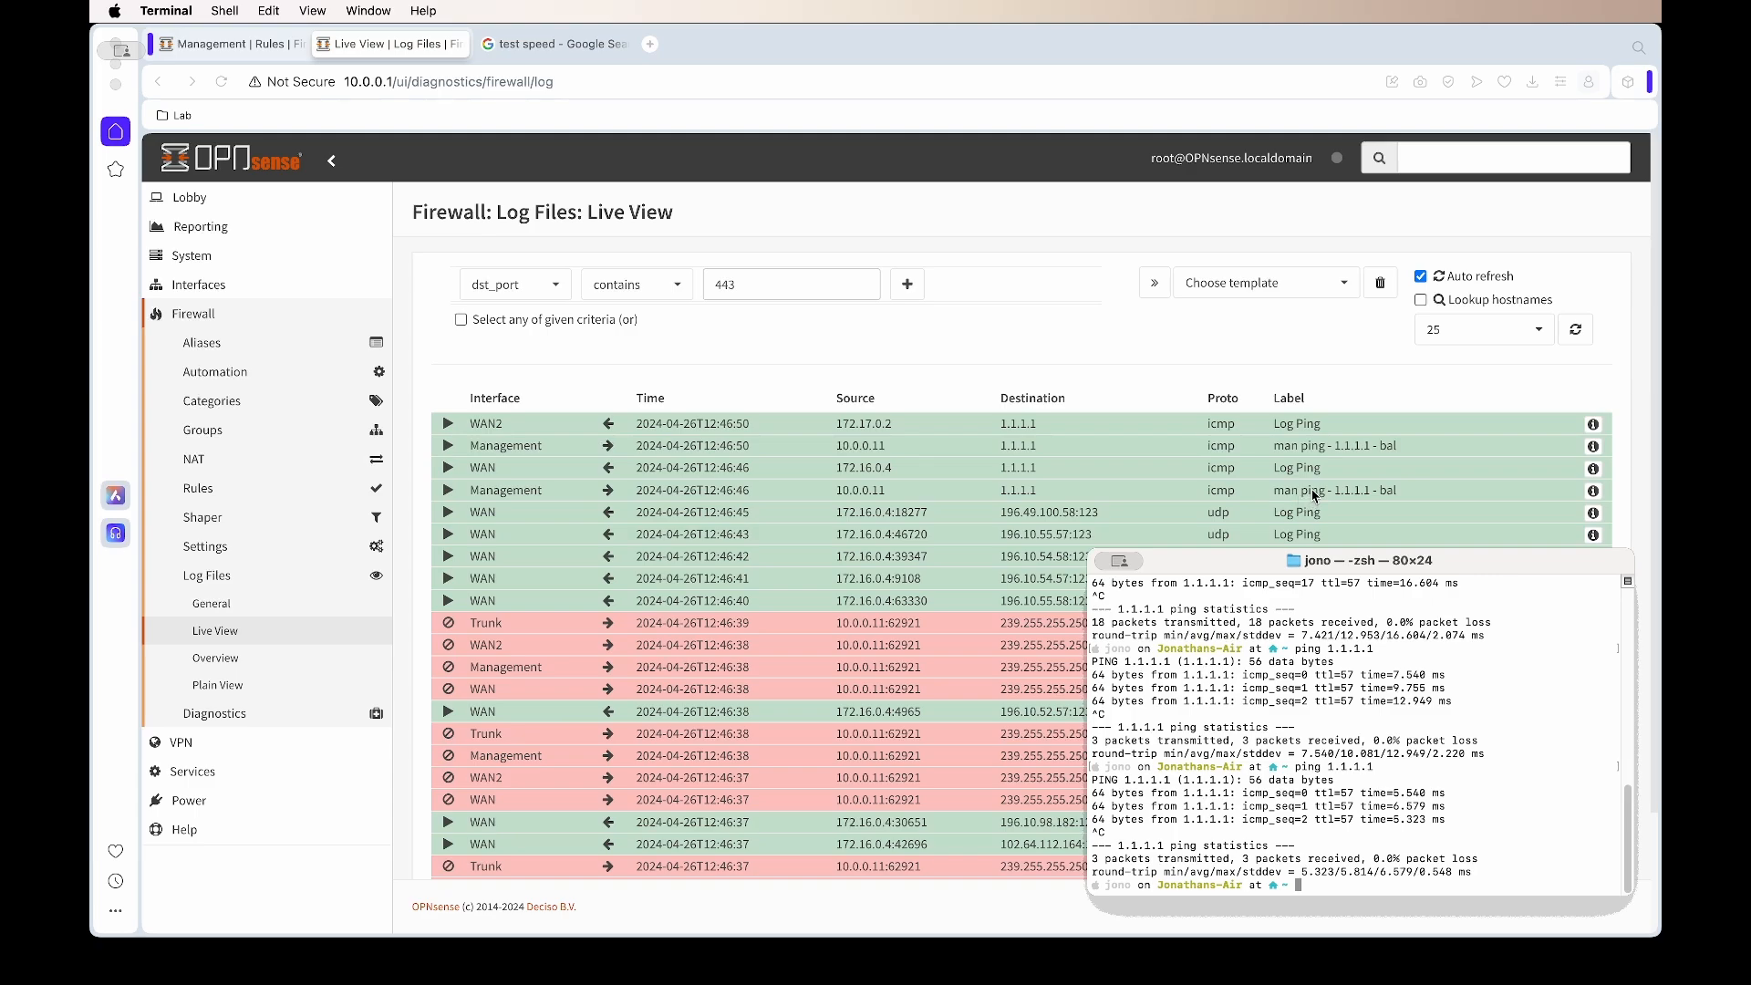
Turn off Auto refresh in the live log and highlight the 1.1.1.1 ping entries via WAN and WAN2
click(1375, 408)
click(1420, 276)
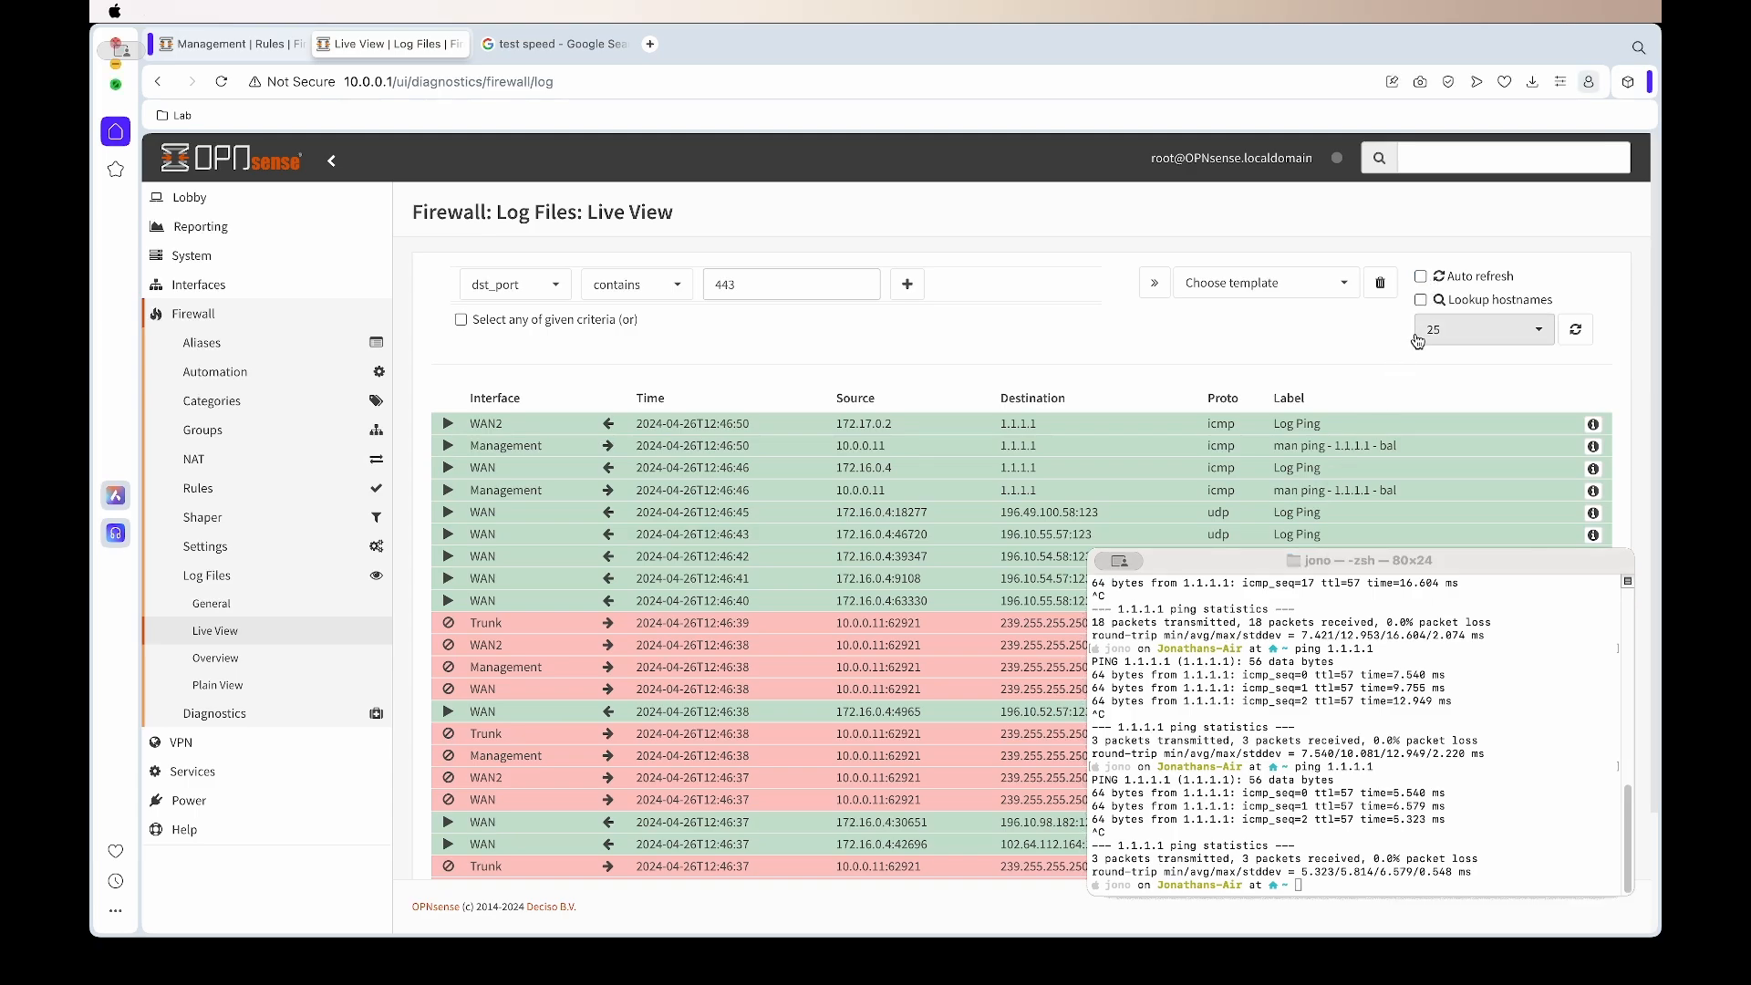
drag(1406, 490, 465, 469)
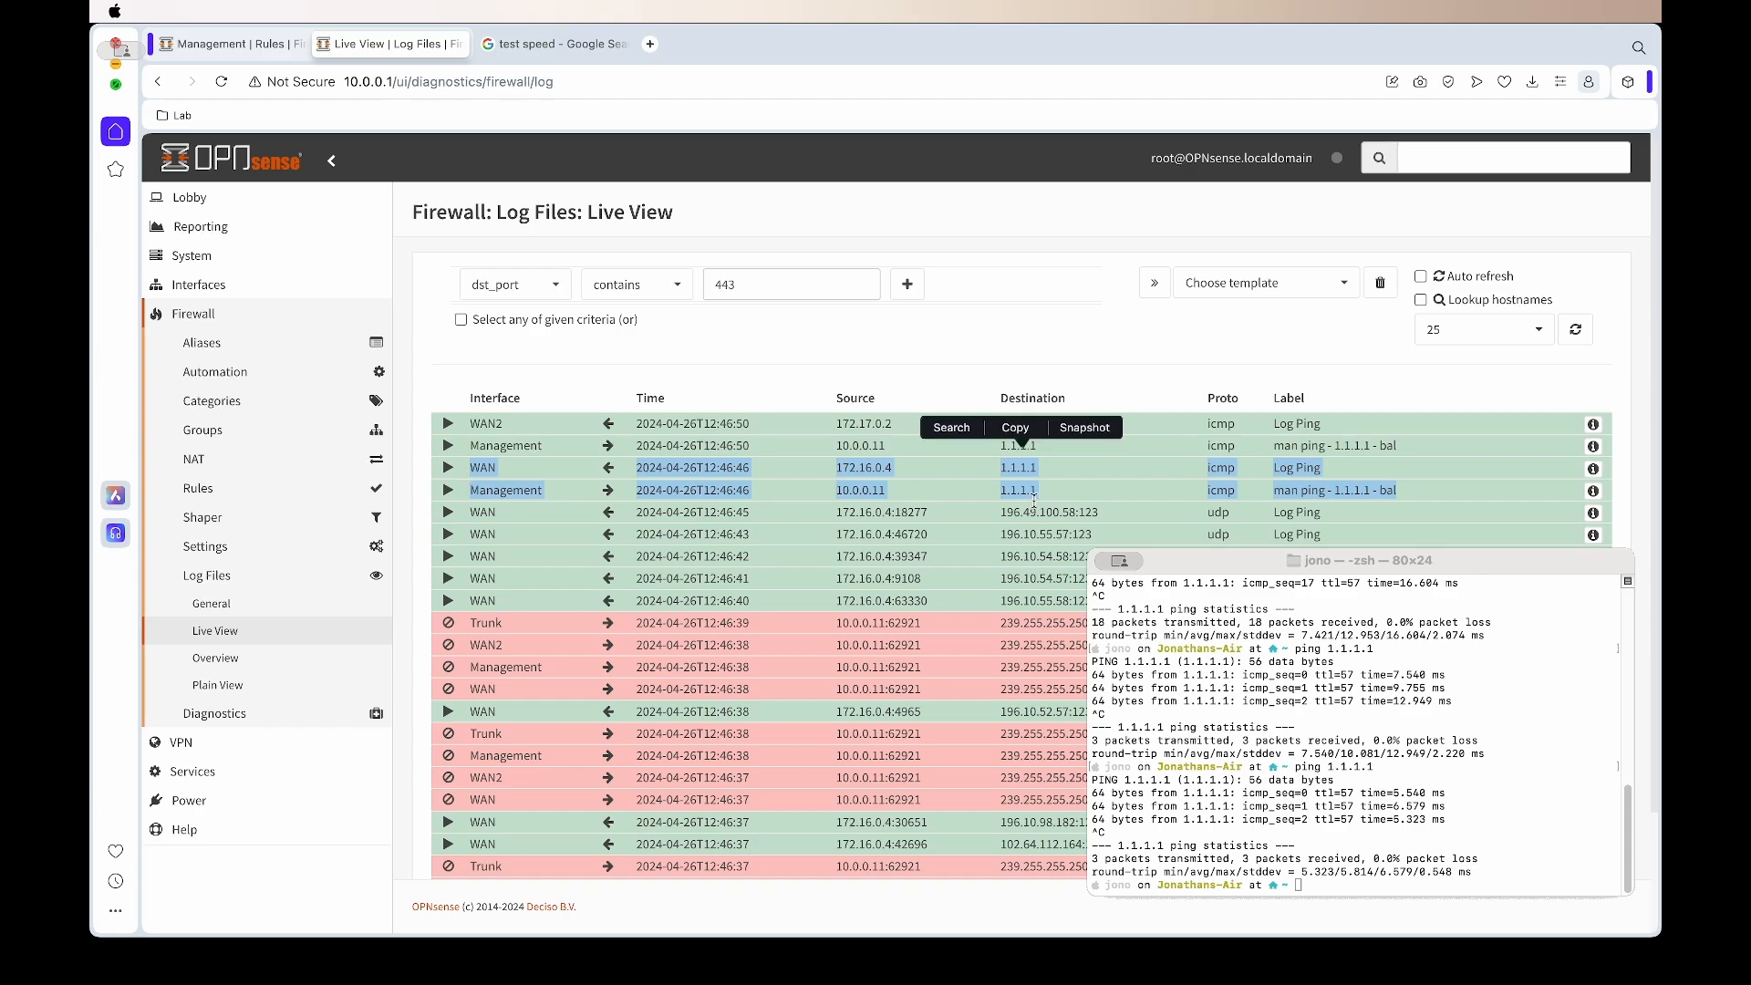
double_click(484, 467)
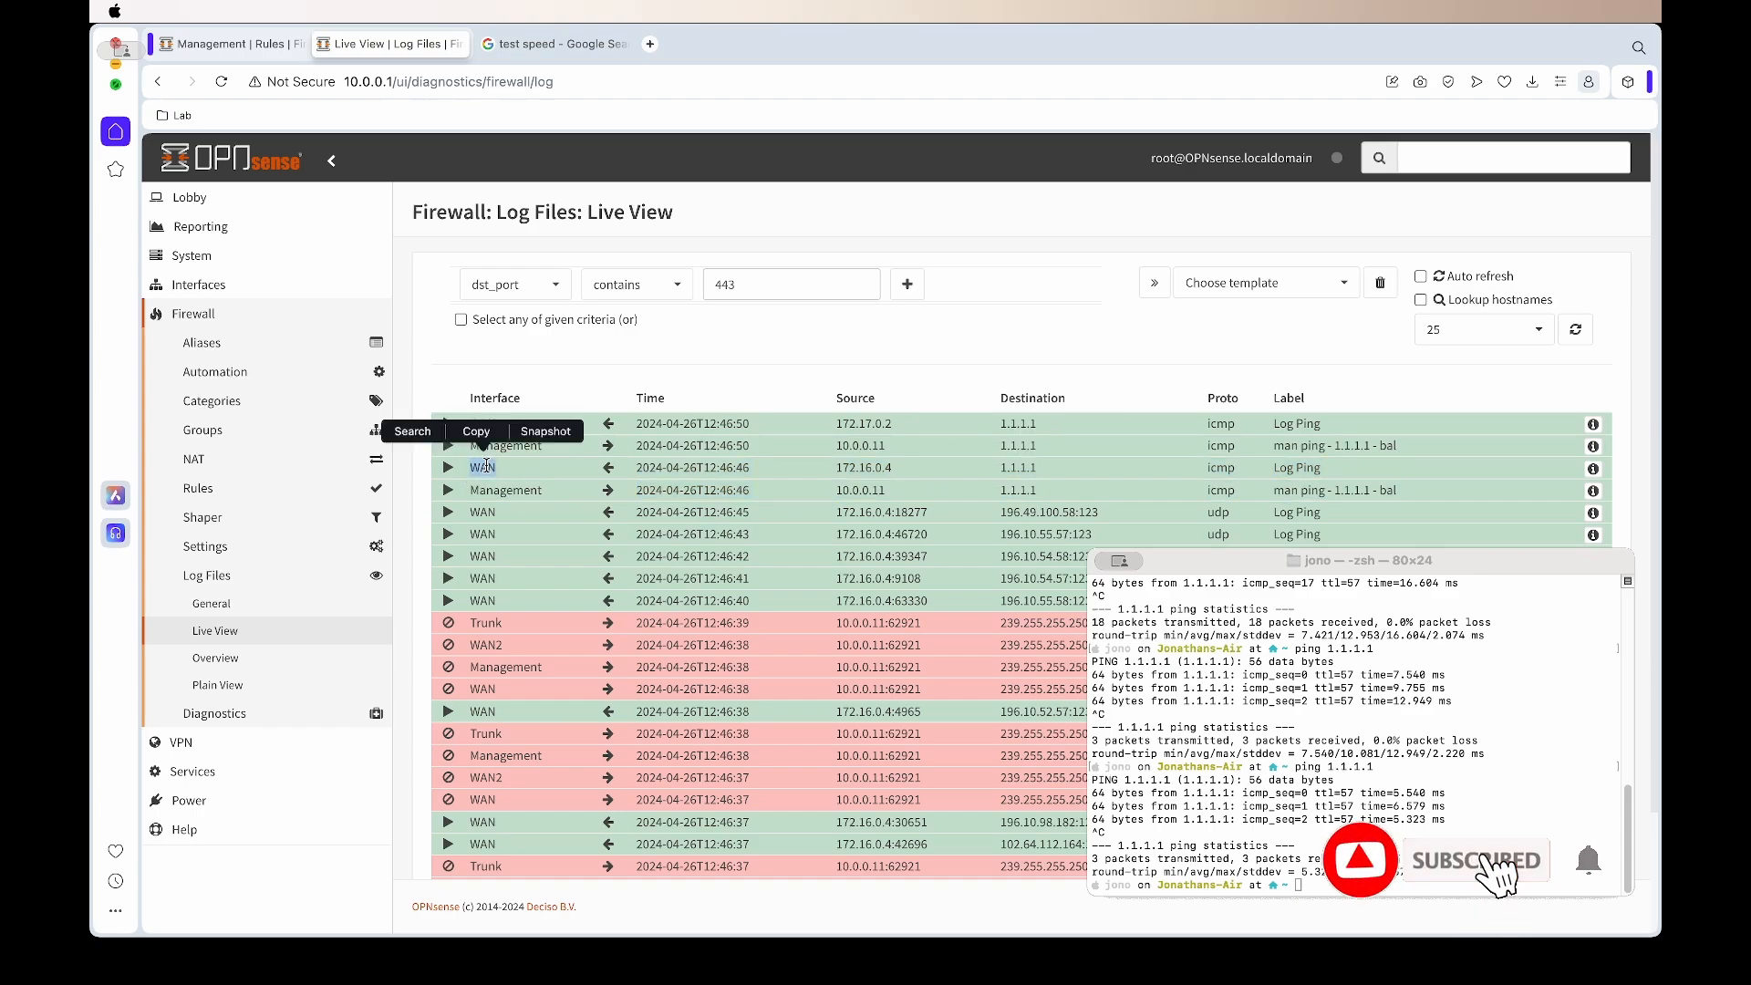
drag(1409, 446, 479, 424)
double_click(483, 424)
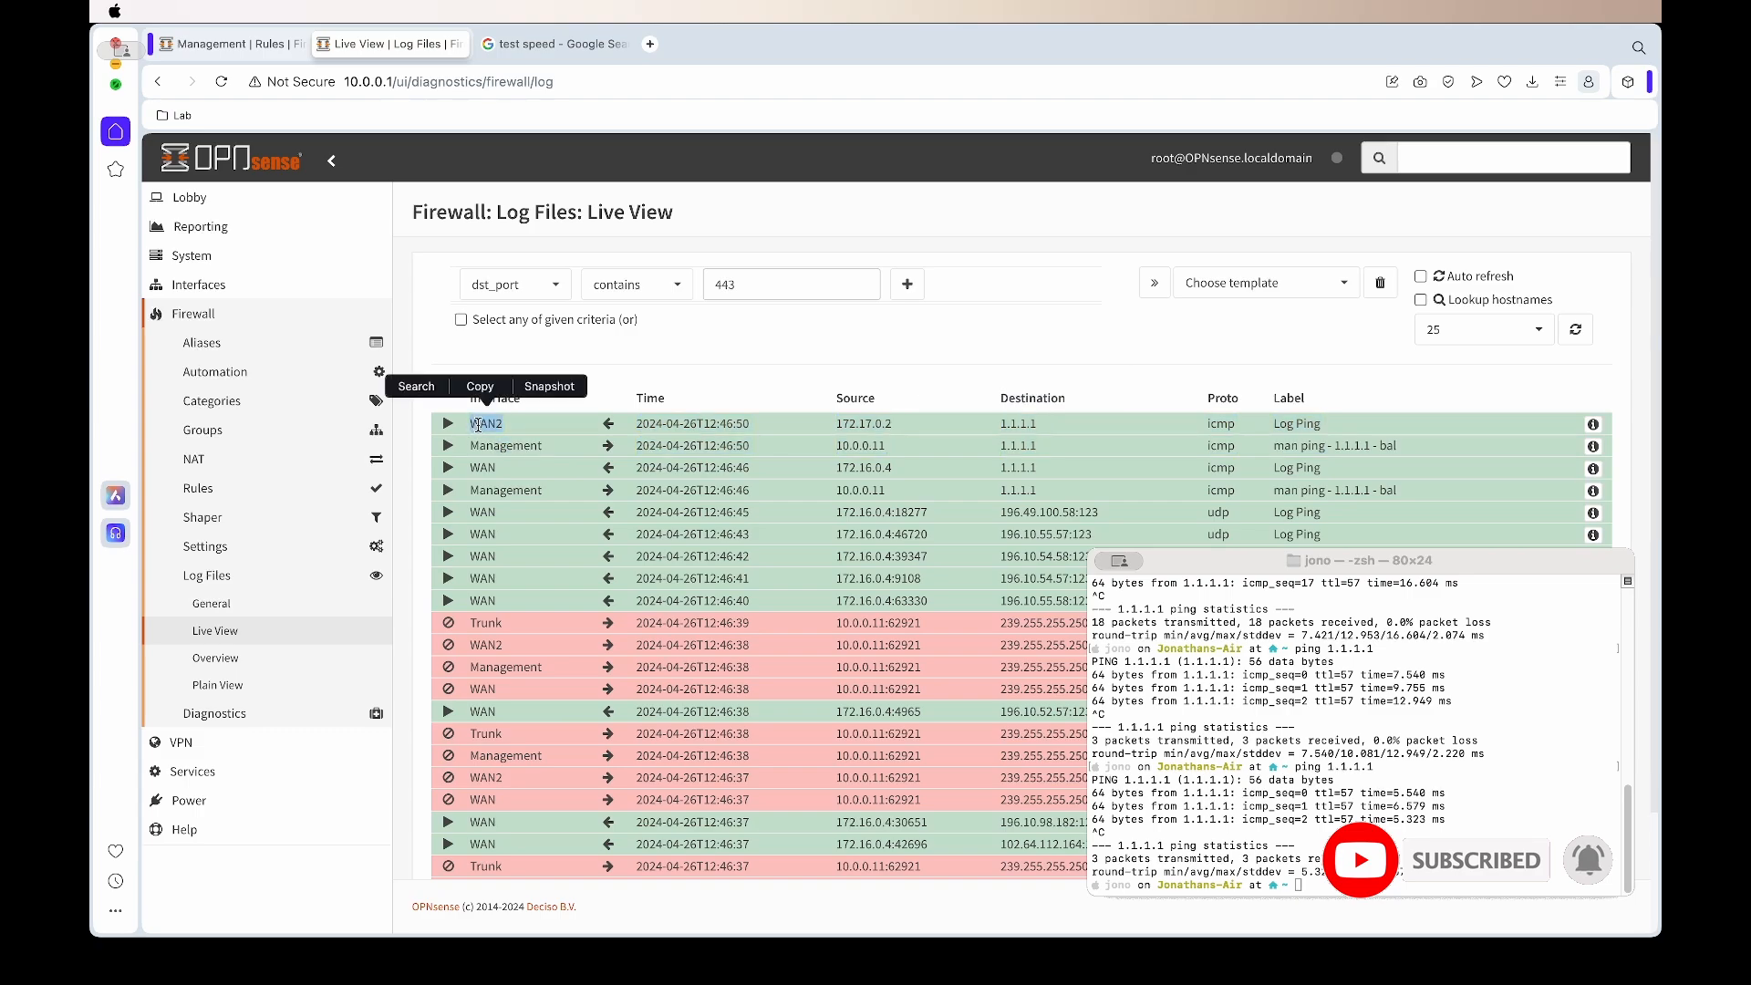
click(1561, 381)
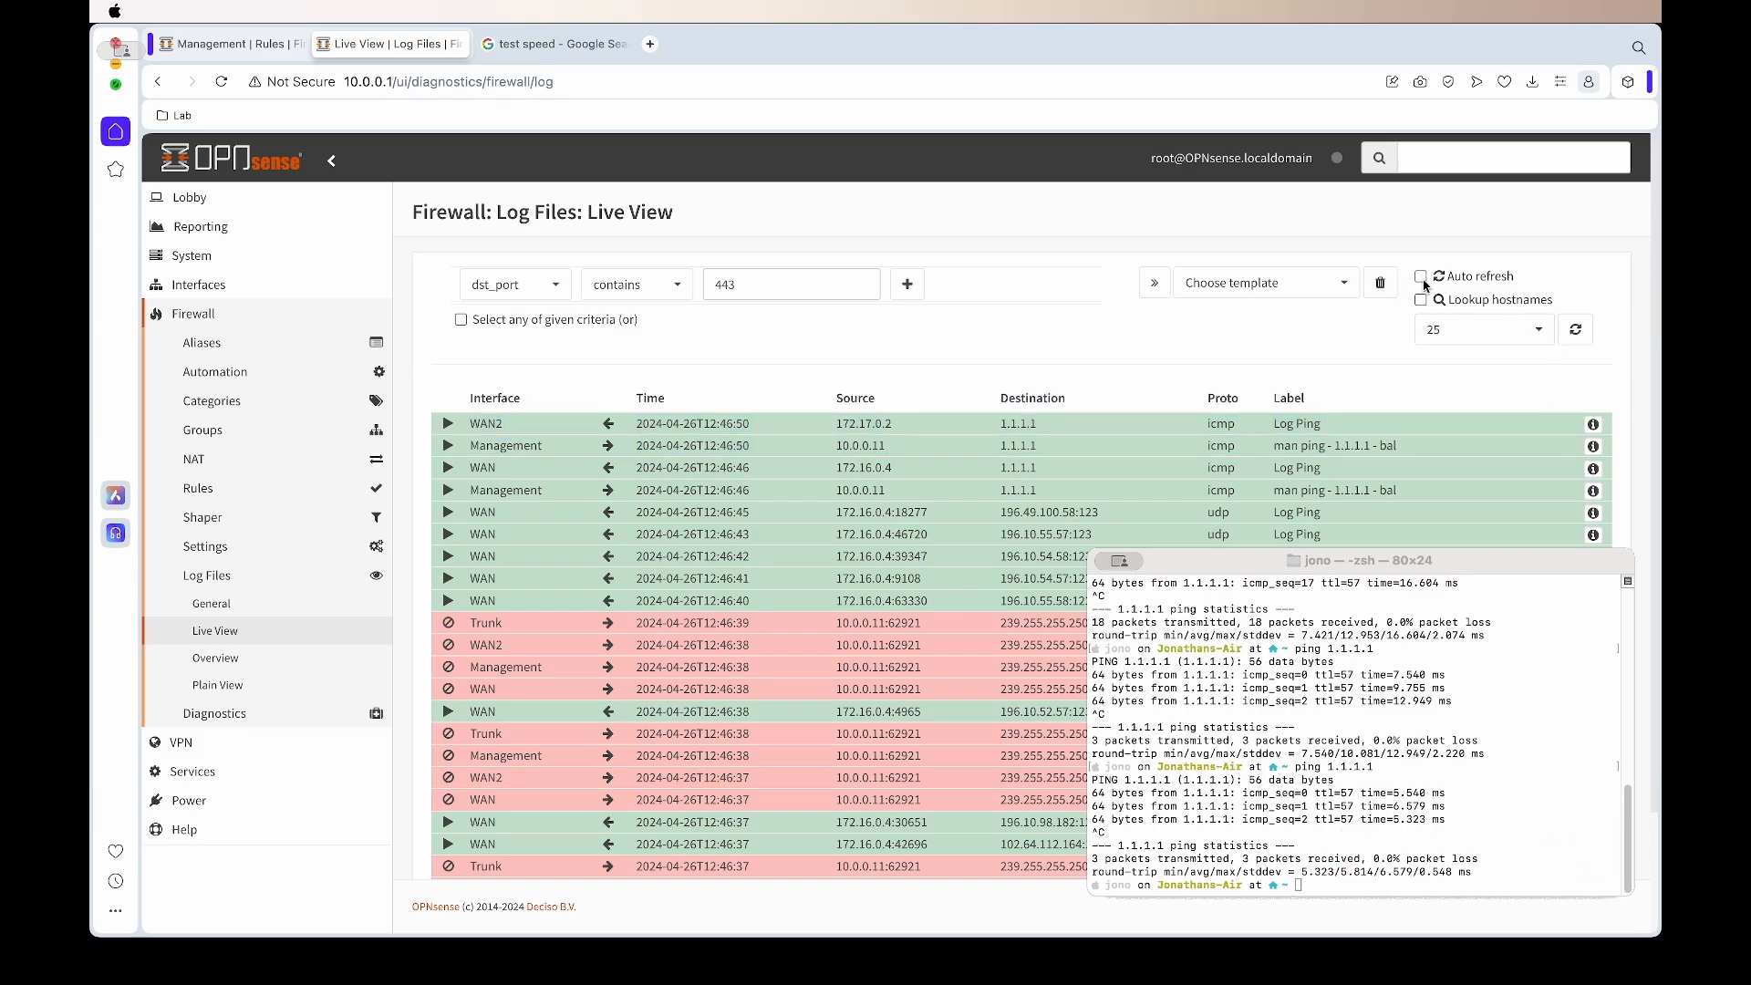